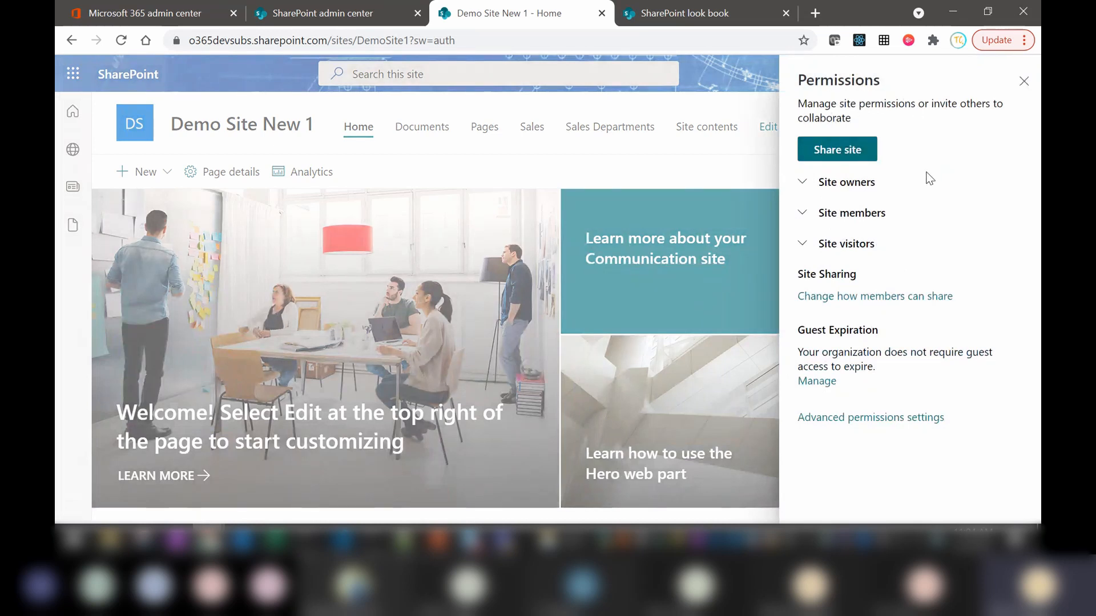
Review the site's owners, members and visitors, including the access levels available for the listed owner.
{"action": "left_click", "coordinate": [803, 183]}
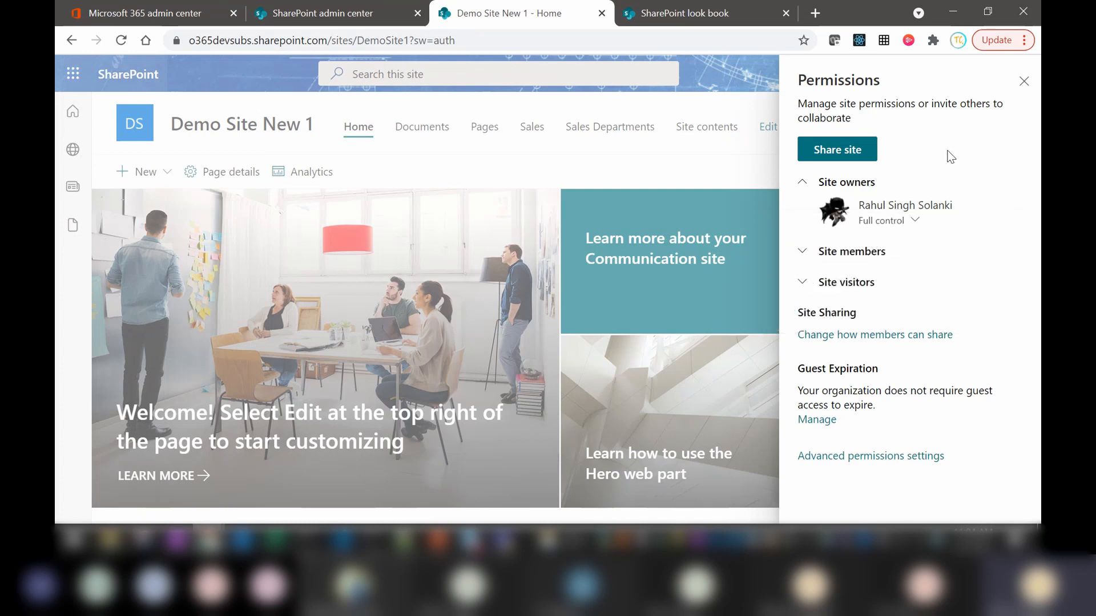
{"action": "left_click", "coordinate": [915, 222]}
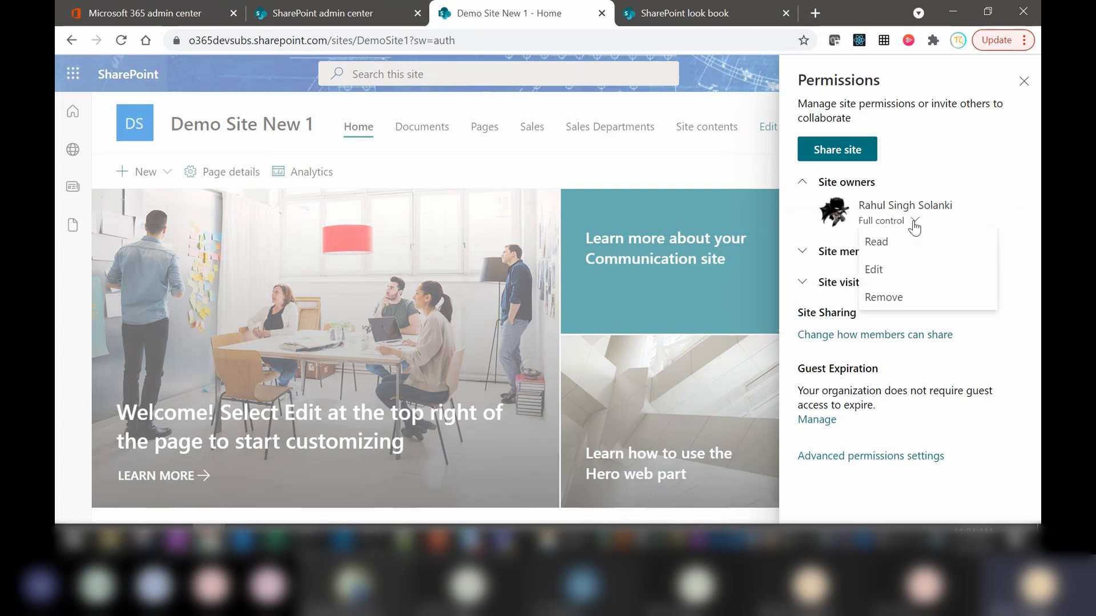
{"action": "left_click", "coordinate": [914, 224]}
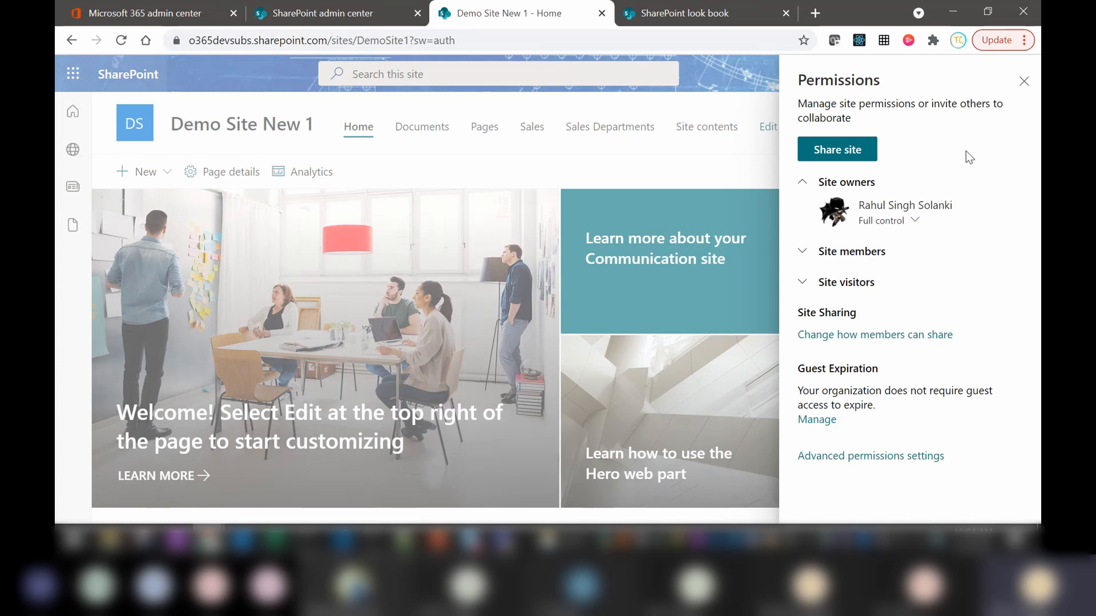
{"action": "left_click", "coordinate": [804, 252]}
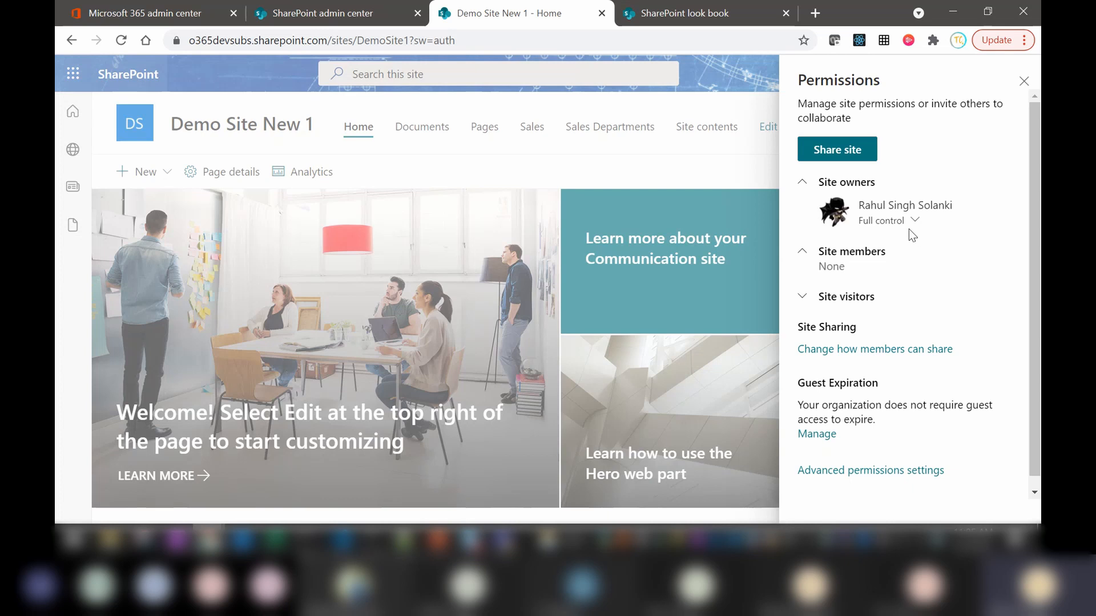
{"action": "left_click", "coordinate": [803, 299]}
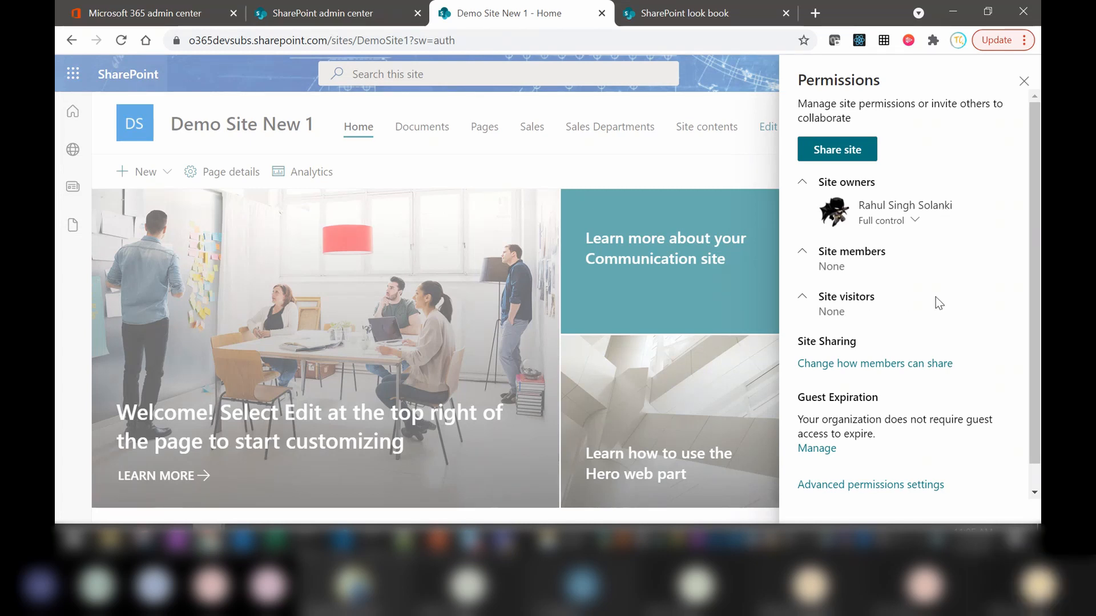
{"action": "scroll", "coordinate": [1038, 294], "scroll_direction": "down", "scroll_amount": 1}
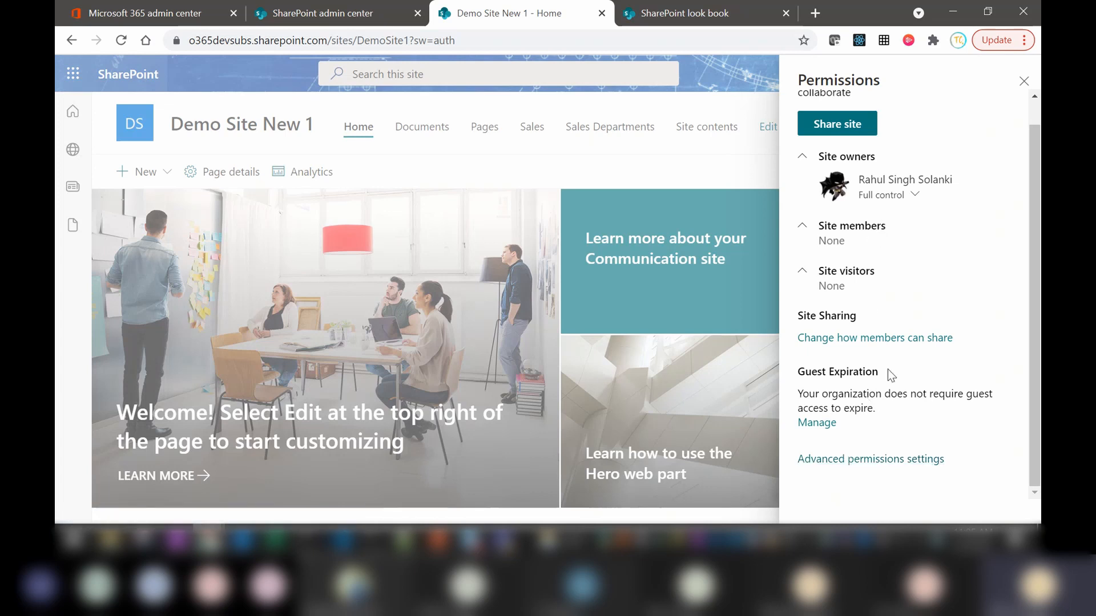
{"action": "scroll", "coordinate": [1032, 256], "scroll_direction": "up", "scroll_amount": 1}
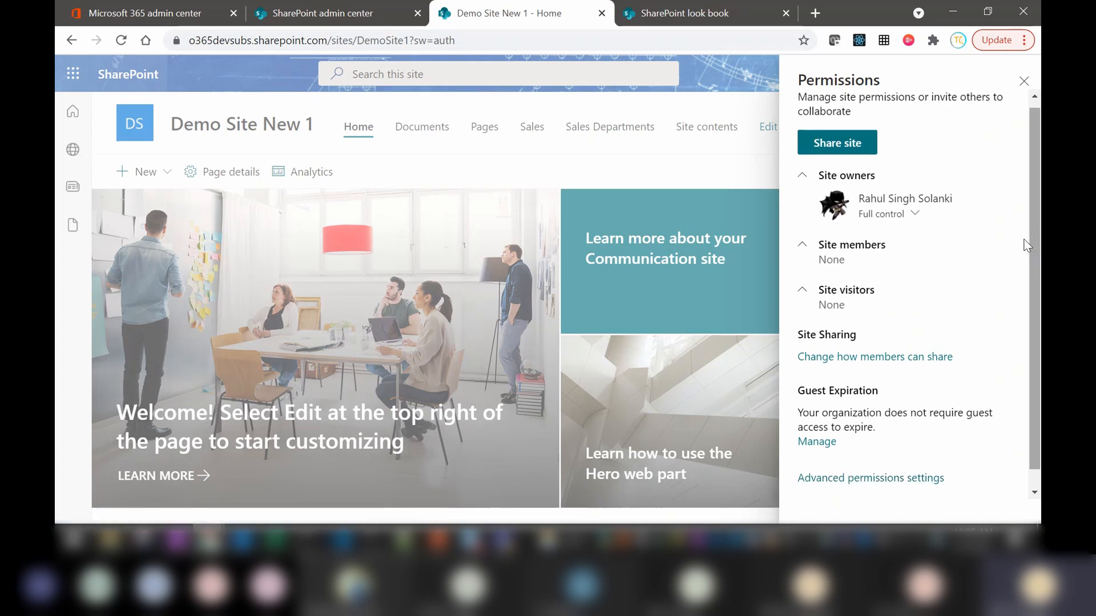
{"action": "left_click", "coordinate": [834, 145]}
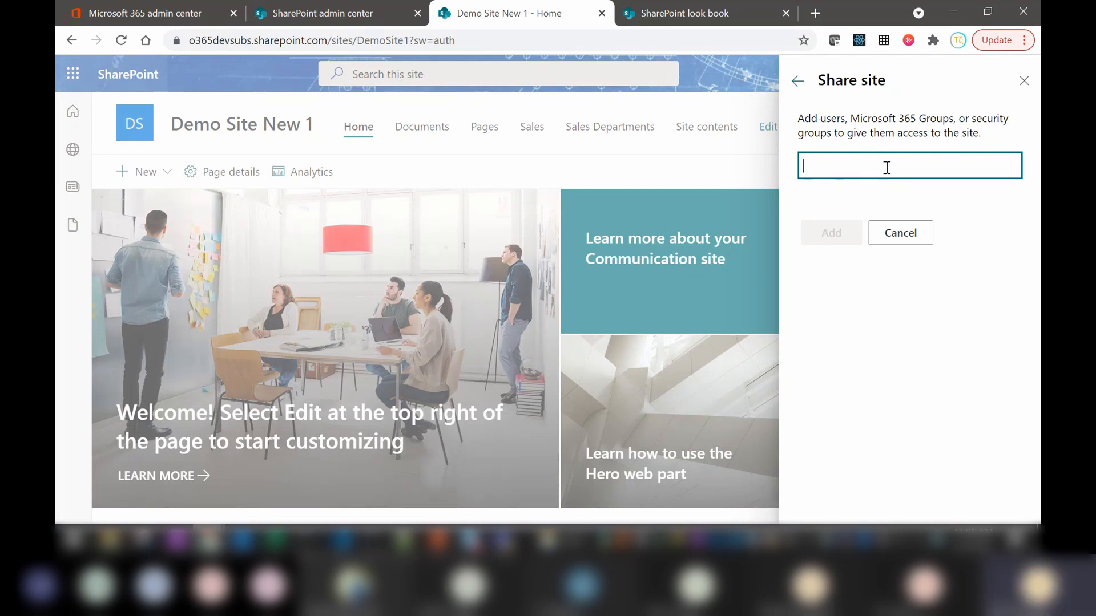
{"action": "type", "text": "O365"}
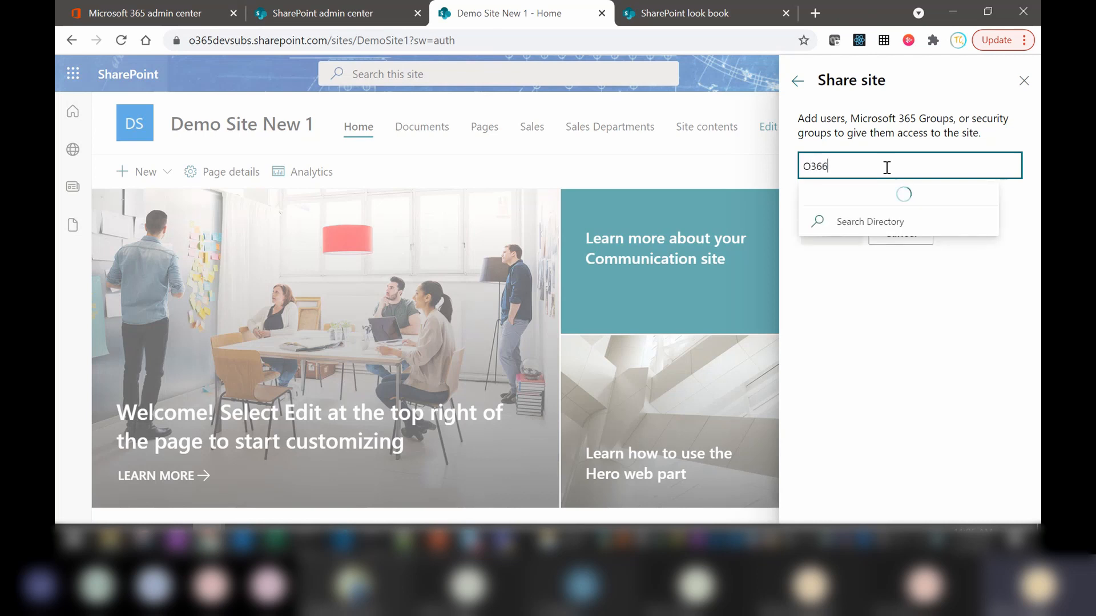
{"action": "key", "text": "BackSpace"}
{"action": "type", "text": "5"}
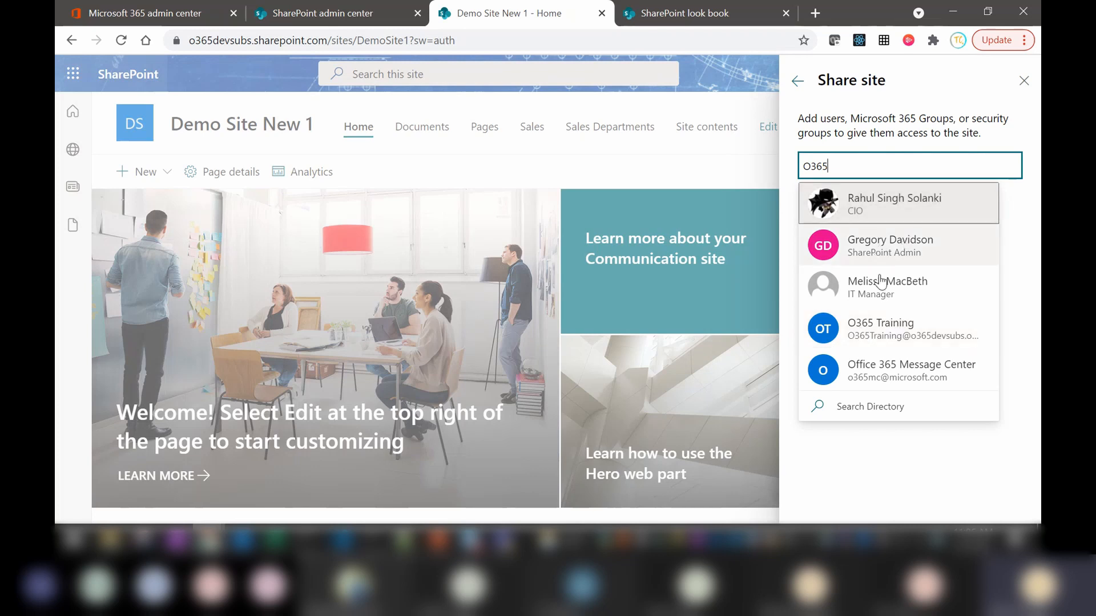
{"action": "left_click", "coordinate": [865, 299]}
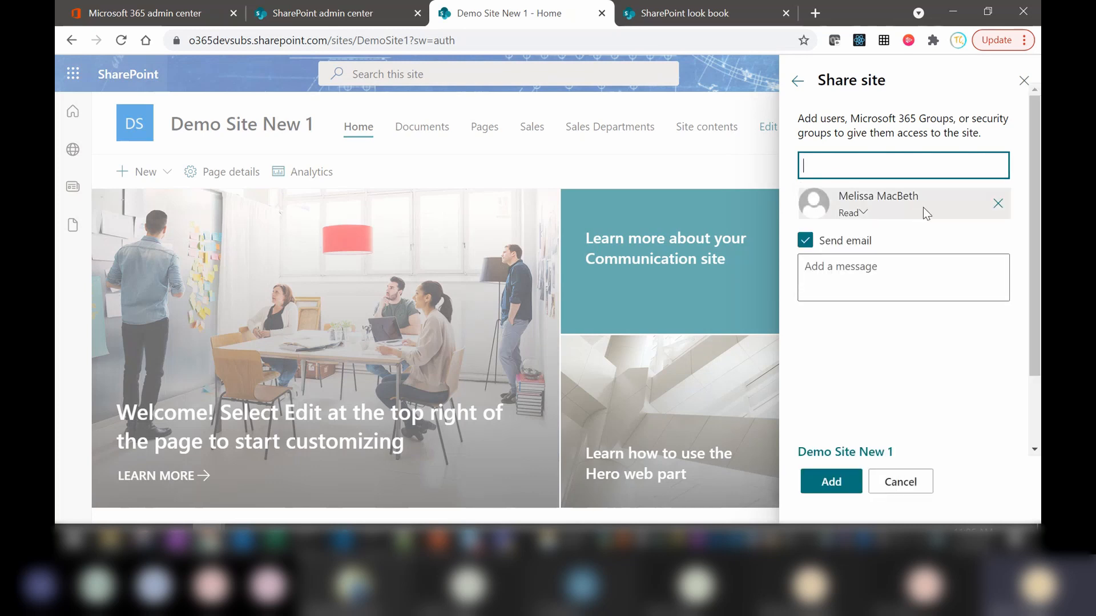
{"action": "left_click", "coordinate": [862, 214]}
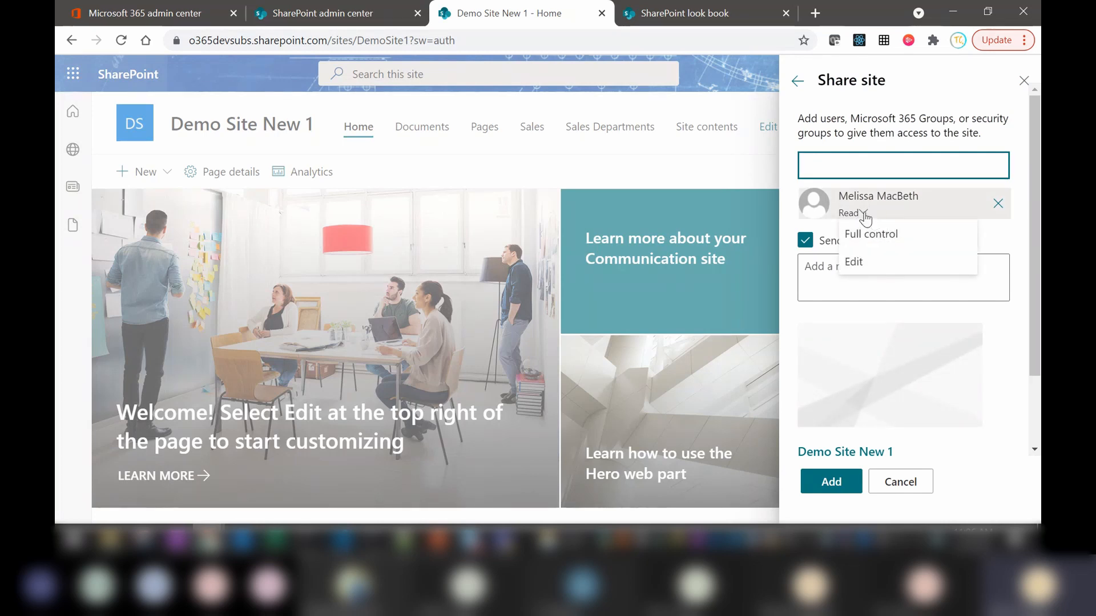
{"action": "left_click", "coordinate": [862, 263]}
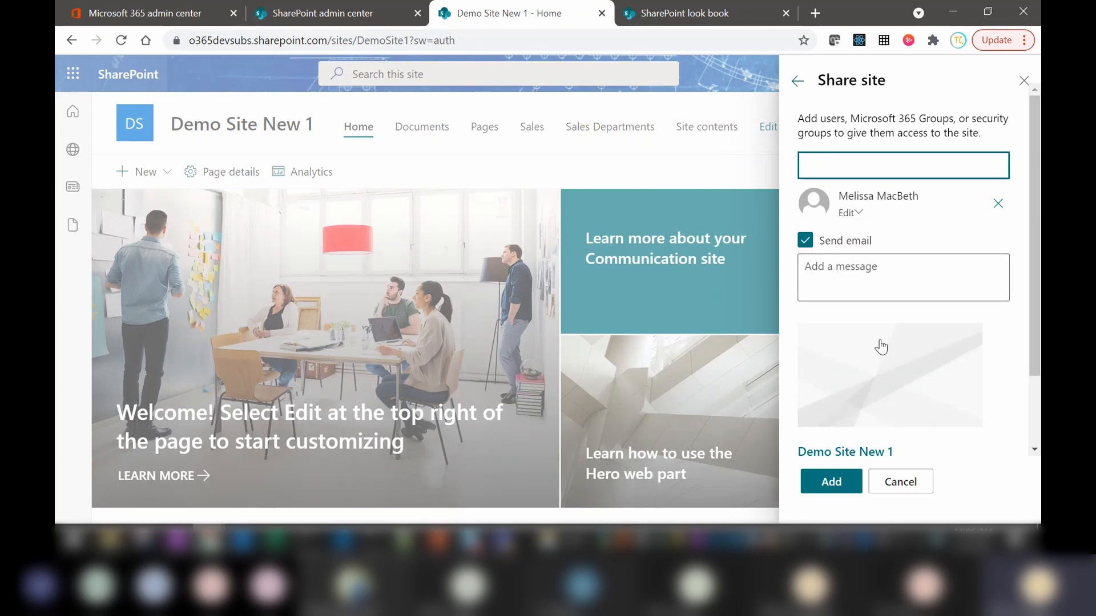
Enter the invitation message "Hi, Welcome to the site.", turn off the email notification and cancel sharing the site.
{"action": "left_click", "coordinate": [889, 287]}
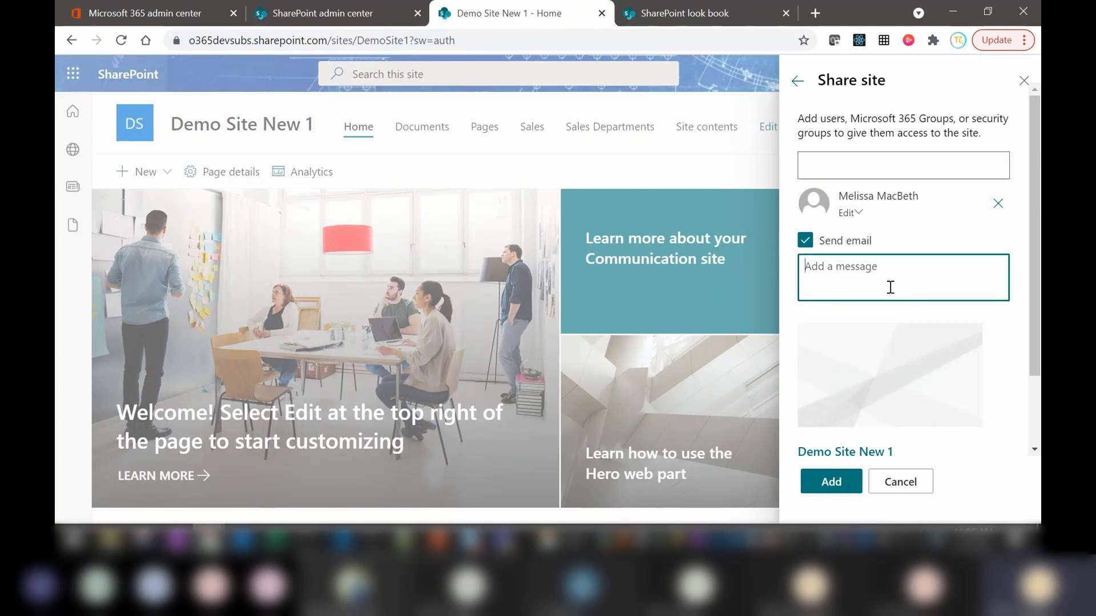
{"action": "type", "text": "Hi, Welcome to te"}
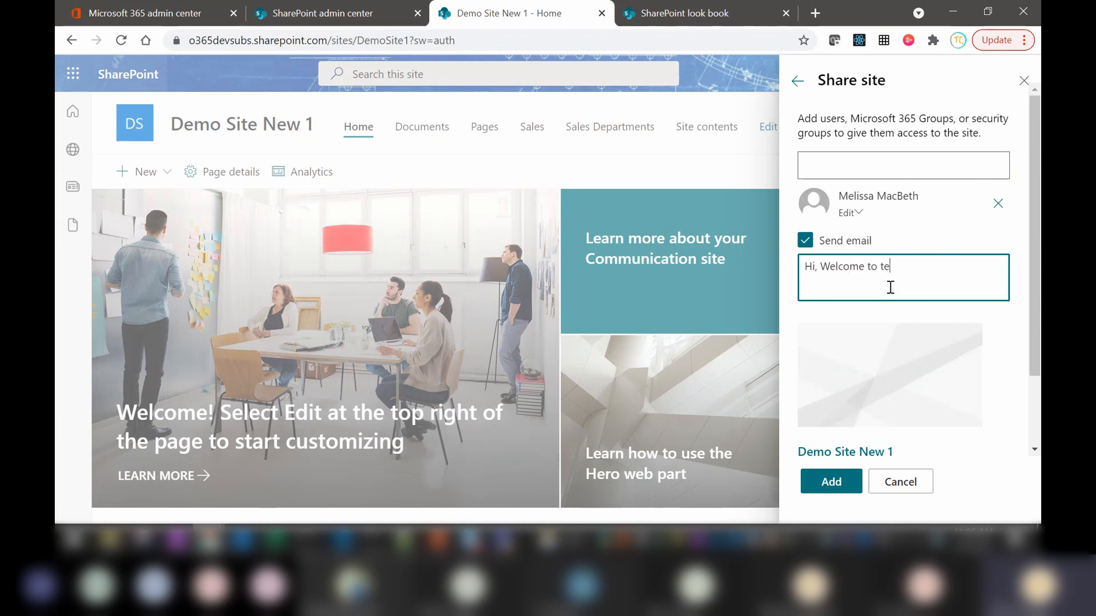
{"action": "key", "text": "BackSpace"}
{"action": "type", "text": "he site."}
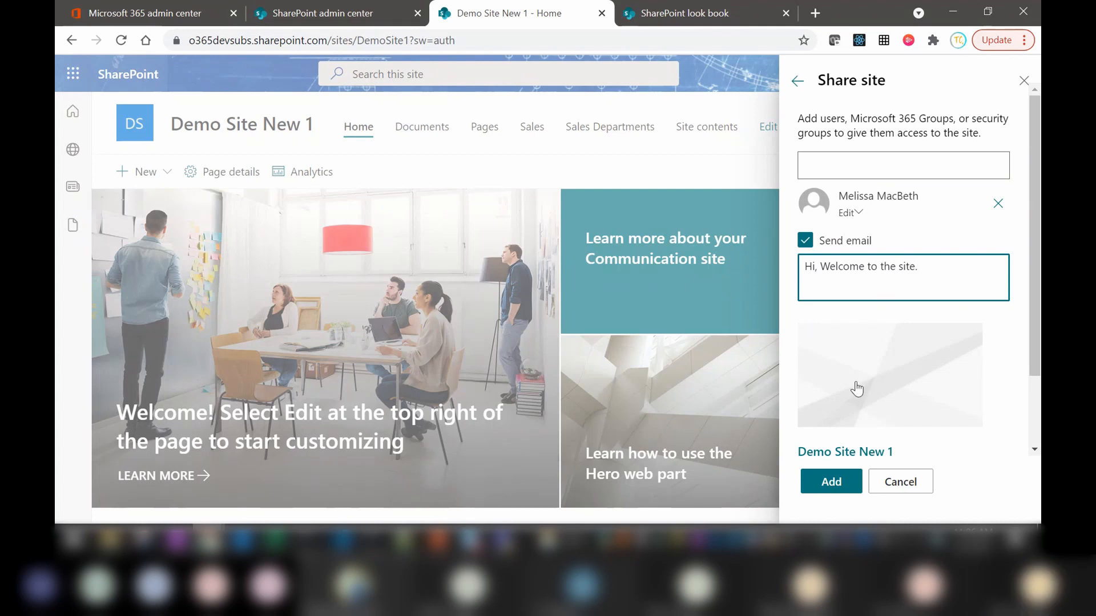
{"action": "left_click", "coordinate": [806, 241]}
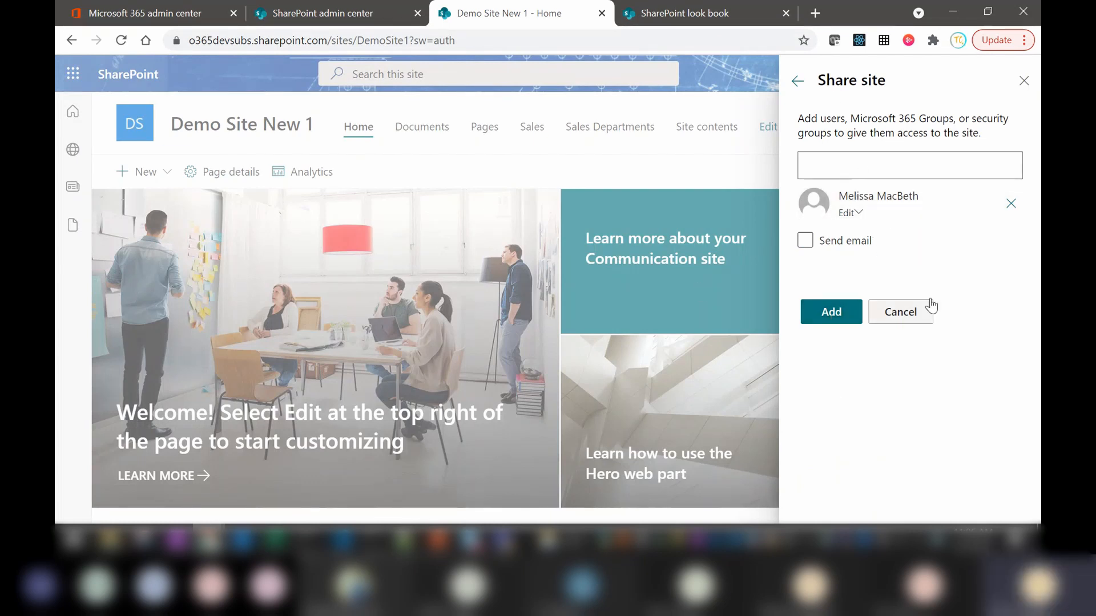
{"action": "left_click", "coordinate": [853, 213]}
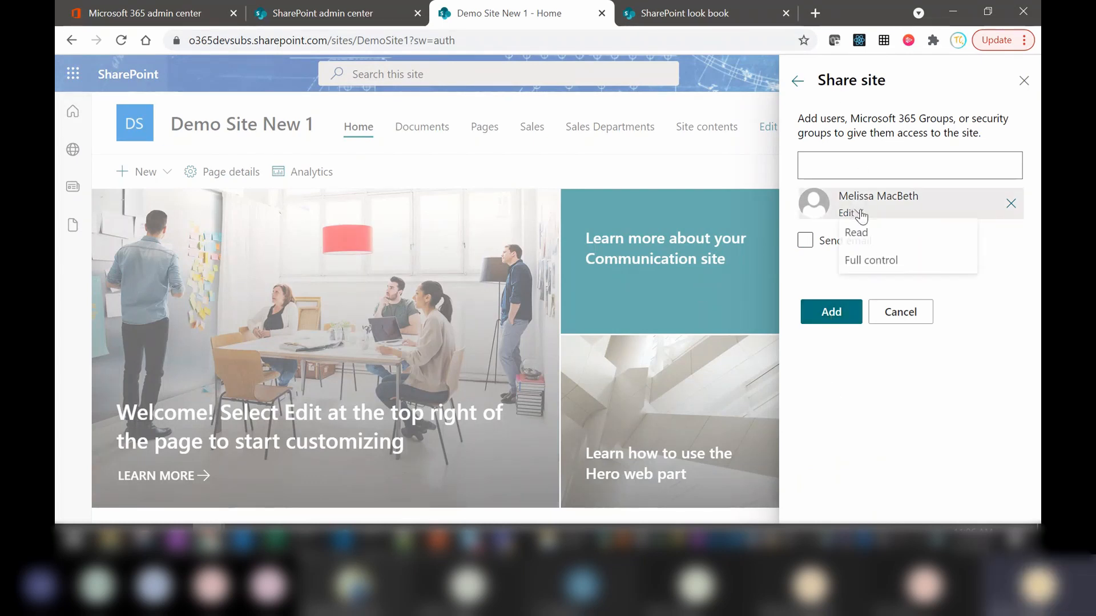
{"action": "left_click", "coordinate": [909, 313]}
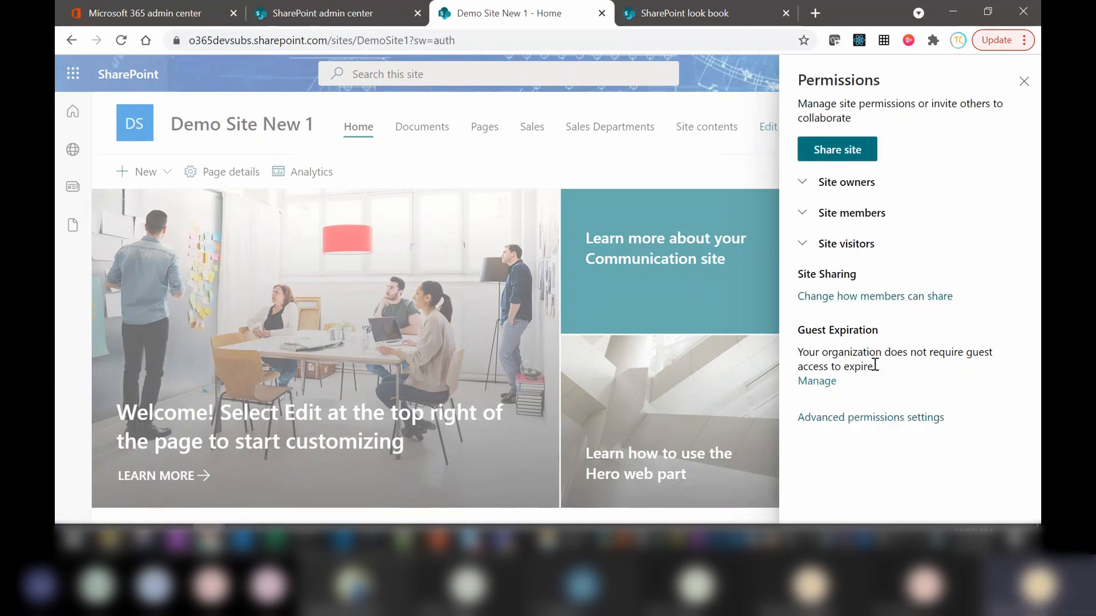
Open the site's advanced permissions settings and review the permission levels of its SharePoint groups.
{"action": "left_click", "coordinate": [856, 419]}
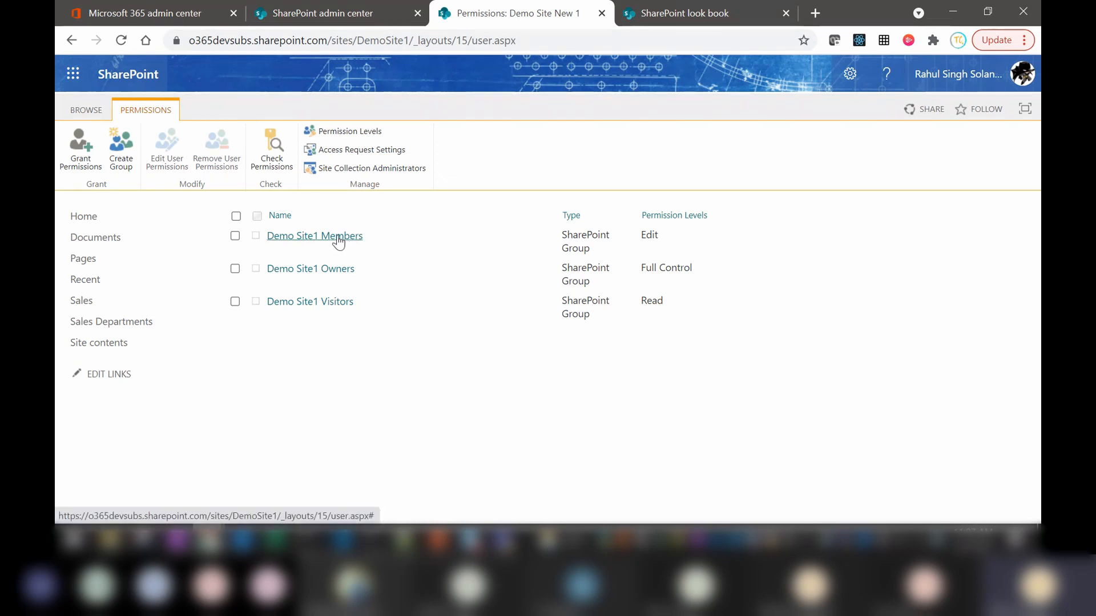
{"action": "double_click", "coordinate": [660, 235]}
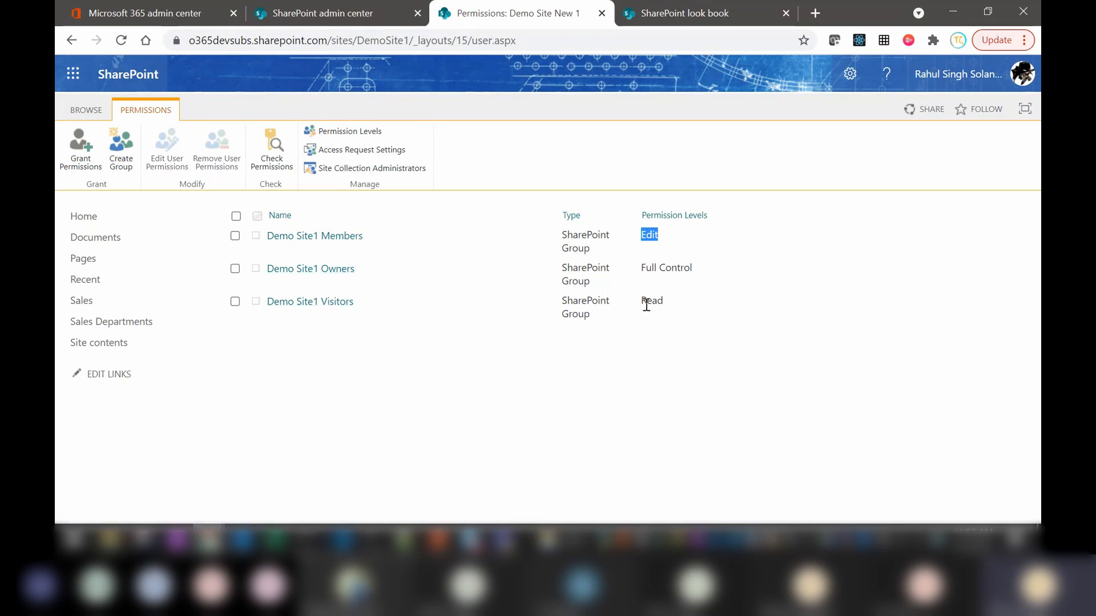
{"action": "left_click", "coordinate": [705, 317]}
Start granting permissions, check whom the site is shared with, and add the IT Manager and O365 Training Members as invitees.
{"action": "left_click", "coordinate": [80, 161]}
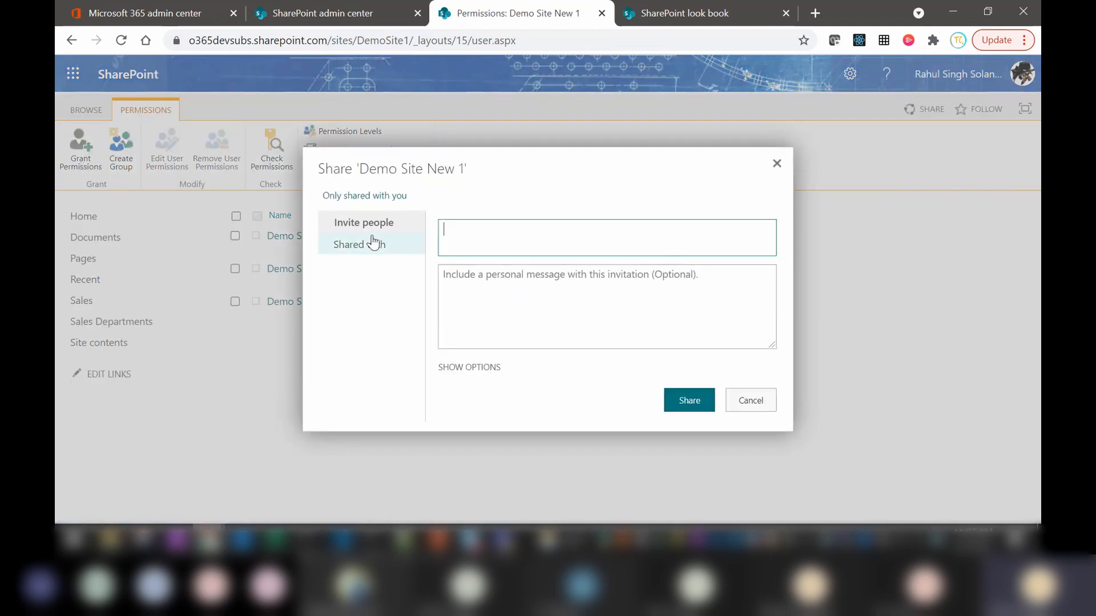
{"action": "left_click", "coordinate": [352, 248]}
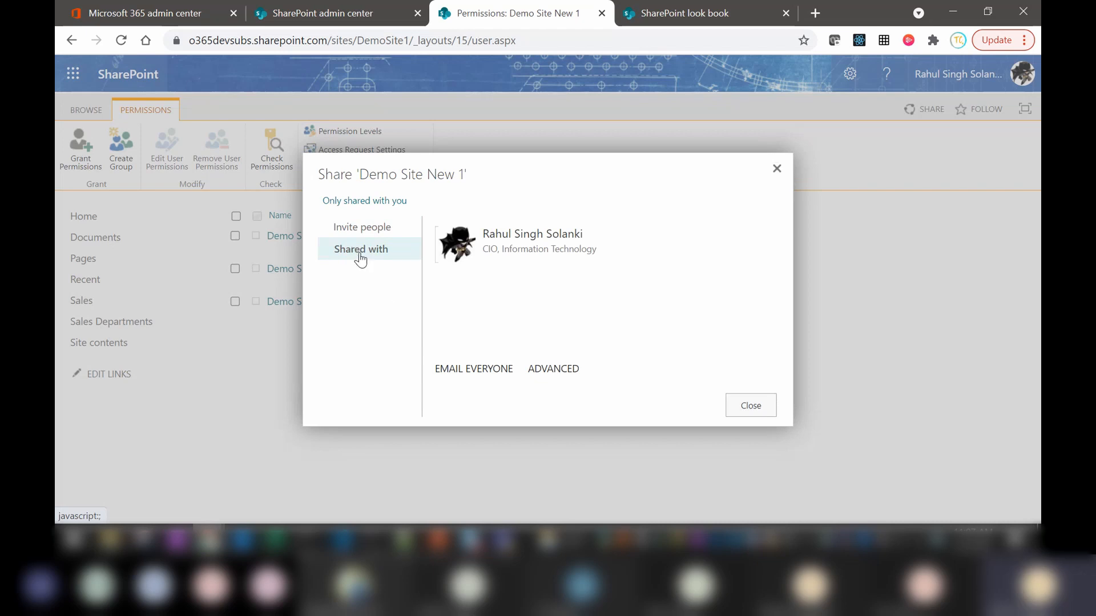
{"action": "left_click", "coordinate": [358, 230]}
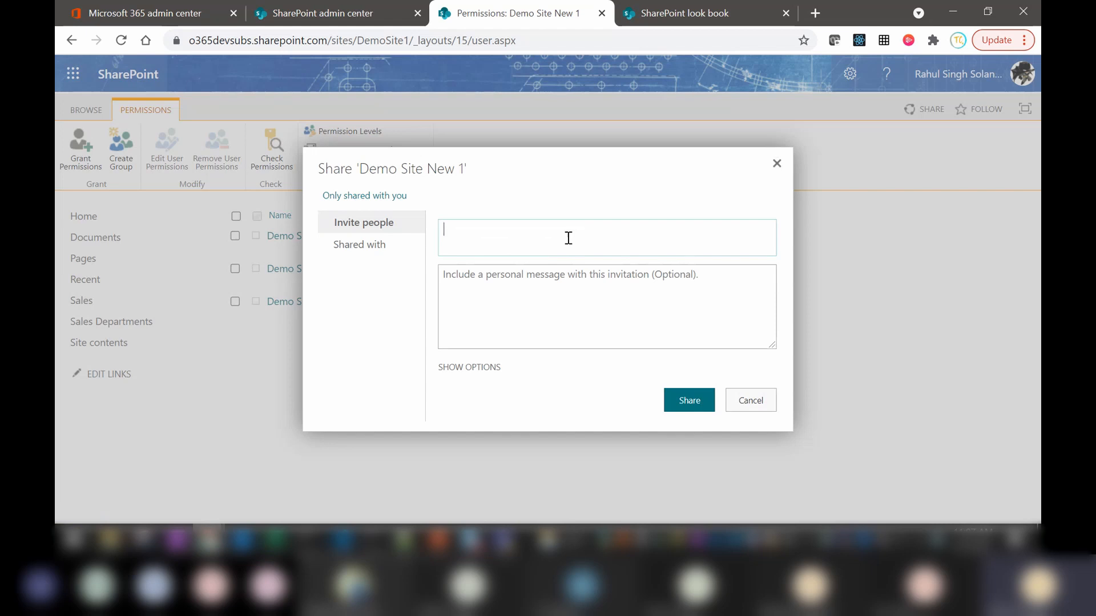
{"action": "type", "text": "Me"}
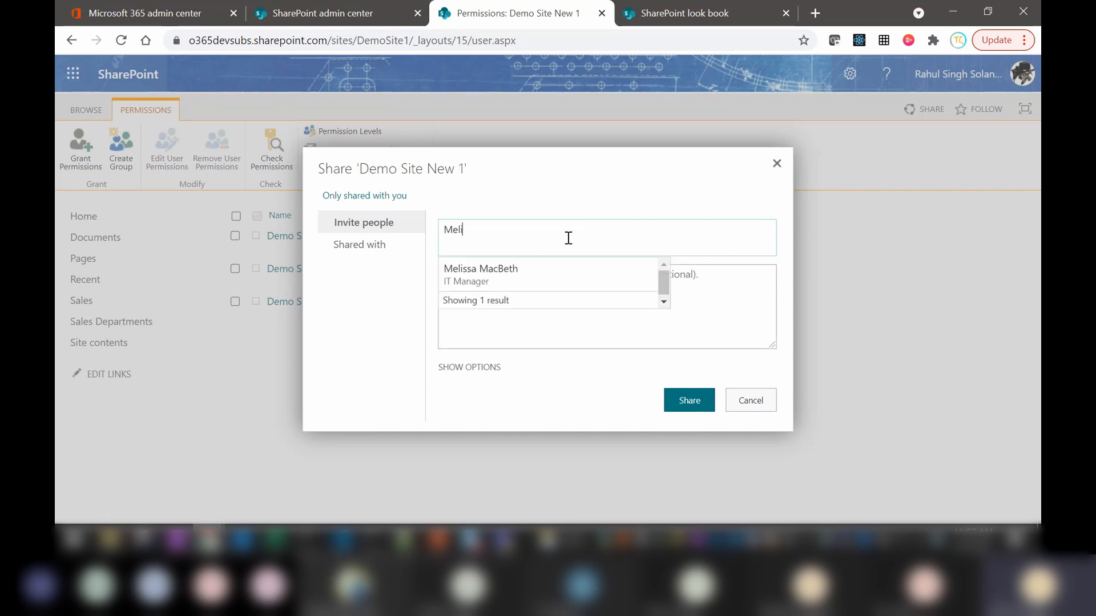
{"action": "type", "text": "li"}
{"action": "left_click", "coordinate": [492, 275]}
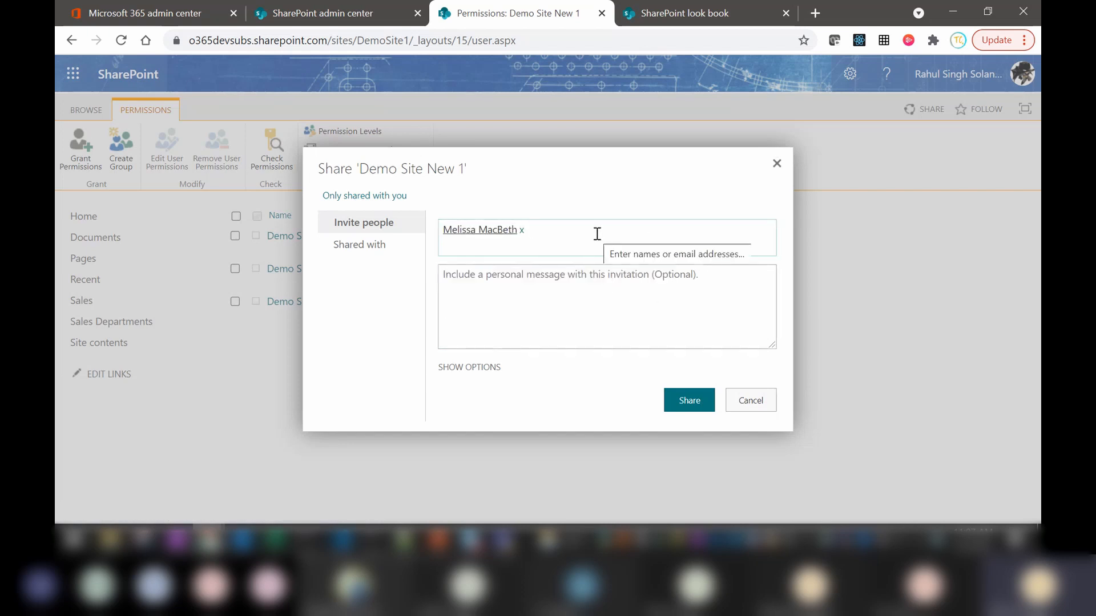
{"action": "type", "text": "O365"}
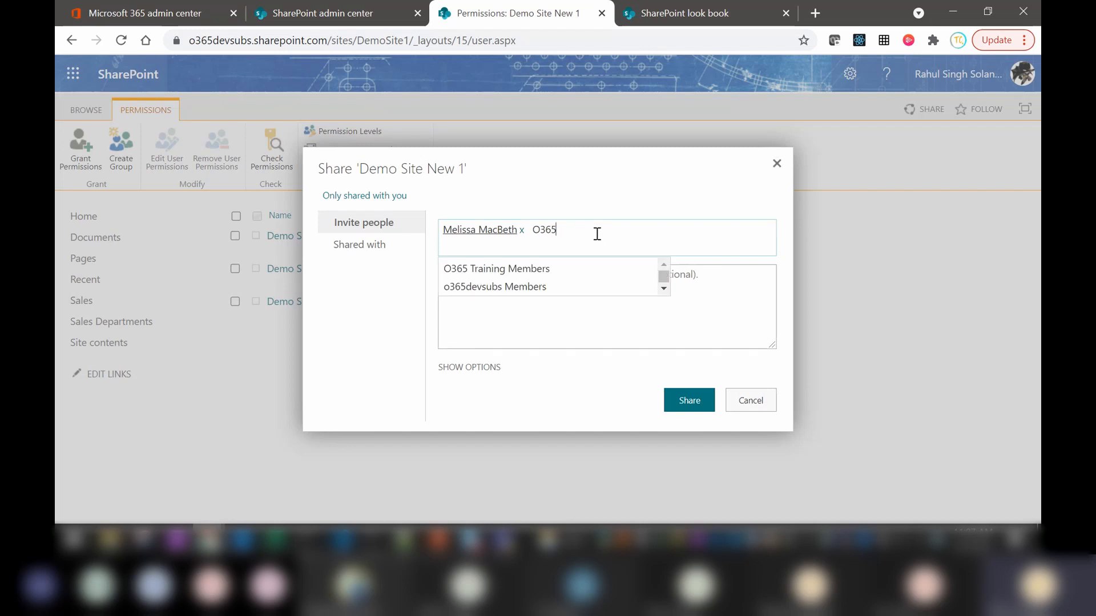
{"action": "left_click", "coordinate": [514, 269]}
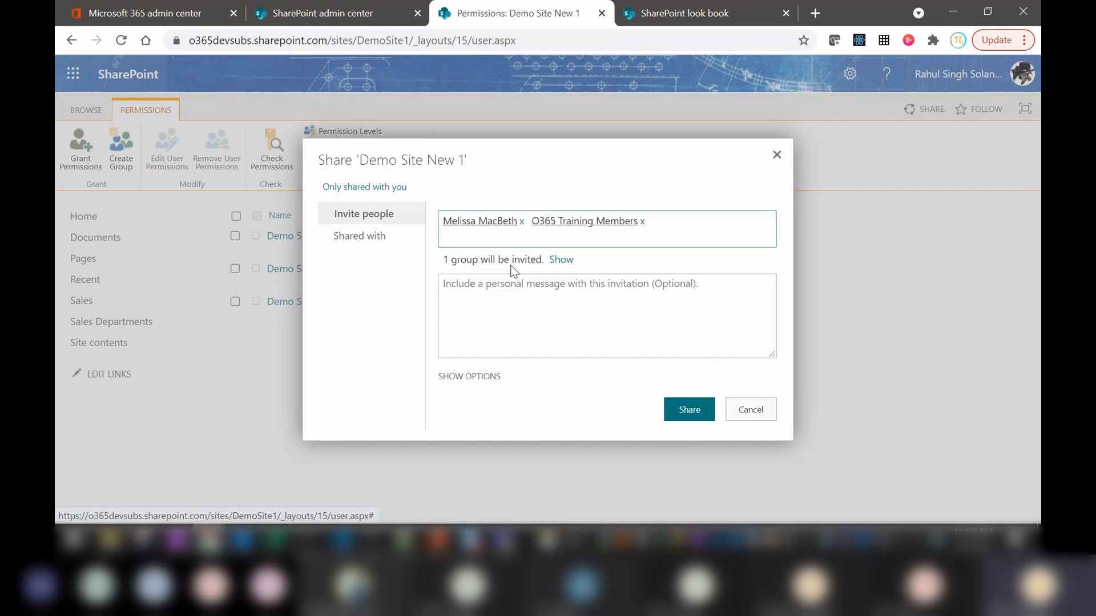
Show the sharing options, set the permission level to Demo Site1 Visitors [Read], and cancel the invitation.
{"action": "left_click", "coordinate": [459, 379]}
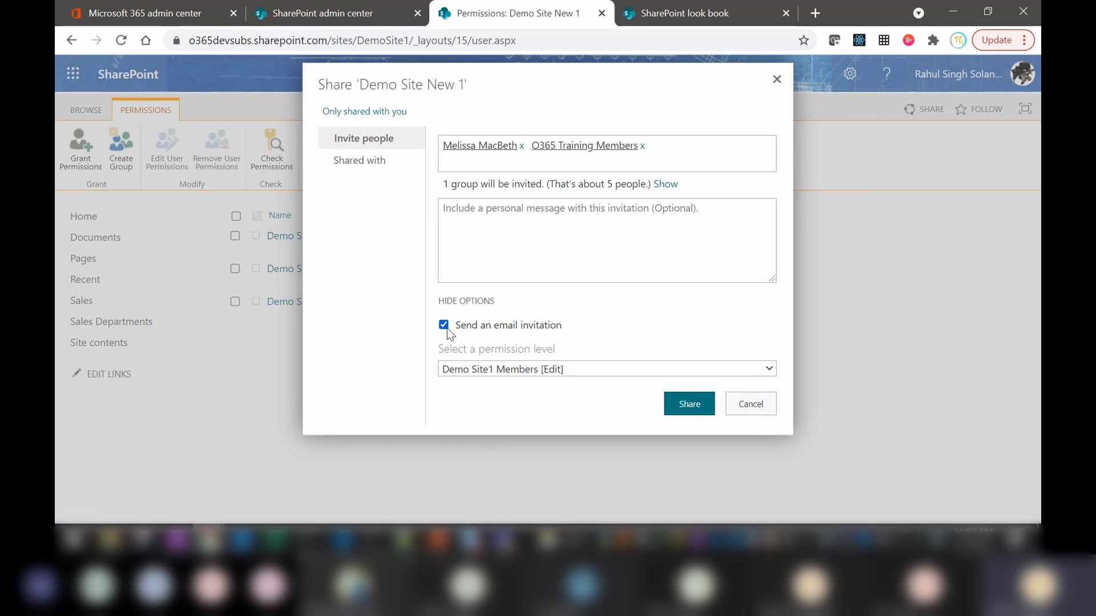
{"action": "left_click", "coordinate": [735, 365]}
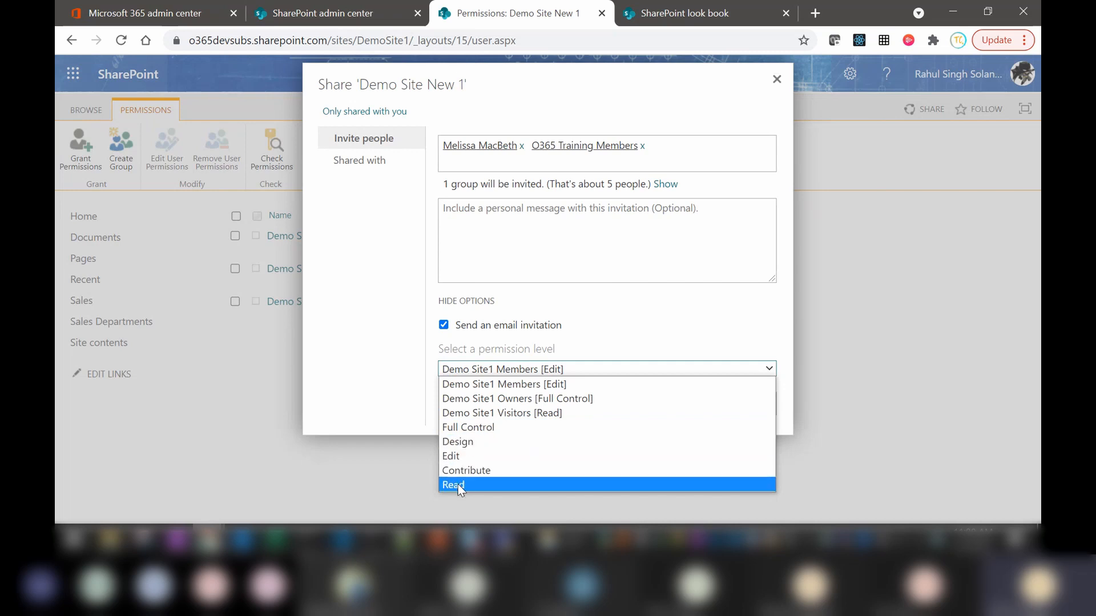
{"action": "left_click", "coordinate": [543, 411]}
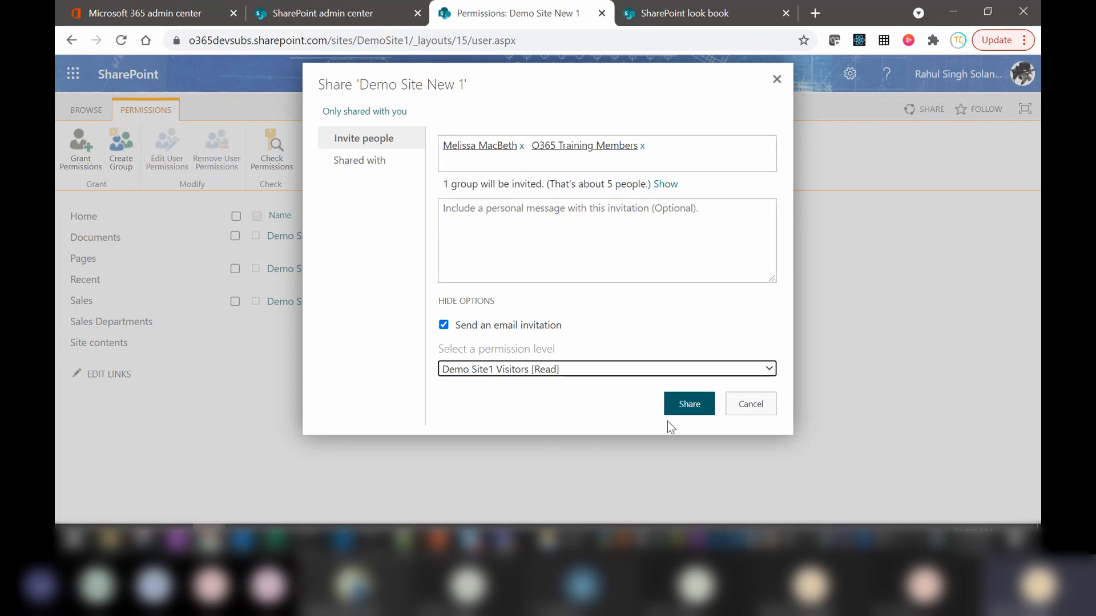
{"action": "left_click", "coordinate": [752, 408]}
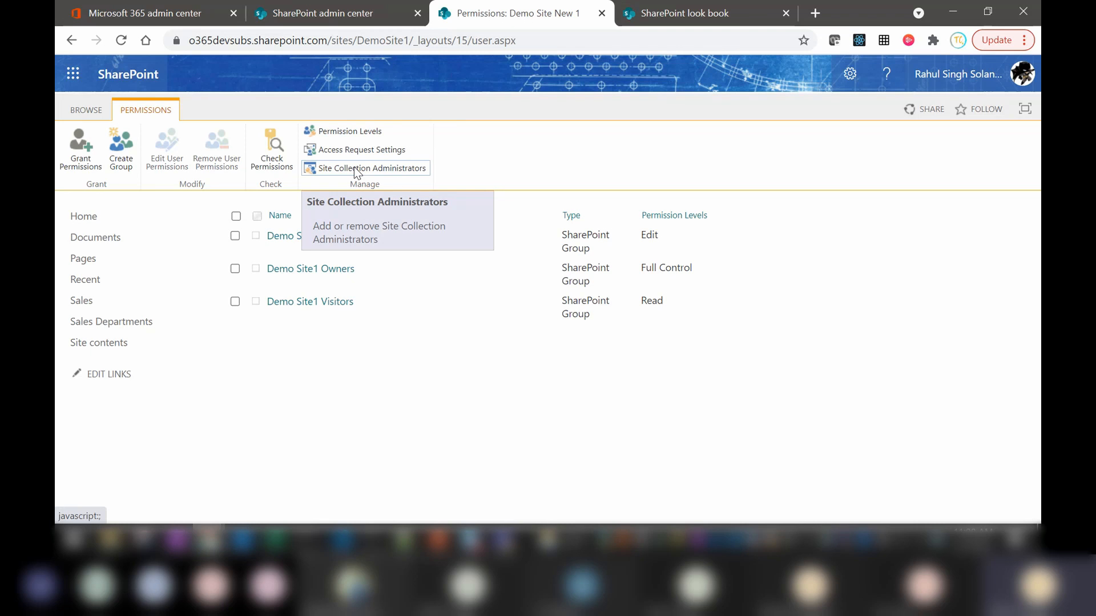
View the site collection administrators and close the dialog without adding anyone.
{"action": "left_click", "coordinate": [354, 167]}
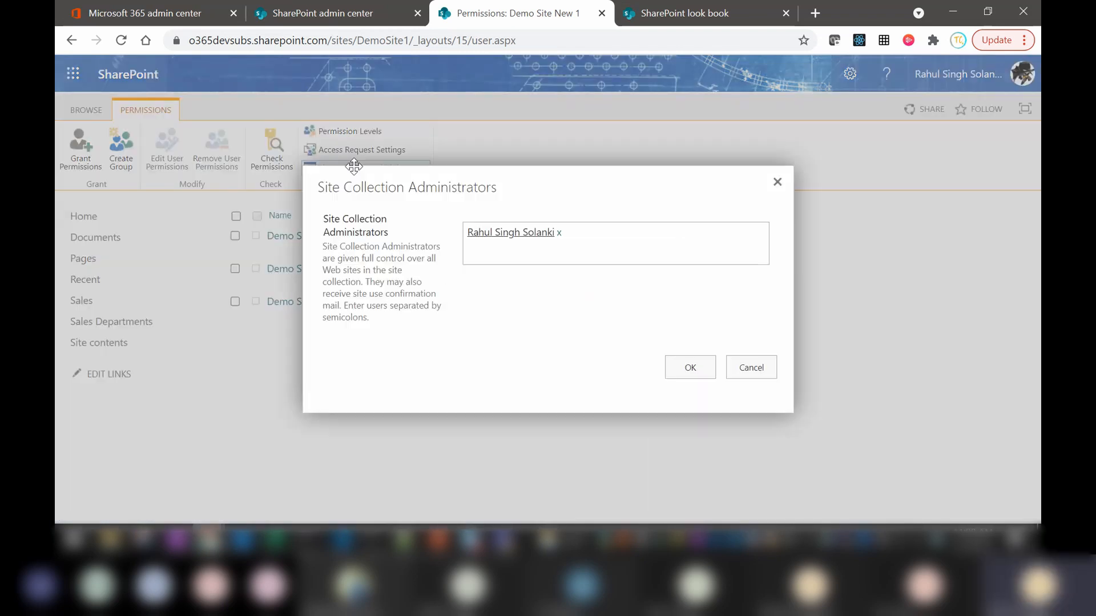
{"action": "left_click", "coordinate": [635, 234]}
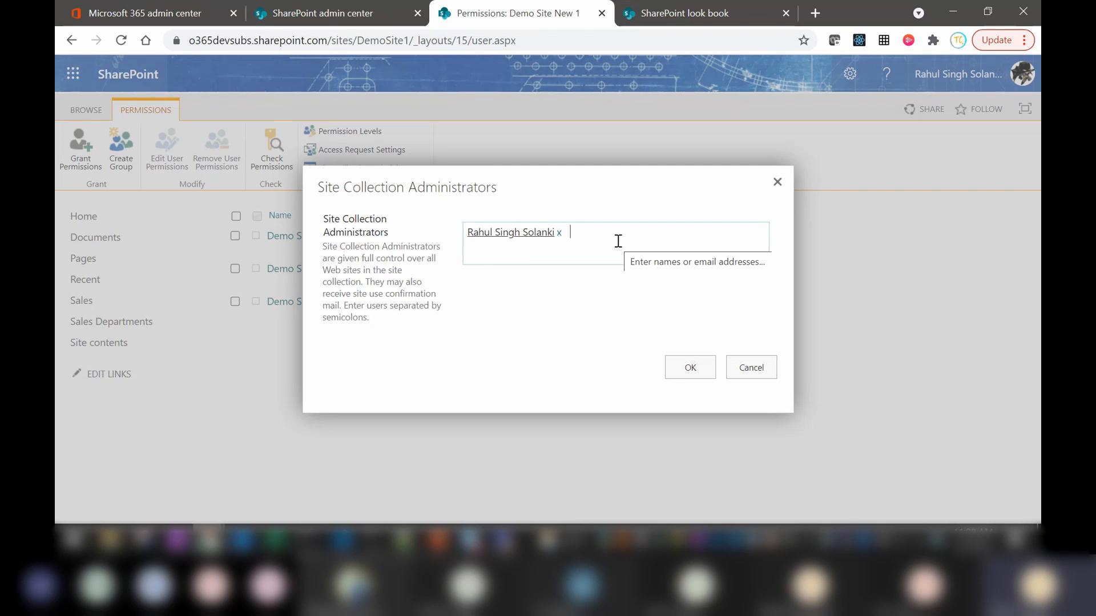
{"action": "left_click", "coordinate": [759, 371]}
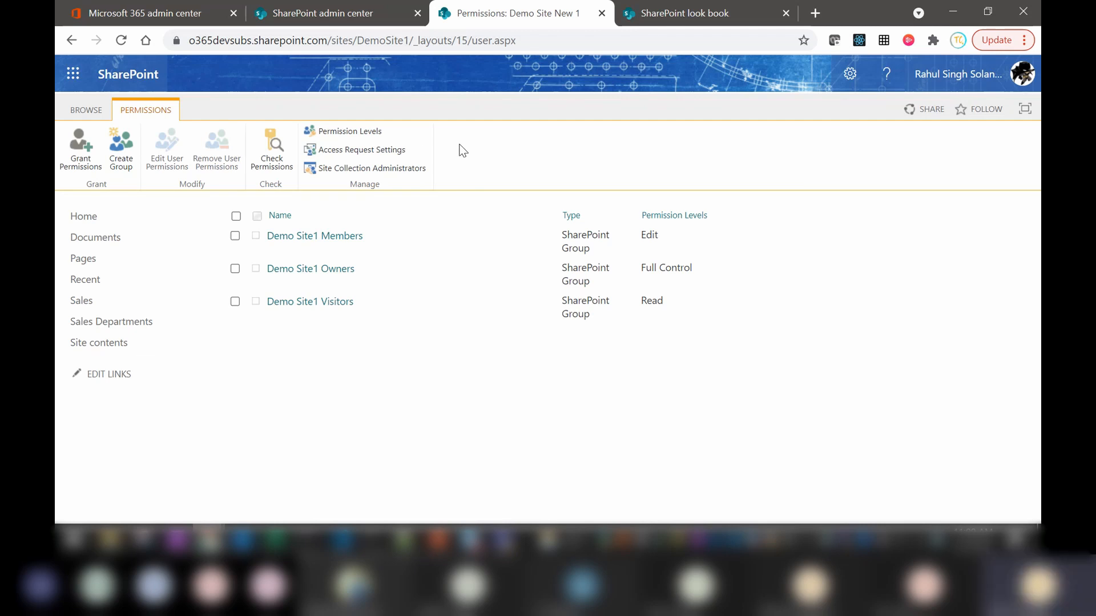
Start a new SharePoint group named Finance and set requests to join or leave the group to No.
{"action": "left_click", "coordinate": [121, 167]}
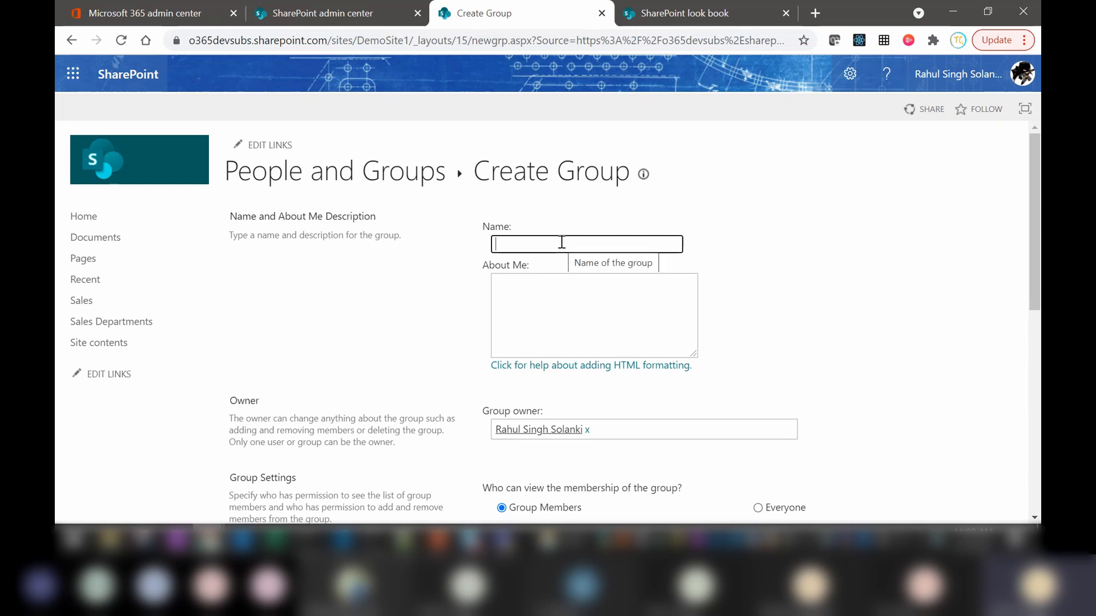
{"action": "type", "text": "Finance"}
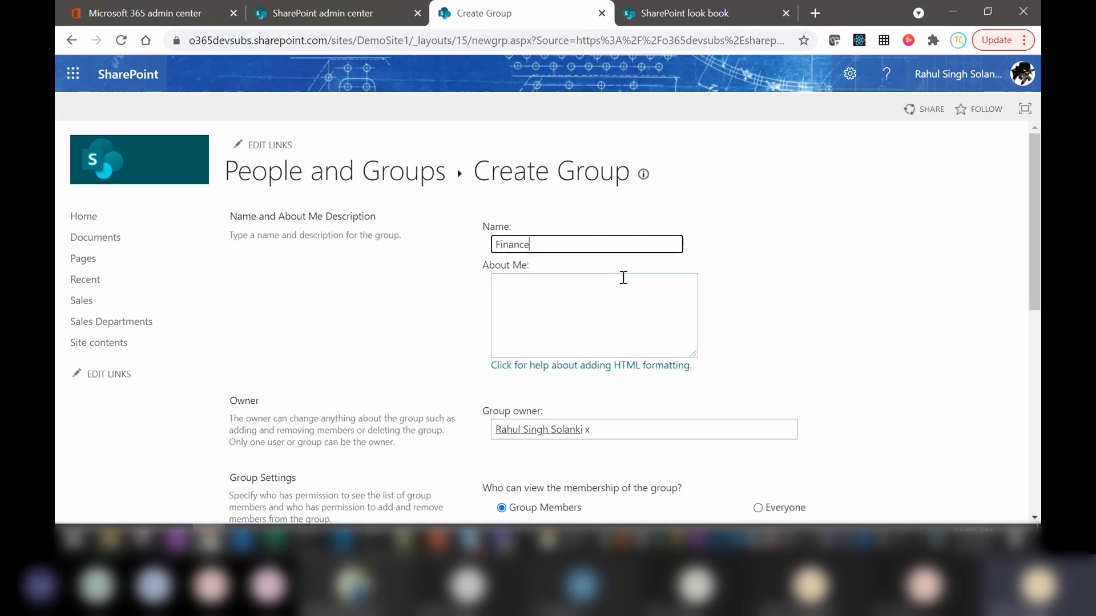
{"action": "left_click_drag", "start_coordinate": [1037, 240], "coordinate": [1033, 296]}
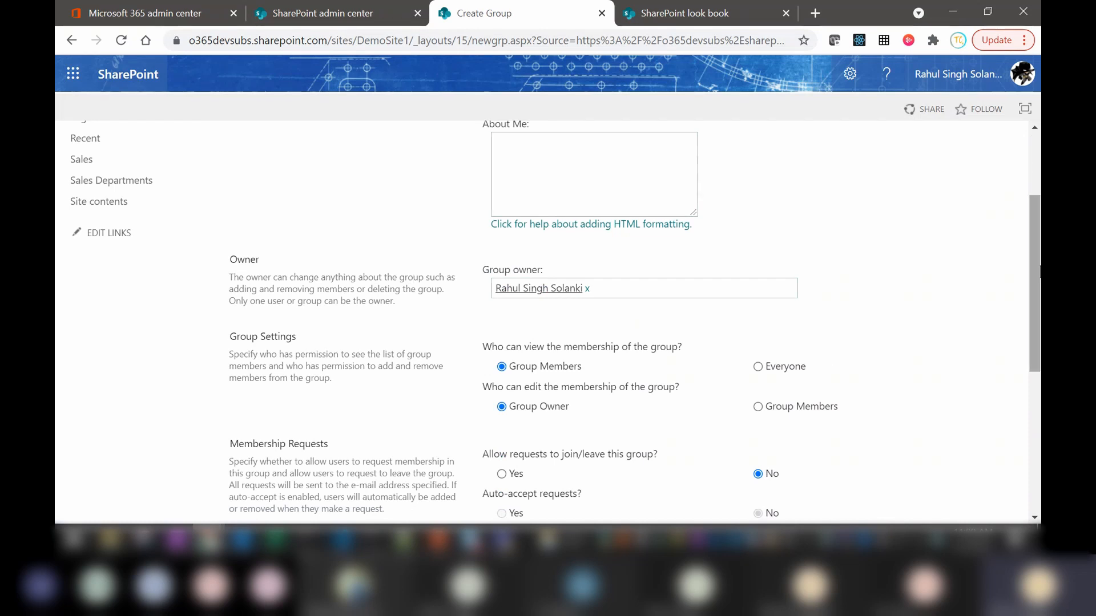
{"action": "left_click_drag", "start_coordinate": [1036, 272], "coordinate": [1038, 389]}
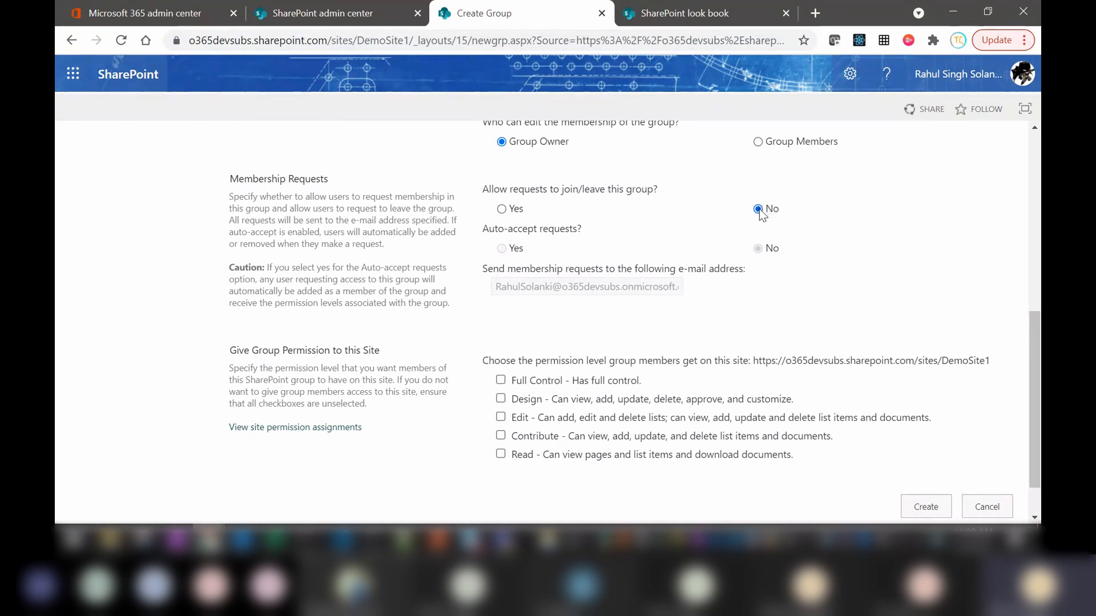
{"action": "left_click", "coordinate": [501, 210]}
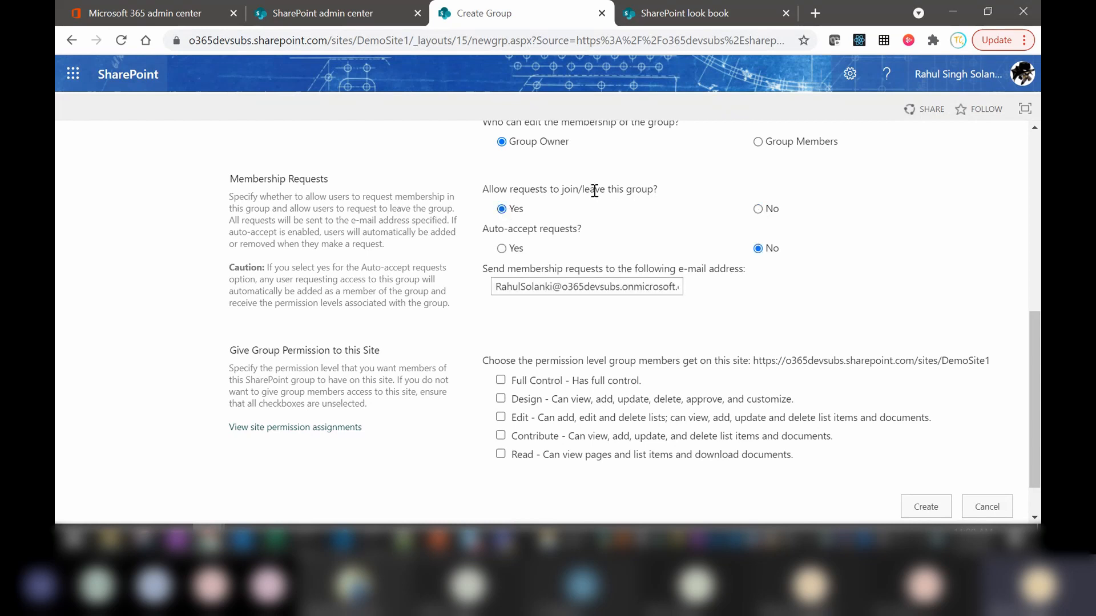
{"action": "left_click", "coordinate": [758, 209]}
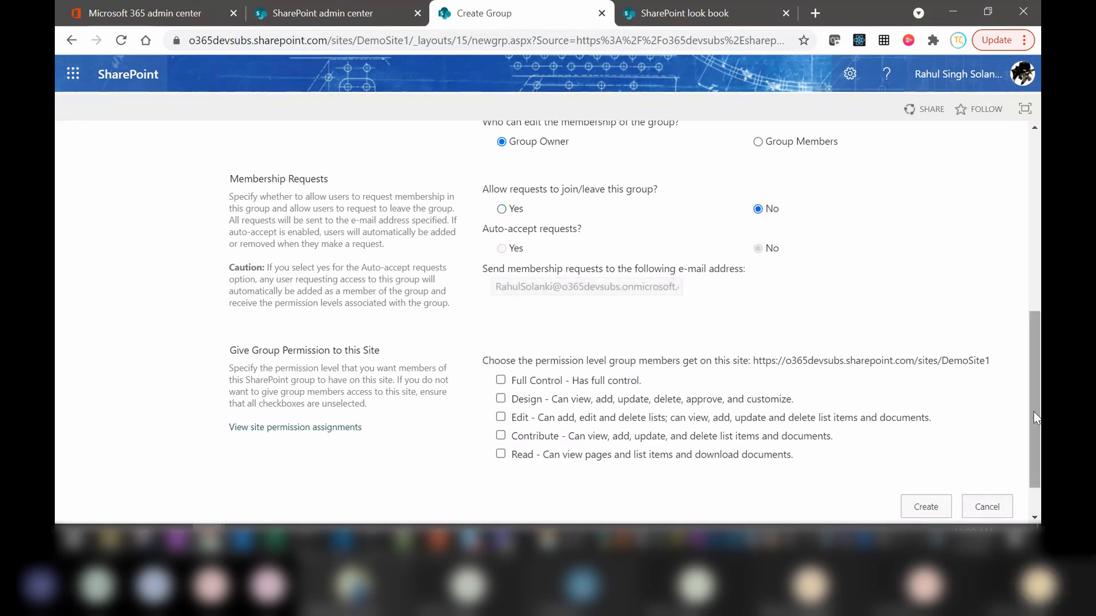
Give the Finance group the Read permission level on this site and create the group.
{"action": "scroll", "coordinate": [1034, 411], "scroll_direction": "down", "scroll_amount": 1}
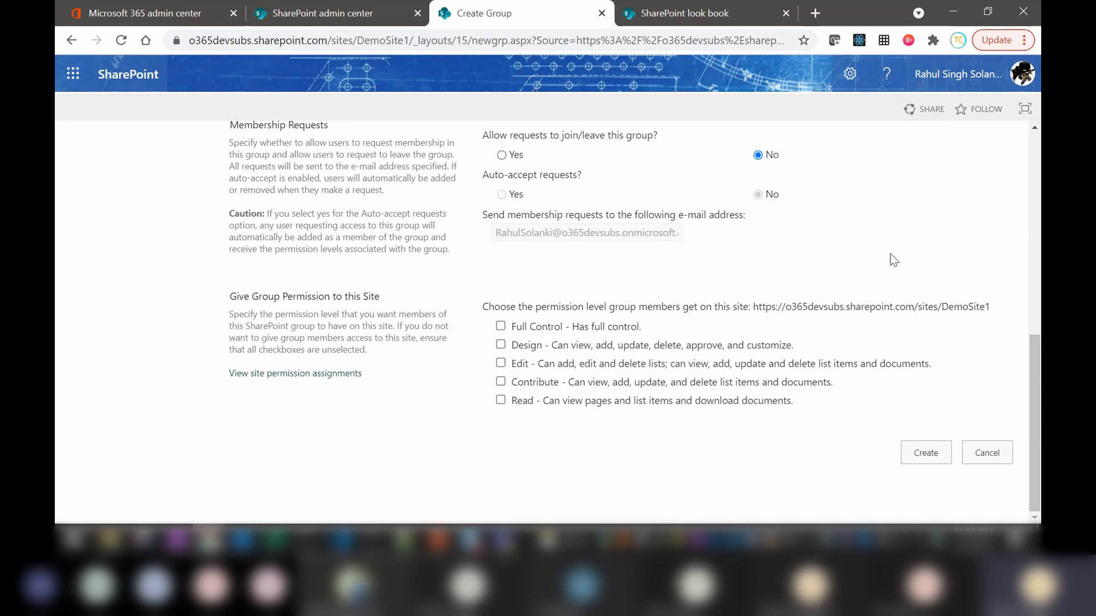
{"action": "left_click", "coordinate": [501, 363]}
{"action": "left_click", "coordinate": [500, 382]}
{"action": "left_click", "coordinate": [501, 364]}
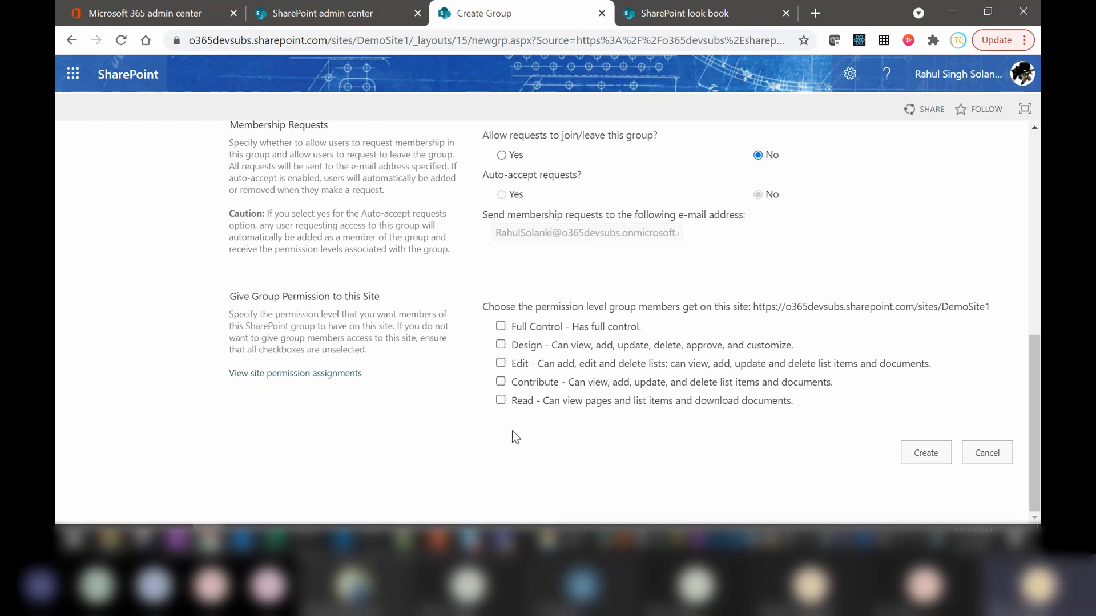
{"action": "left_click", "coordinate": [501, 402]}
{"action": "left_click", "coordinate": [525, 328]}
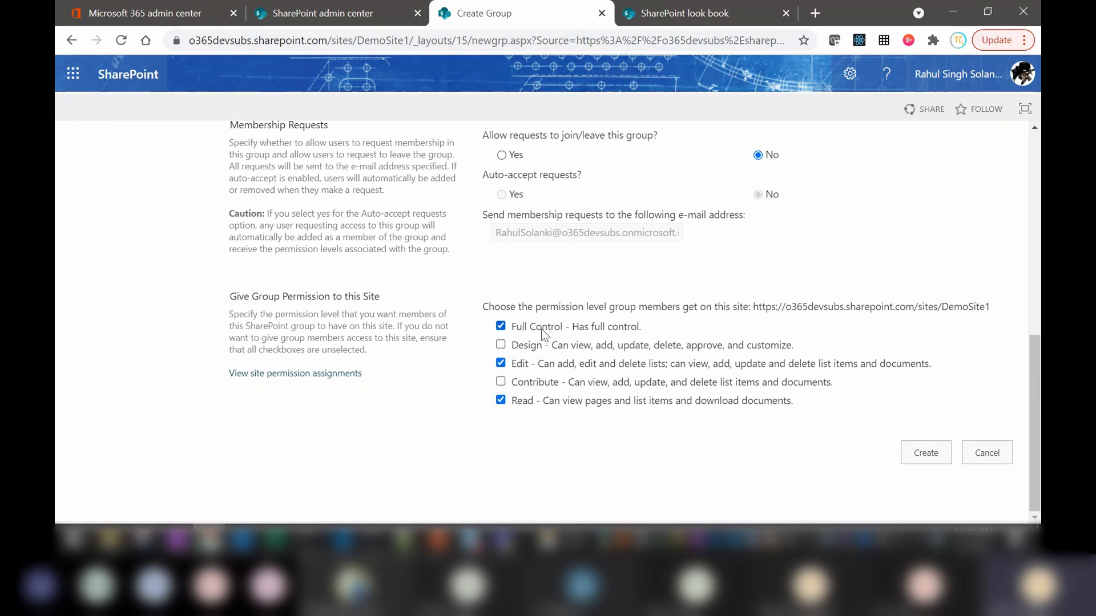
{"action": "left_click", "coordinate": [501, 326]}
{"action": "left_click", "coordinate": [921, 454]}
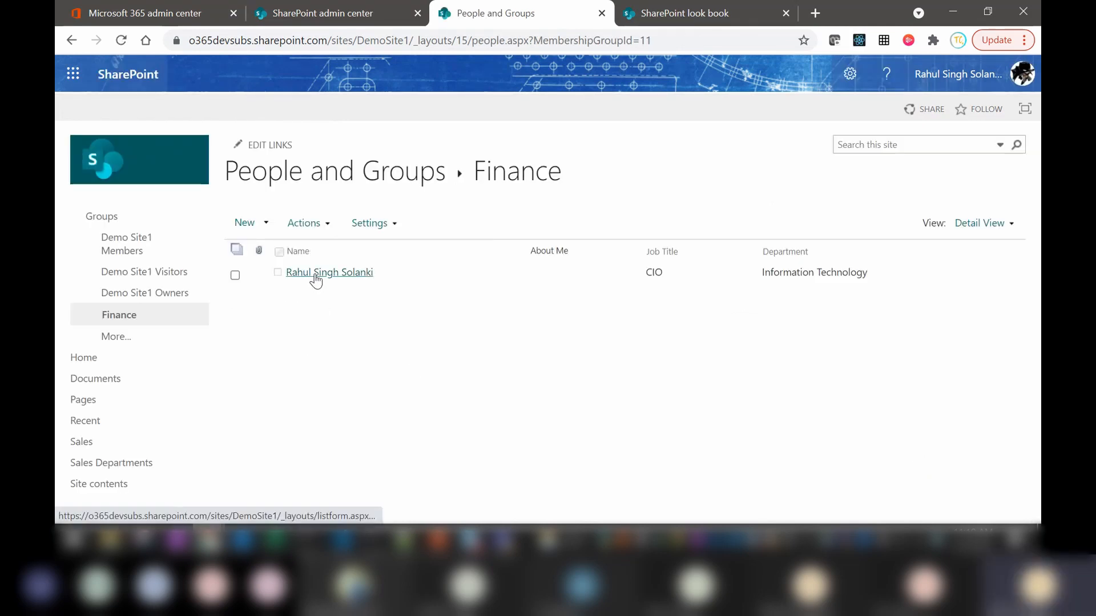
Add the IT Manager to the Finance group without sending an email invitation.
{"action": "left_click", "coordinate": [267, 224]}
{"action": "left_click", "coordinate": [293, 244]}
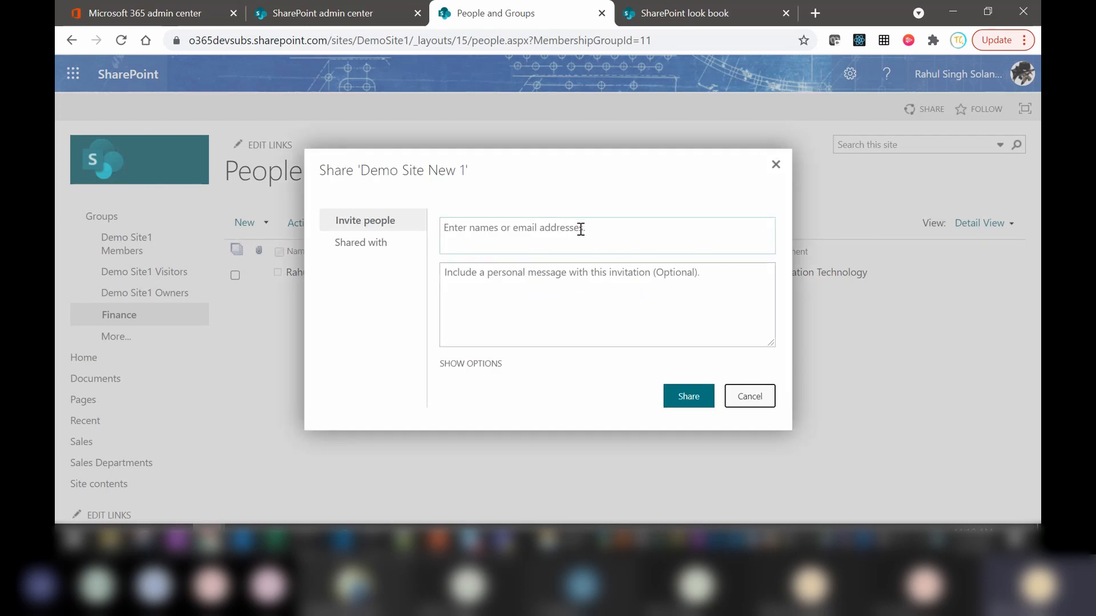
{"action": "left_click", "coordinate": [580, 228]}
{"action": "type", "text": "meli"}
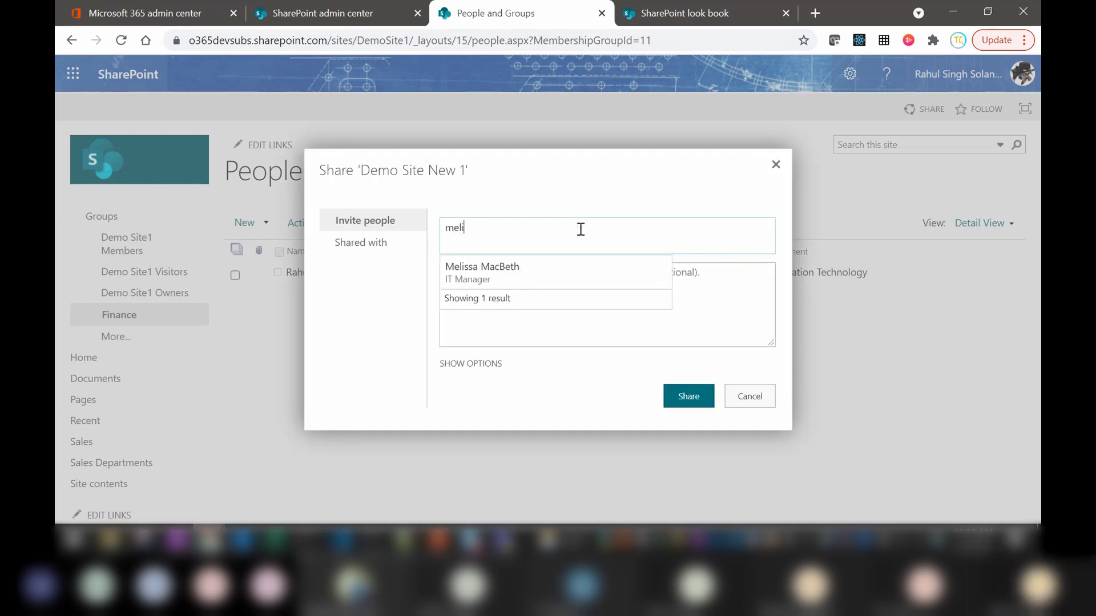
{"action": "left_click", "coordinate": [512, 272]}
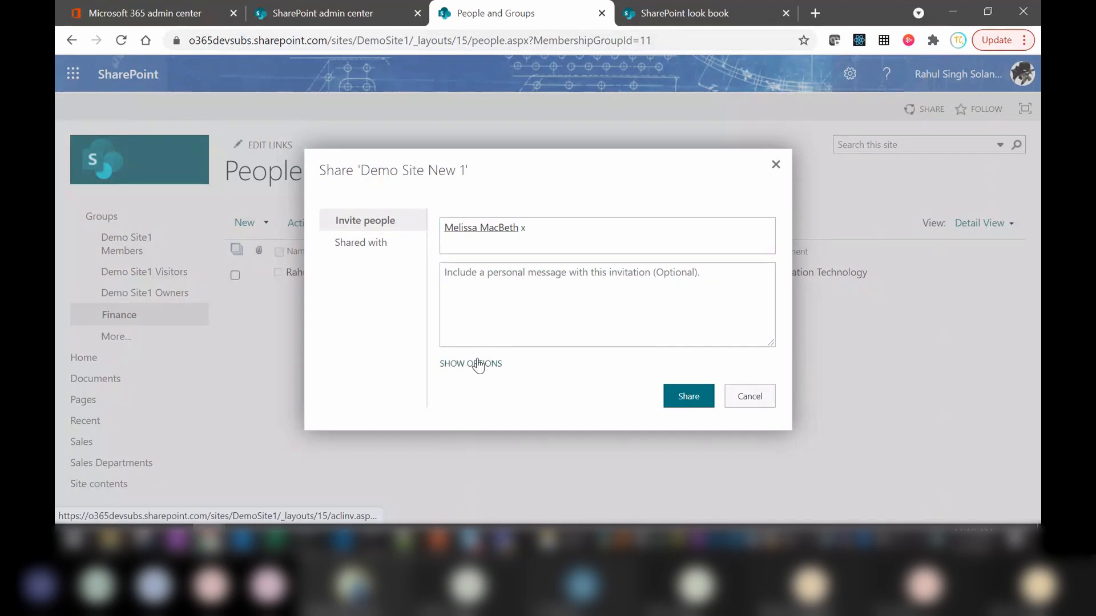
{"action": "left_click", "coordinate": [480, 363]}
{"action": "left_click", "coordinate": [445, 375]}
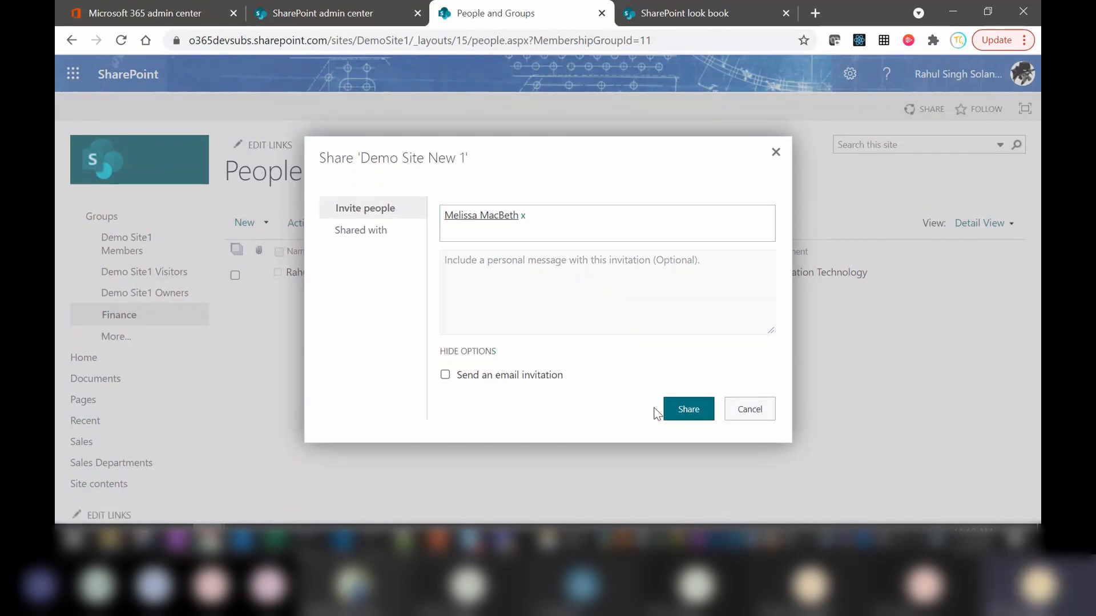
{"action": "left_click", "coordinate": [685, 409]}
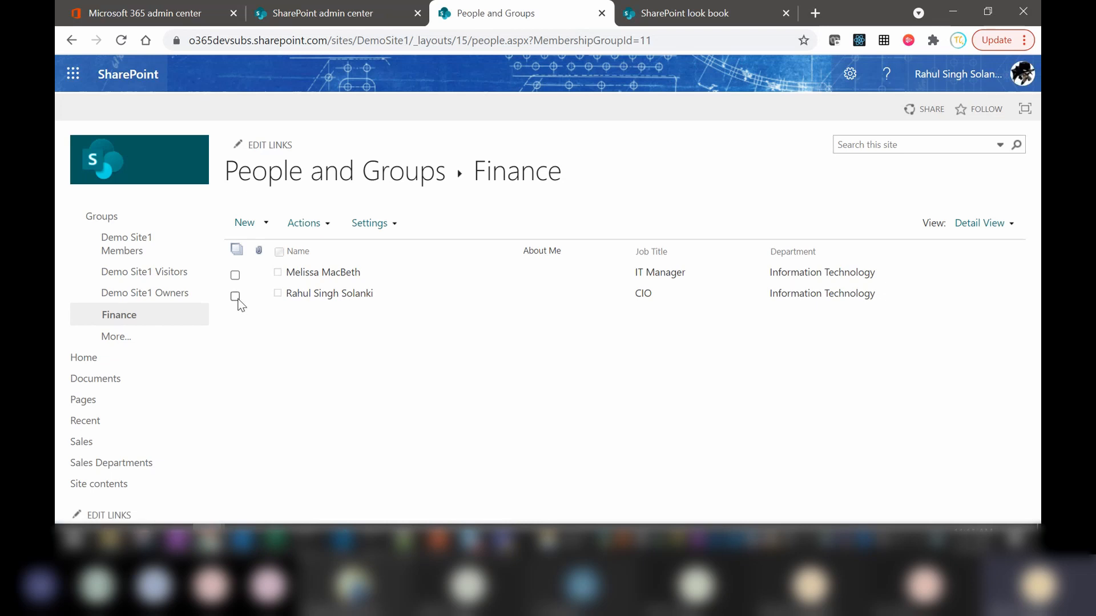
Remove the CIO from the Finance group and confirm the removal.
{"action": "left_click", "coordinate": [234, 298]}
{"action": "left_click", "coordinate": [313, 224]}
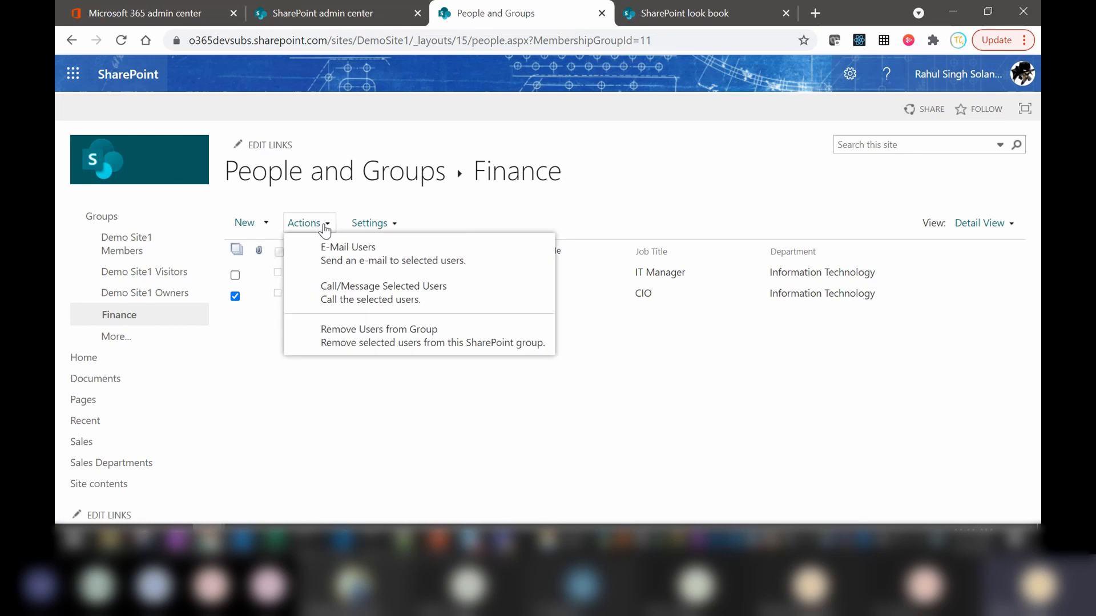
{"action": "left_click", "coordinate": [366, 342]}
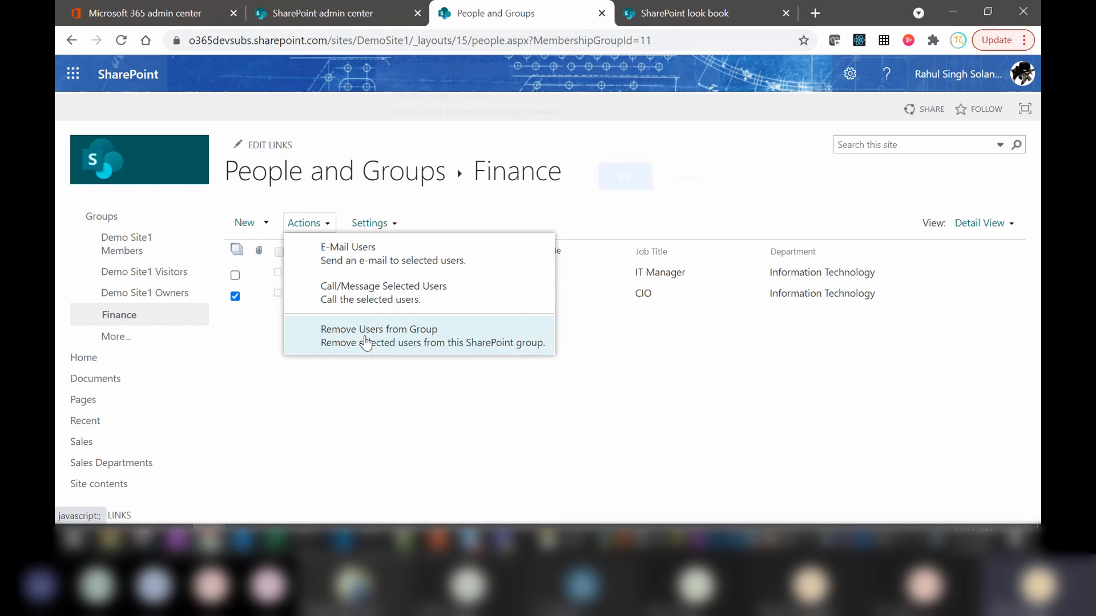
{"action": "left_click", "coordinate": [619, 193]}
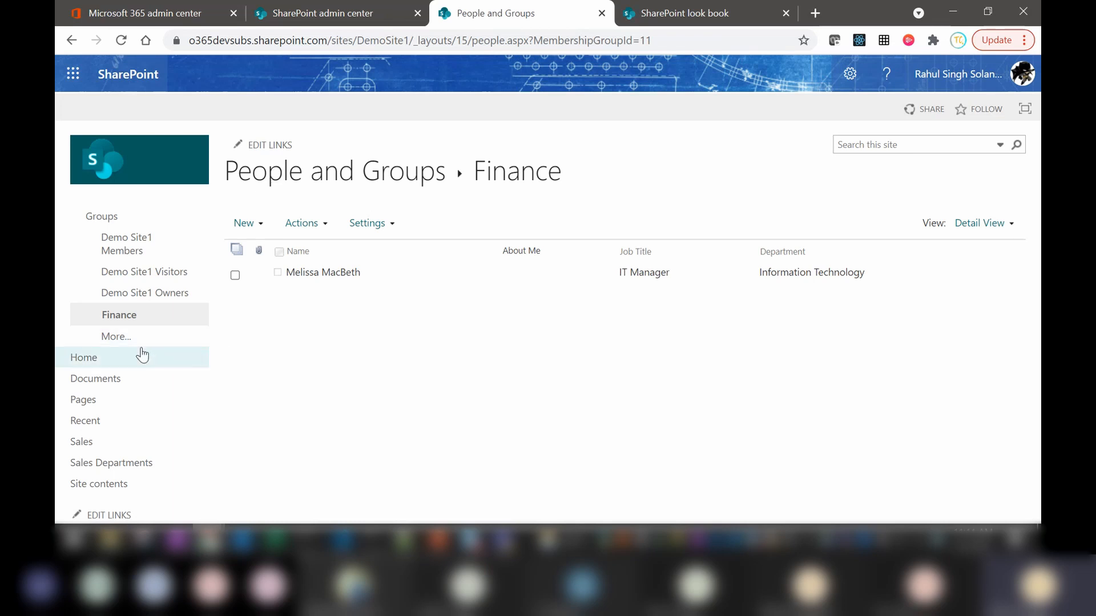
View the full list of the site's groups and reopen the advanced permissions settings from the site's home page.
{"action": "left_click", "coordinate": [118, 341]}
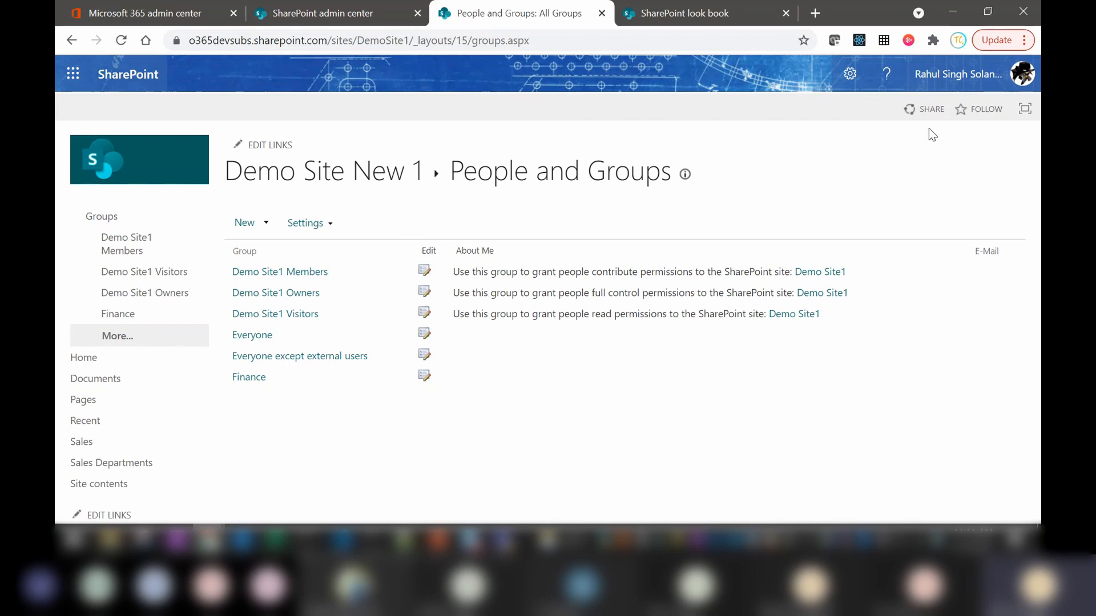
{"action": "left_click", "coordinate": [103, 215]}
{"action": "left_click", "coordinate": [361, 174]}
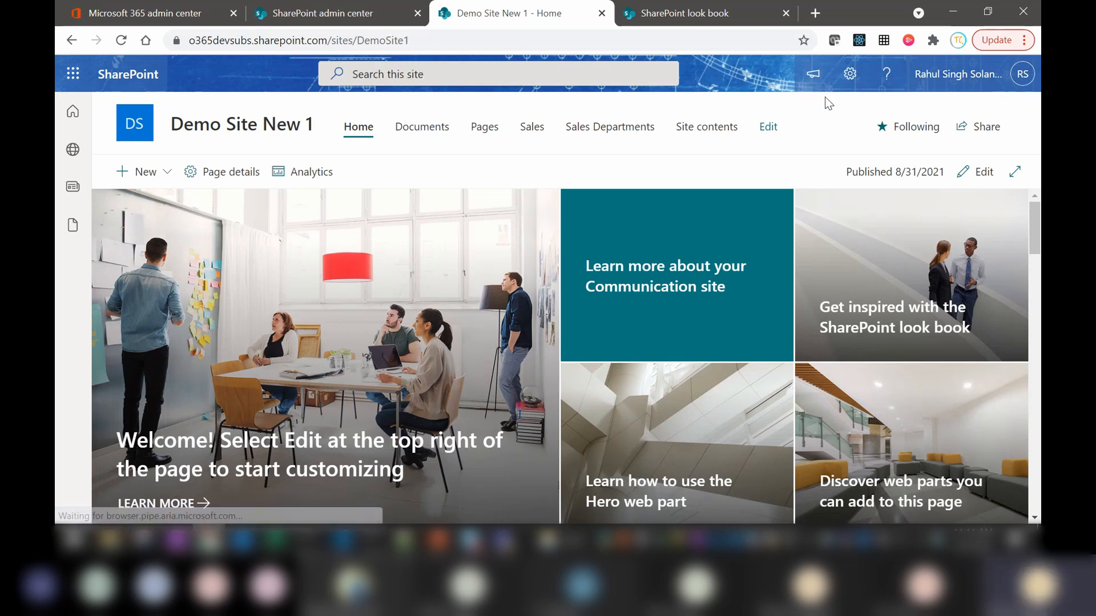
{"action": "left_click", "coordinate": [850, 74]}
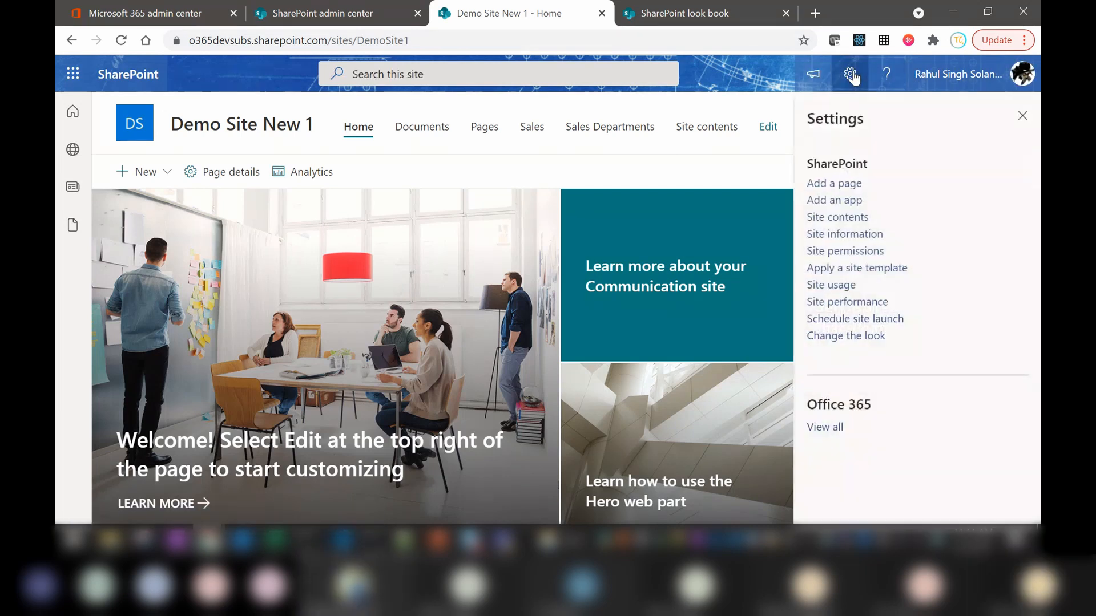
{"action": "left_click", "coordinate": [867, 254]}
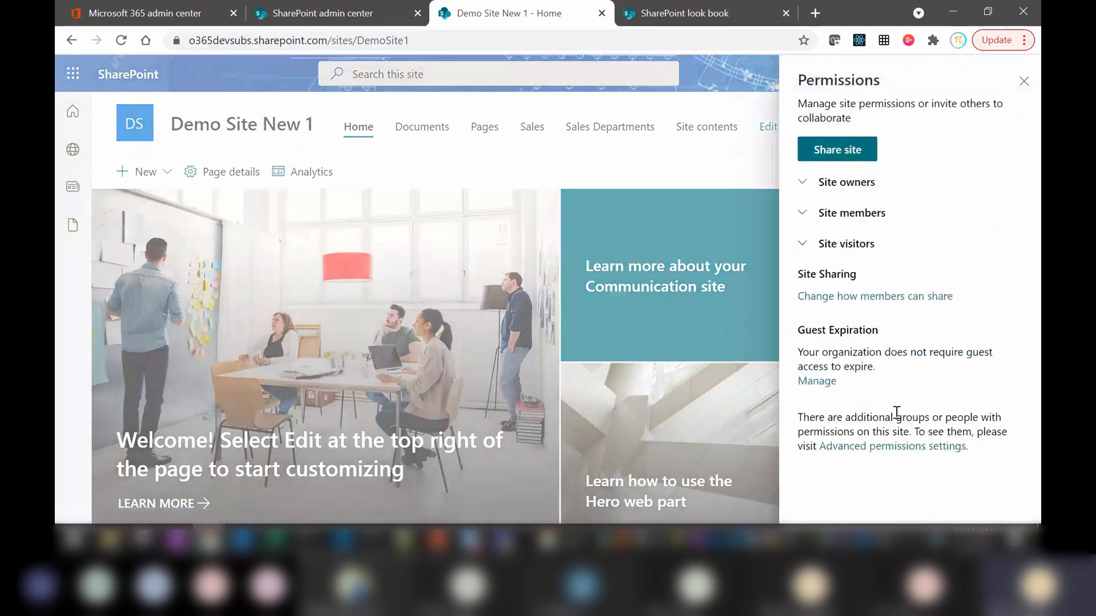
{"action": "left_click", "coordinate": [852, 449]}
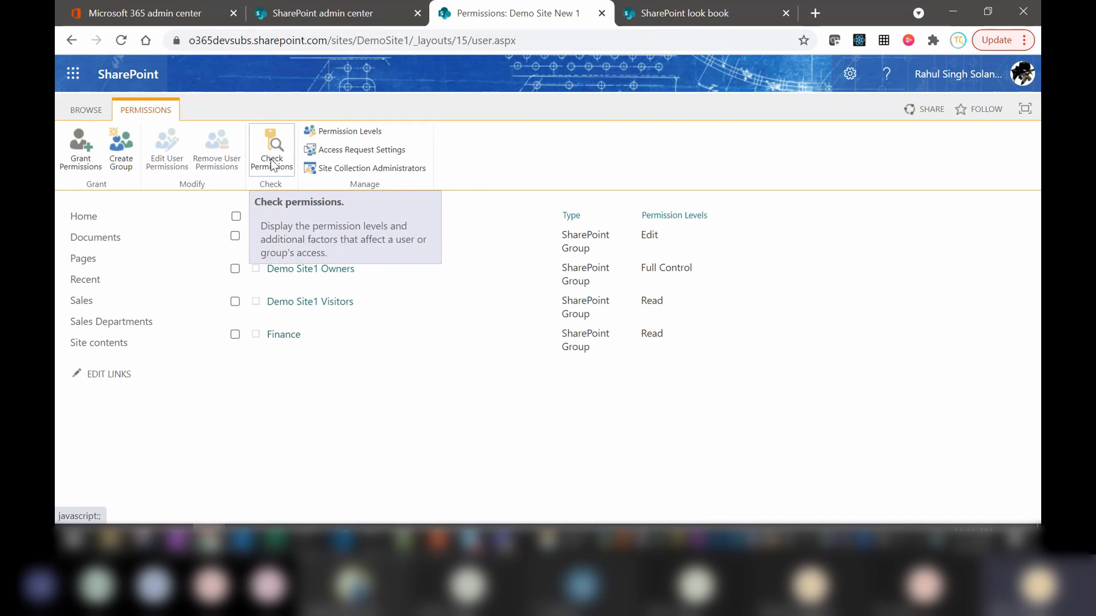
Check which permission levels the SharePoint Admin user has on the site, and close the check.
{"action": "left_click", "coordinate": [277, 142]}
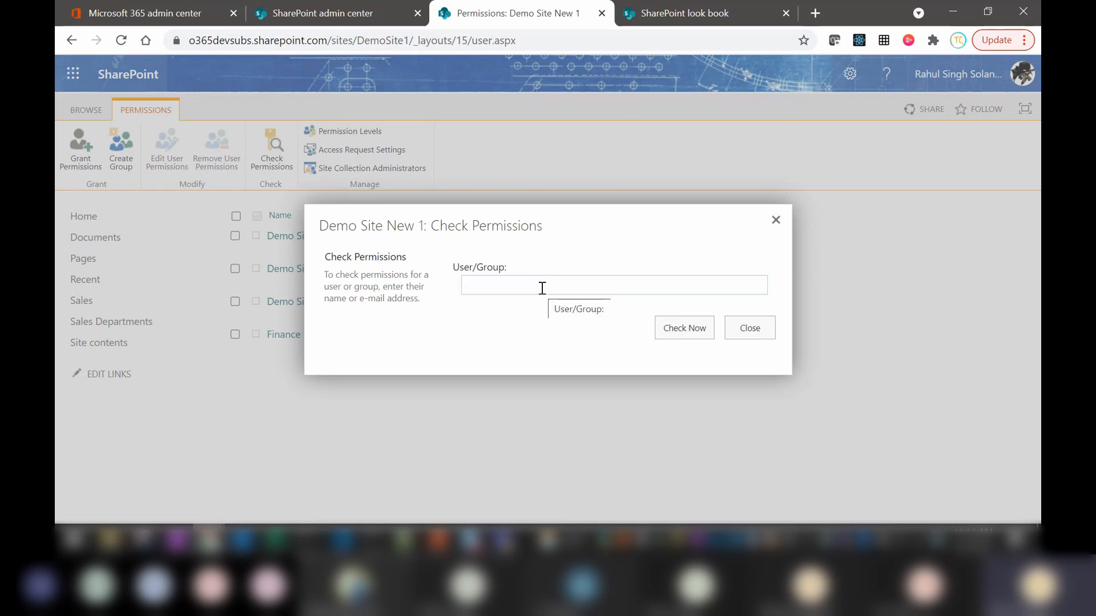
{"action": "type", "text": "Greg"}
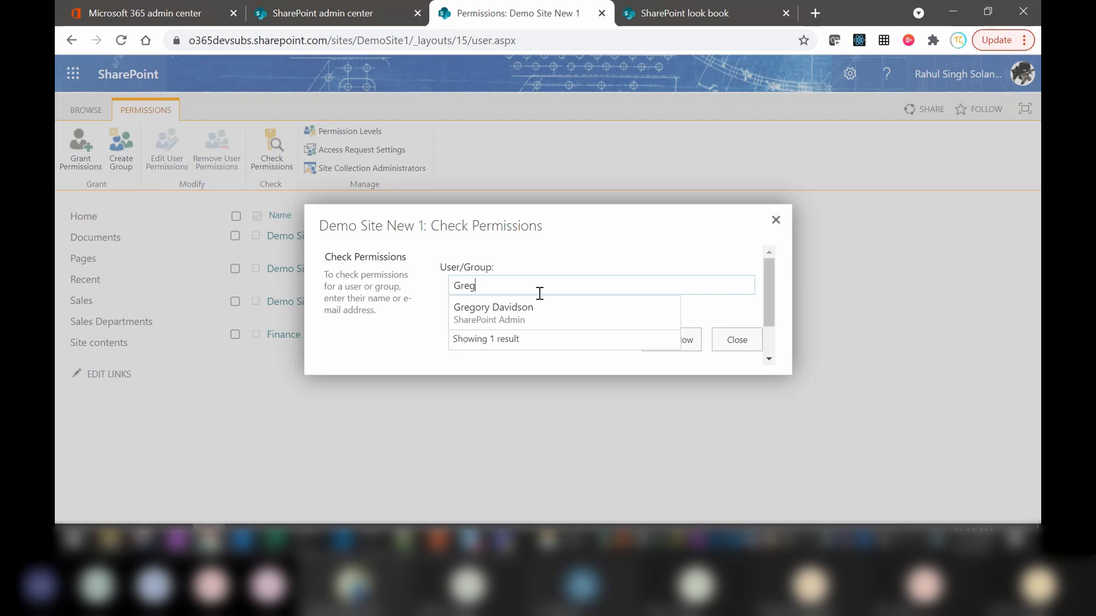
{"action": "left_click", "coordinate": [509, 313]}
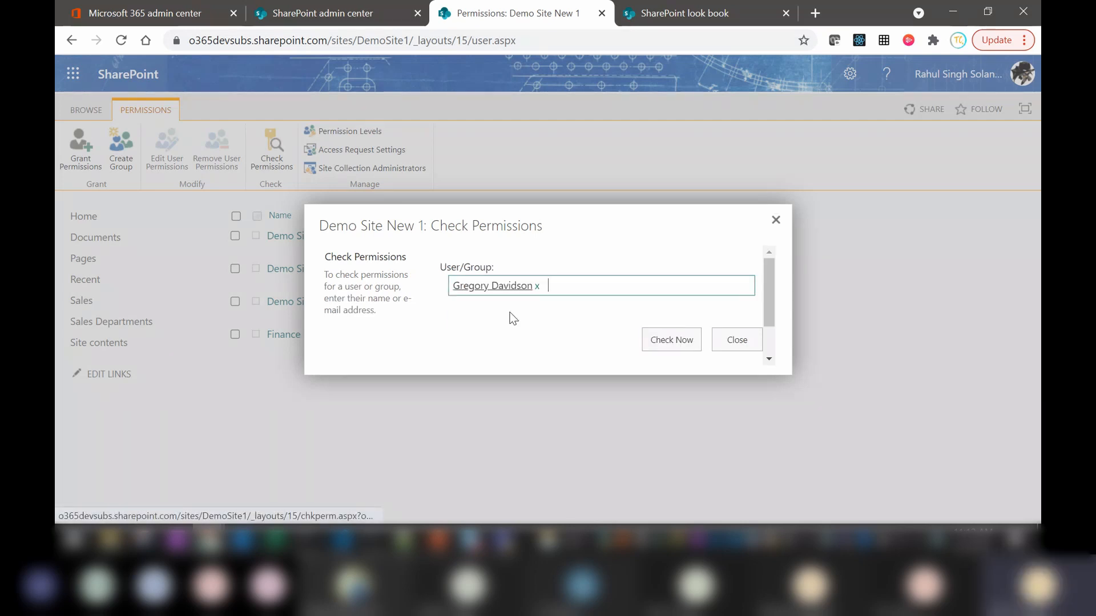
{"action": "left_click", "coordinate": [669, 341]}
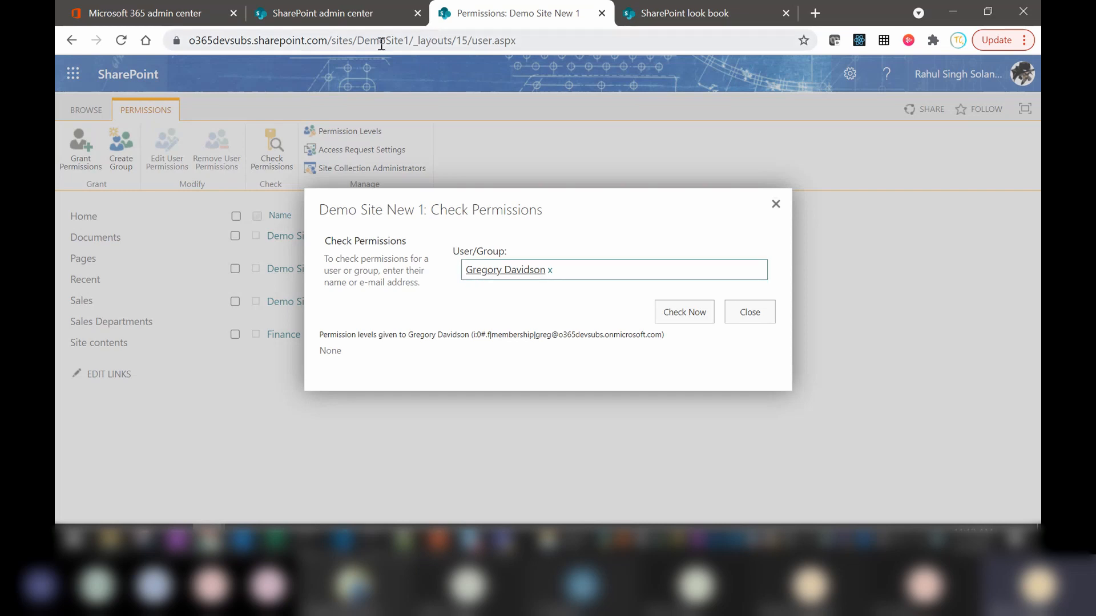
{"action": "left_click", "coordinate": [740, 313]}
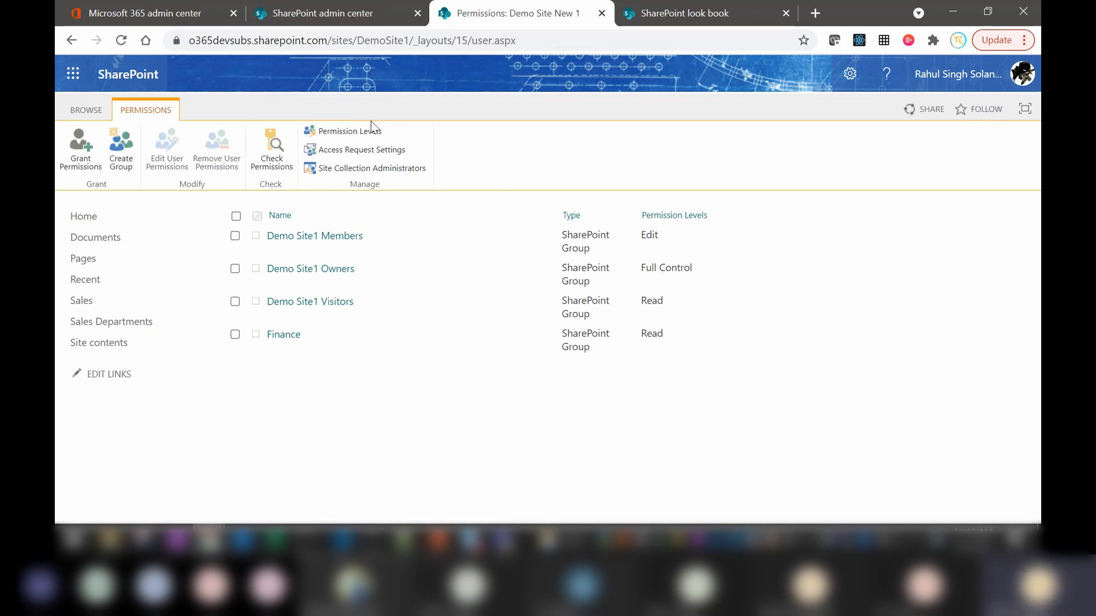
Review the permissions available for a new permission level, cancel adding it, and highlight the description of the Contribute level.
{"action": "left_click", "coordinate": [341, 134]}
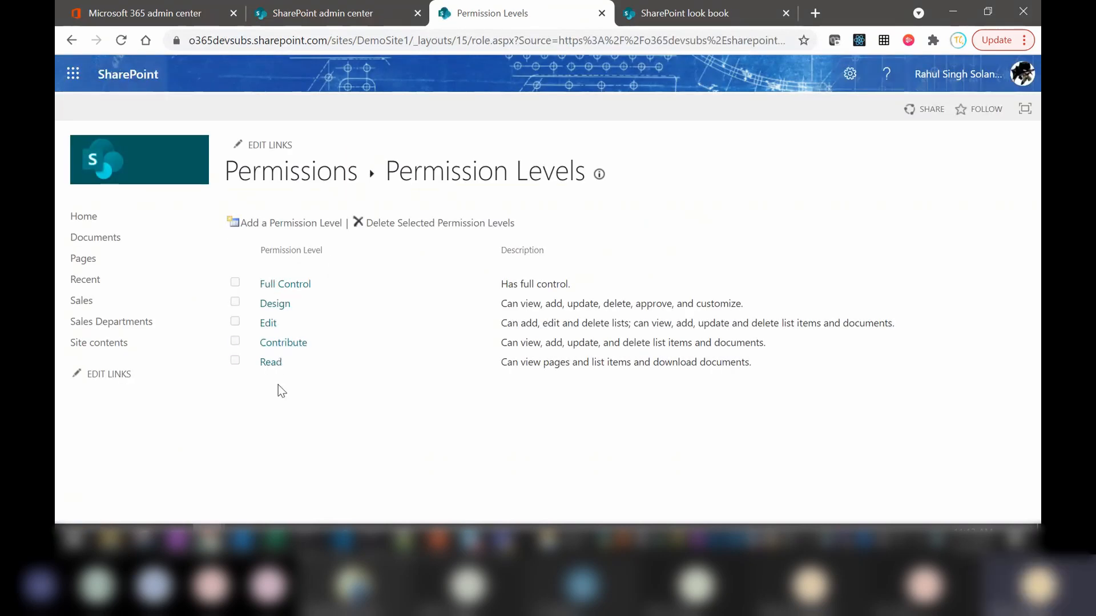
{"action": "left_click", "coordinate": [297, 224]}
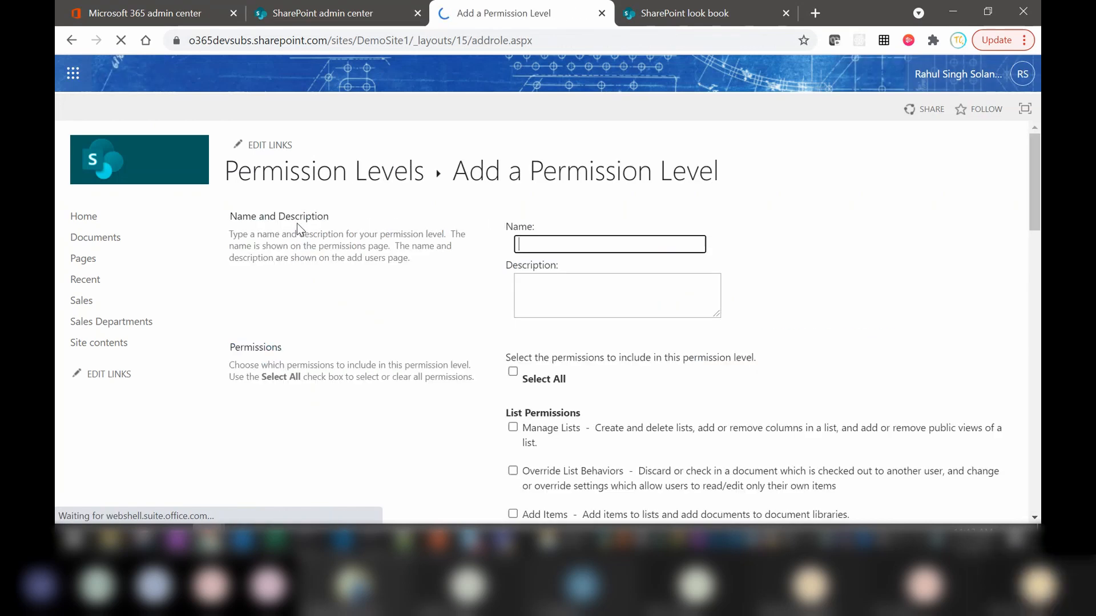
{"action": "scroll", "coordinate": [1039, 267], "scroll_direction": "down", "scroll_amount": 6}
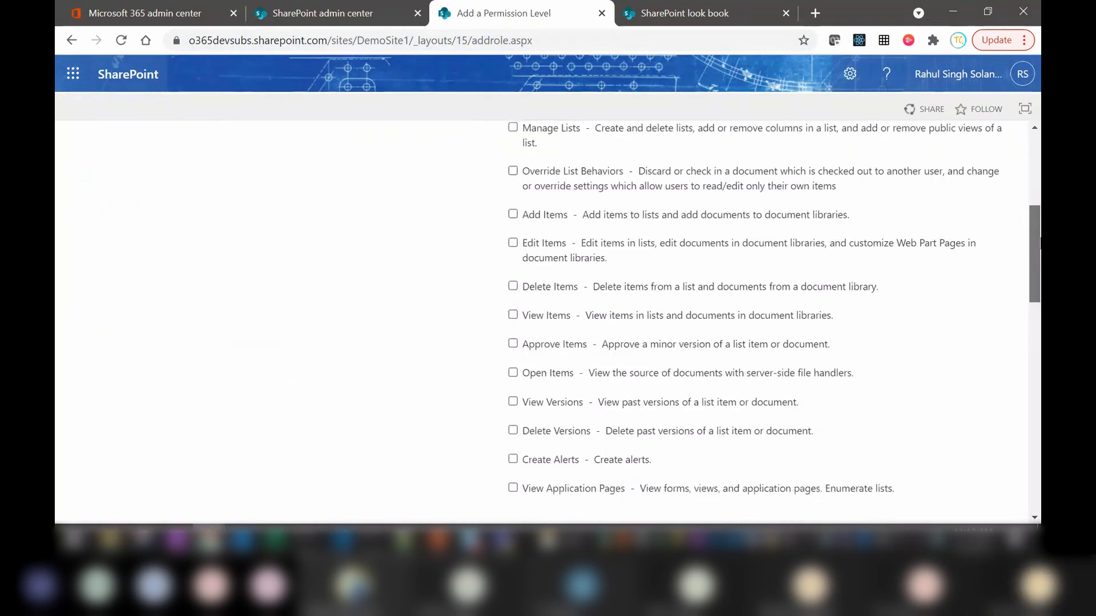
{"action": "left_click_drag", "start_coordinate": [1040, 270], "coordinate": [1040, 222]}
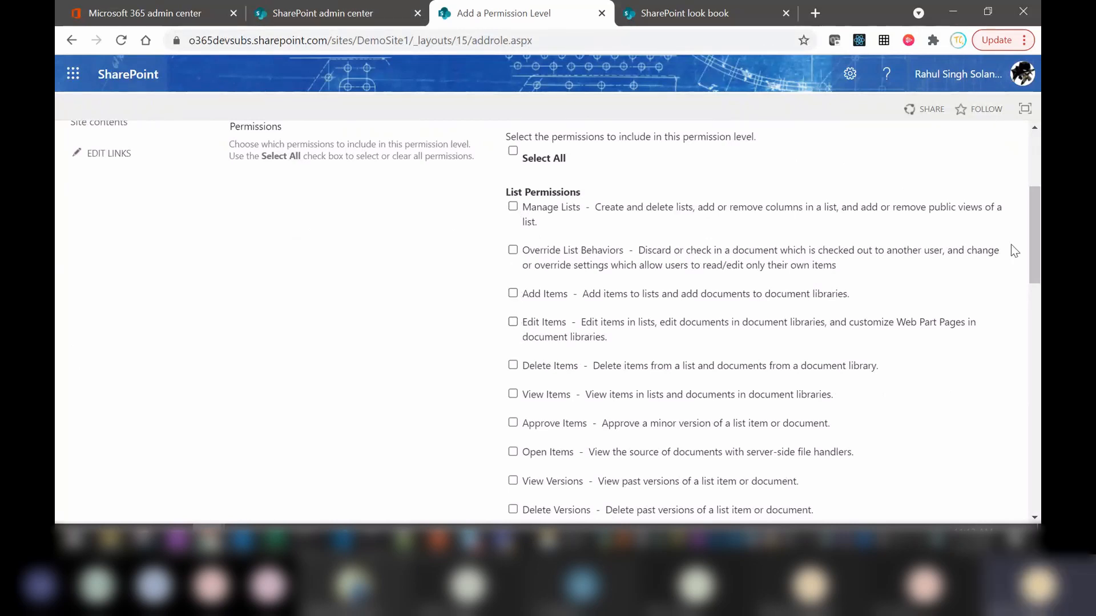
{"action": "left_click_drag", "start_coordinate": [1032, 238], "coordinate": [1040, 471]}
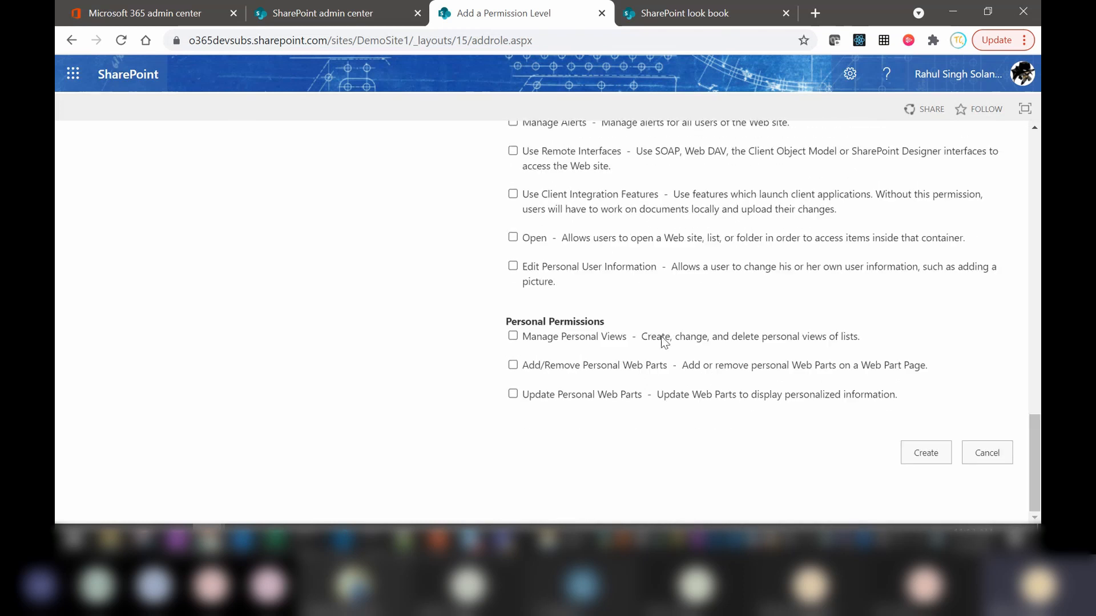
{"action": "left_click", "coordinate": [996, 450]}
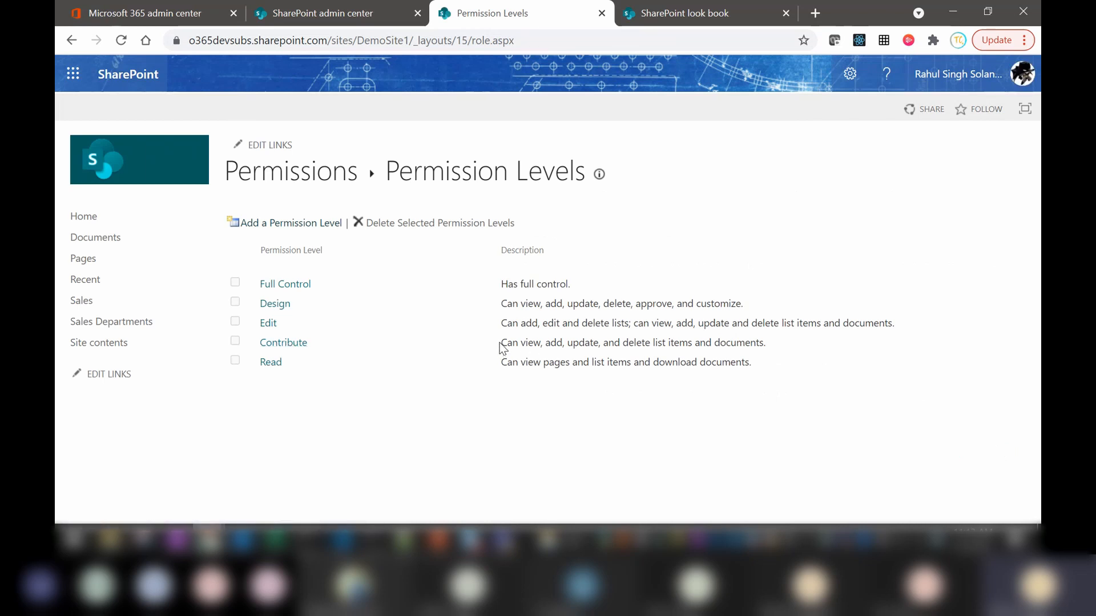
{"action": "left_click_drag", "start_coordinate": [501, 345], "coordinate": [771, 345]}
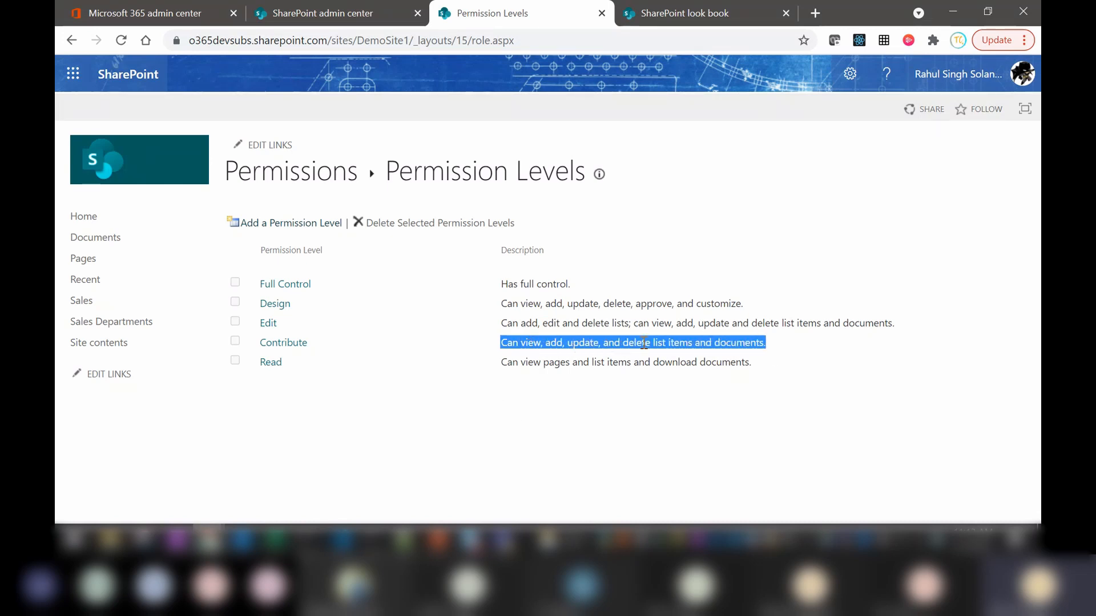
Start a copy of the Contribute permission level and name it Contribute No Delete.
{"action": "left_click", "coordinate": [283, 343]}
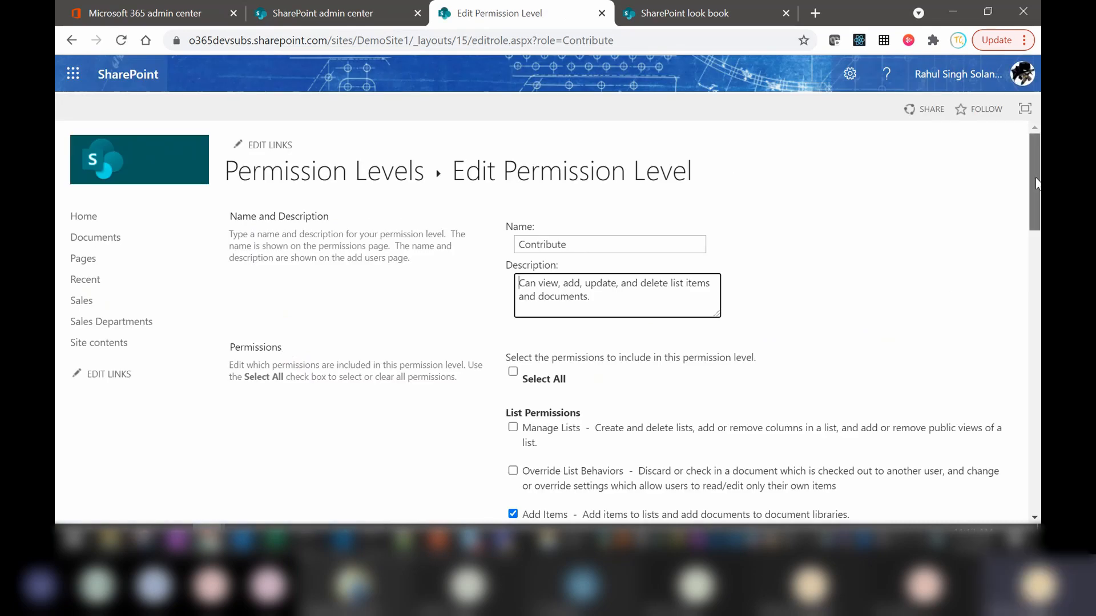
{"action": "left_click_drag", "start_coordinate": [1037, 183], "coordinate": [1038, 462]}
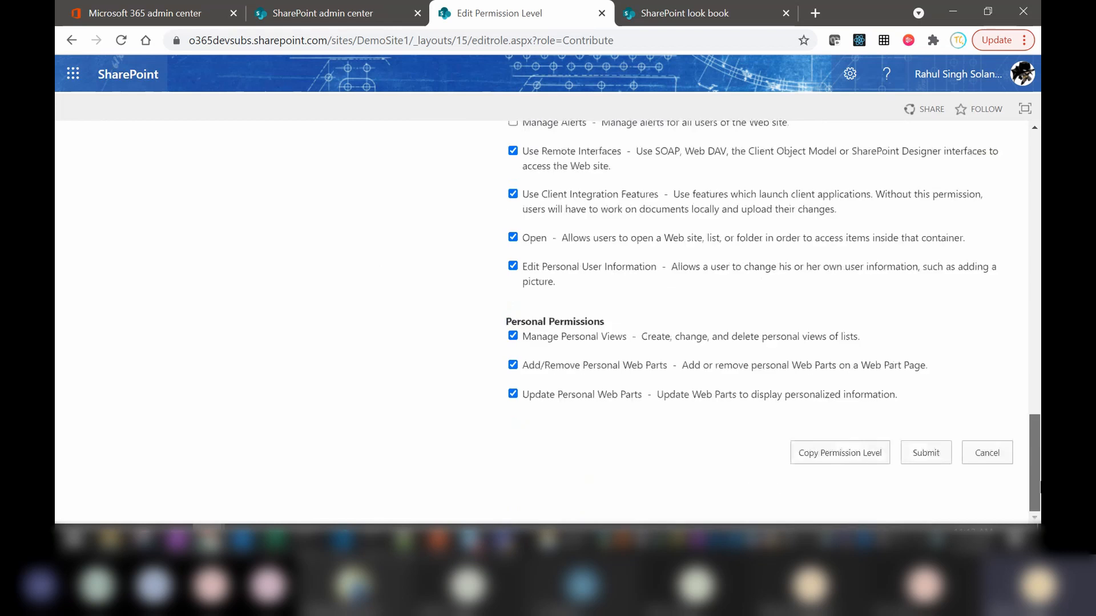
{"action": "left_click", "coordinate": [839, 457]}
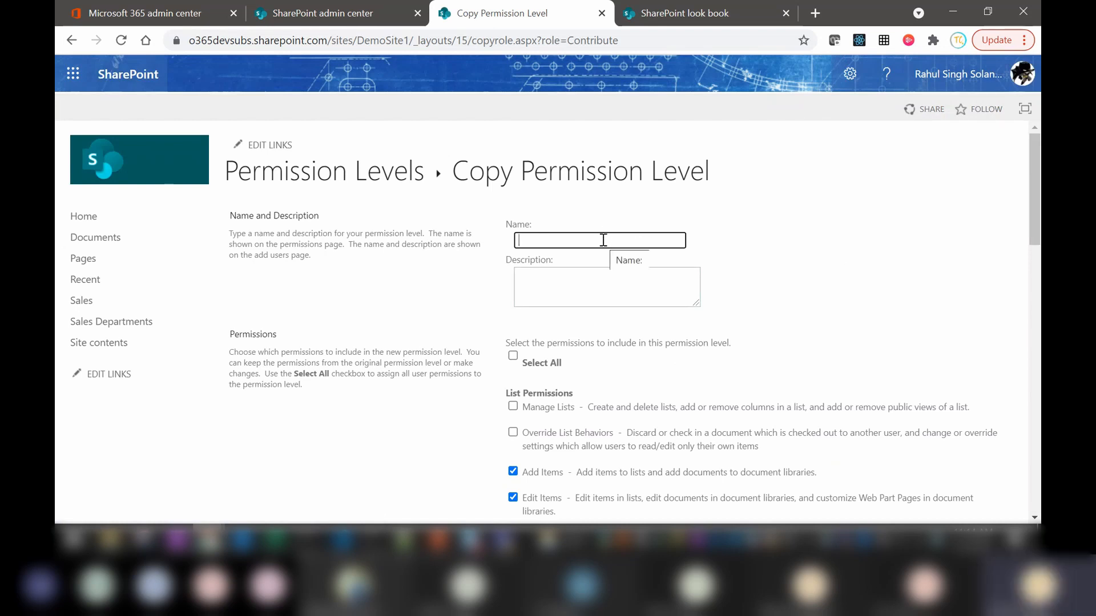
{"action": "type", "text": "Co"}
{"action": "key", "text": "Down"}
{"action": "key", "text": "Return"}
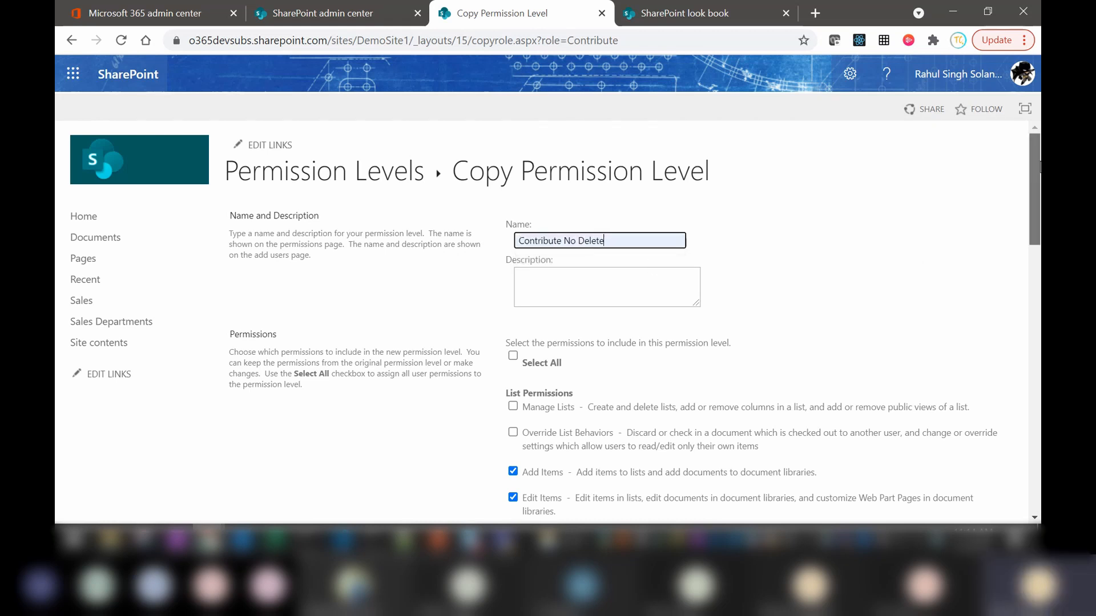
Exclude Delete Items and Delete Versions from the copied permission level's list permissions and create the level.
{"action": "scroll", "coordinate": [1039, 197], "scroll_direction": "down", "scroll_amount": 2}
{"action": "left_click_drag", "start_coordinate": [1039, 197], "coordinate": [1039, 225]}
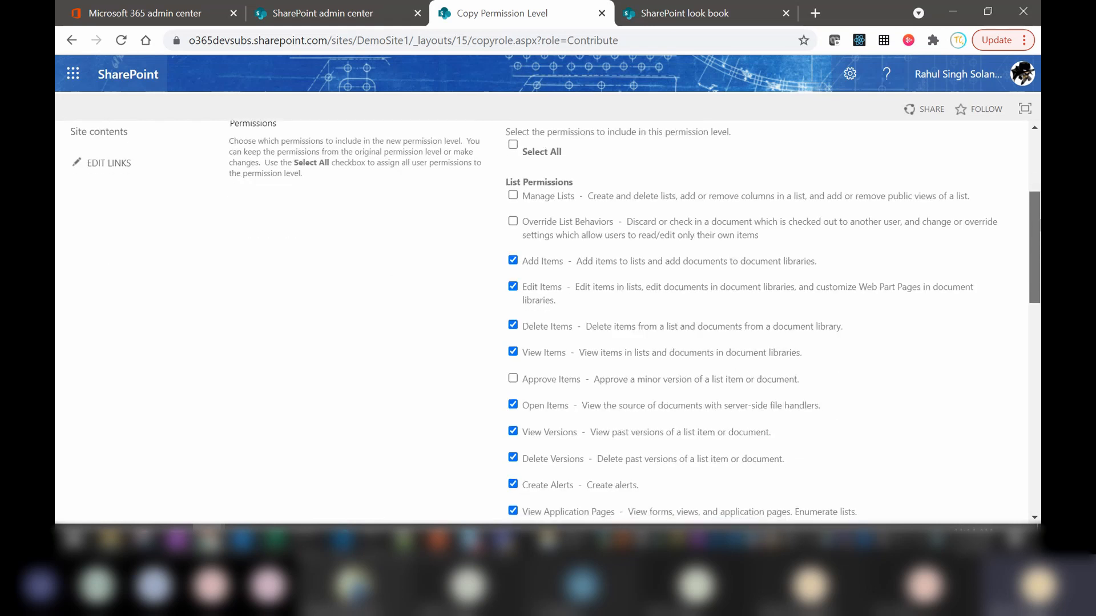
{"action": "left_click", "coordinate": [513, 325]}
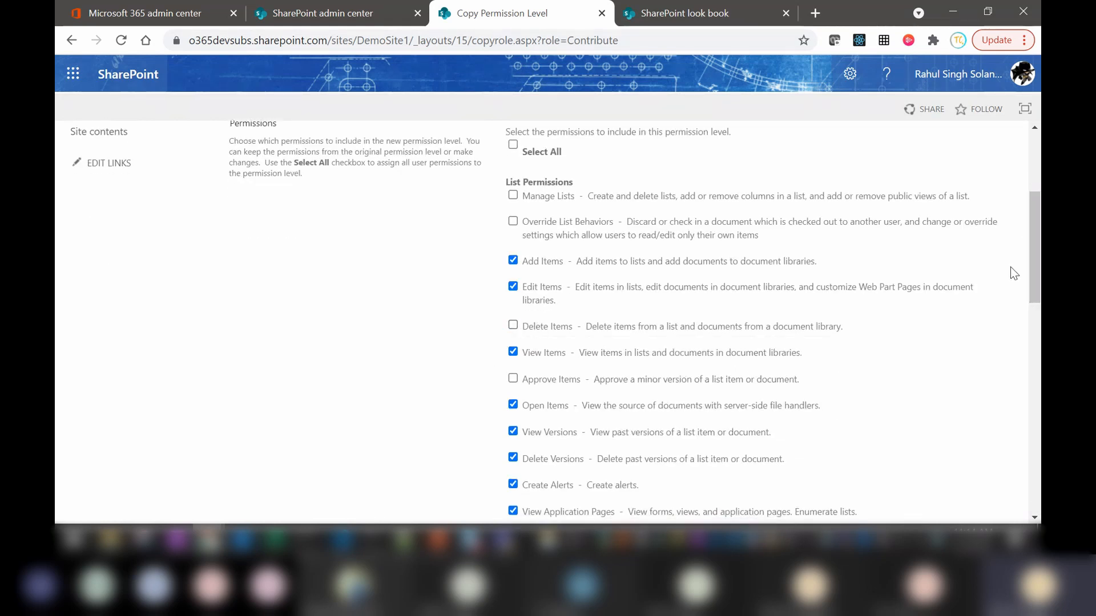
{"action": "left_click_drag", "start_coordinate": [1036, 235], "coordinate": [1039, 257]}
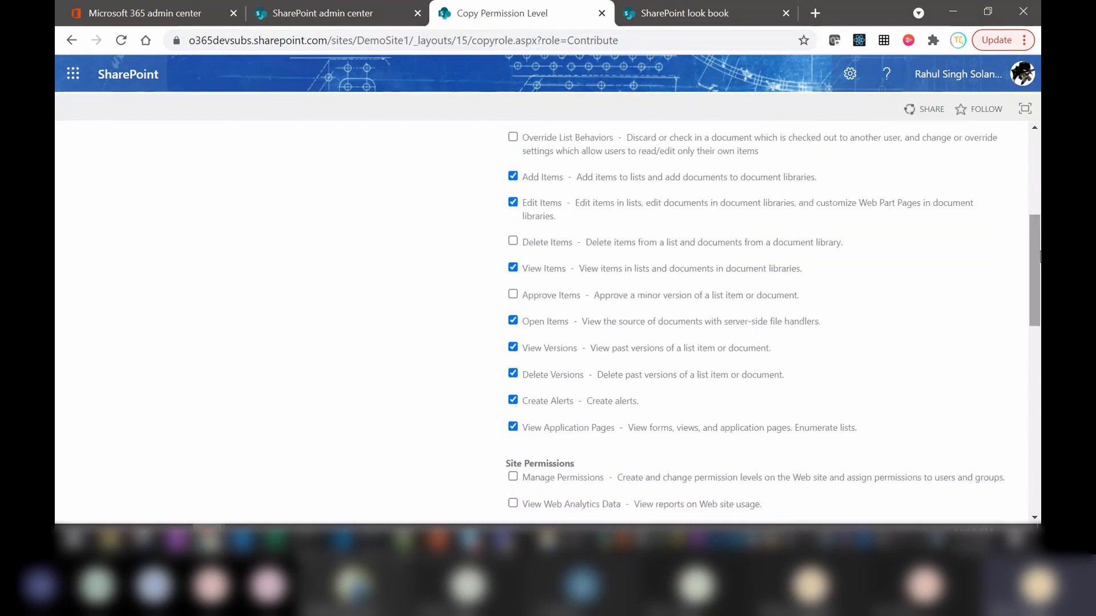
{"action": "left_click", "coordinate": [513, 374]}
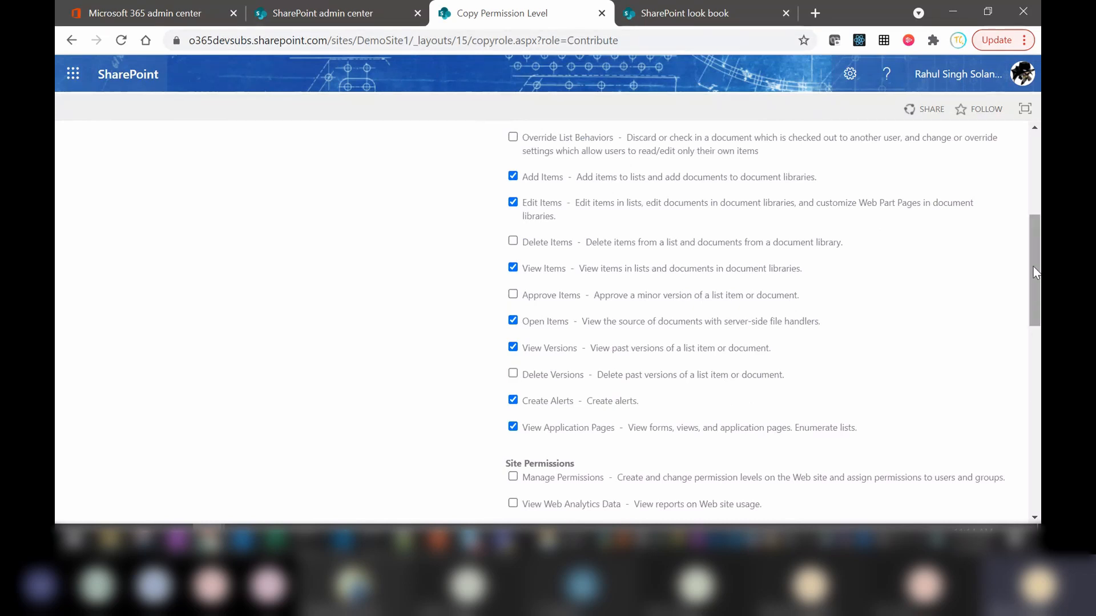
{"action": "left_click_drag", "start_coordinate": [1036, 273], "coordinate": [1039, 458]}
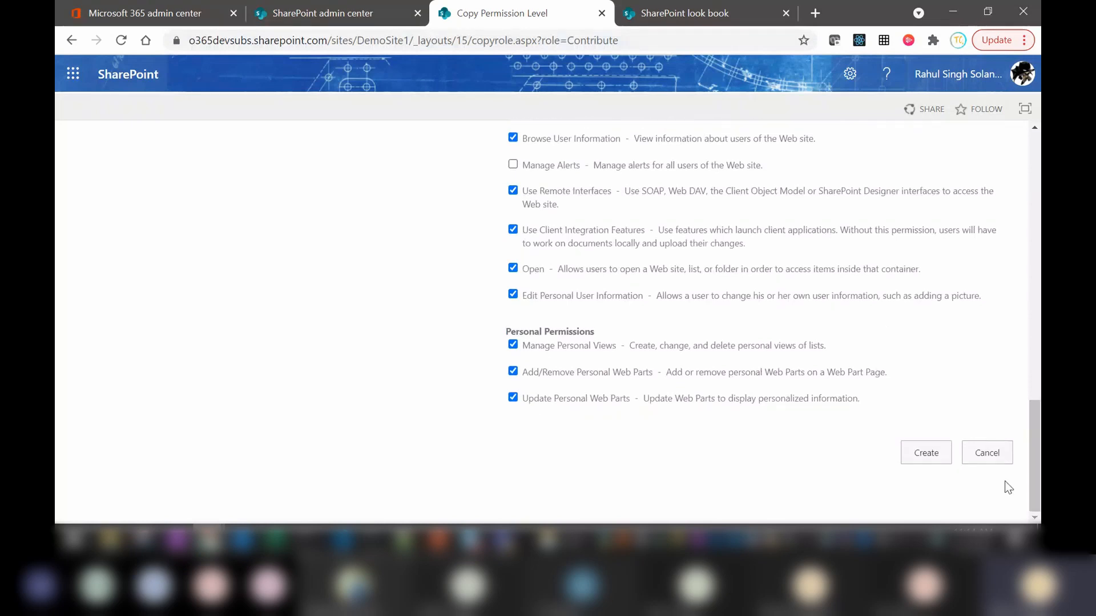
{"action": "left_click", "coordinate": [923, 456]}
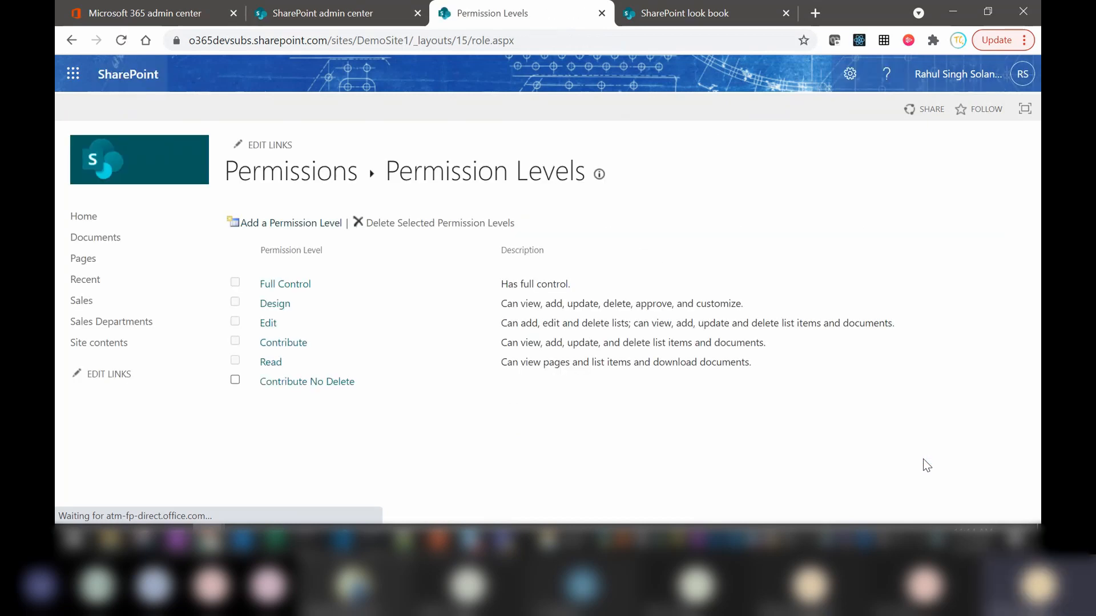
Copy the Contribute level's description into the description of the Contribute No Delete level.
{"action": "left_click", "coordinate": [311, 382]}
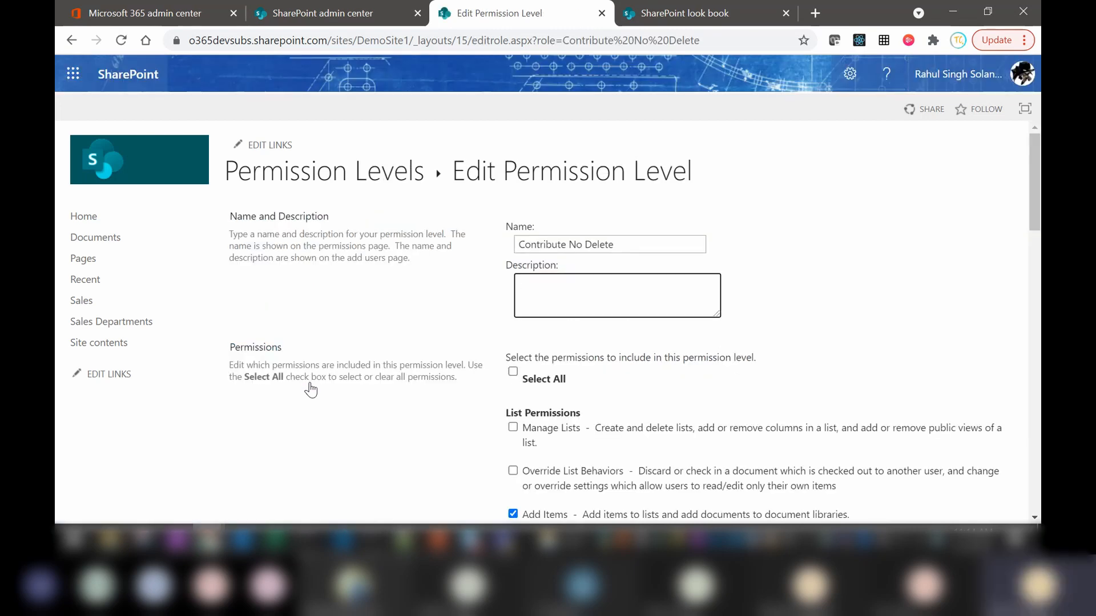
{"action": "left_click", "coordinate": [72, 44]}
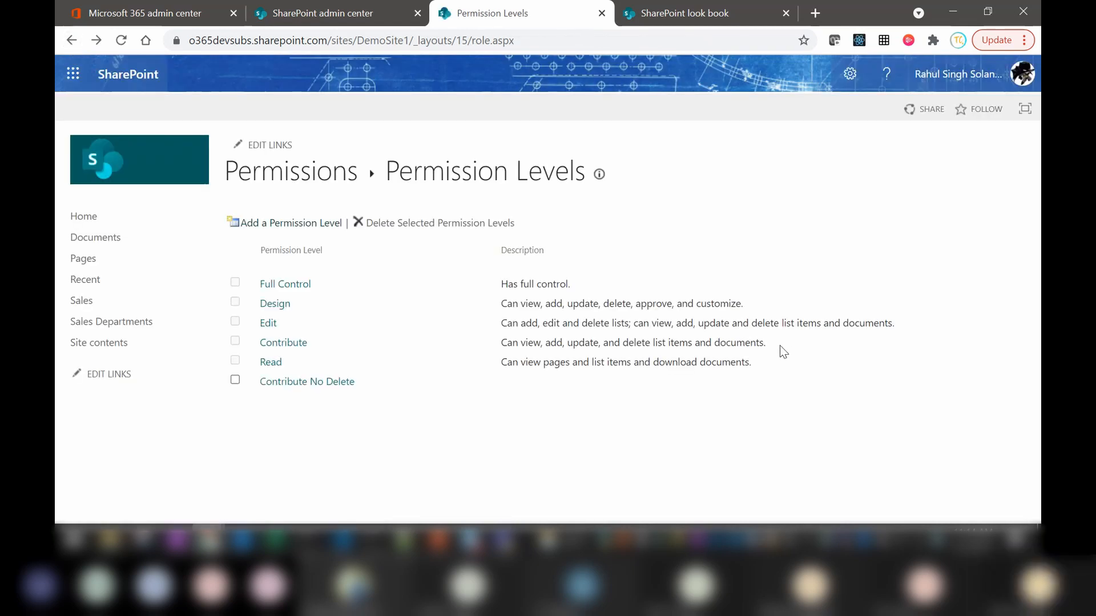
{"action": "left_click_drag", "start_coordinate": [777, 344], "coordinate": [505, 346]}
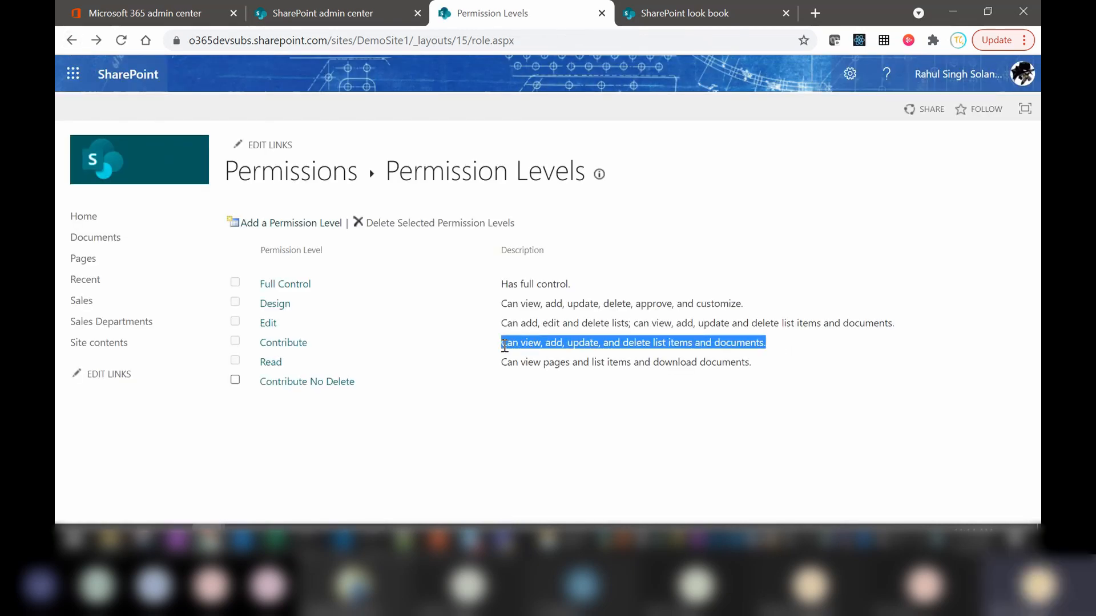
{"action": "left_click", "coordinate": [307, 383]}
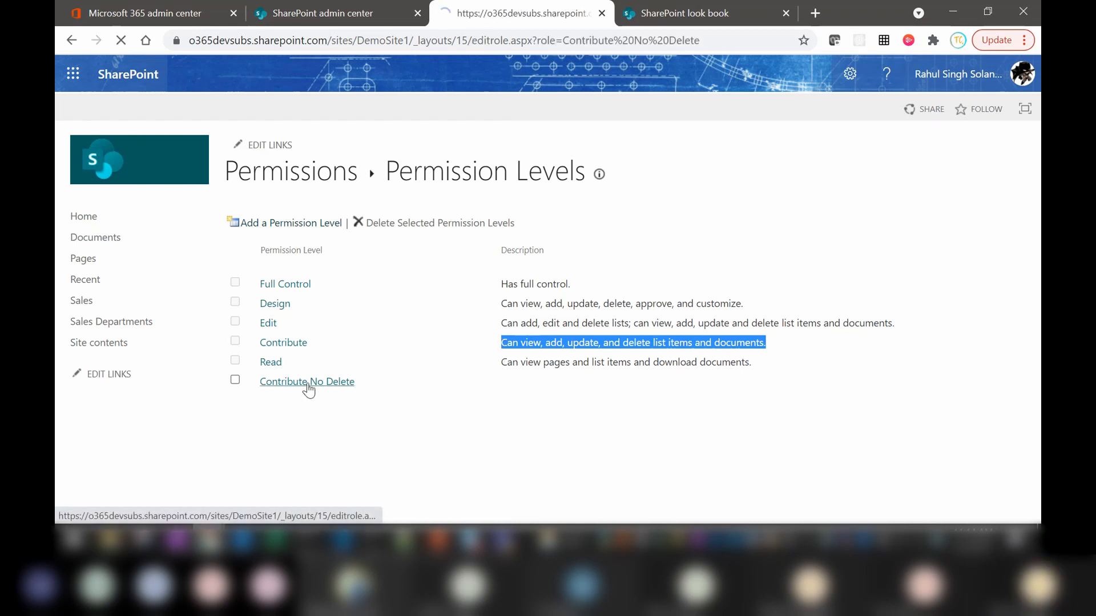
{"action": "key", "text": "ctrl+v"}
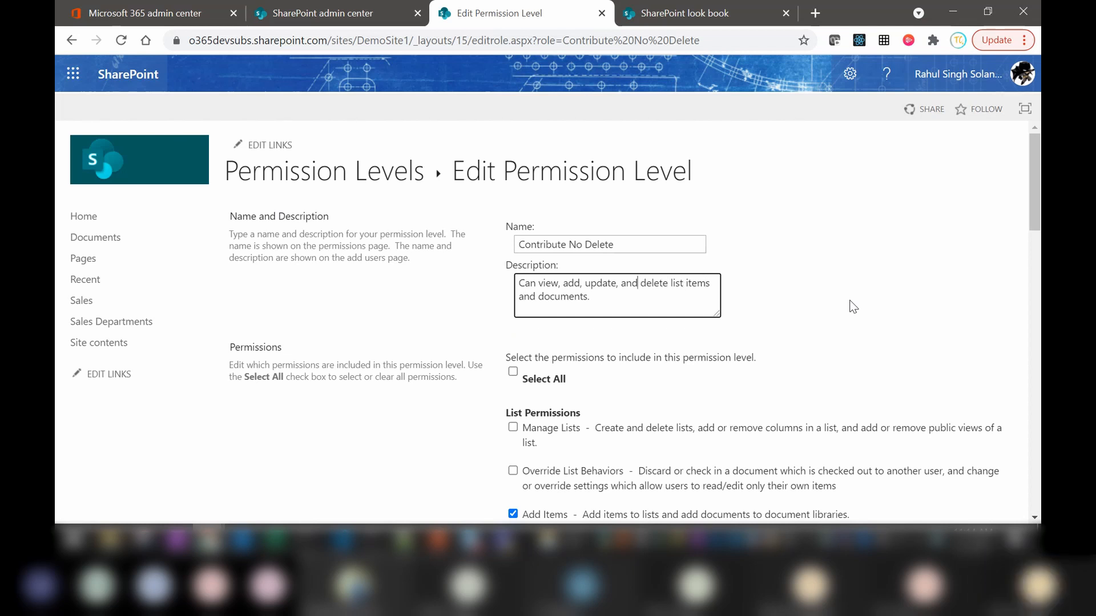
Reword the Contribute No Delete description to "Can view, add, update but cannot delete list items and documents." and save the level.
{"action": "key", "text": "BackSpace"}
{"action": "key", "text": "BackSpace"}
{"action": "key", "text": "BackSpace"}
{"action": "key", "text": "BackSpace"}
{"action": "key", "text": "BackSpace"}
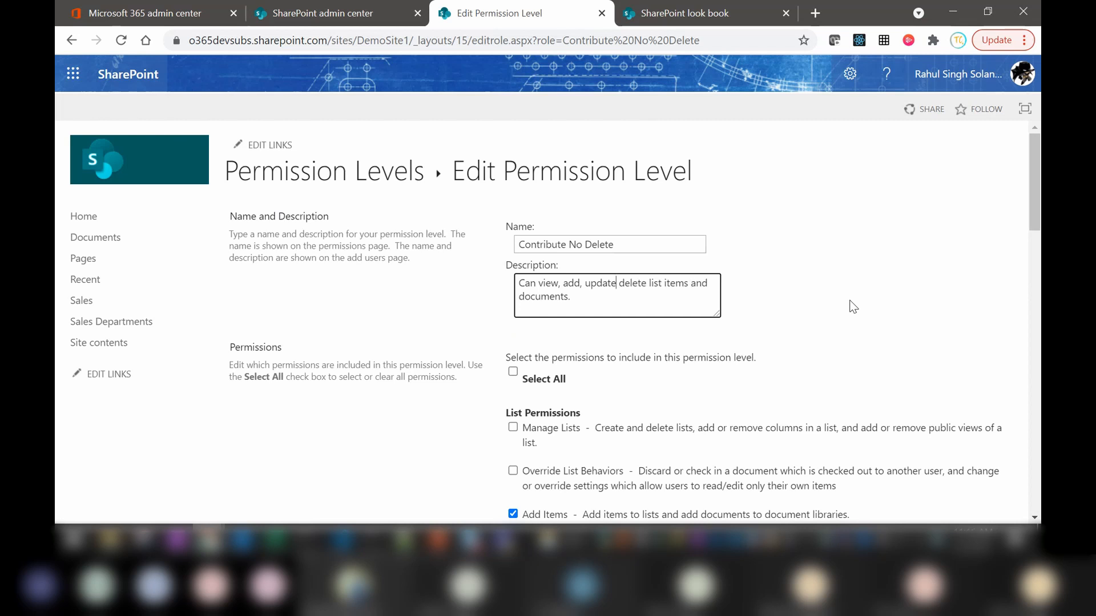
{"action": "type", "text": "but cannot"}
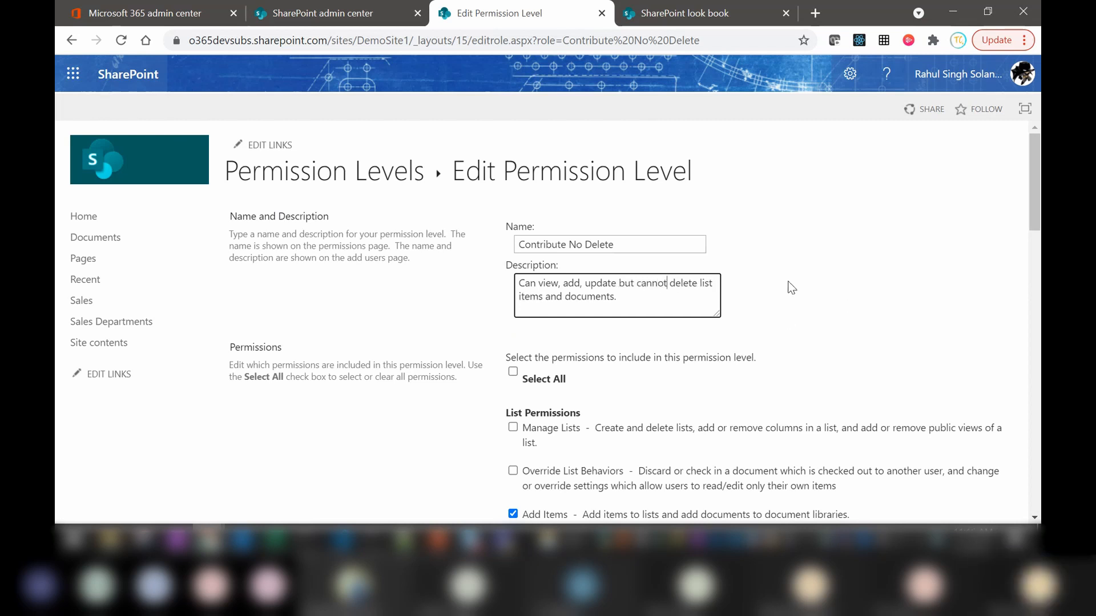
{"action": "left_click_drag", "start_coordinate": [1034, 180], "coordinate": [1036, 479]}
{"action": "left_click", "coordinate": [926, 455]}
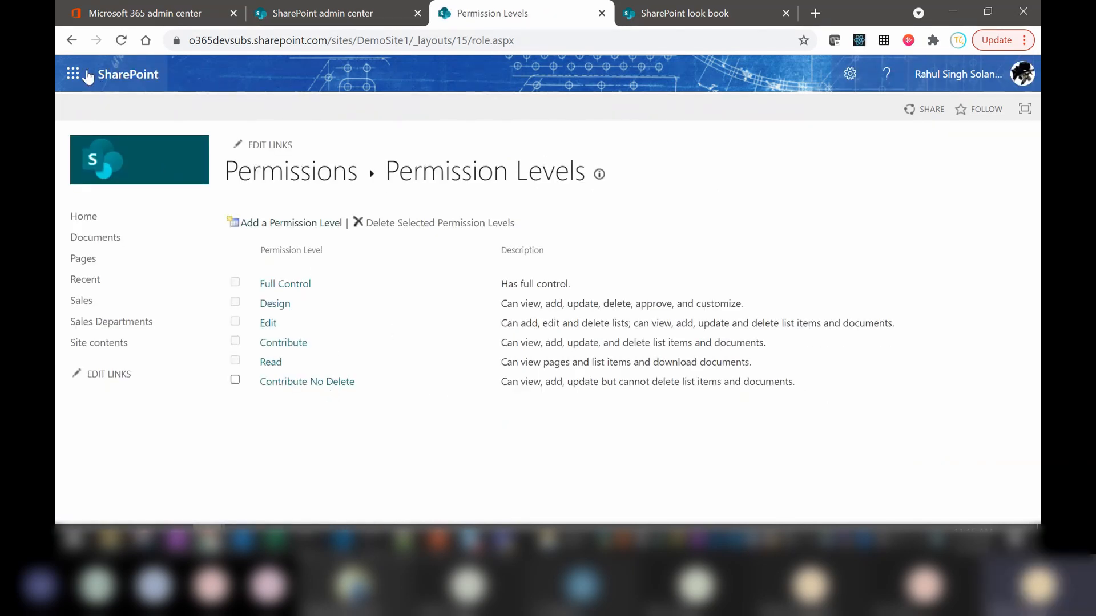
Open the permissions page of the Sales document library from its library settings.
{"action": "left_click", "coordinate": [86, 243]}
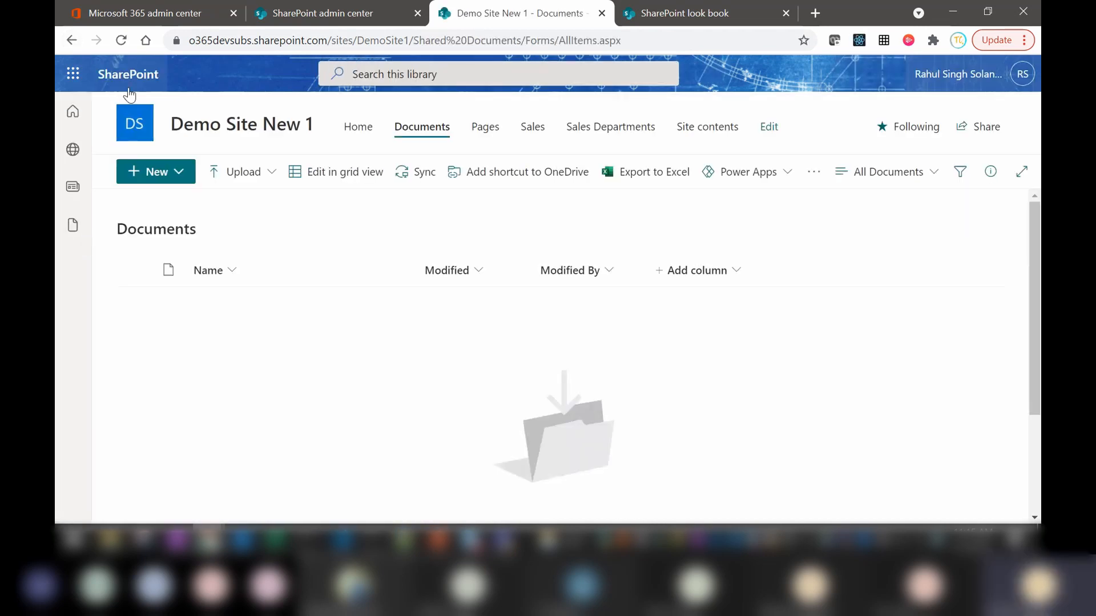
{"action": "left_click", "coordinate": [72, 41]}
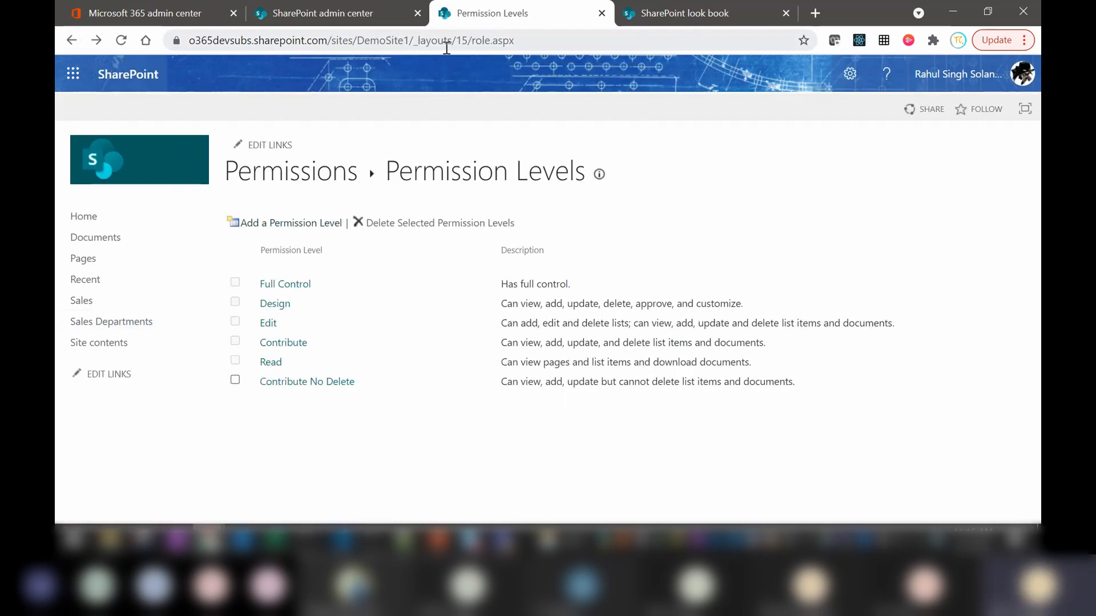
{"action": "left_click", "coordinate": [81, 300]}
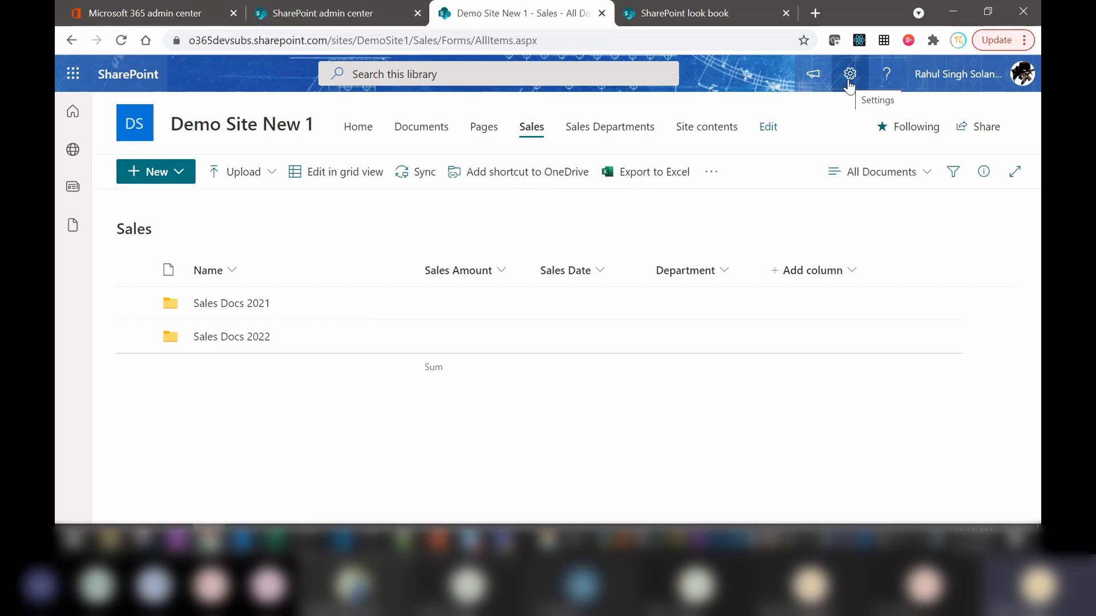
{"action": "left_click", "coordinate": [848, 82]}
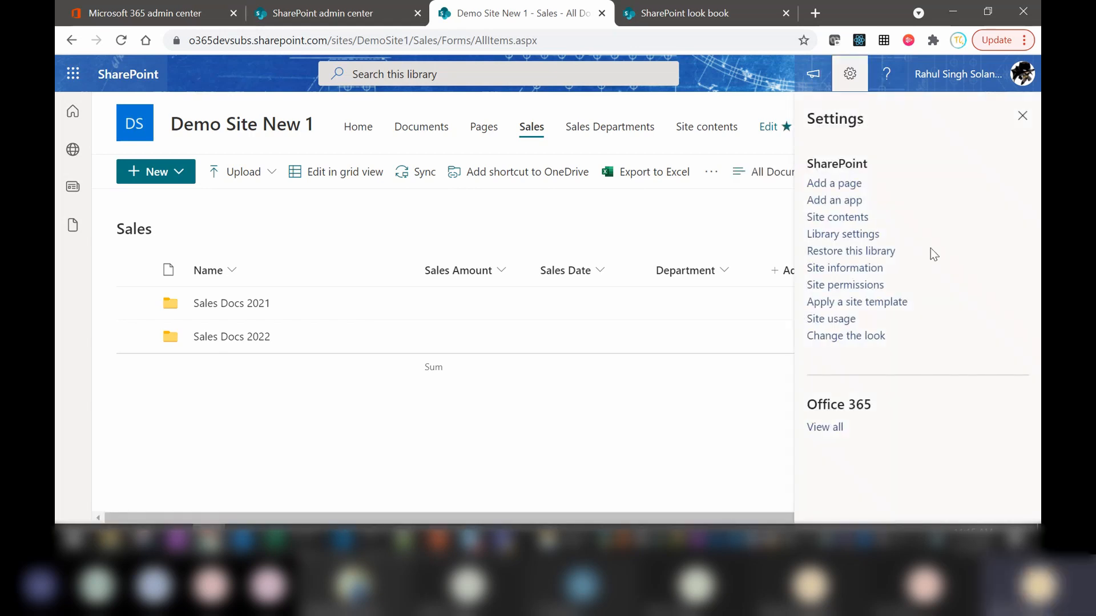
{"action": "left_click", "coordinate": [863, 238]}
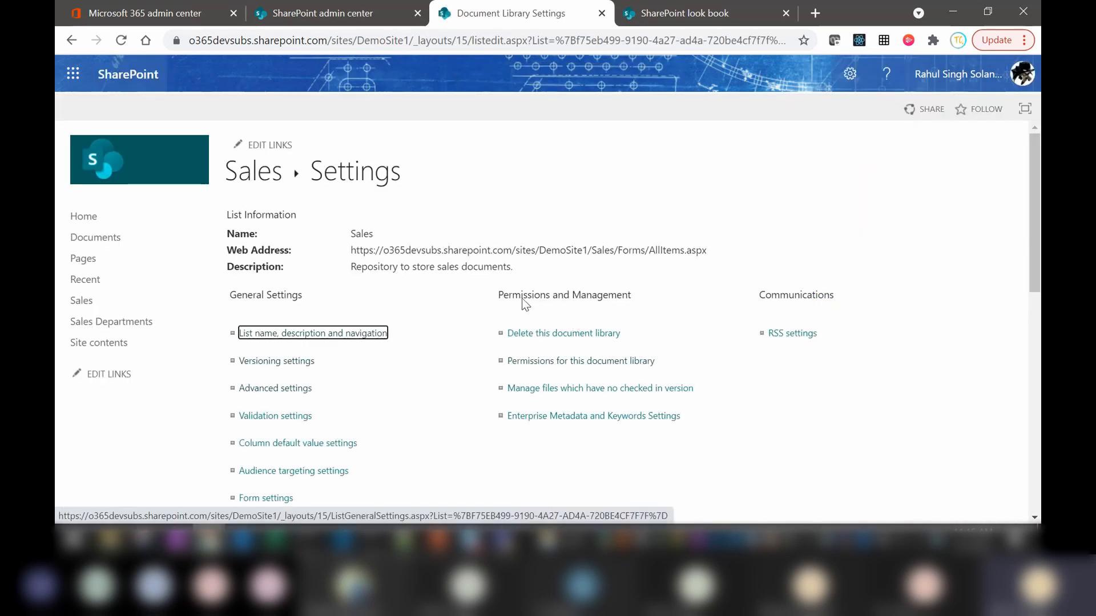
{"action": "left_click", "coordinate": [566, 362]}
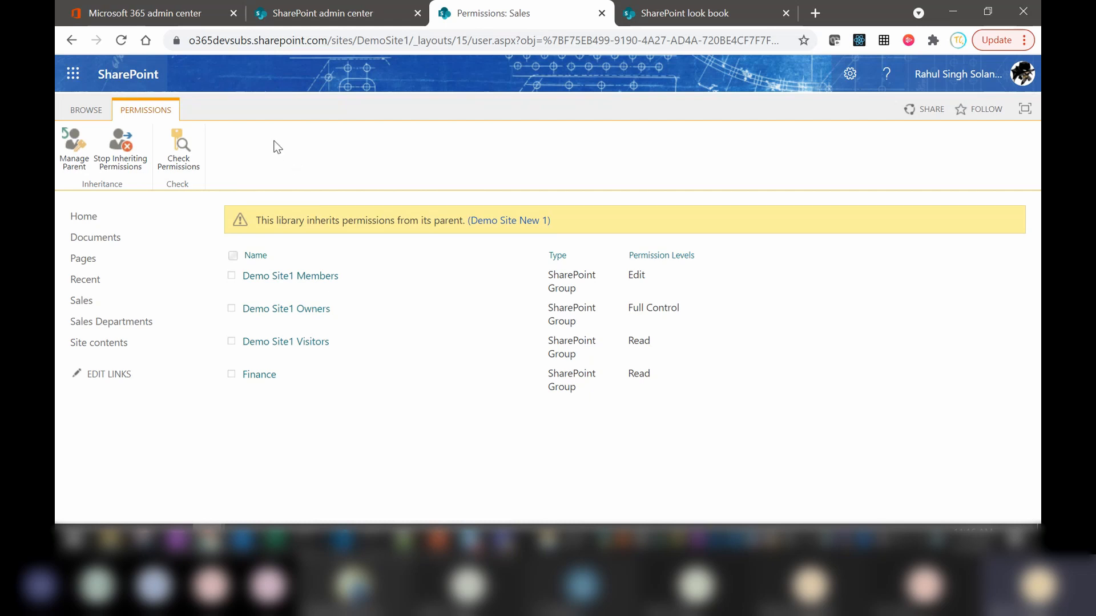
Stop the Sales library from inheriting the site's permissions, and cancel a request to delete its unique permissions.
{"action": "left_click", "coordinate": [125, 156]}
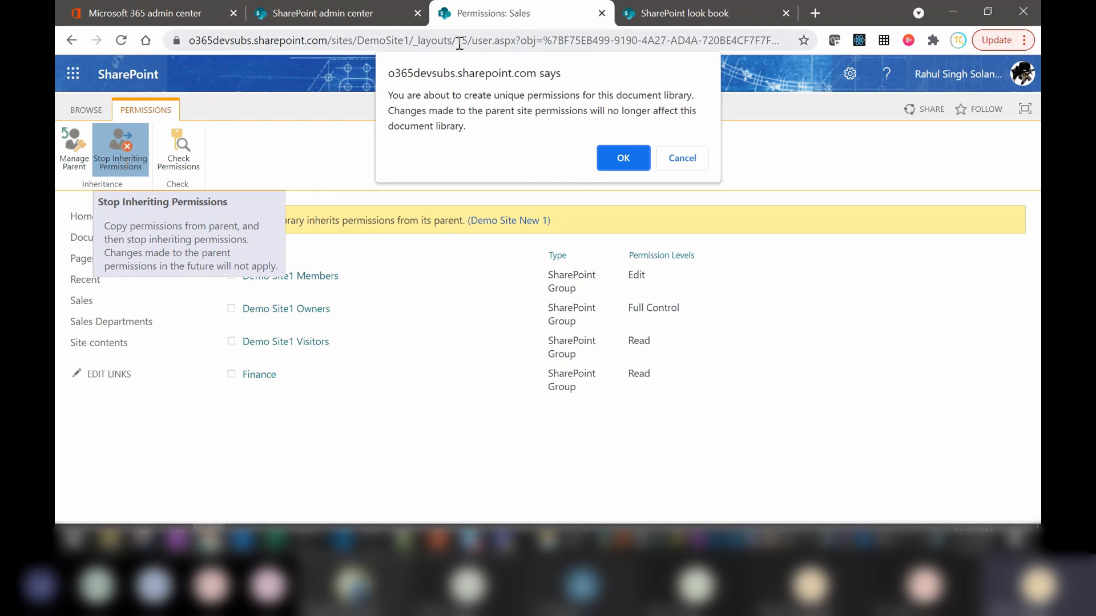
{"action": "left_click", "coordinate": [627, 166]}
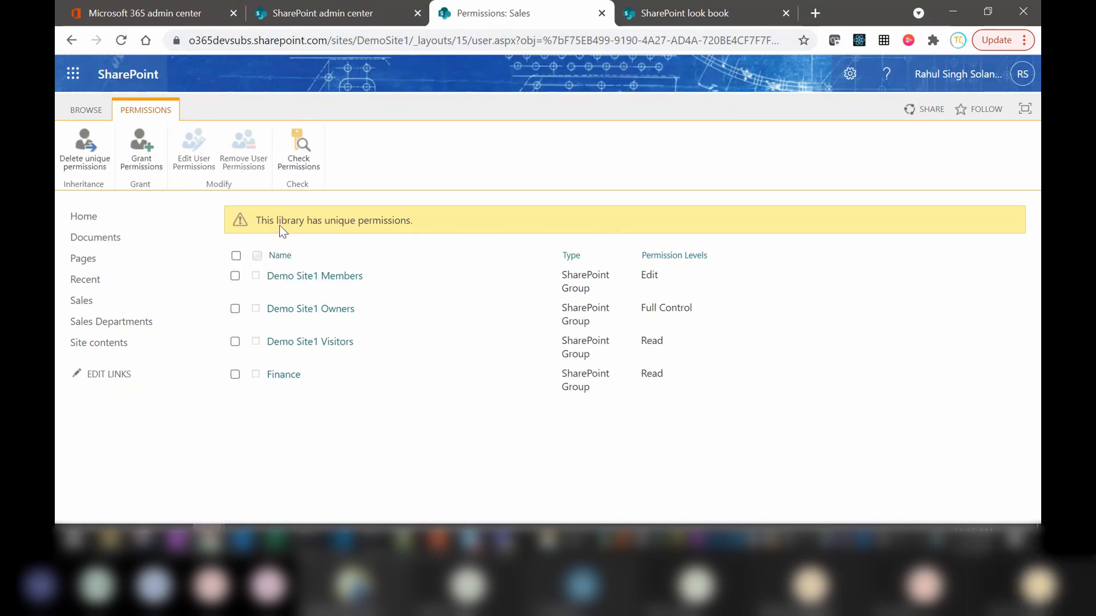
{"action": "left_click_drag", "start_coordinate": [275, 218], "coordinate": [380, 218]}
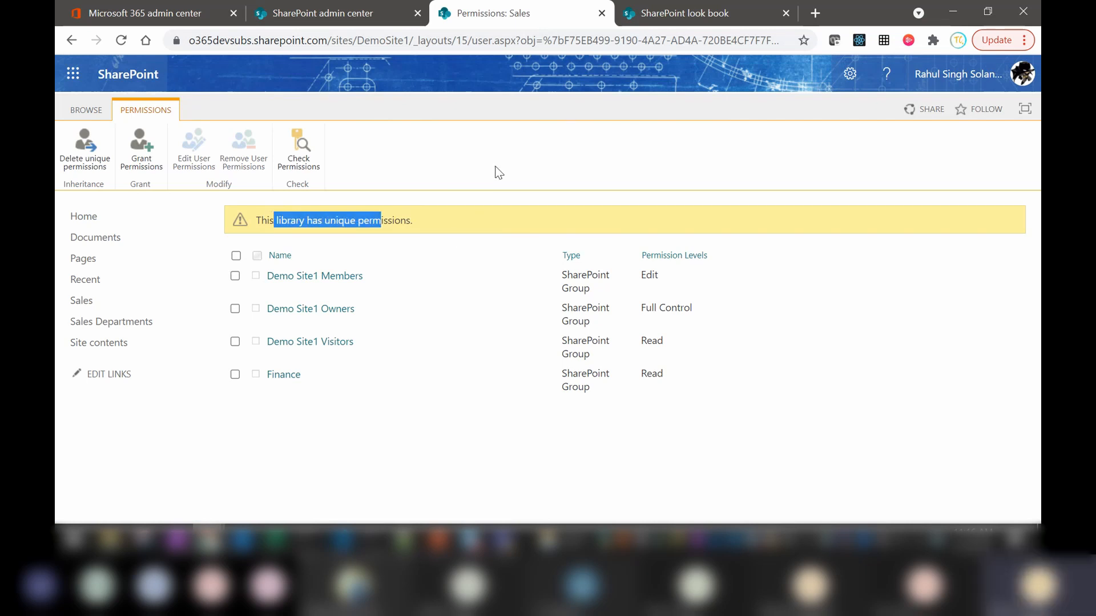
{"action": "left_click", "coordinate": [472, 163]}
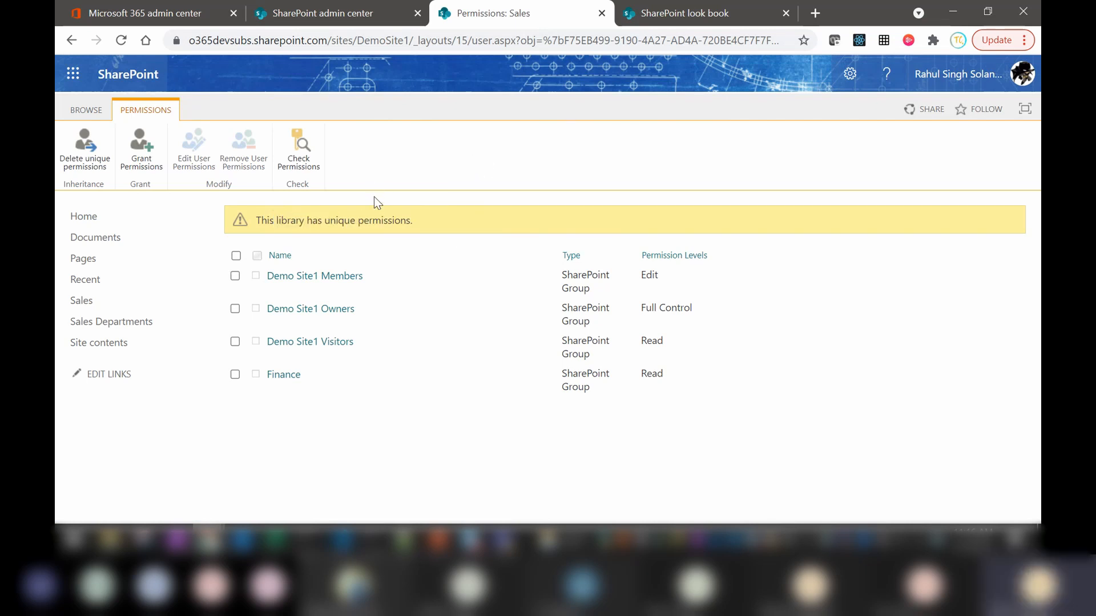
{"action": "left_click", "coordinate": [81, 159]}
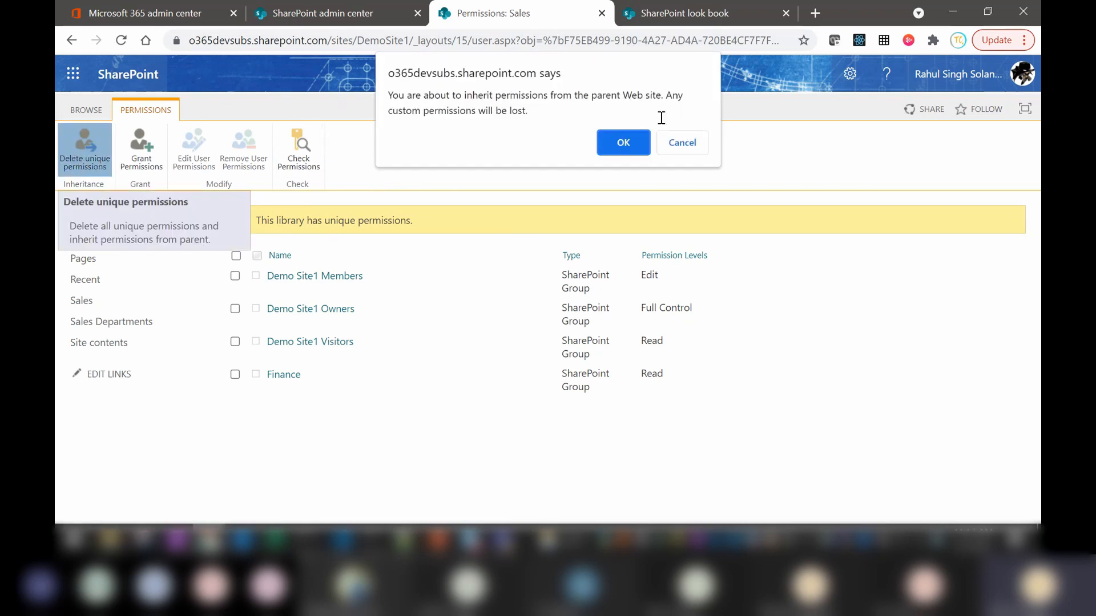
{"action": "left_click", "coordinate": [686, 144]}
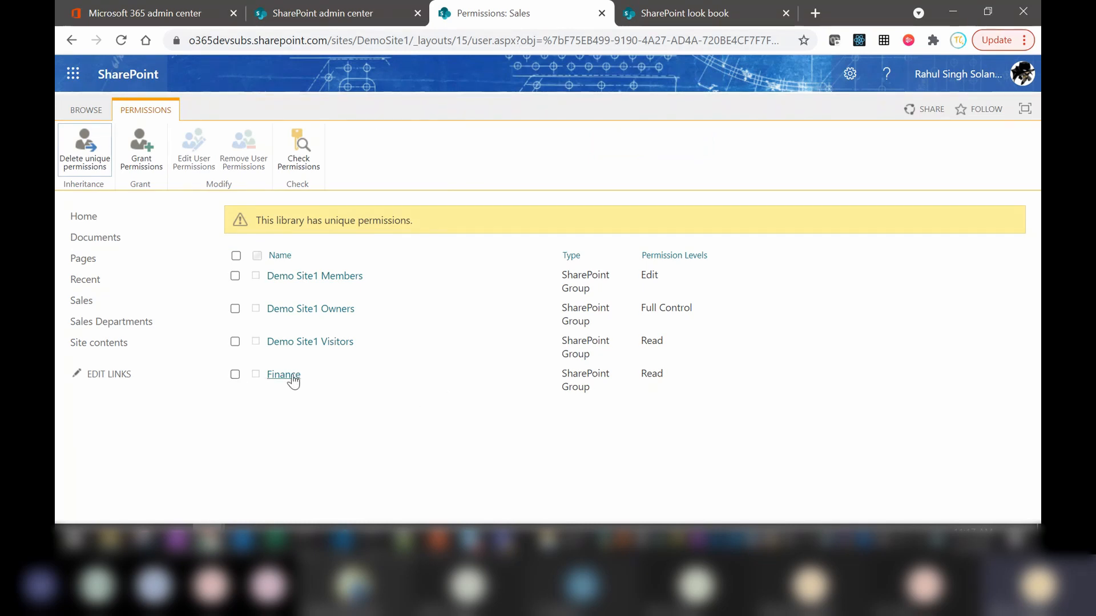
Grant the Finance group the Contribute No Delete level on the Sales library in addition to Read.
{"action": "left_click", "coordinate": [234, 376]}
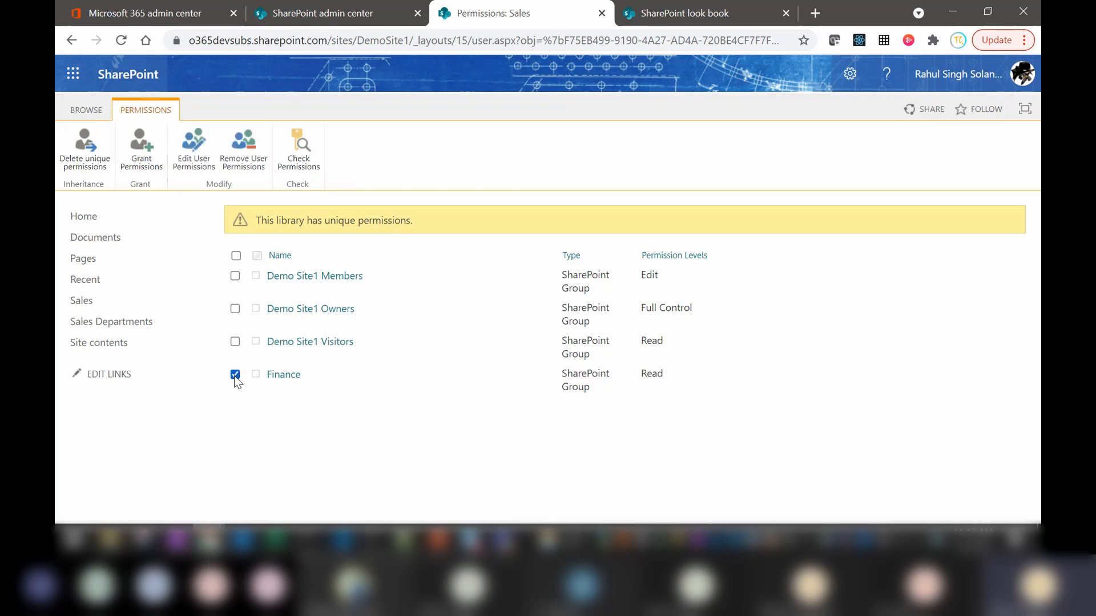
{"action": "left_click", "coordinate": [194, 154]}
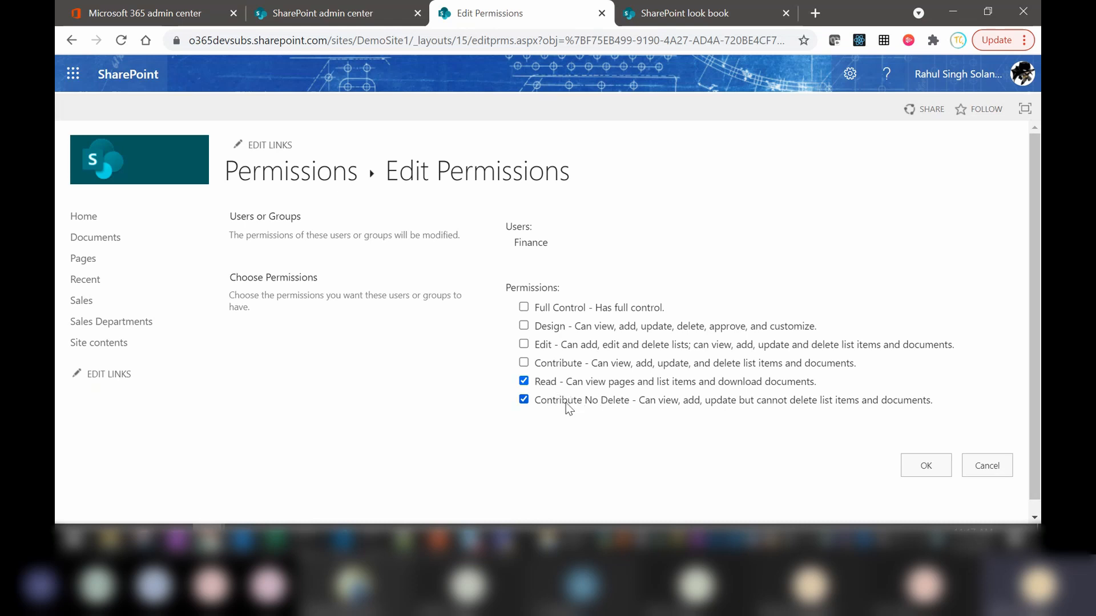
{"action": "left_click", "coordinate": [926, 471]}
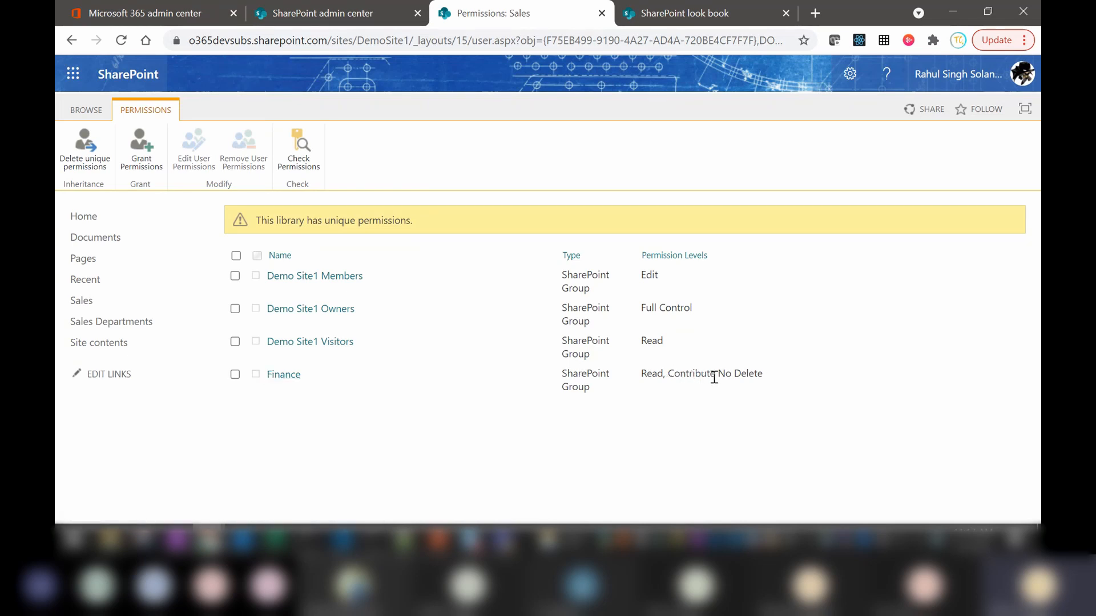
Add the IT Manager to the Finance group without sending an email invitation.
{"action": "left_click", "coordinate": [282, 375]}
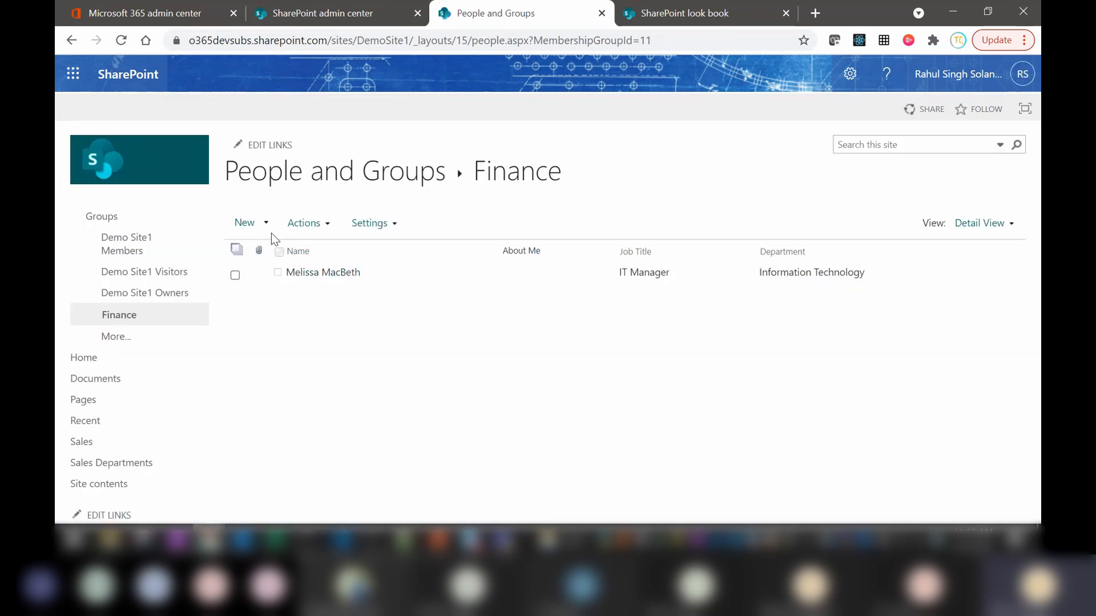
{"action": "left_click", "coordinate": [266, 223]}
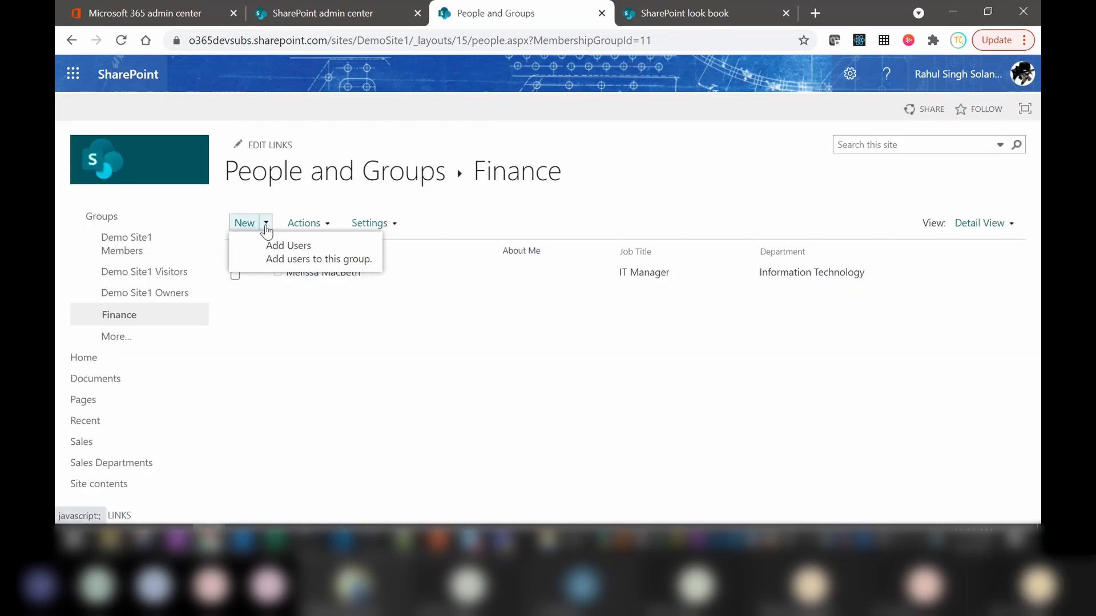
{"action": "left_click", "coordinate": [296, 248]}
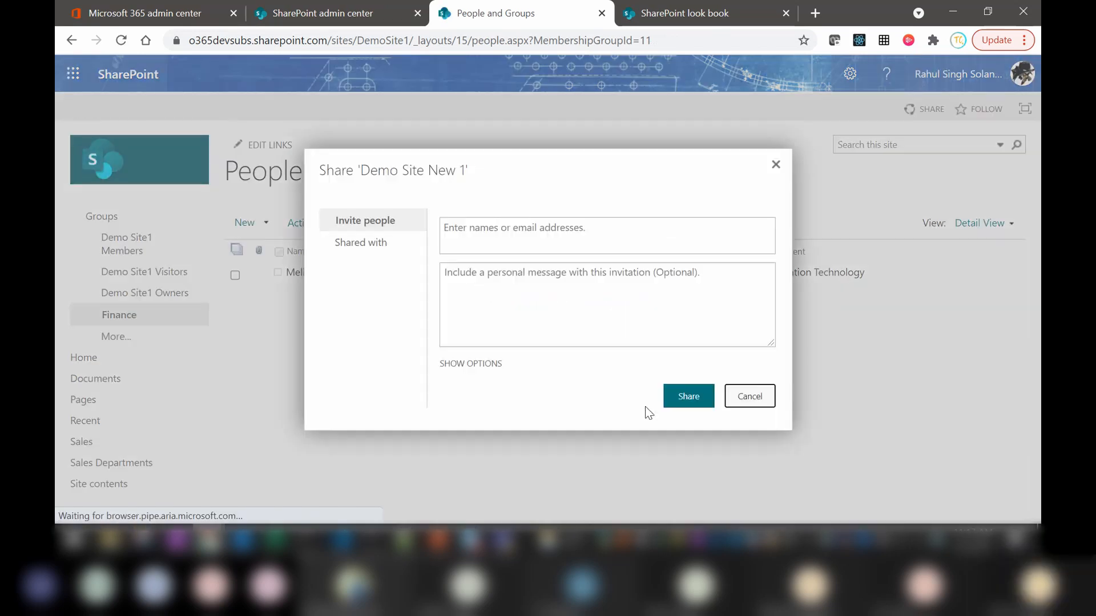
{"action": "left_click", "coordinate": [577, 229]}
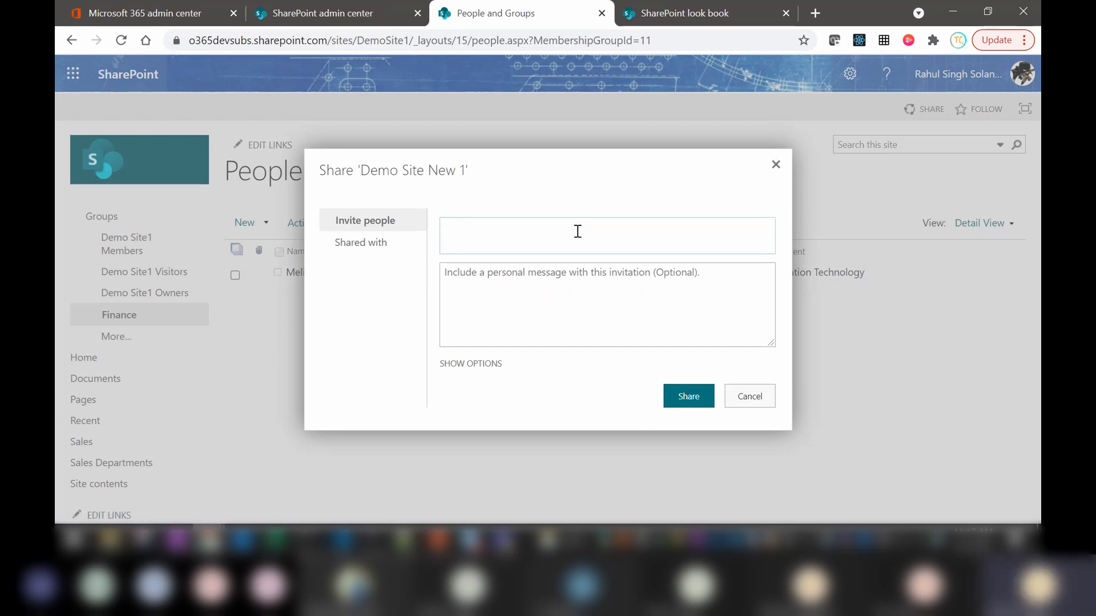
{"action": "type", "text": "Meli"}
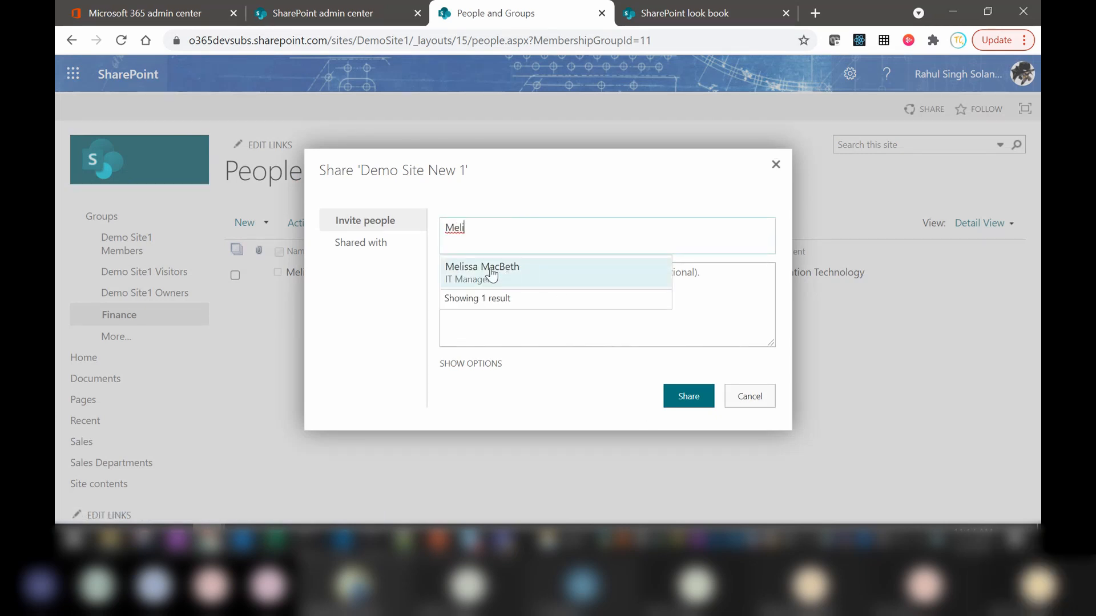
{"action": "left_click", "coordinate": [492, 276]}
{"action": "left_click", "coordinate": [477, 364]}
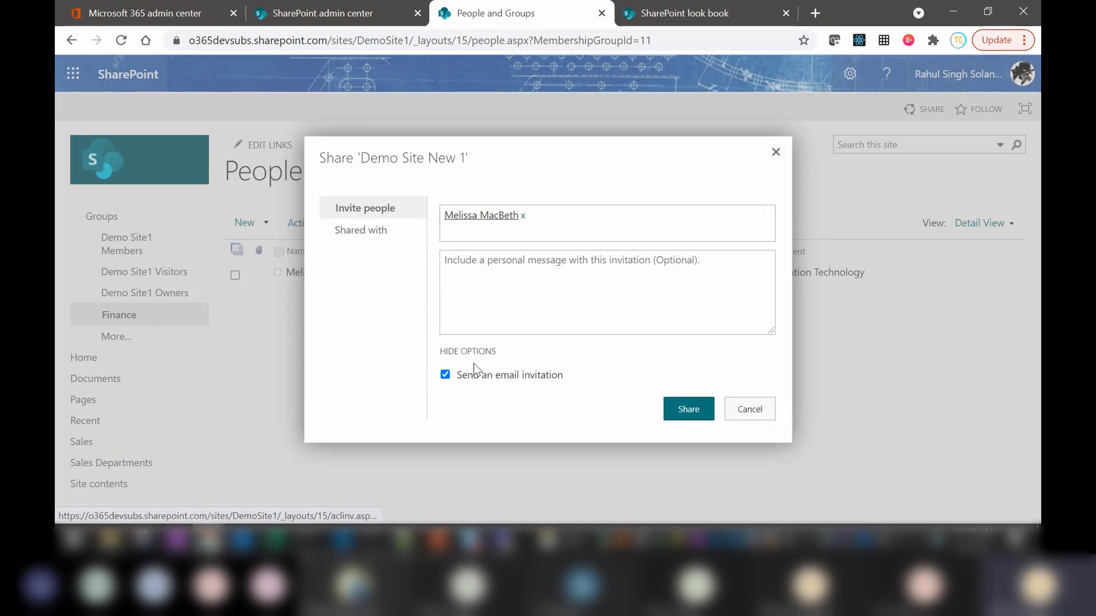
{"action": "left_click", "coordinate": [446, 375]}
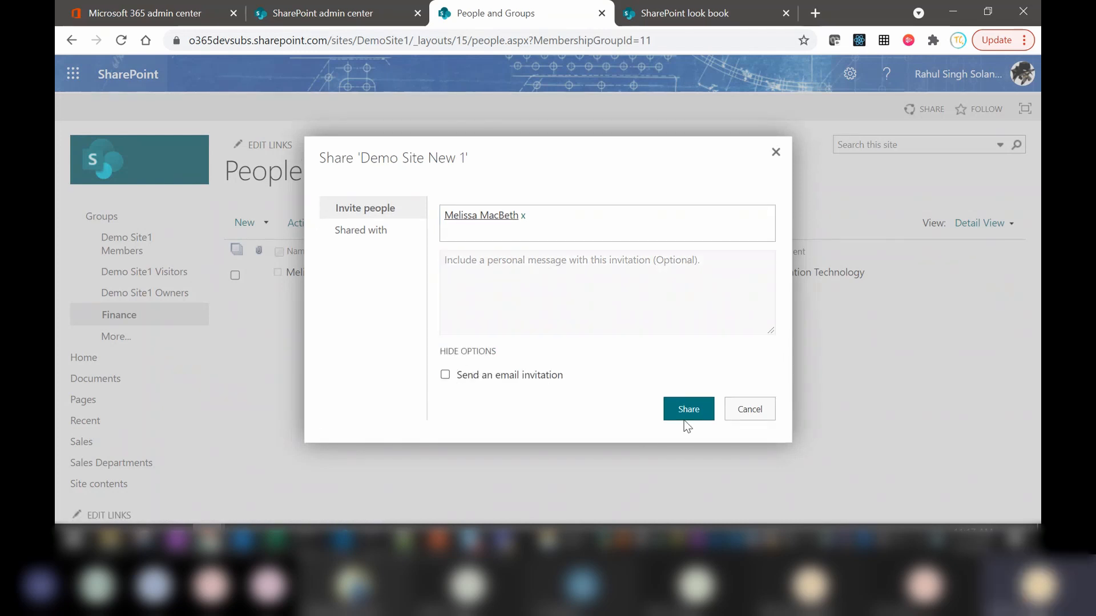
{"action": "left_click", "coordinate": [685, 410]}
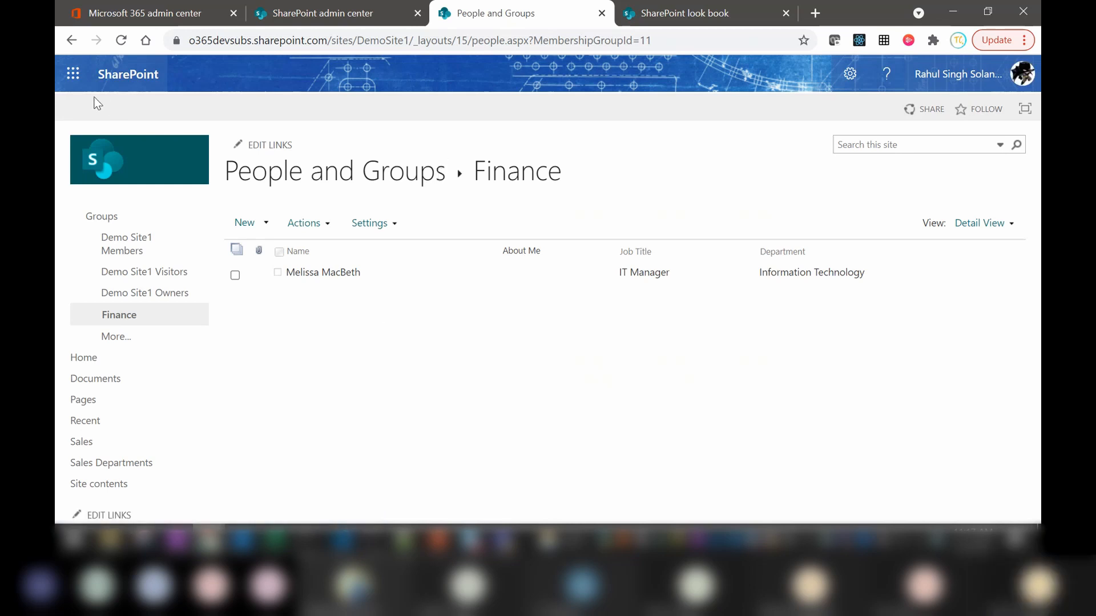
Return to the earlier Sales permissions page and copy the DemoSite1 site address from its URL.
{"action": "left_click", "coordinate": [72, 41]}
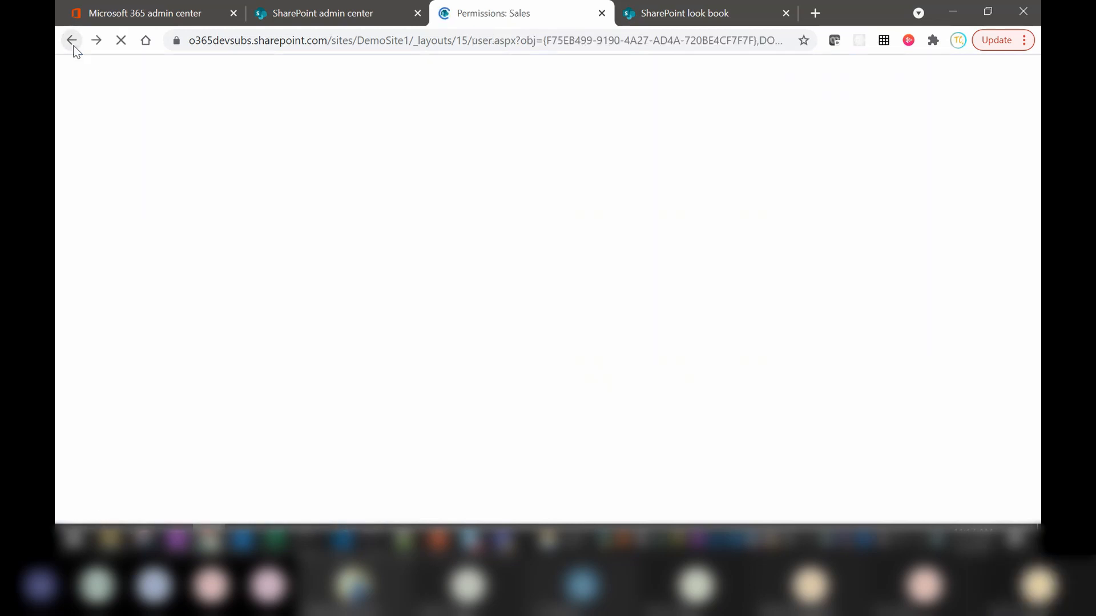
{"action": "left_click", "coordinate": [73, 45]}
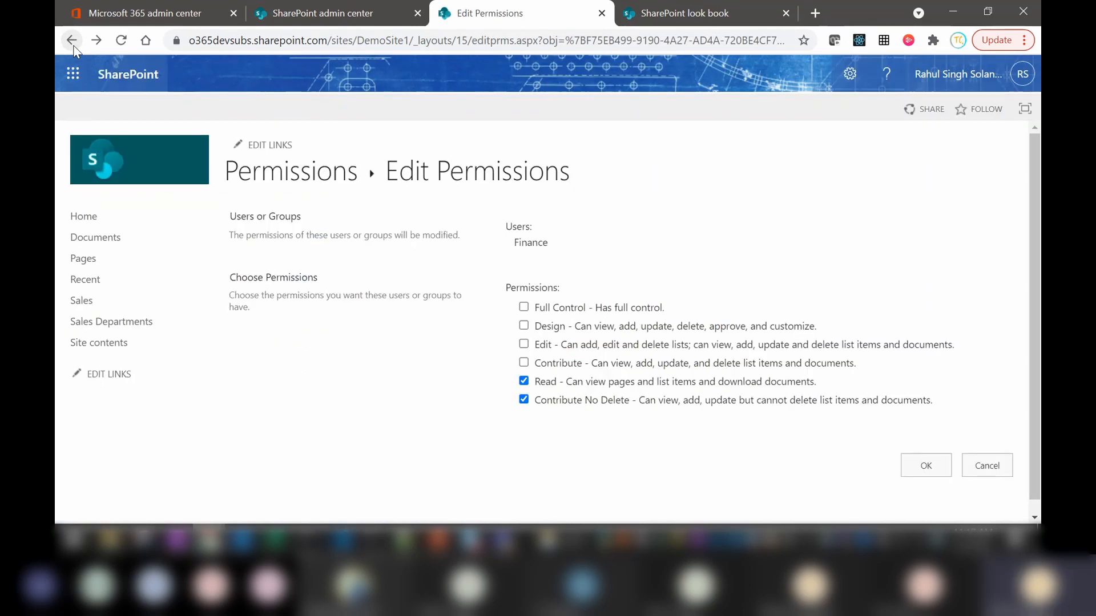
{"action": "left_click", "coordinate": [73, 45]}
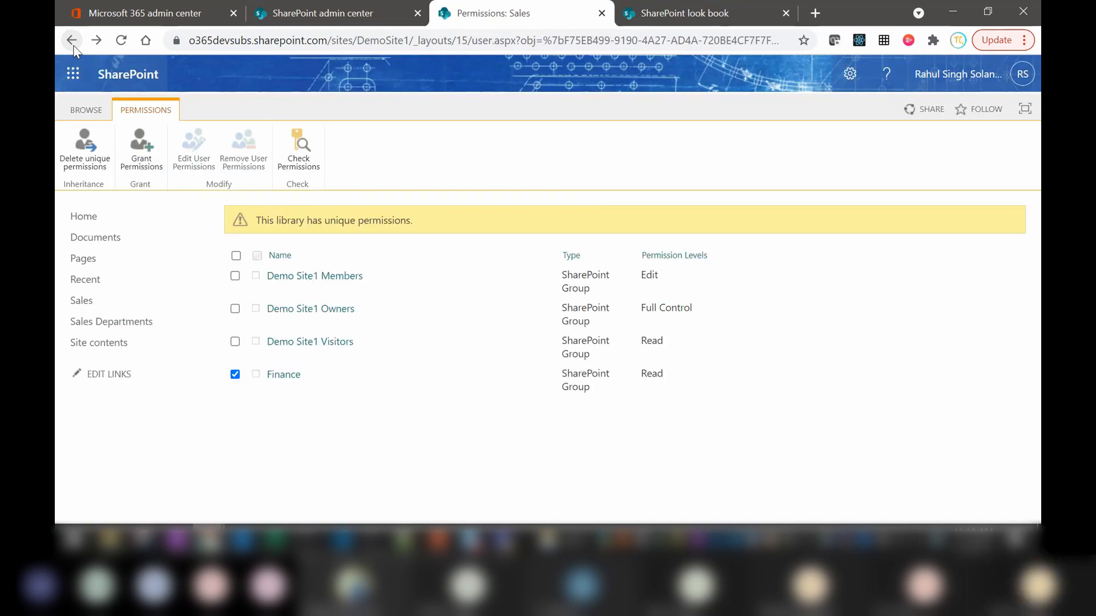
{"action": "left_click", "coordinate": [73, 47]}
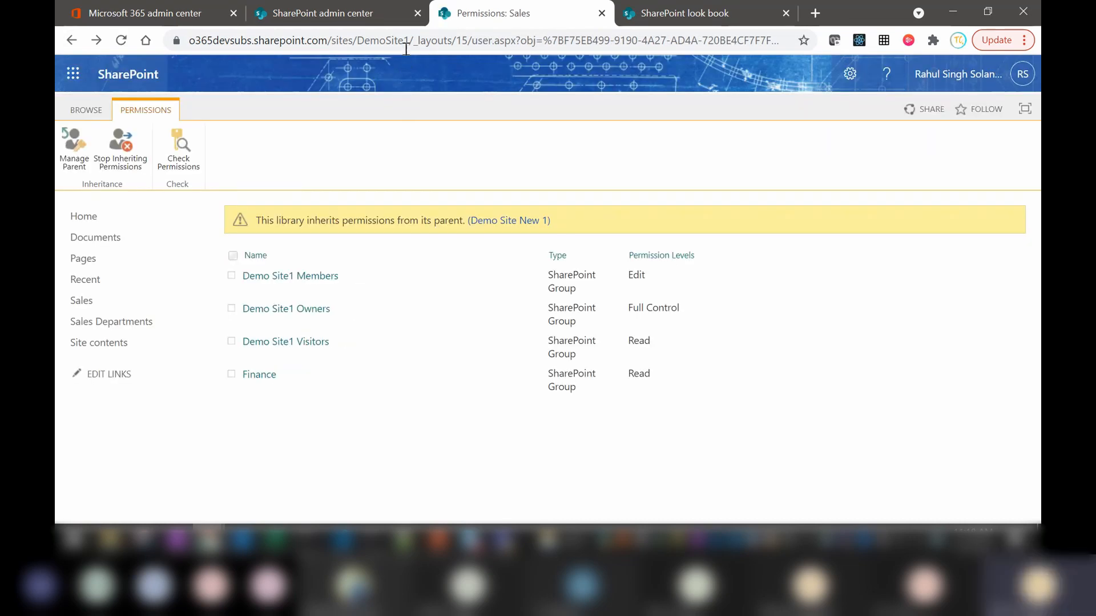
{"action": "left_click_drag", "start_coordinate": [410, 42], "coordinate": [129, 55]}
{"action": "key", "text": "ctrl+c"}
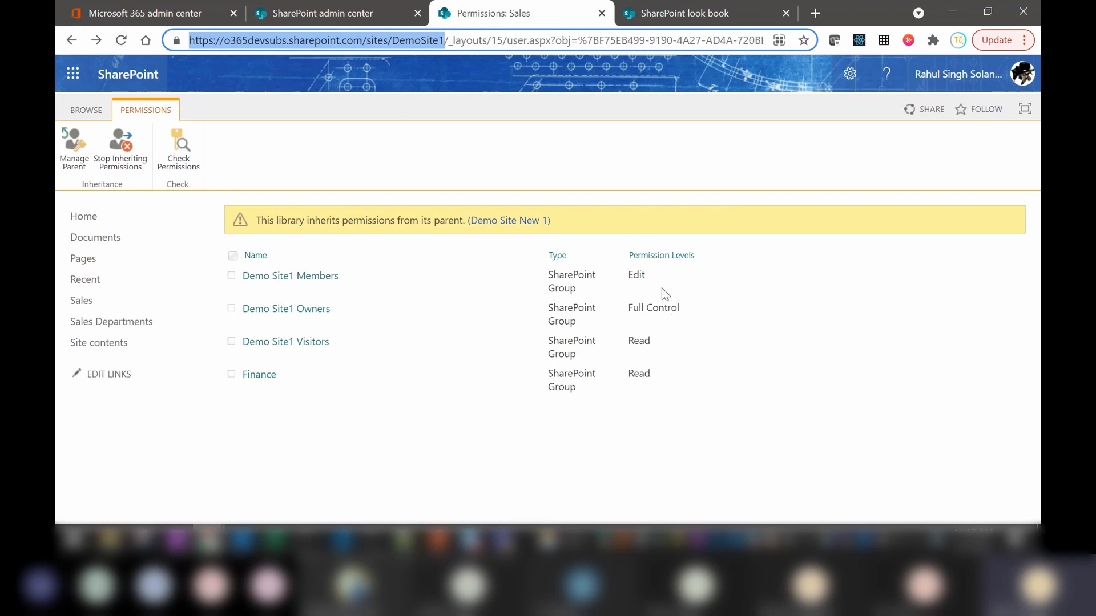
Switch to Firefox and open the copied DemoSite1 site address.
{"action": "key", "text": "super"}
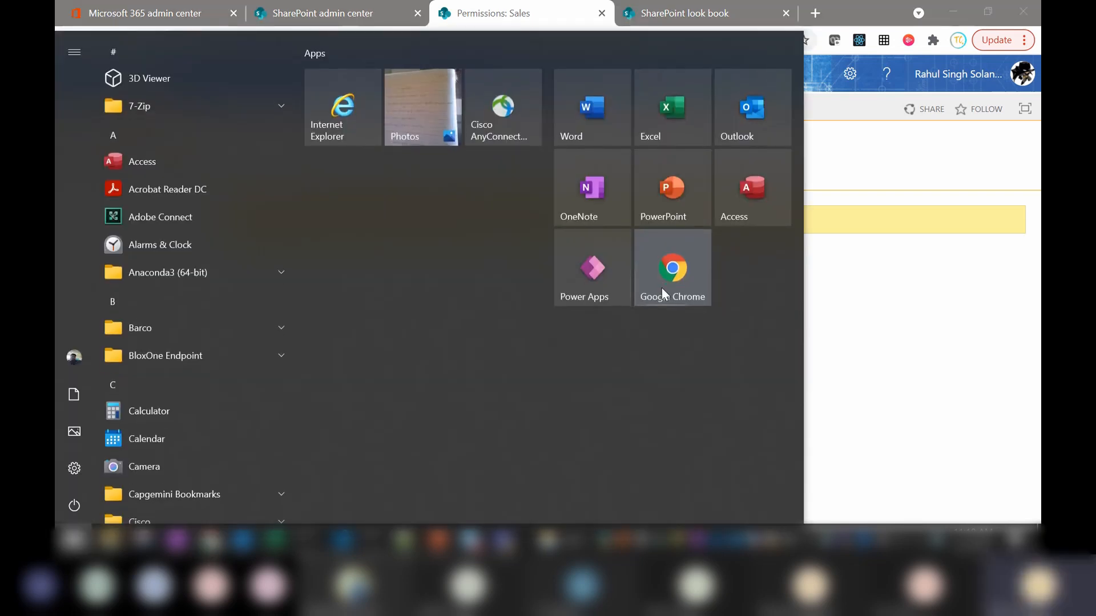
{"action": "type", "text": "fire"}
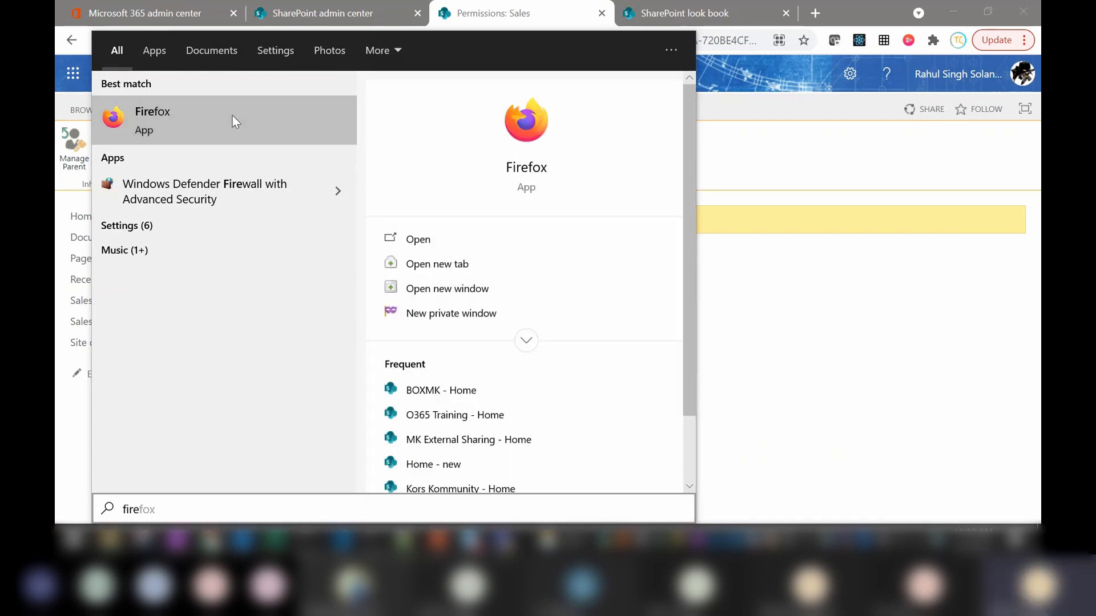
{"action": "left_click", "coordinate": [231, 116]}
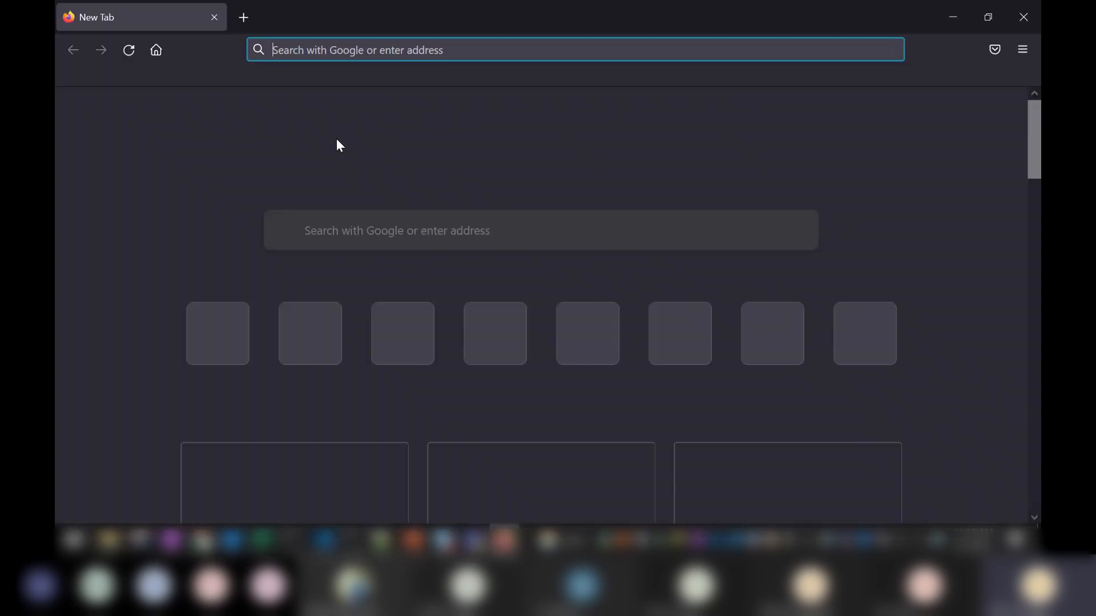
{"action": "key", "text": "ctrl+v"}
{"action": "key", "text": "Return"}
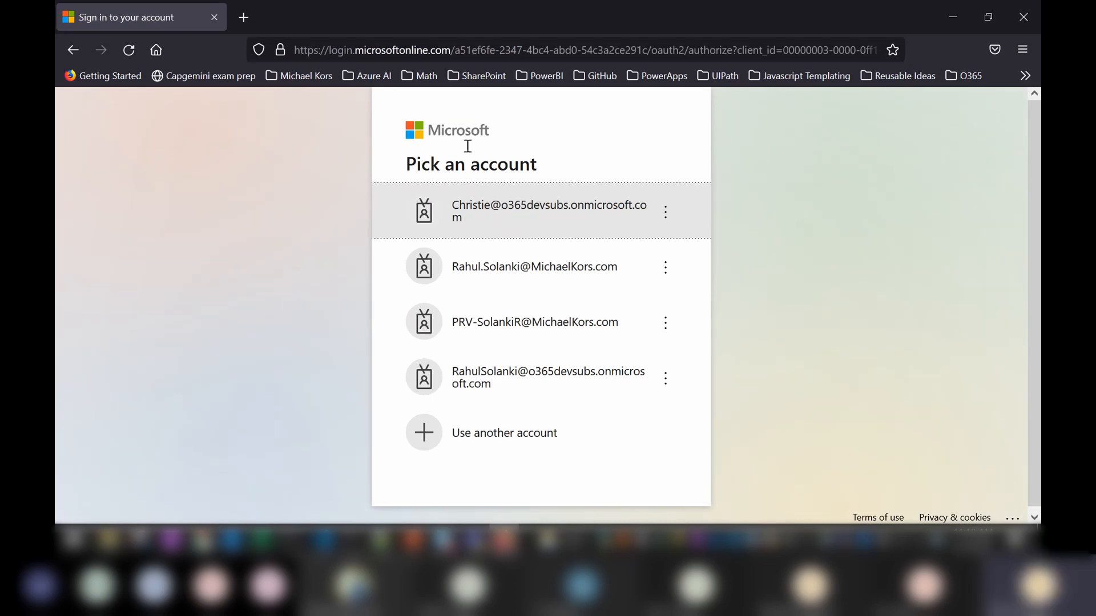
Sign in with the test user's o365devsubs account using the saved account password, and stay signed in.
{"action": "left_click", "coordinate": [523, 230]}
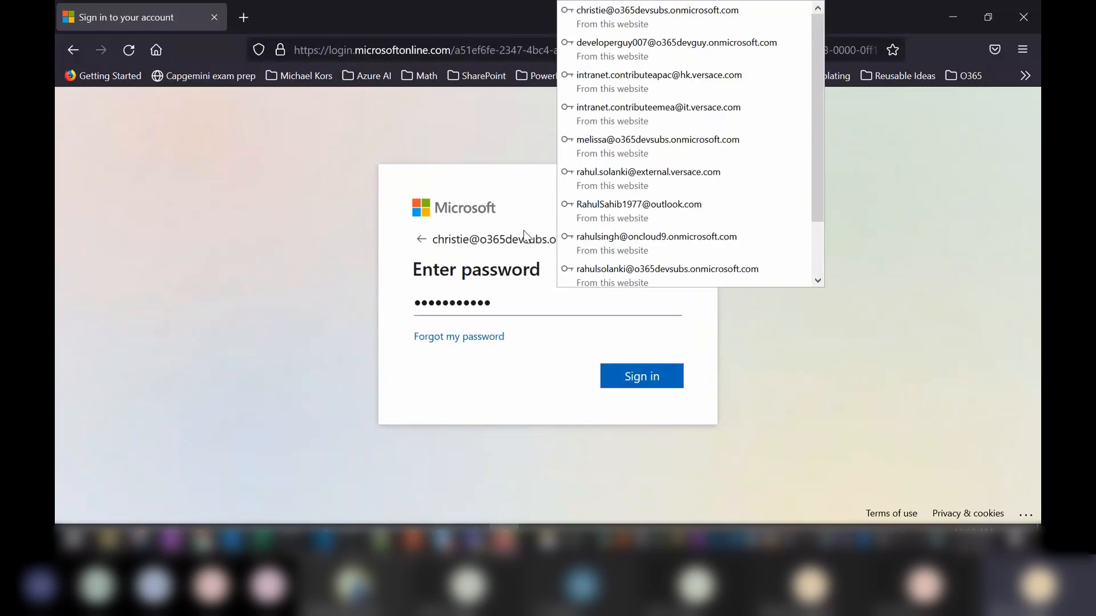
{"action": "left_click", "coordinate": [643, 382]}
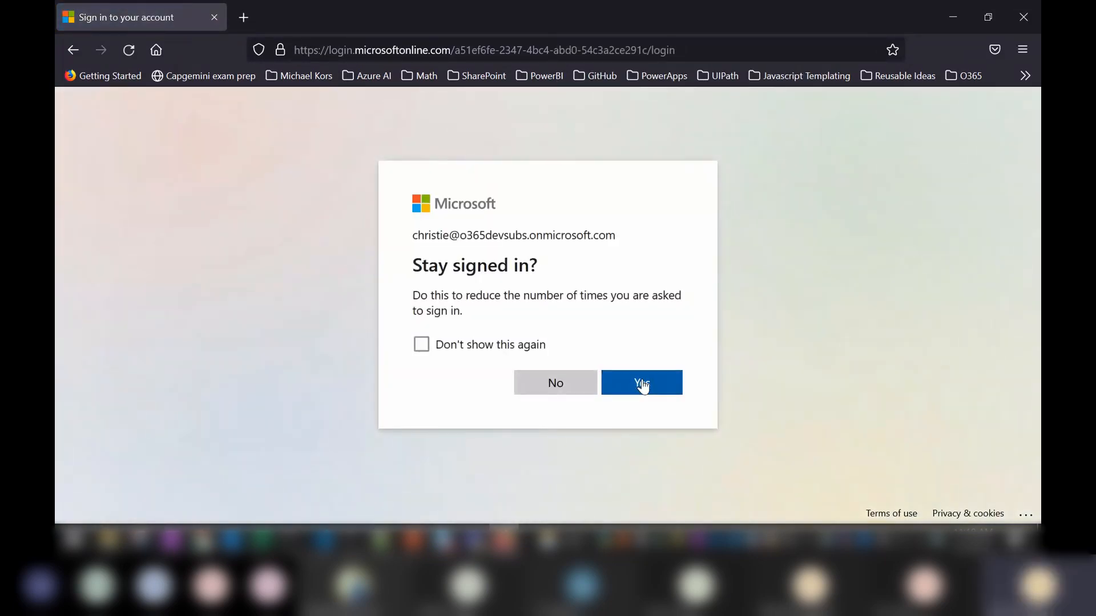
{"action": "left_click", "coordinate": [642, 381]}
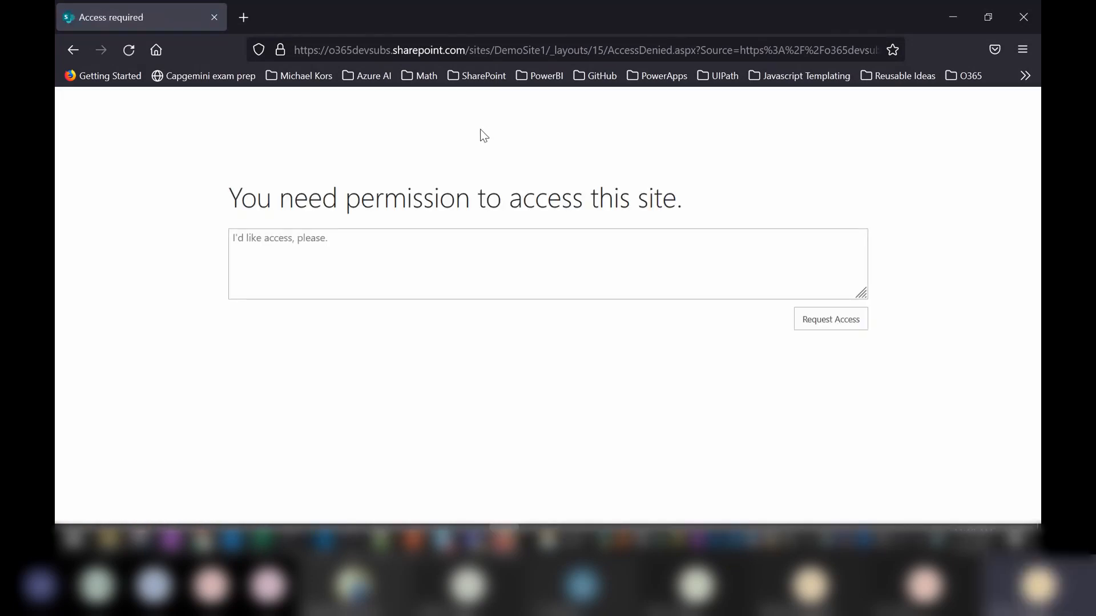
Switch back to Chrome and add the test user to the Finance group without sending an email invitation.
{"action": "key", "text": "alt+Tab"}
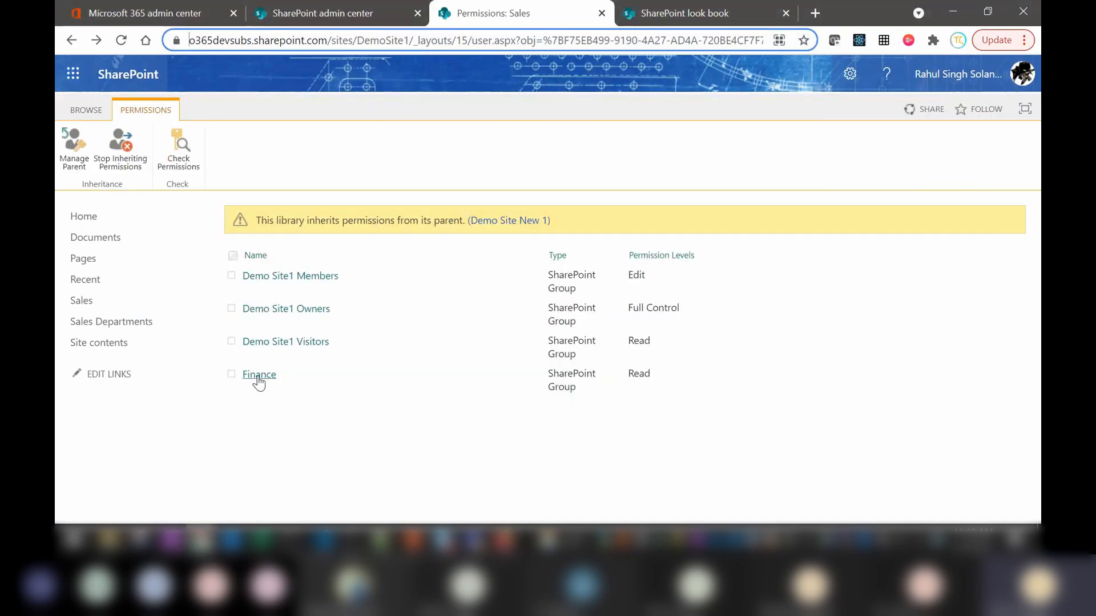
{"action": "left_click", "coordinate": [258, 377]}
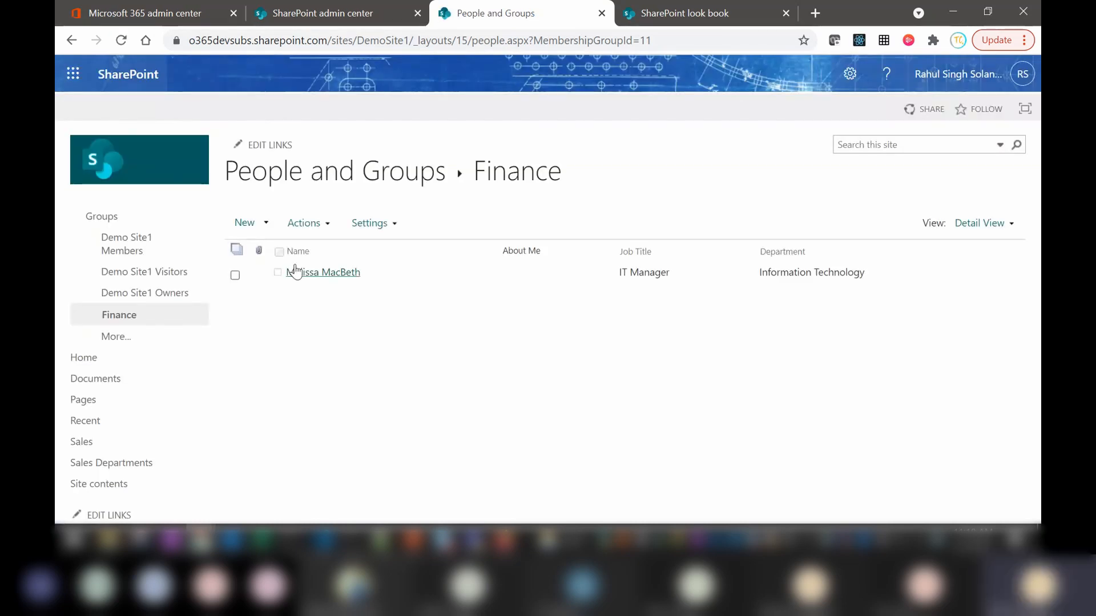
{"action": "left_click", "coordinate": [267, 224]}
{"action": "left_click", "coordinate": [286, 251]}
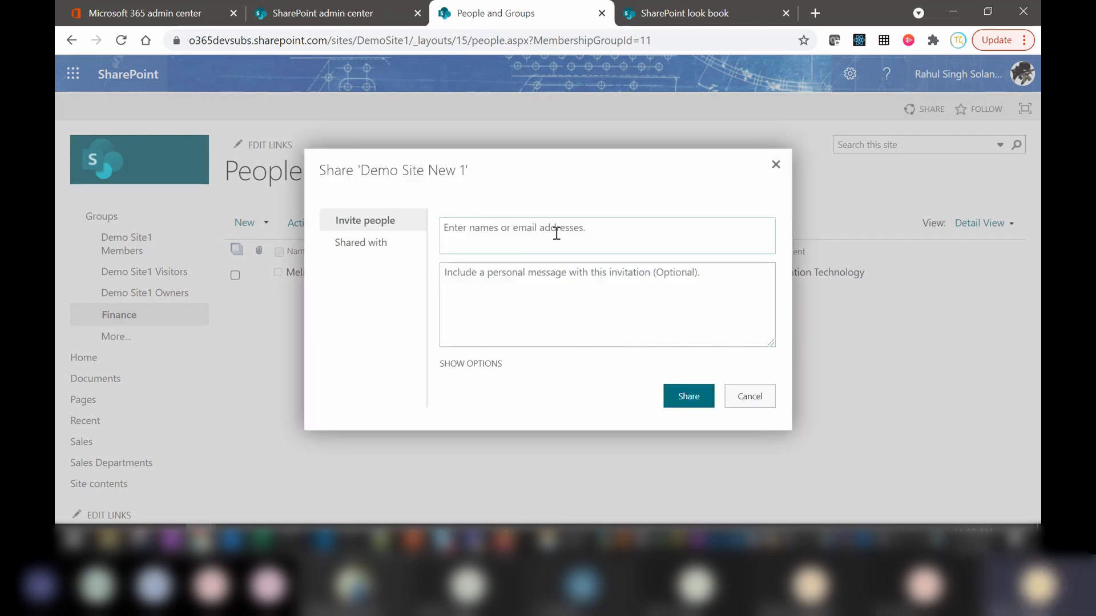
{"action": "type", "text": "ch"}
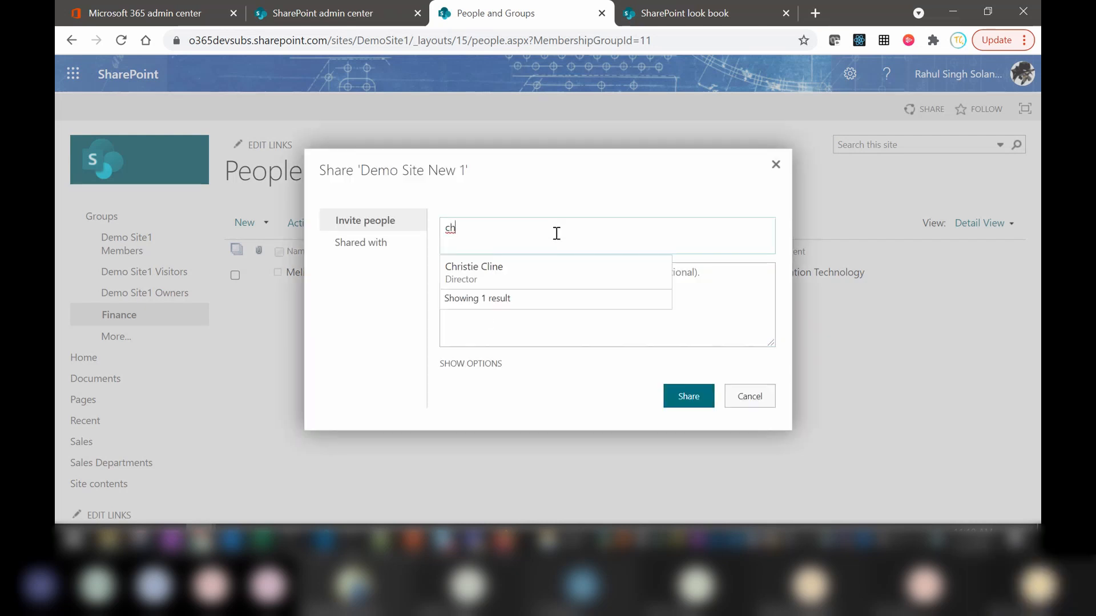
{"action": "left_click", "coordinate": [508, 269]}
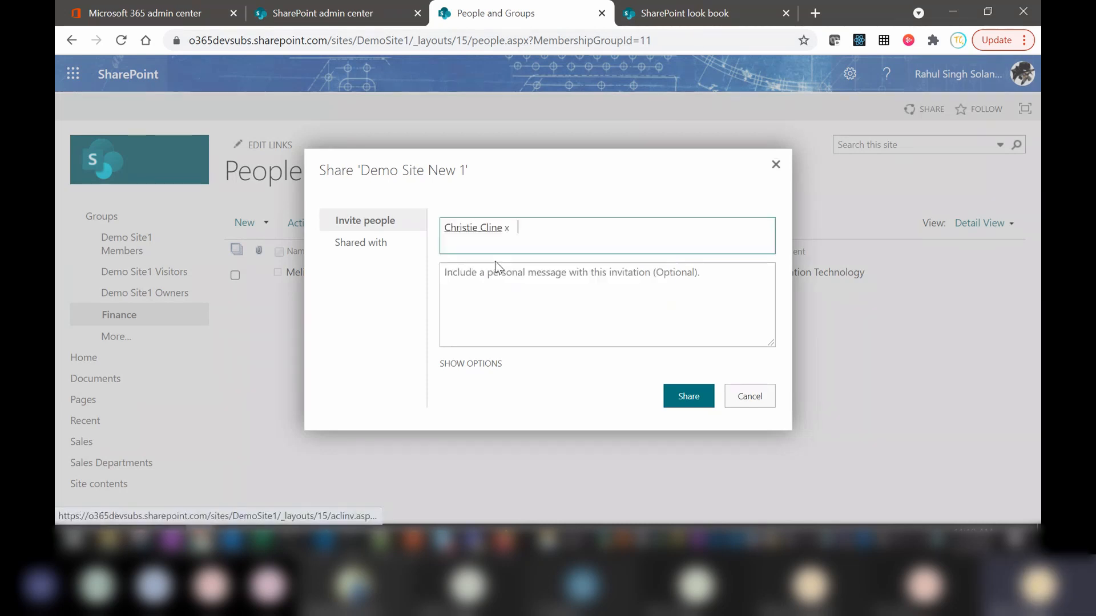
{"action": "left_click", "coordinate": [460, 365]}
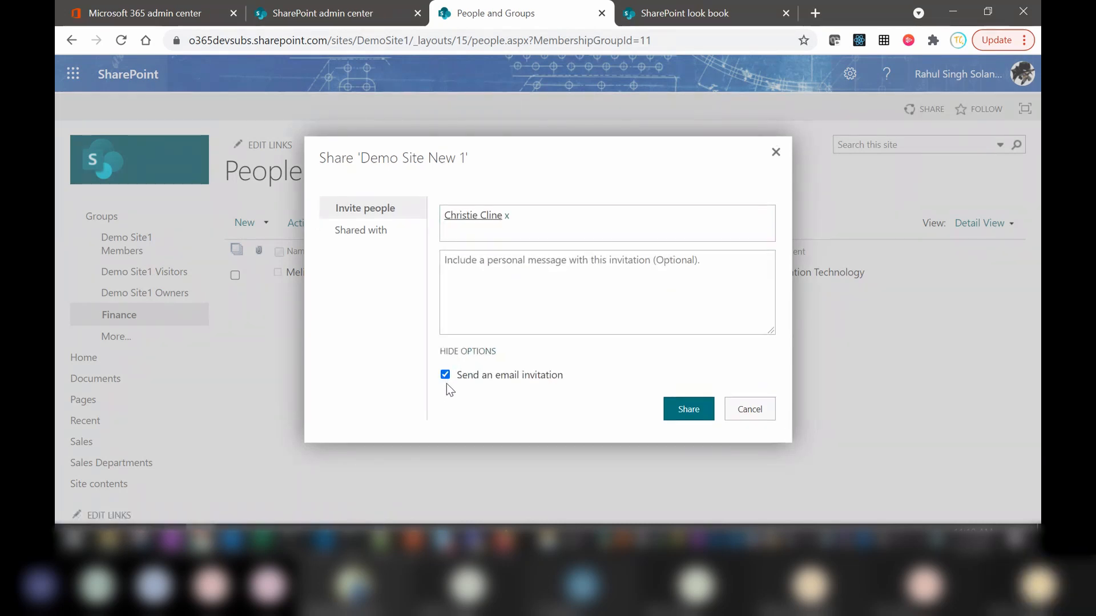
{"action": "left_click", "coordinate": [445, 376]}
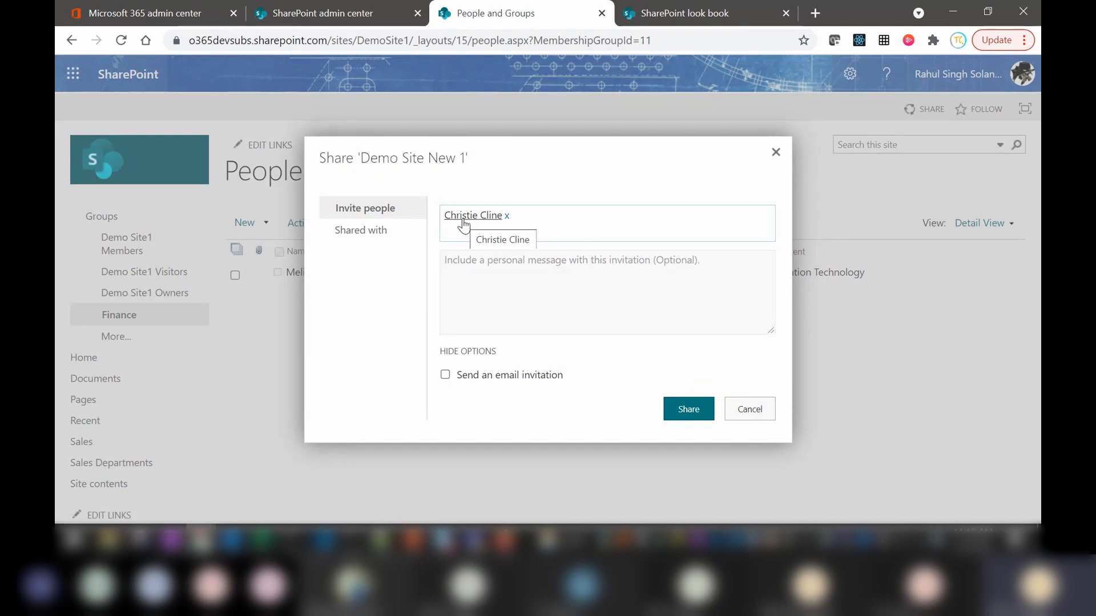
{"action": "left_click", "coordinate": [685, 410]}
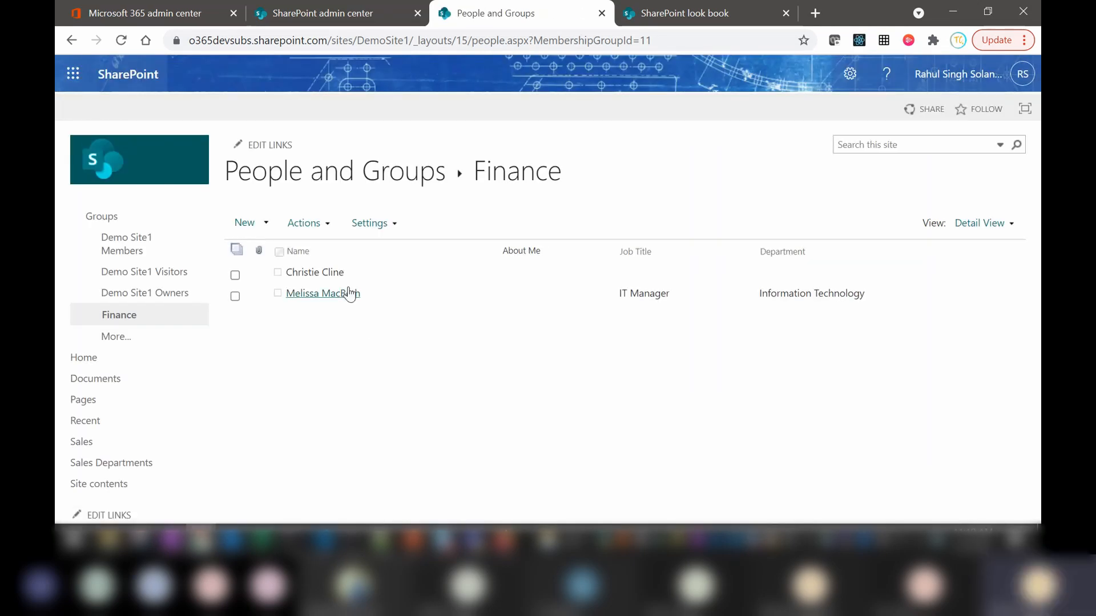
{"action": "left_click", "coordinate": [504, 540]}
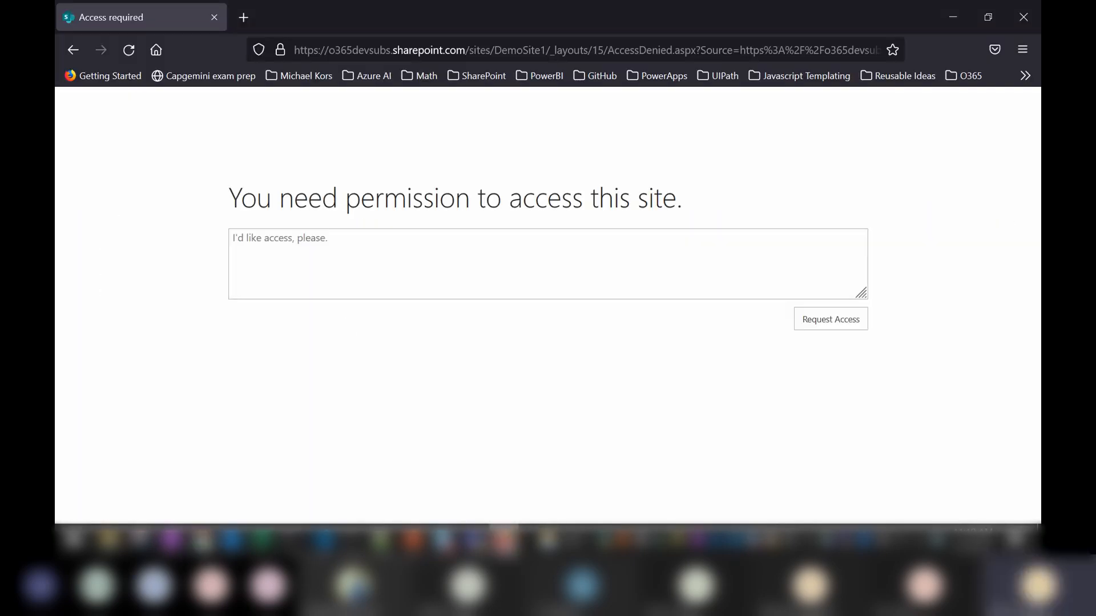
{"action": "left_click", "coordinate": [531, 50]}
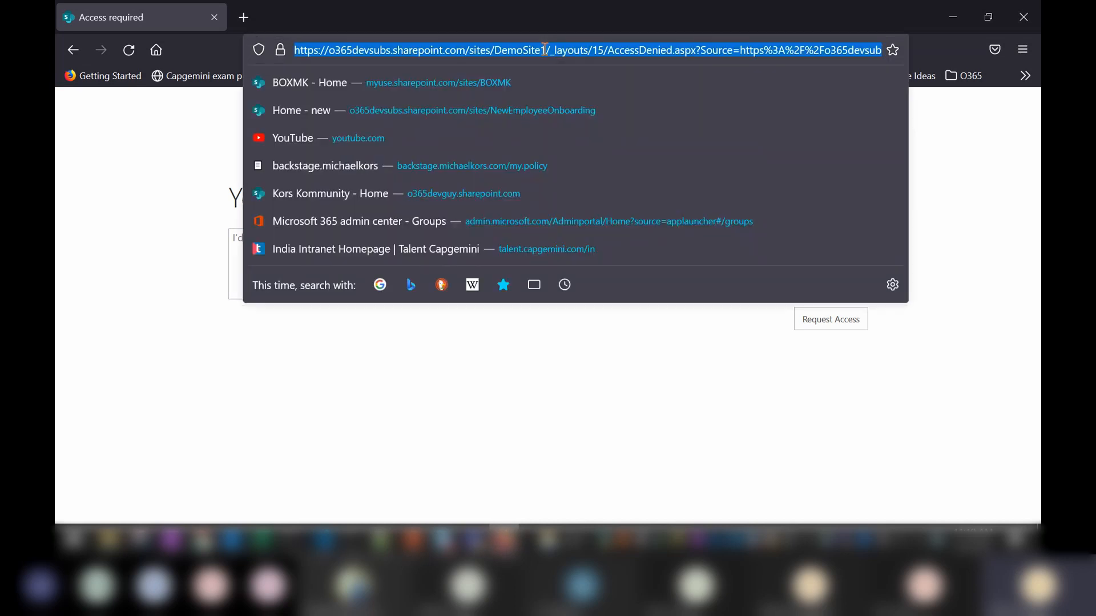
{"action": "left_click", "coordinate": [547, 50]}
{"action": "key", "text": "shift+End"}
{"action": "key", "text": "Delete"}
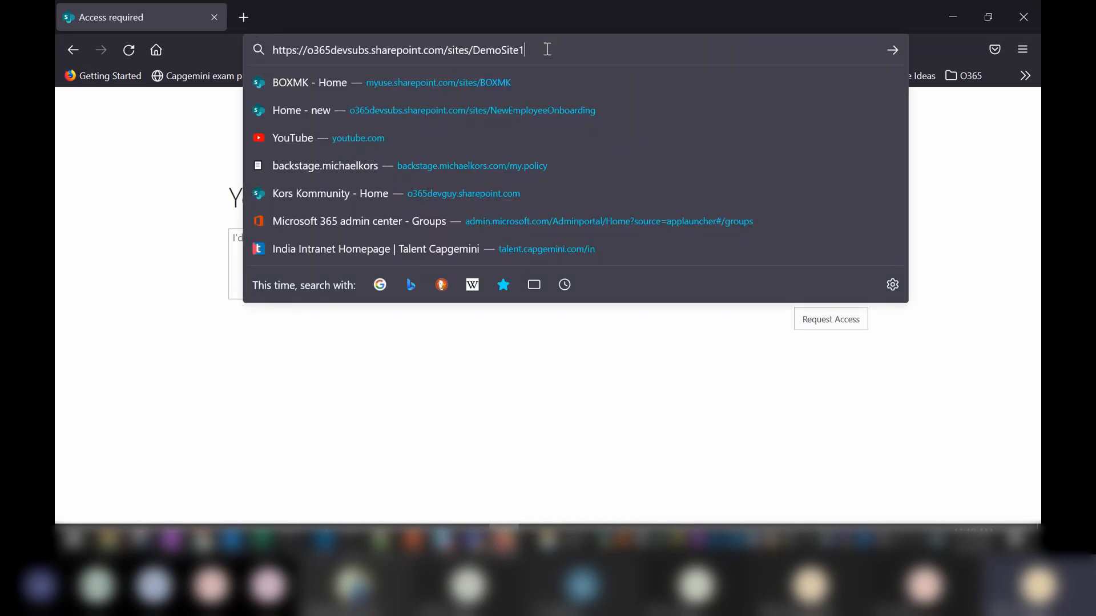
{"action": "key", "text": "Return"}
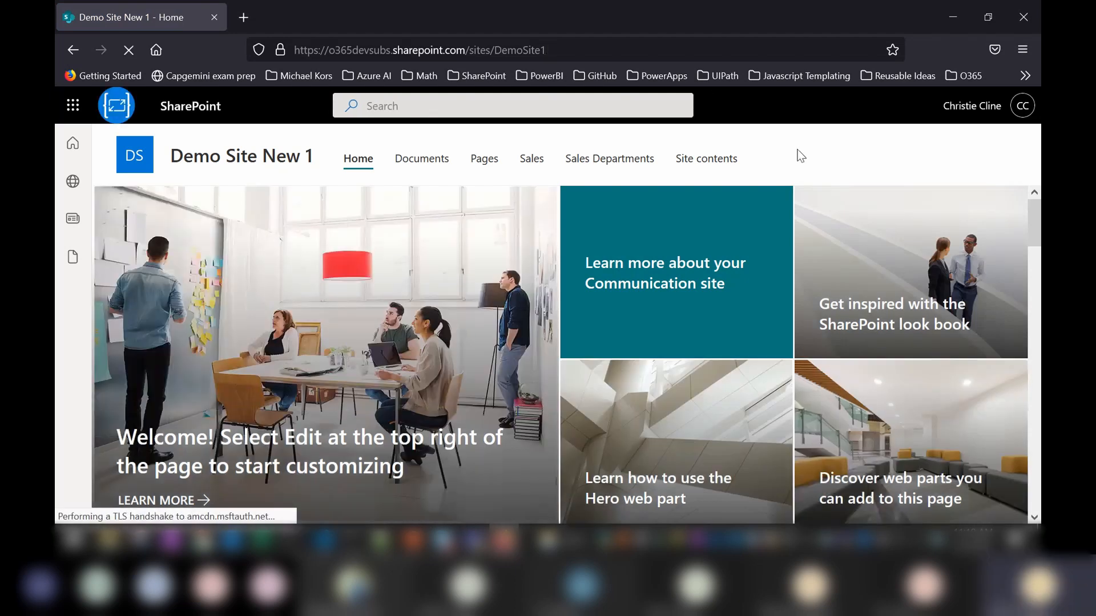
Open the Sales Docs 2021 folder in the Sales library.
{"action": "left_click", "coordinate": [531, 160]}
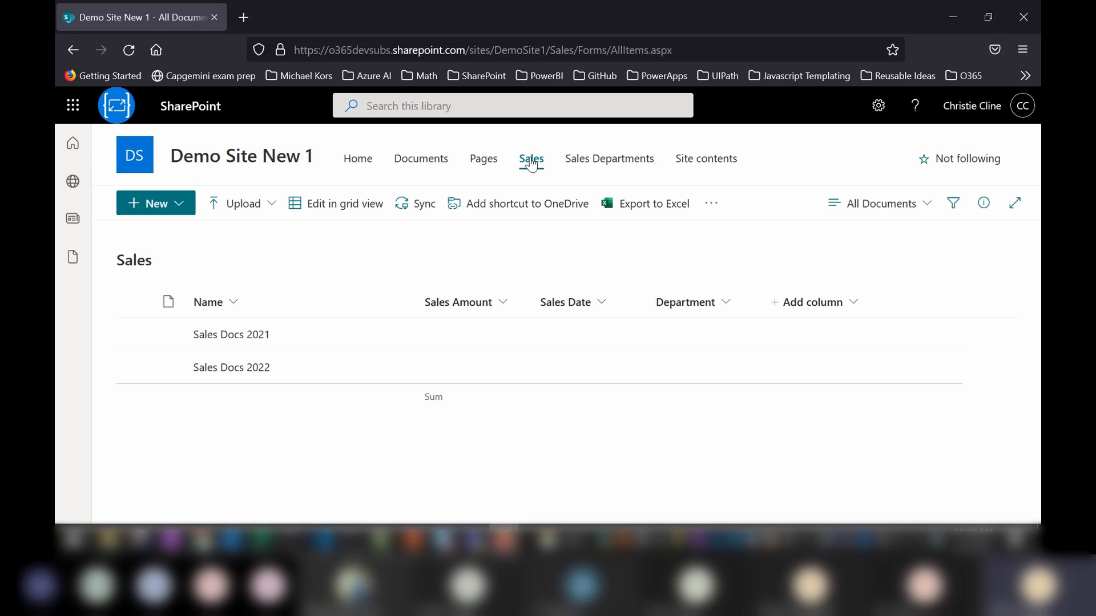
{"action": "left_click", "coordinate": [143, 337]}
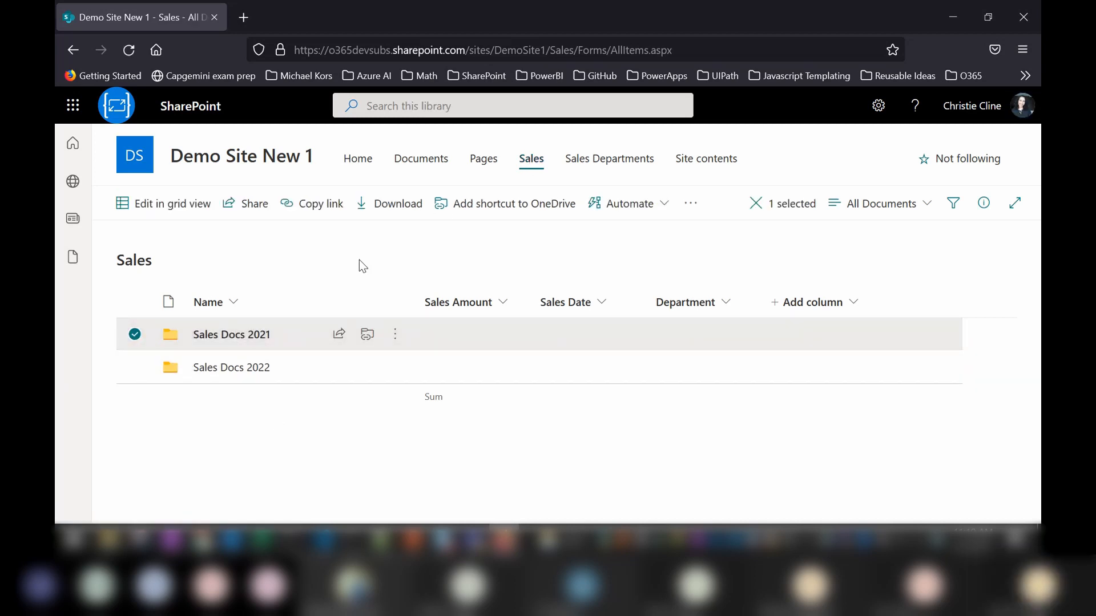
{"action": "left_click", "coordinate": [210, 335]}
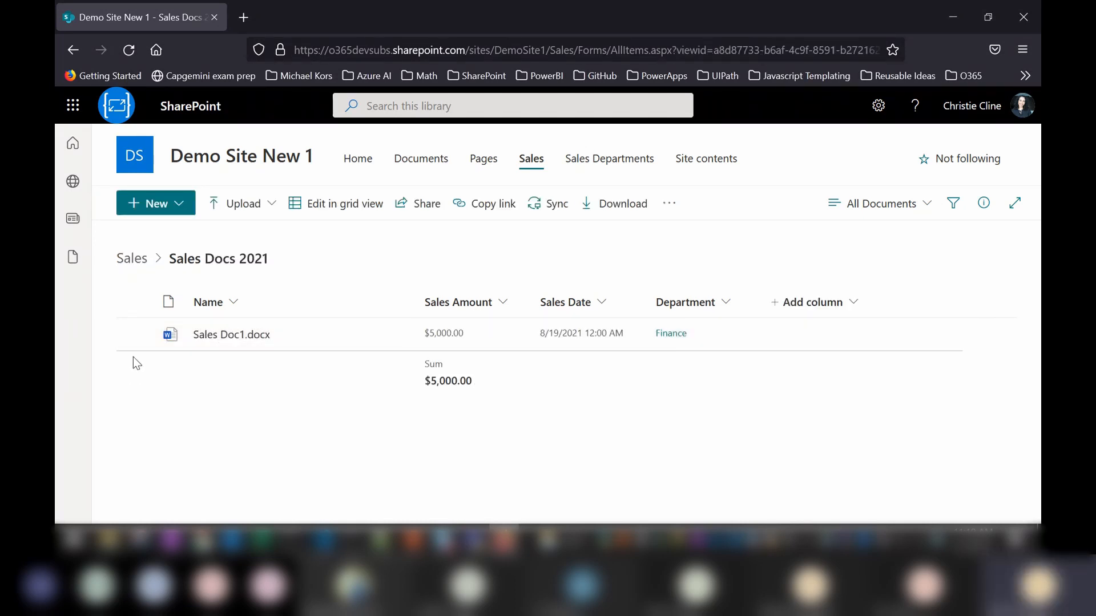
Check the actions offered to the test user for Sales Doc1.docx for a delete option.
{"action": "left_click", "coordinate": [134, 335]}
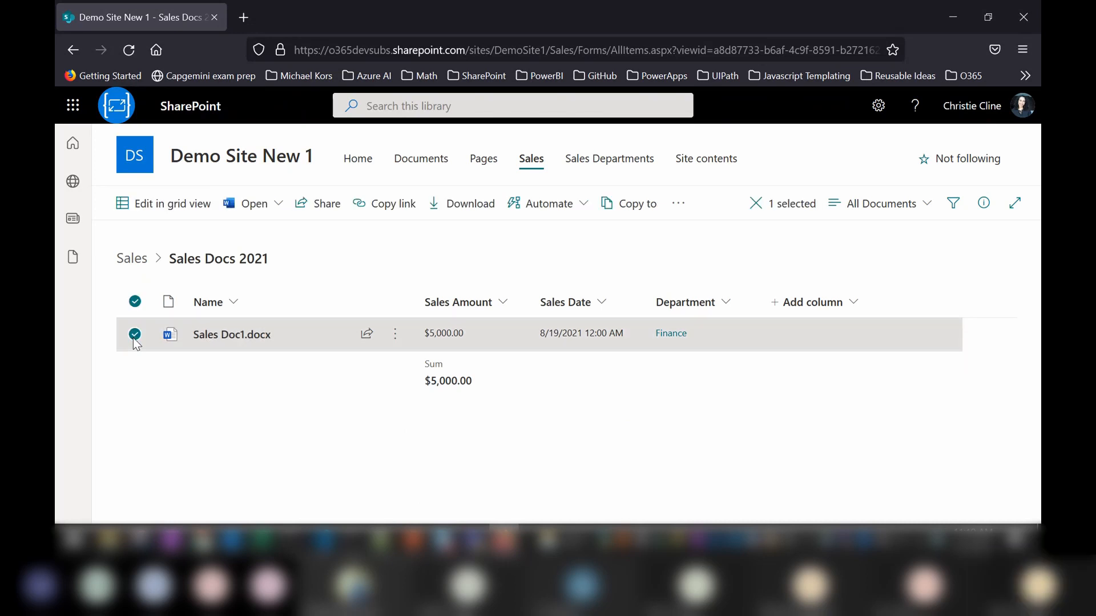
{"action": "left_click", "coordinate": [678, 206]}
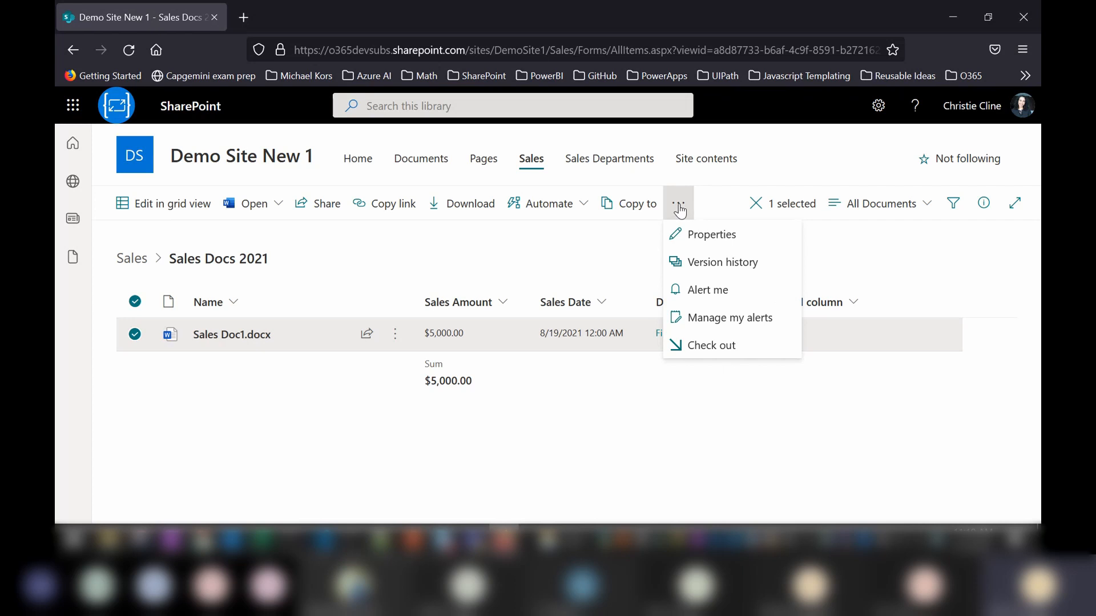
{"action": "left_click", "coordinate": [678, 206]}
{"action": "left_click", "coordinate": [395, 333]}
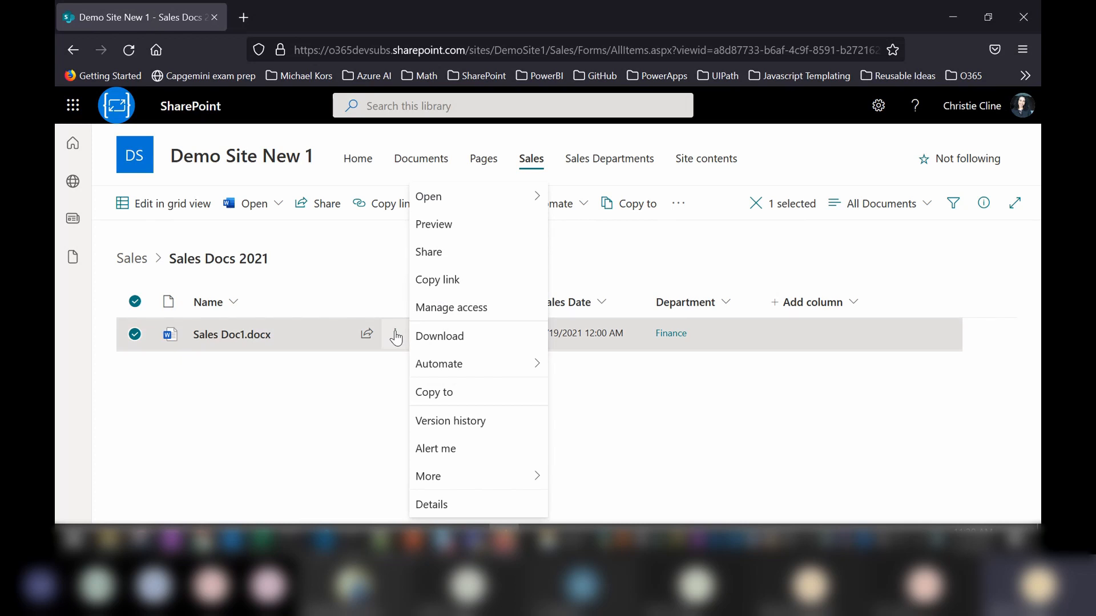
{"action": "left_click", "coordinate": [764, 257]}
{"action": "left_click", "coordinate": [764, 257]}
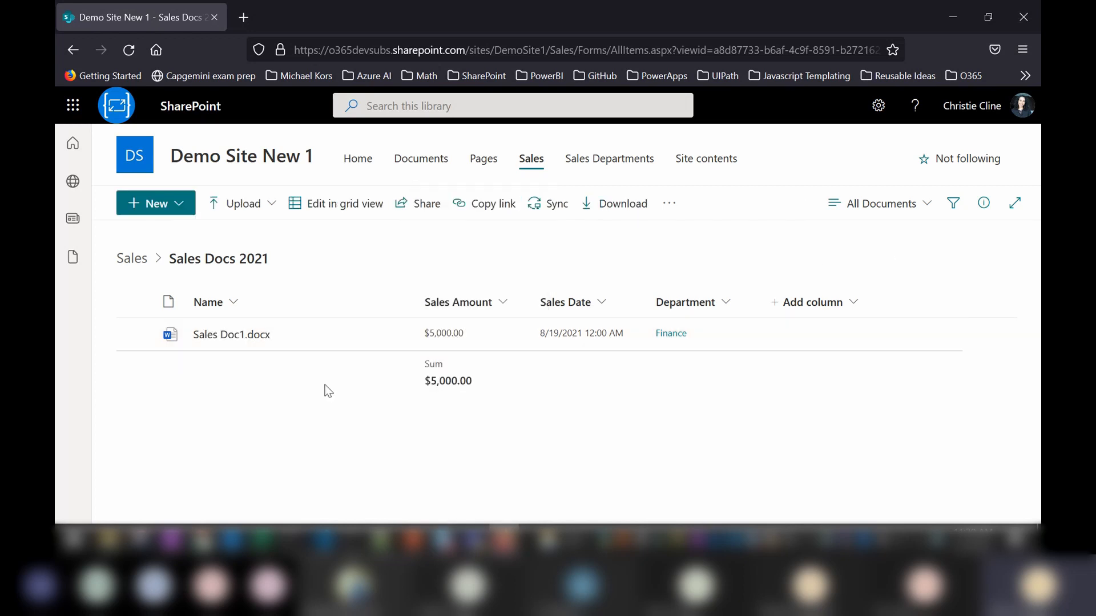
{"action": "left_click", "coordinate": [392, 338]}
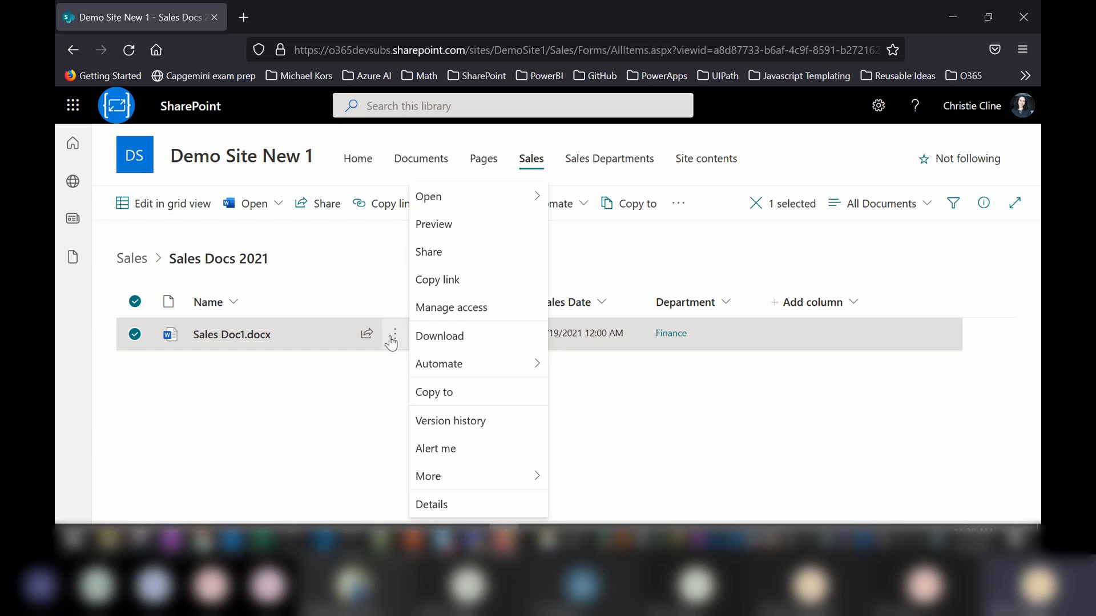
{"action": "left_click", "coordinate": [334, 265]}
{"action": "left_click", "coordinate": [334, 265]}
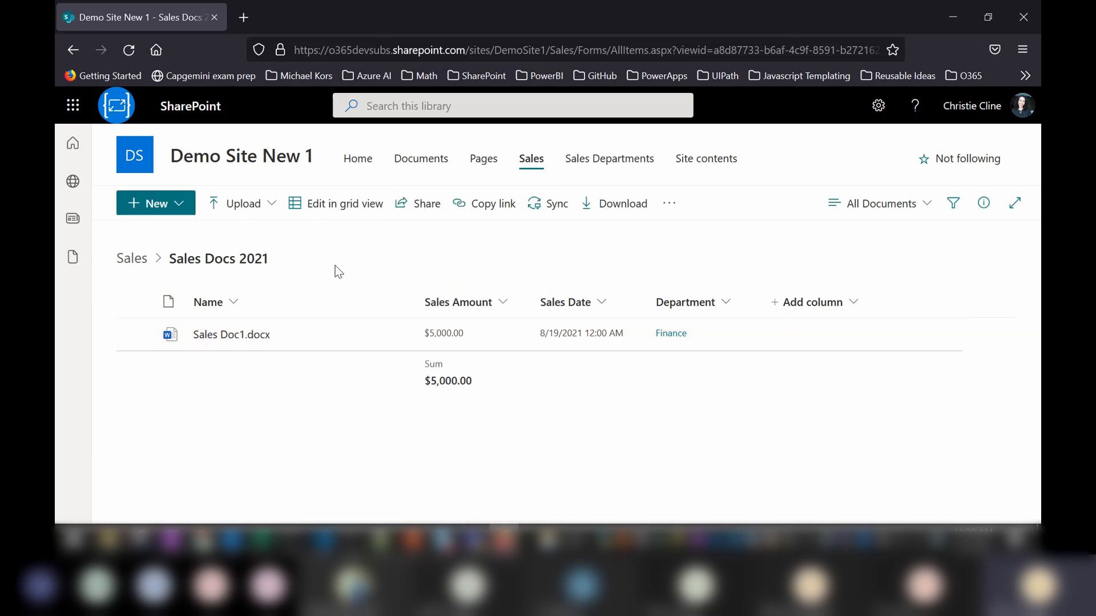
Review the ways Sales Doc1.docx can be opened and its remaining file actions.
{"action": "left_click", "coordinate": [307, 338]}
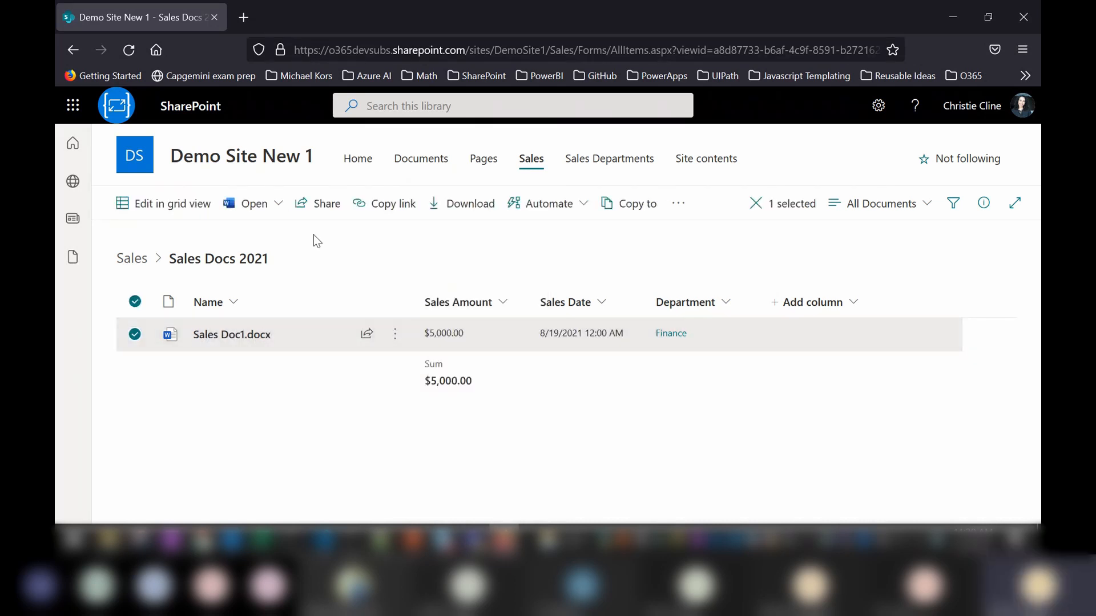
{"action": "left_click", "coordinate": [277, 204]}
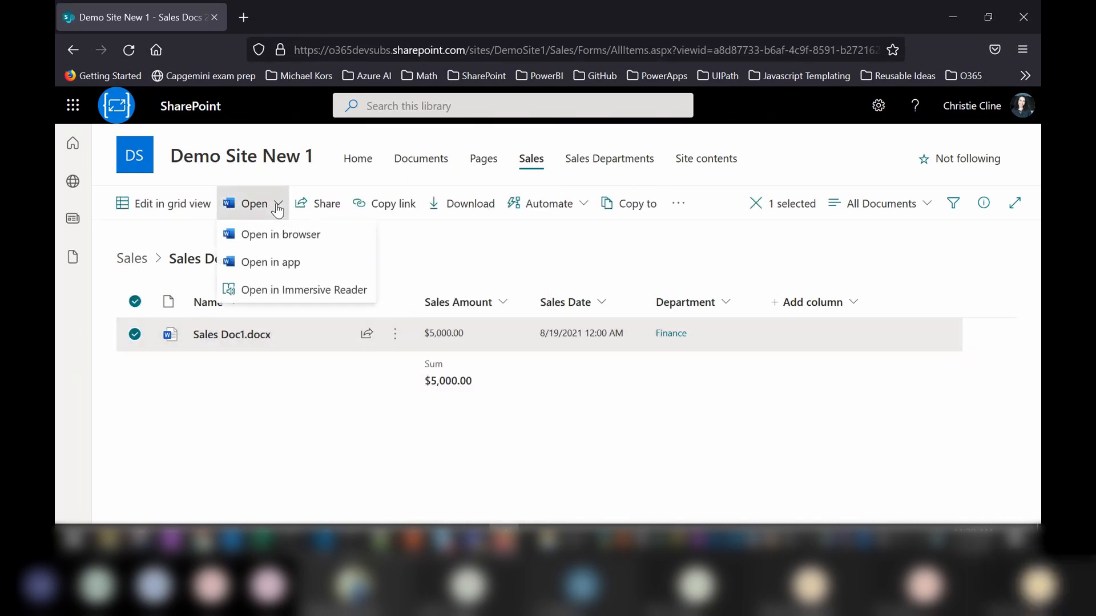
{"action": "left_click", "coordinate": [439, 236]}
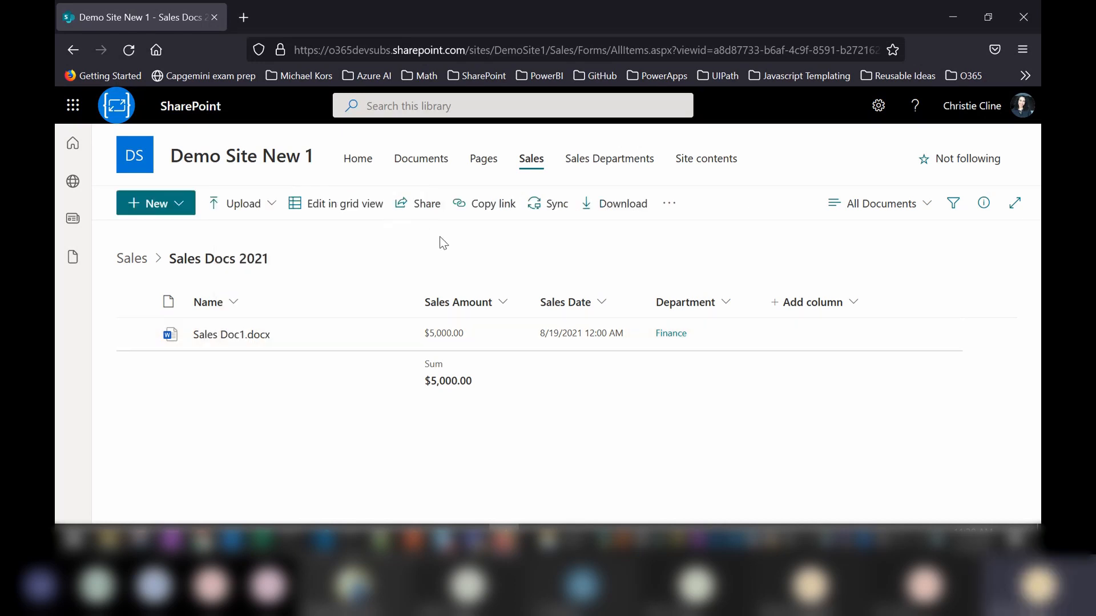
{"action": "left_click", "coordinate": [316, 348]}
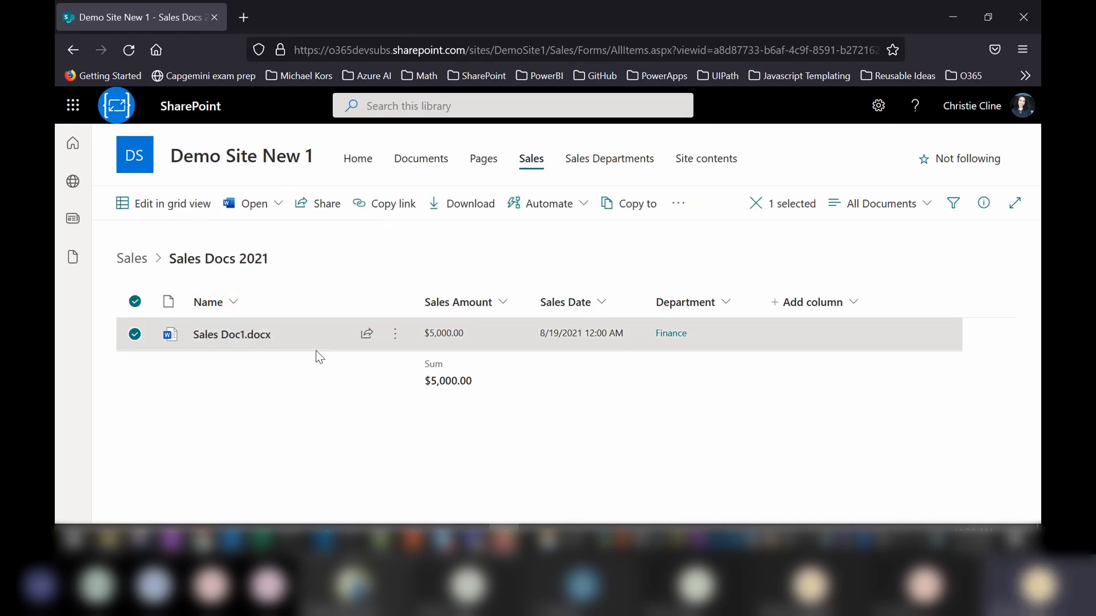
{"action": "mouse_move", "coordinate": [306, 332]}
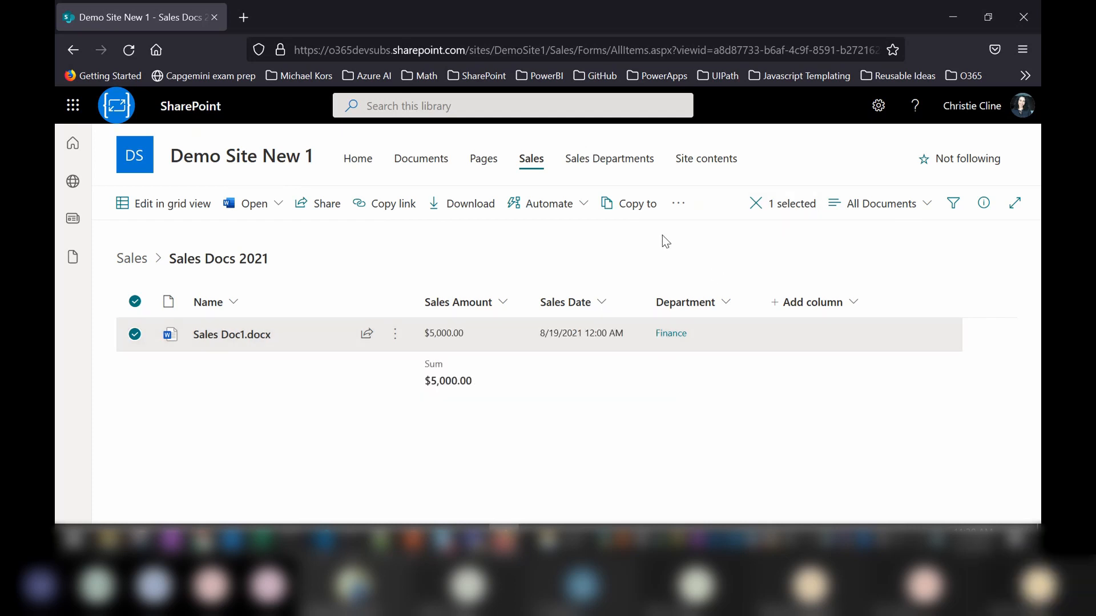
{"action": "left_click", "coordinate": [389, 342]}
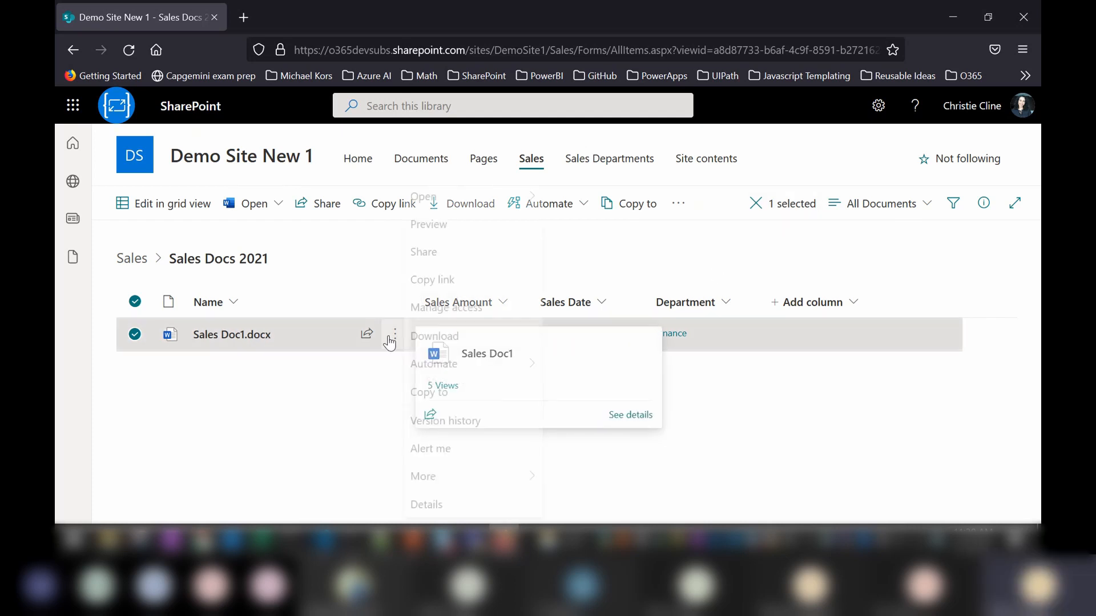
{"action": "mouse_move", "coordinate": [475, 210]}
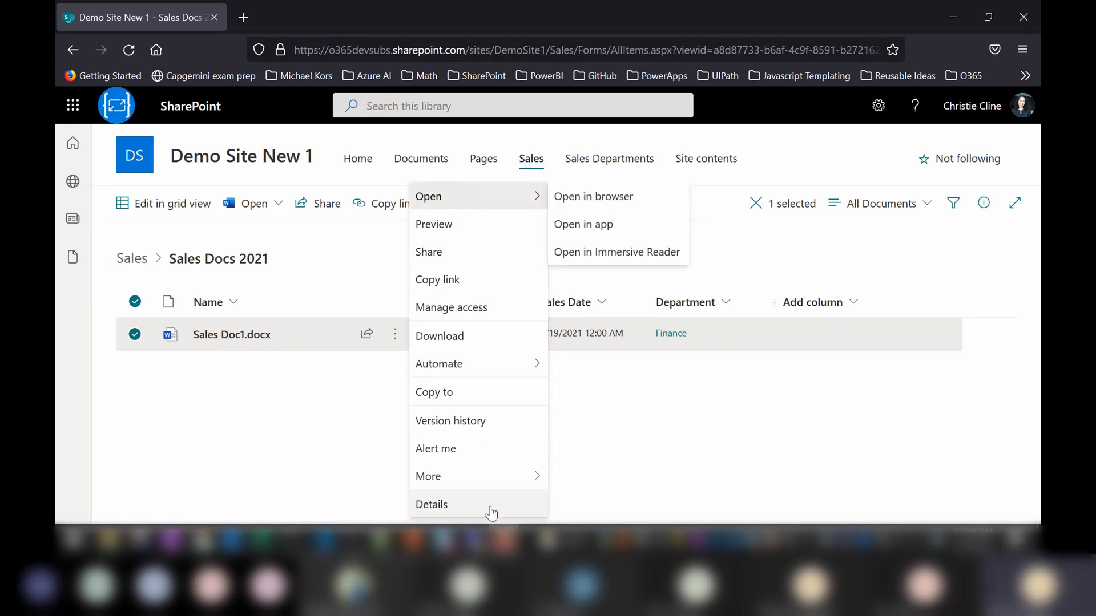
Show the details of Sales Doc1.docx and review its access and properties.
{"action": "left_click", "coordinate": [451, 505]}
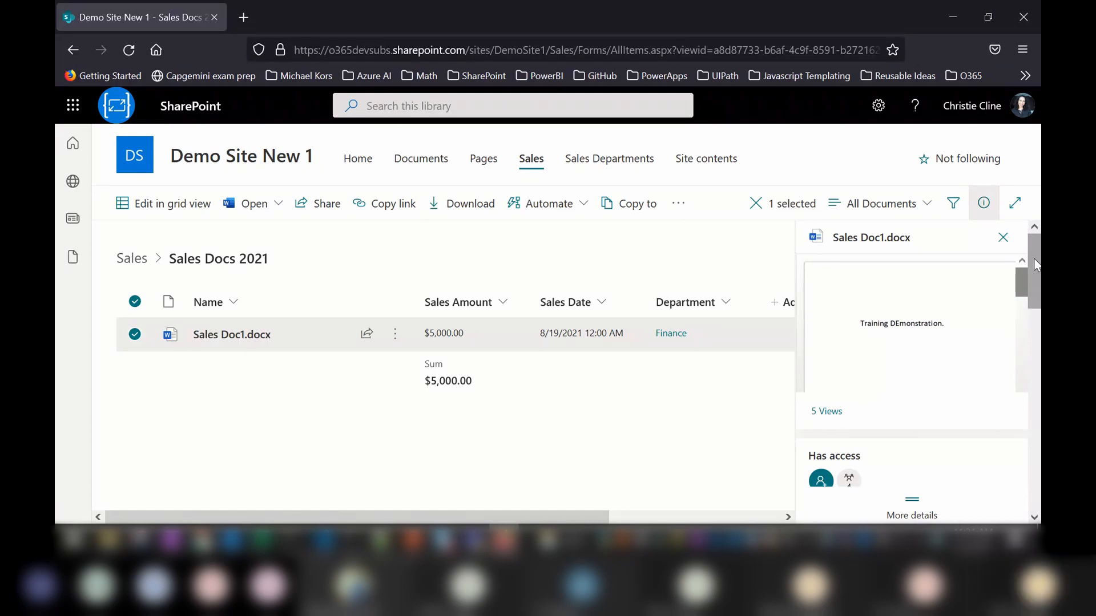
{"action": "left_click_drag", "start_coordinate": [1036, 265], "coordinate": [1040, 446]}
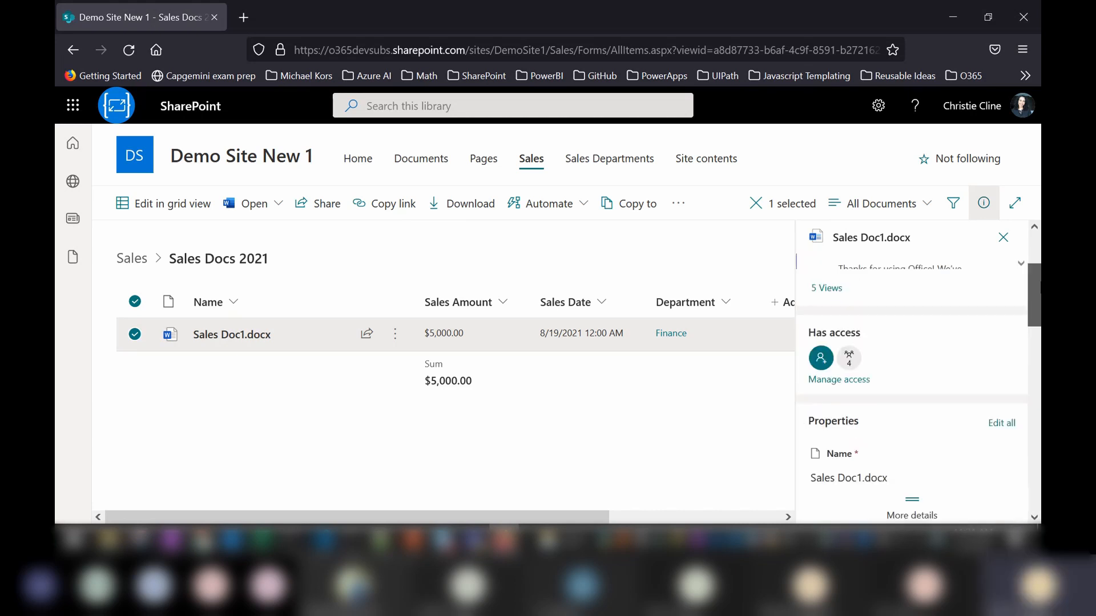
{"action": "left_click_drag", "start_coordinate": [1040, 282], "coordinate": [1040, 291]}
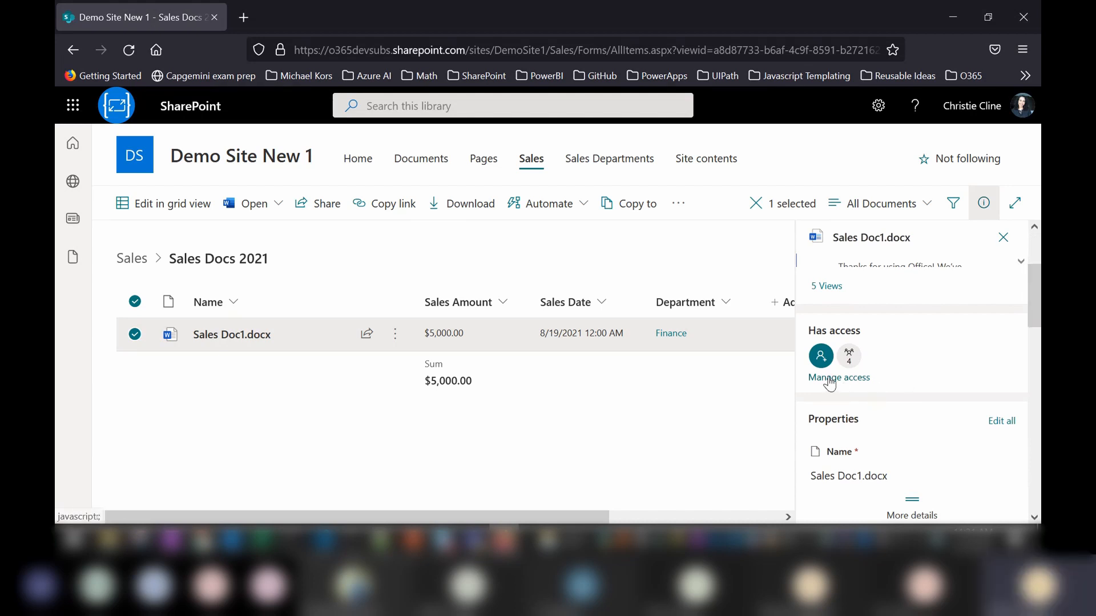
{"action": "left_click_drag", "start_coordinate": [1037, 294], "coordinate": [1035, 261]}
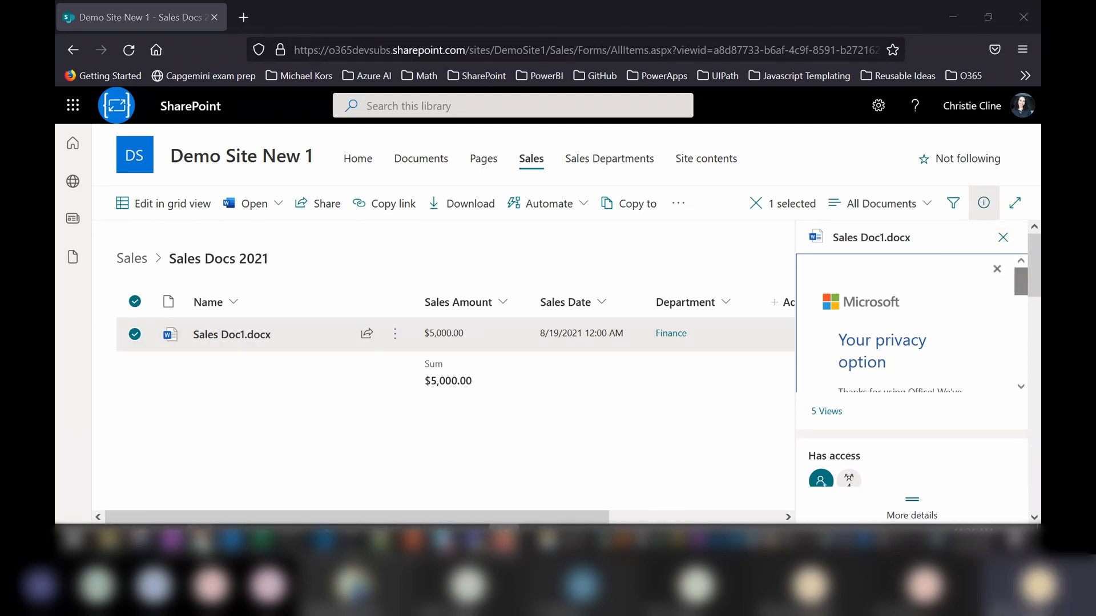
Switch to Chrome, duplicate the Finance group page and open the Sales library in the duplicate.
{"action": "mouse_move", "coordinate": [201, 539]}
{"action": "left_click", "coordinate": [276, 492]}
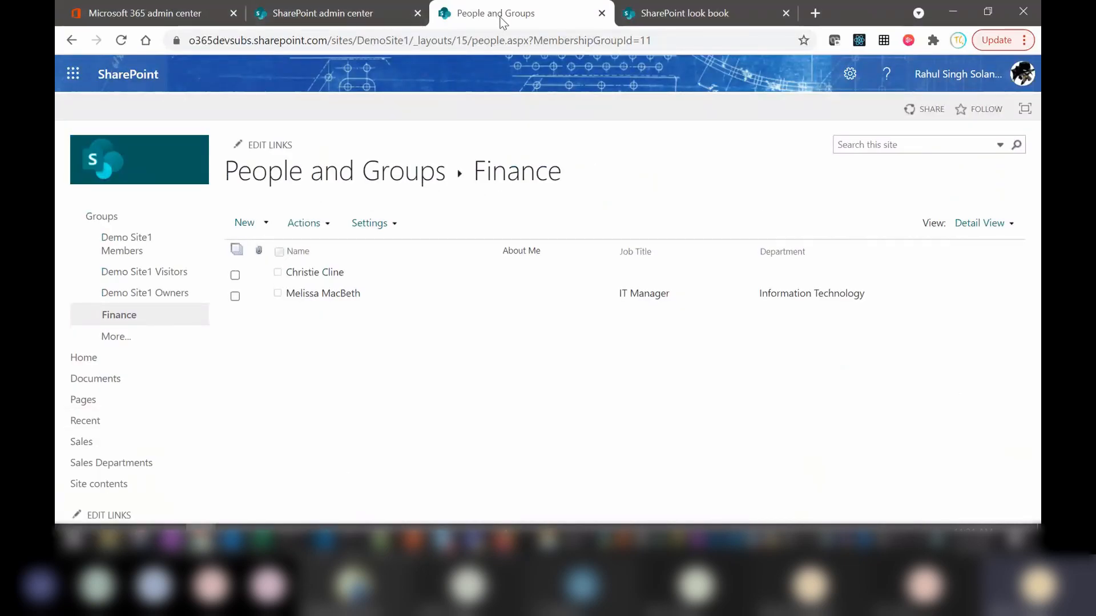
{"action": "right_click", "coordinate": [536, 15]}
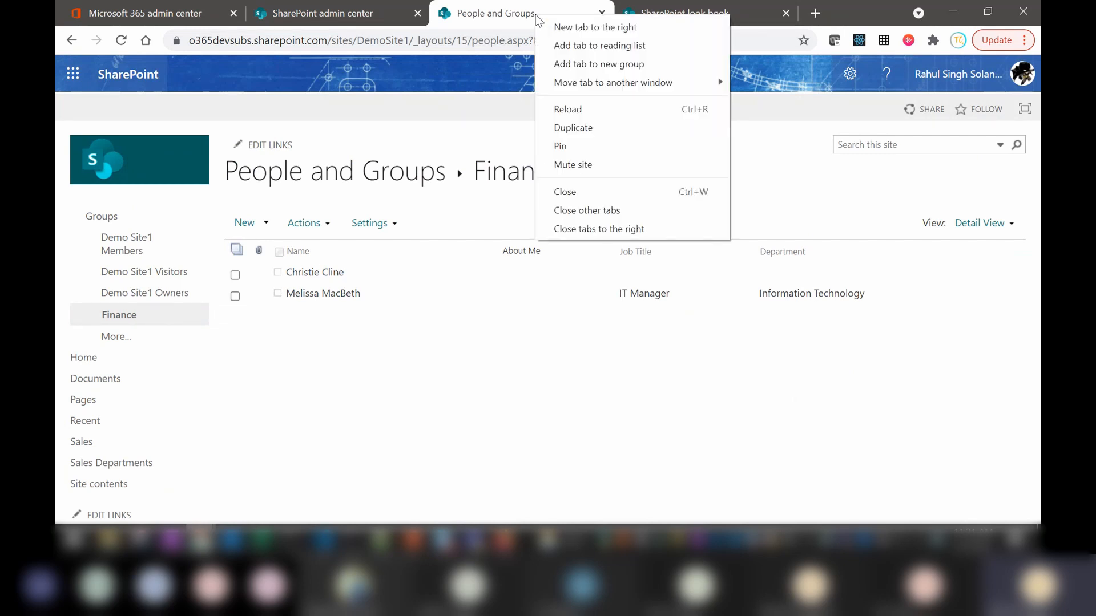
{"action": "left_click", "coordinate": [577, 129]}
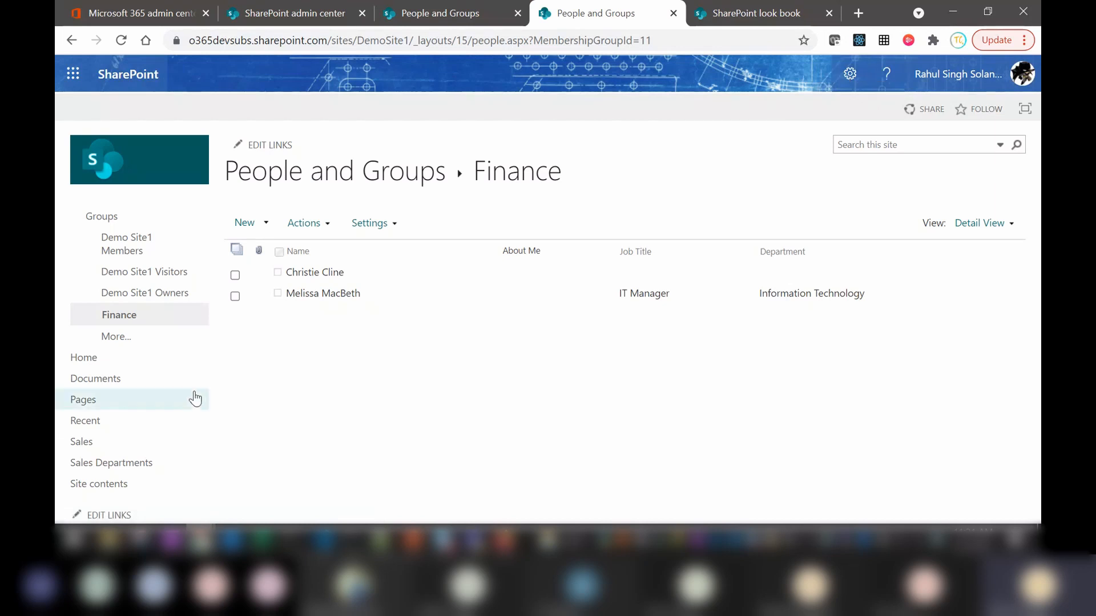
{"action": "left_click", "coordinate": [66, 448]}
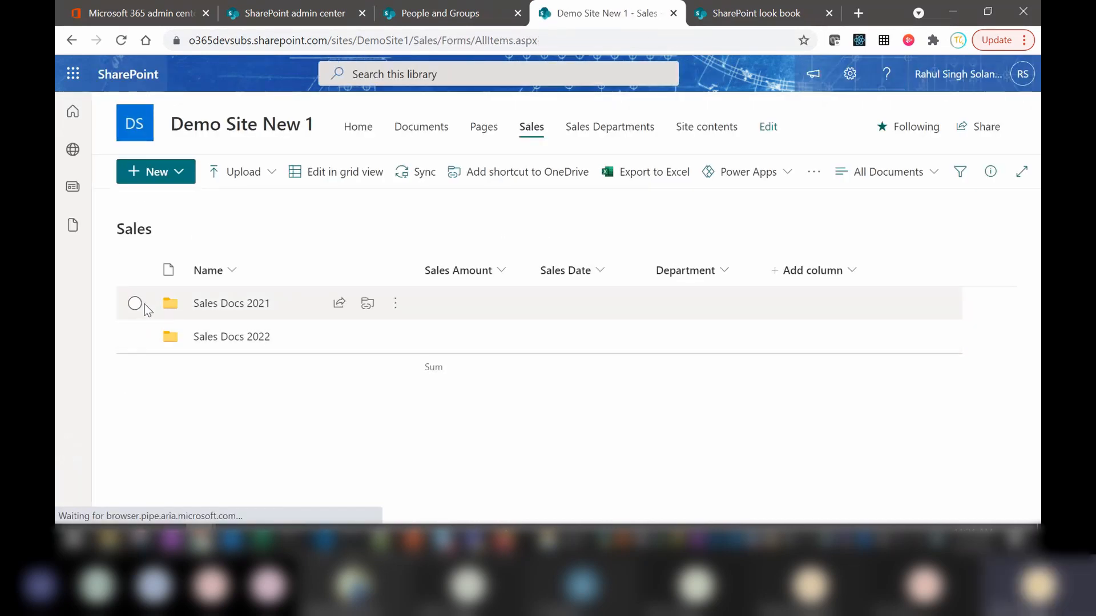
Open the Sales Docs 2021 folder as the administrator and select Sales Doc1.docx to check for the Delete command.
{"action": "left_click", "coordinate": [145, 304]}
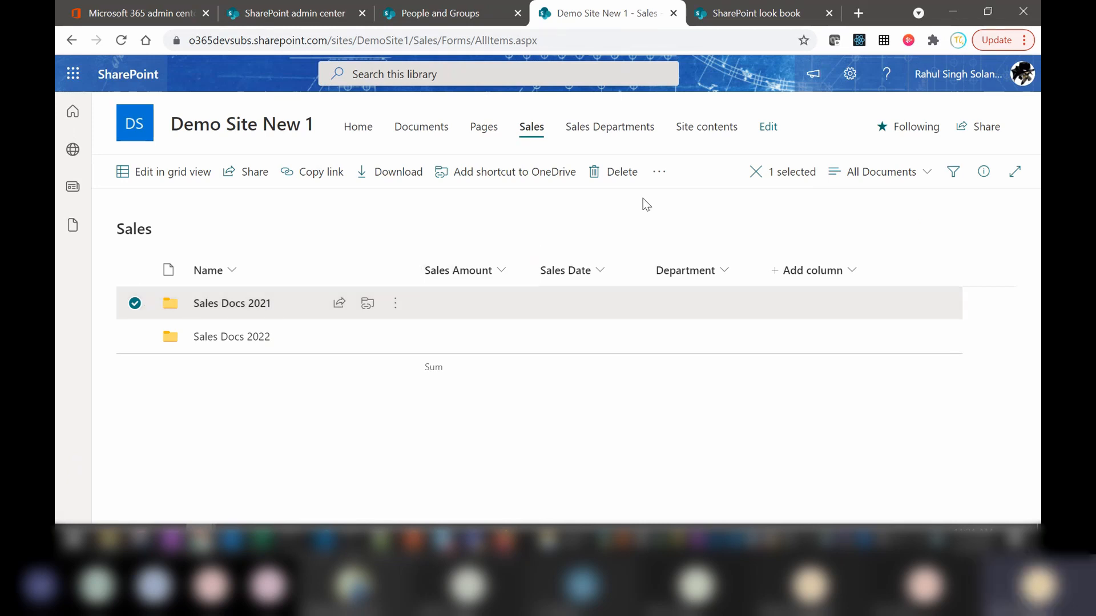
{"action": "left_click", "coordinate": [235, 303]}
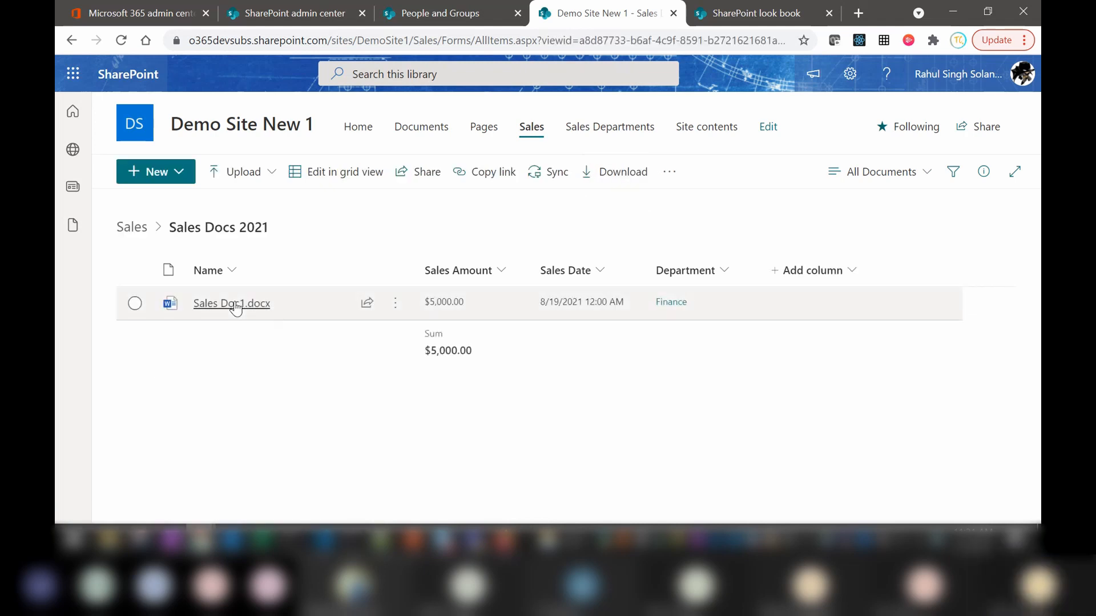
{"action": "left_click", "coordinate": [320, 311]}
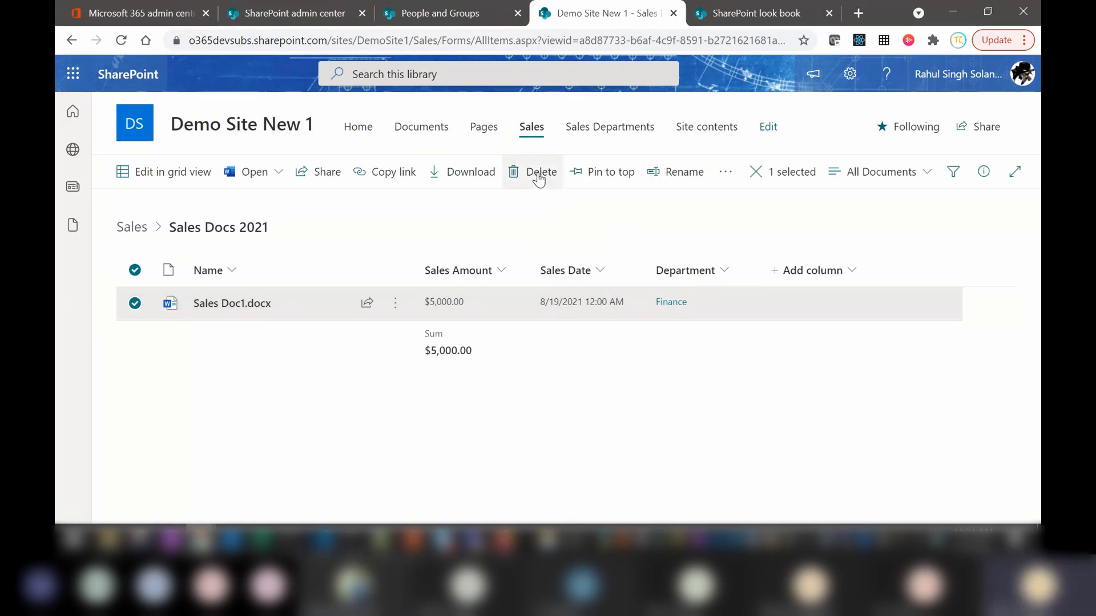
Switch to Firefox and compare the test user's commands for Sales Doc1.docx with the administrator's.
{"action": "key", "text": "alt+Tab"}
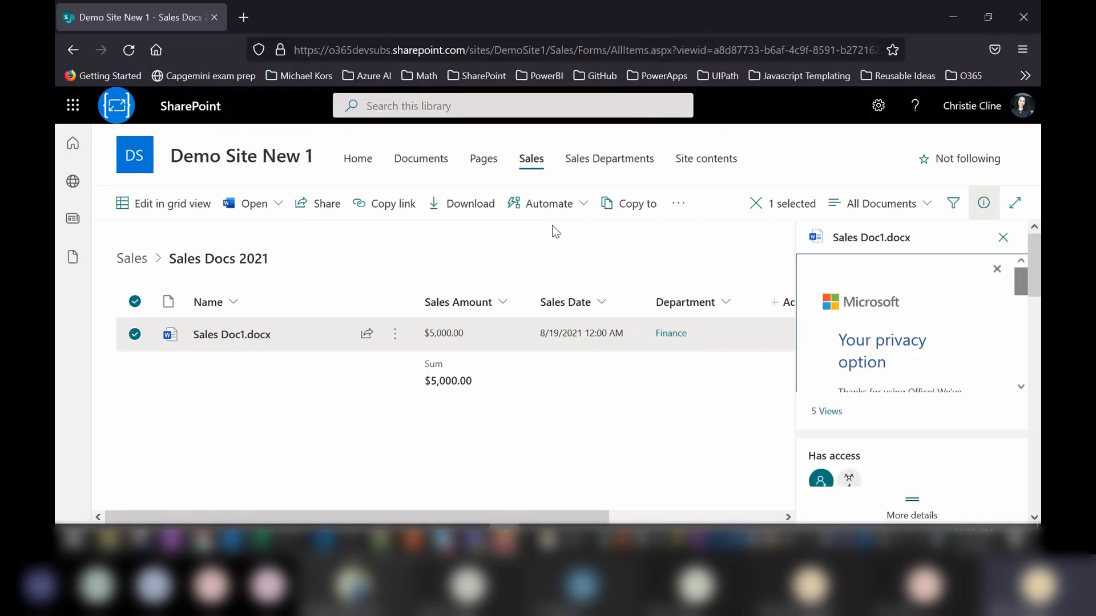
{"action": "left_click", "coordinate": [688, 205]}
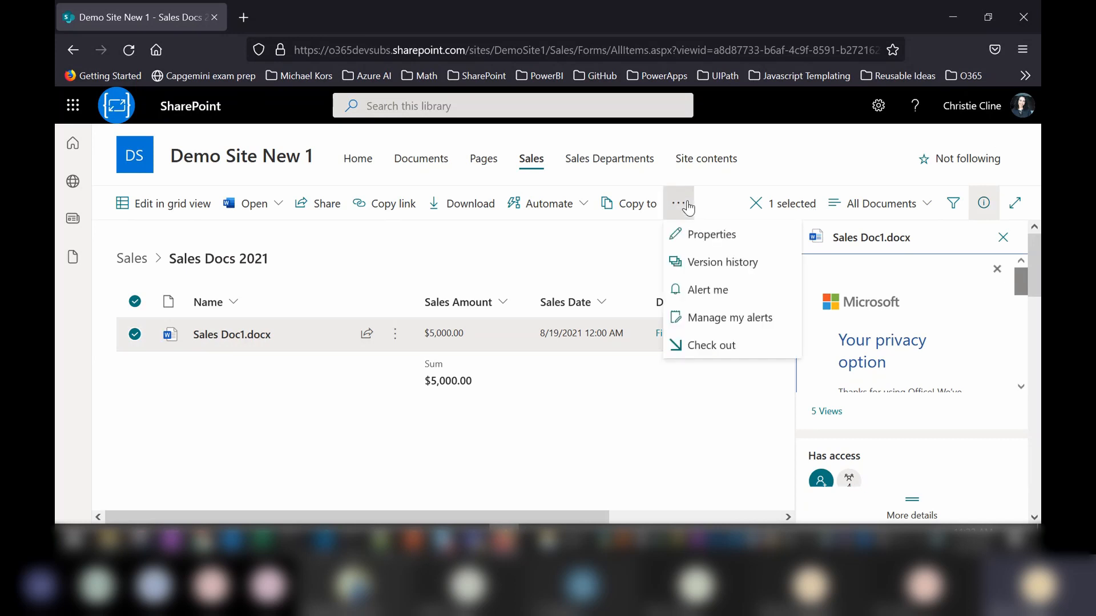
{"action": "left_click", "coordinate": [574, 251]}
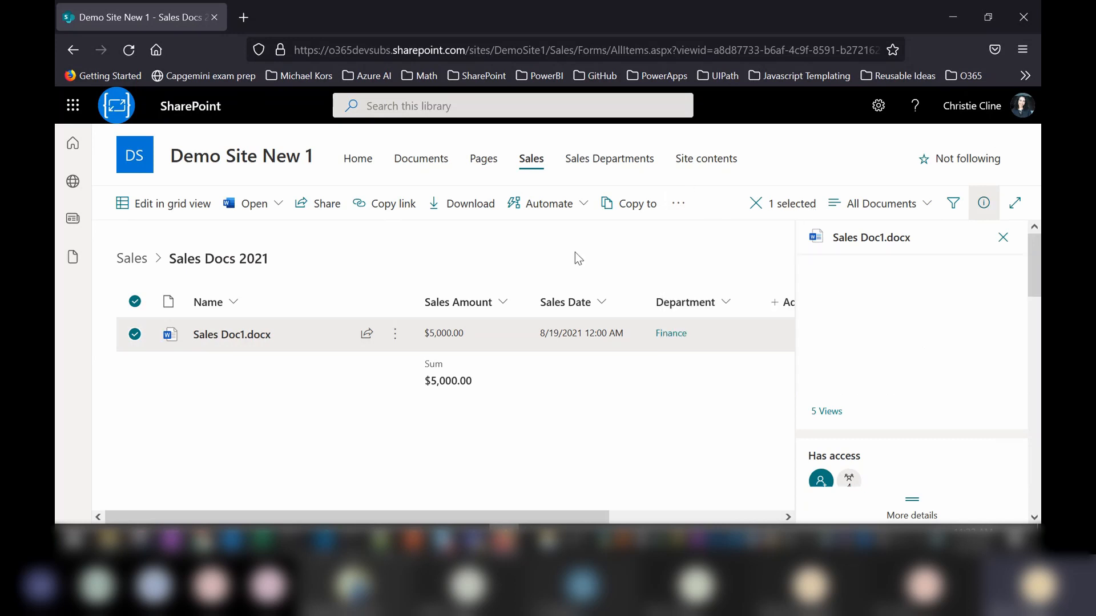
{"action": "mouse_move", "coordinate": [209, 341]}
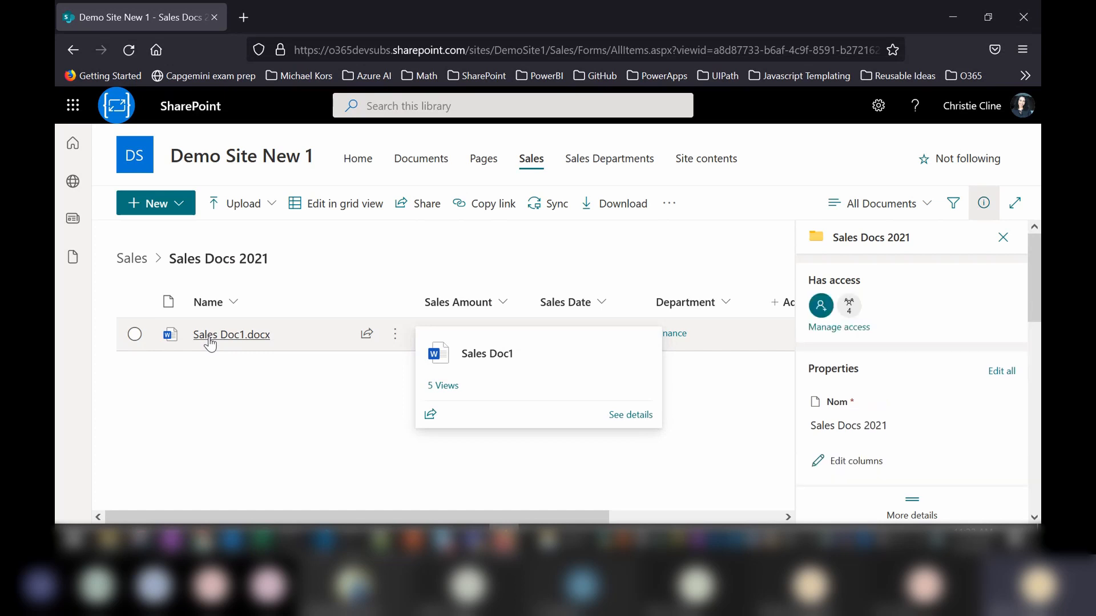
Switch to Chrome and review the site's full group list and the members of the Finance group.
{"action": "key", "text": "alt+Tab"}
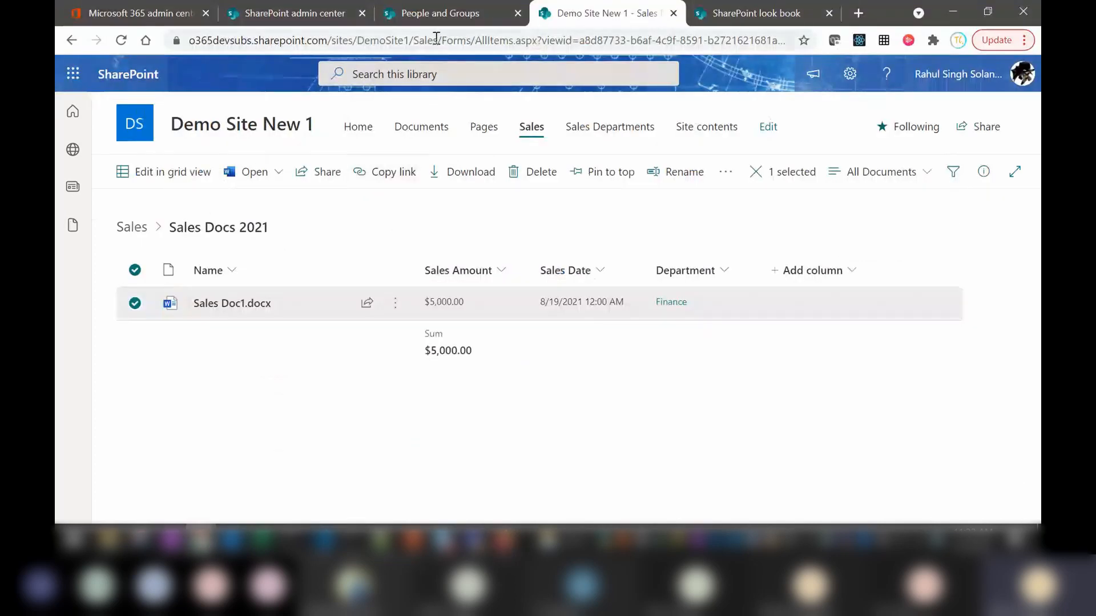
{"action": "left_click", "coordinate": [437, 14]}
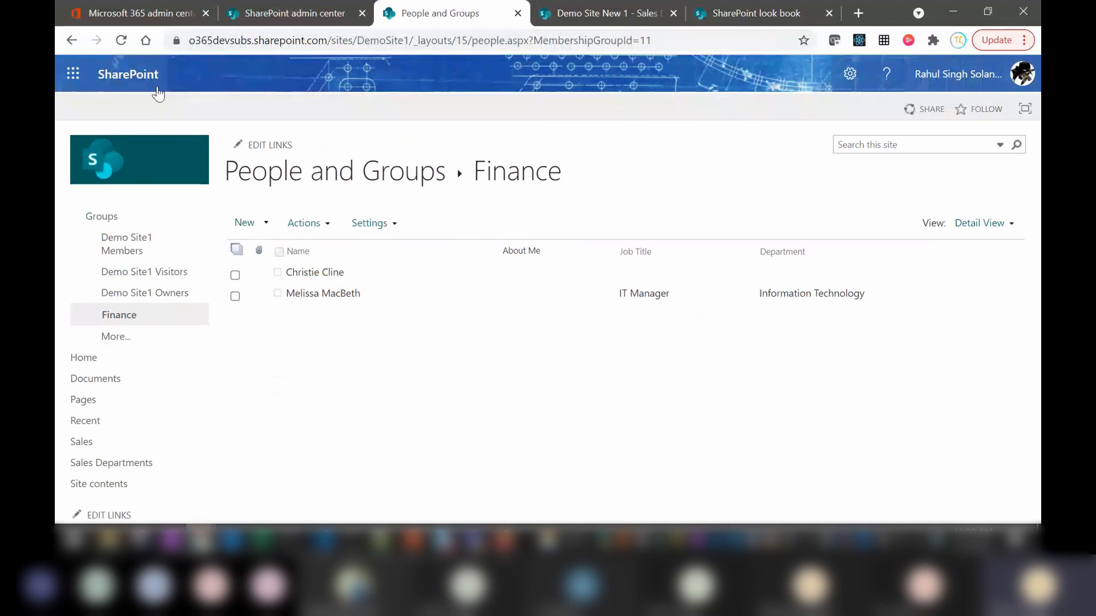
{"action": "left_click", "coordinate": [110, 338]}
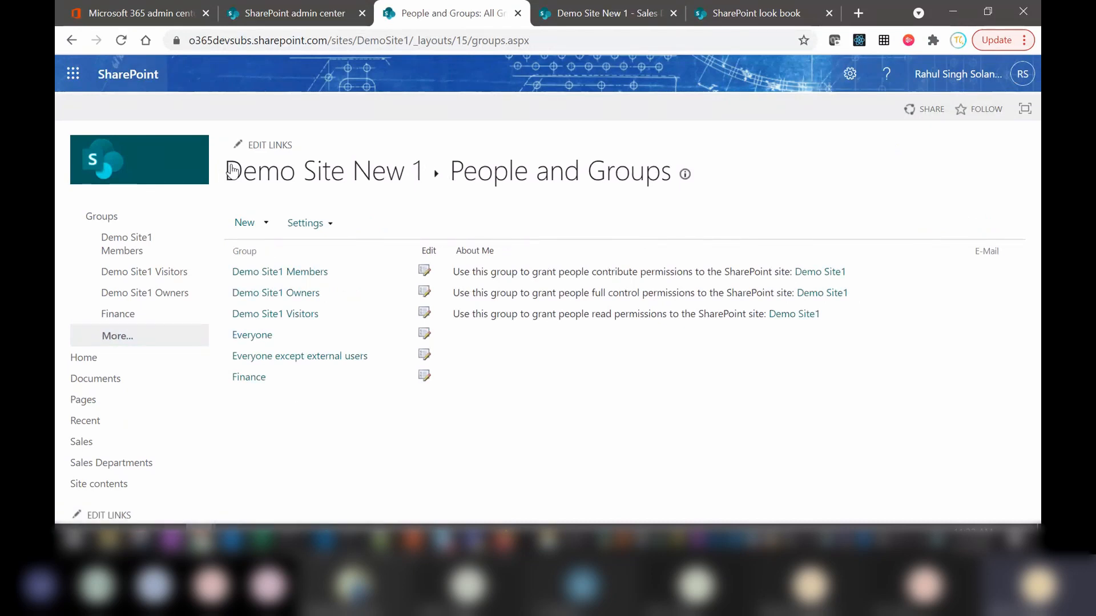
{"action": "left_click", "coordinate": [245, 383]}
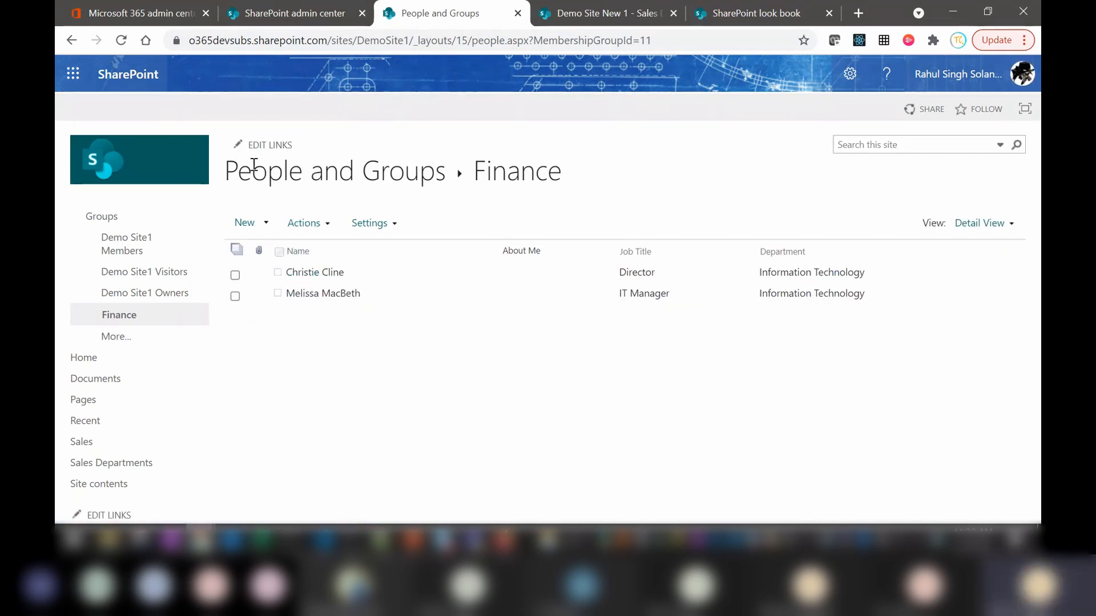
Return to the Sales library permissions and add the Contribute level to the Finance group's permissions.
{"action": "left_click", "coordinate": [71, 39]}
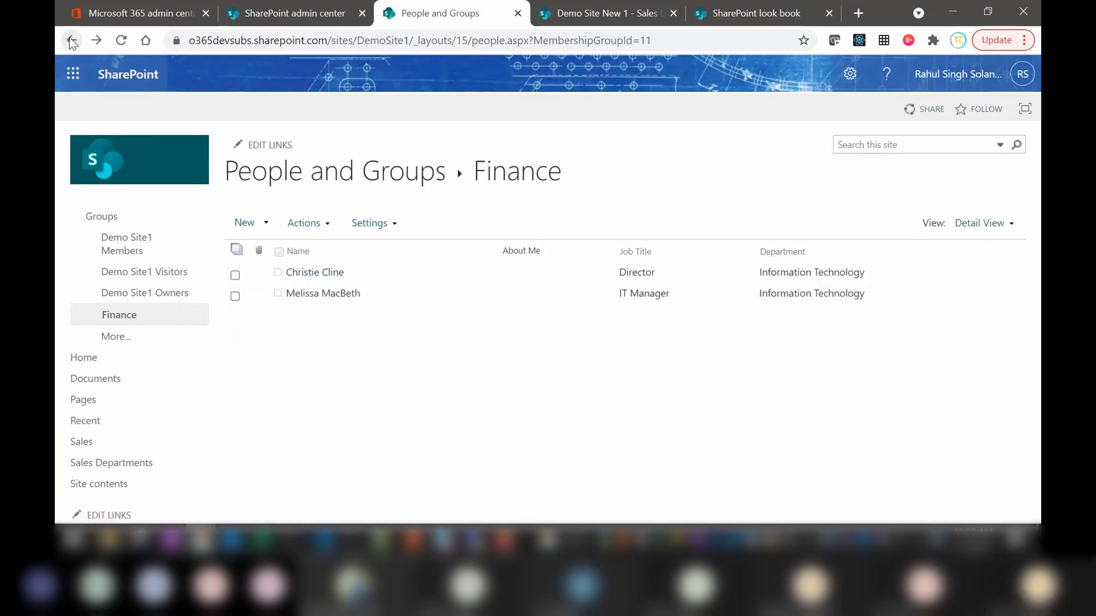
{"action": "left_click", "coordinate": [71, 40]}
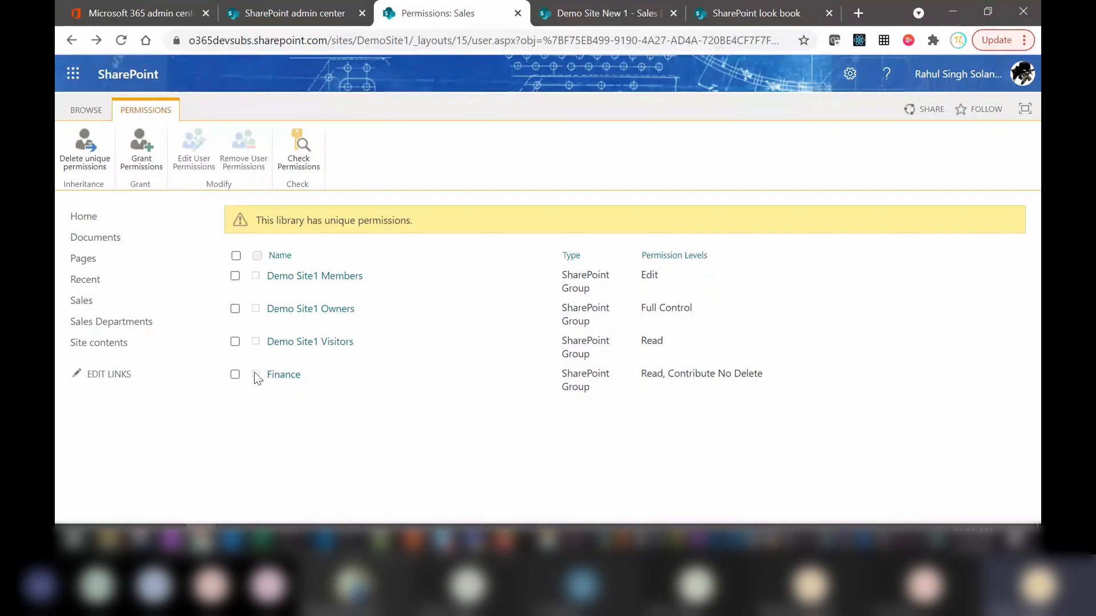
{"action": "left_click", "coordinate": [234, 374]}
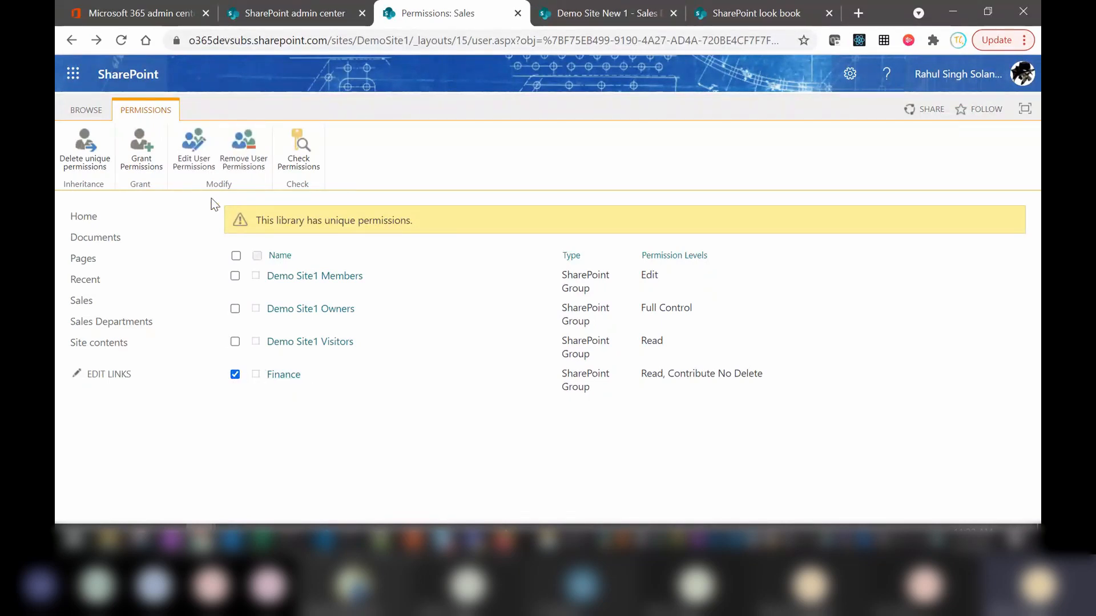
{"action": "left_click", "coordinate": [195, 167]}
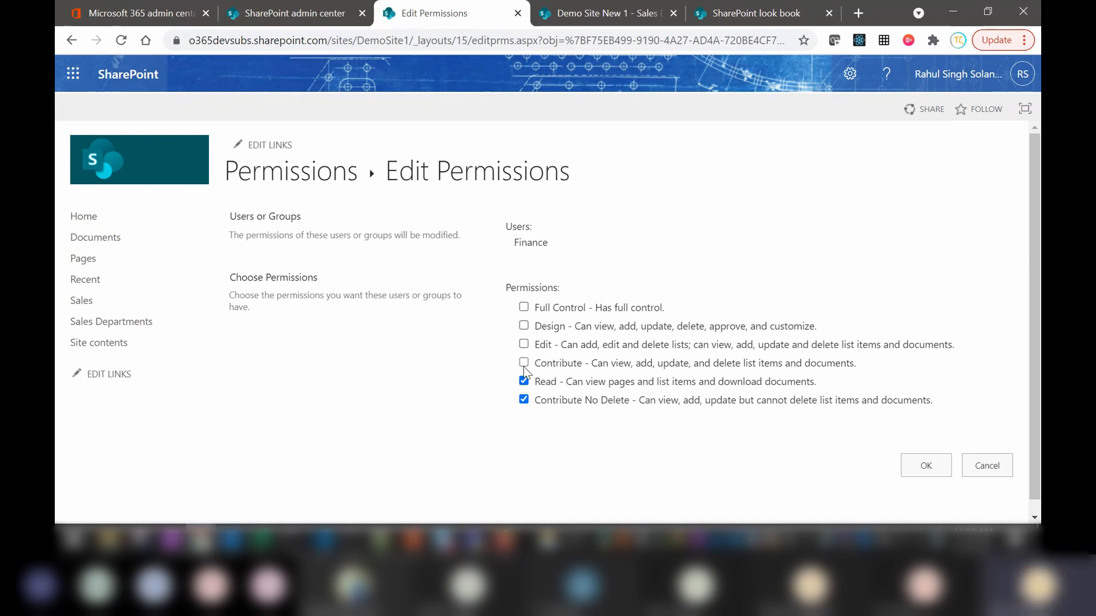
{"action": "left_click", "coordinate": [923, 467]}
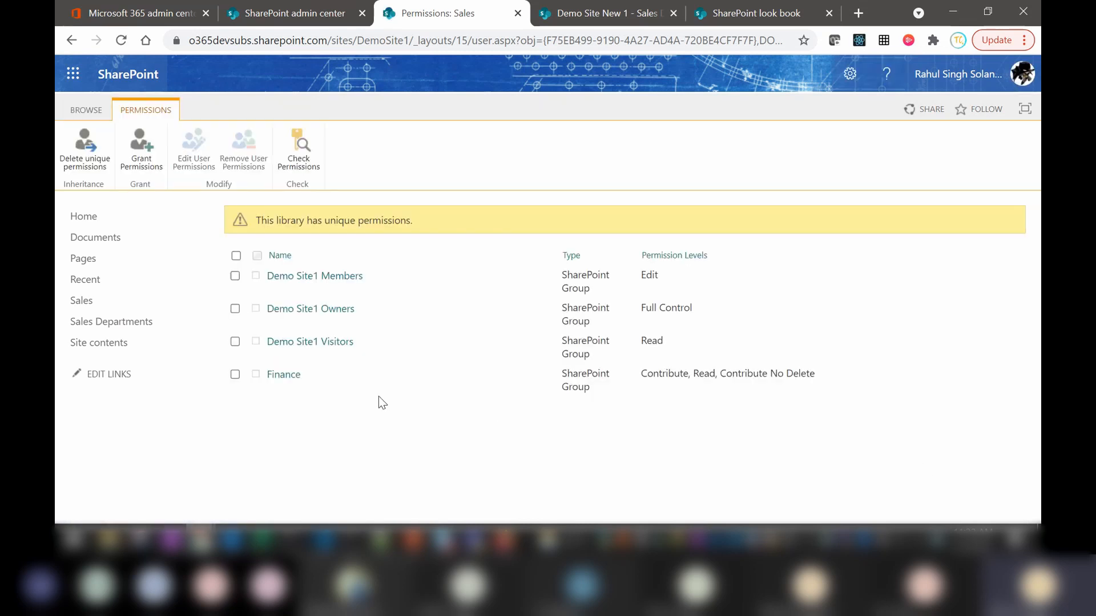
Switch to Firefox, reload the Sales Docs 2021 folder as the test user and check Sales Doc1.docx for the Delete command.
{"action": "key", "text": "alt+Tab"}
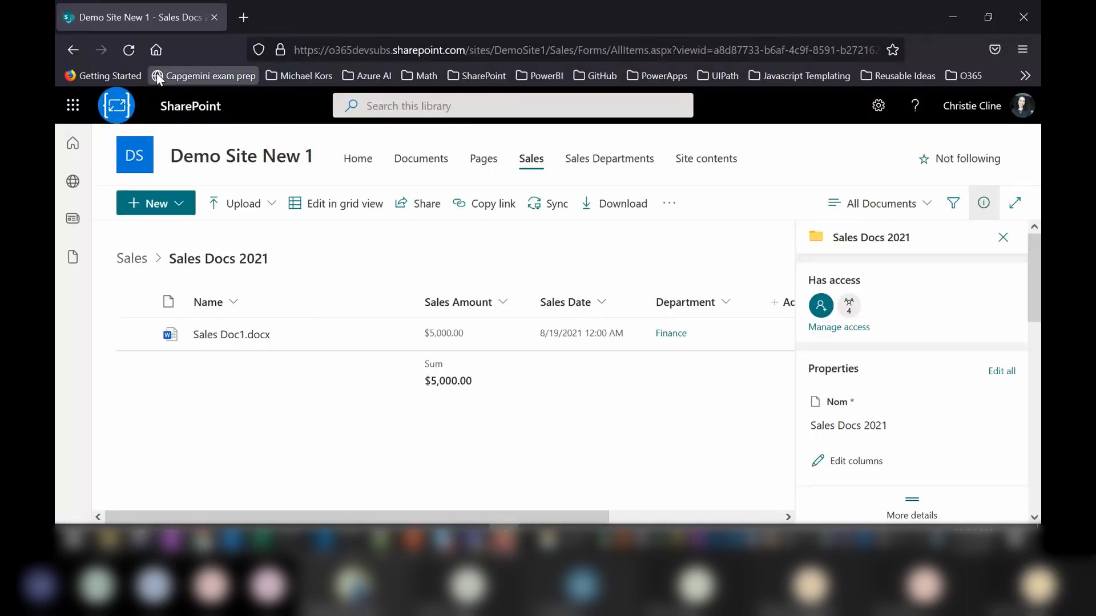
{"action": "left_click", "coordinate": [132, 56]}
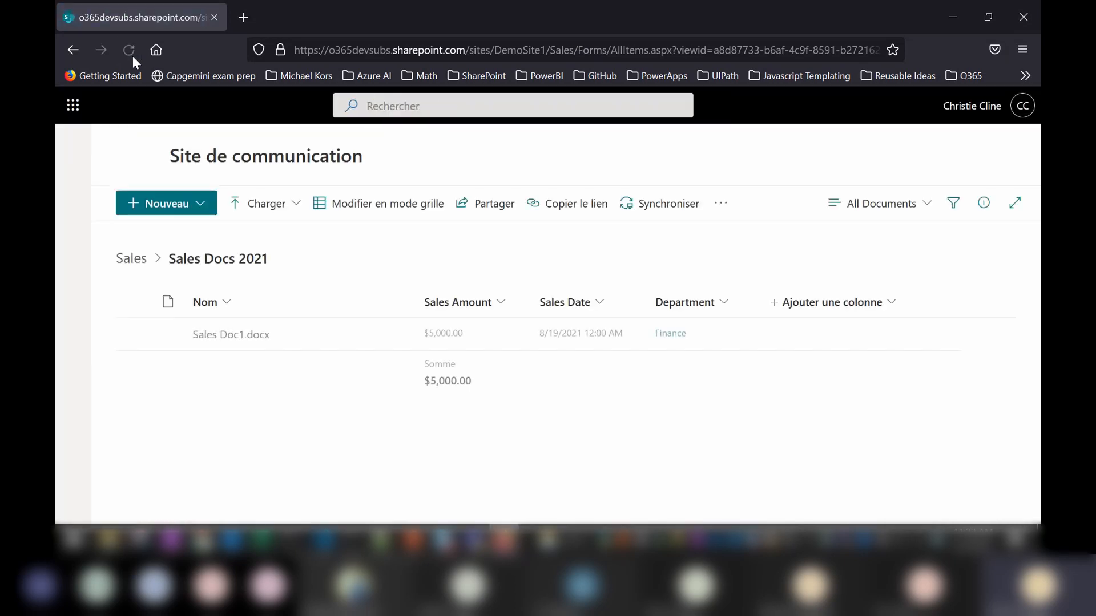
{"action": "left_click", "coordinate": [302, 336]}
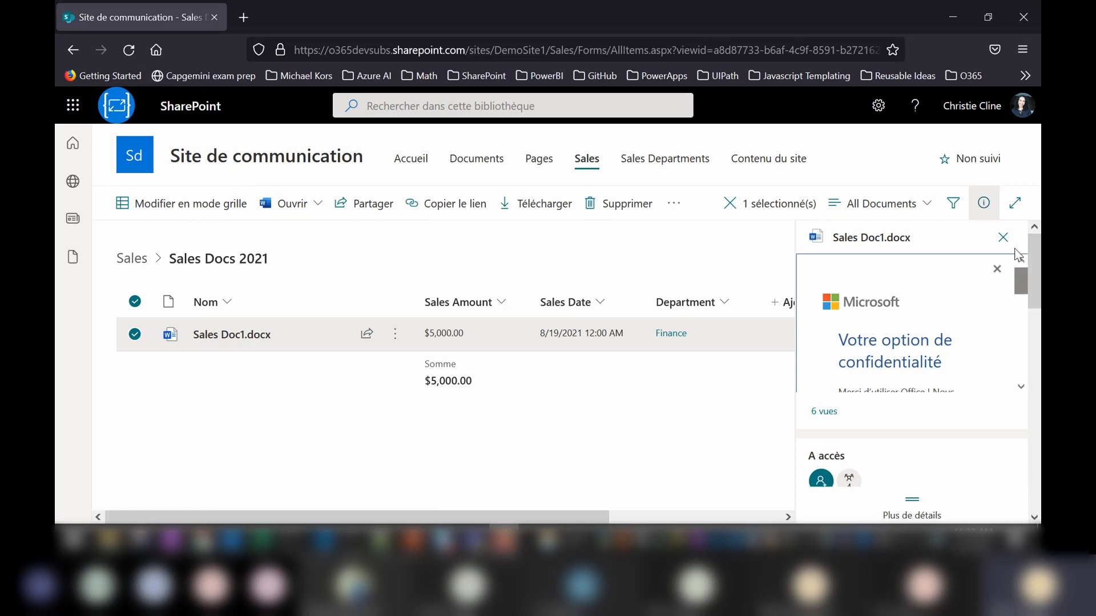
{"action": "left_click", "coordinate": [1003, 237]}
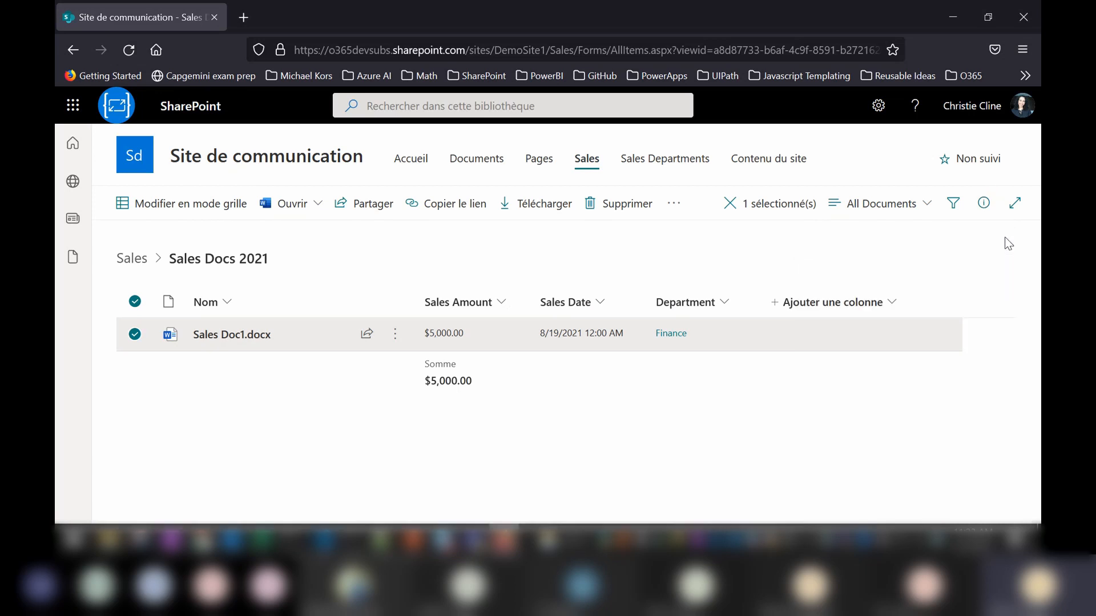
{"action": "left_click", "coordinate": [638, 250]}
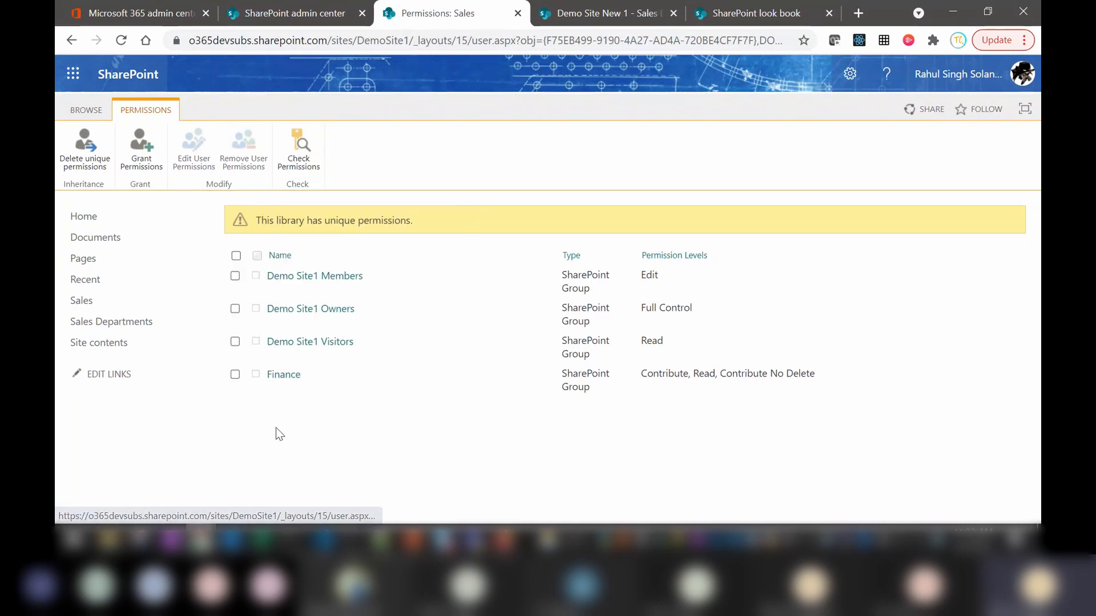
Switch to Chrome and delete the Sales library's unique permissions so it inherits from the parent site.
{"action": "left_click", "coordinate": [82, 153]}
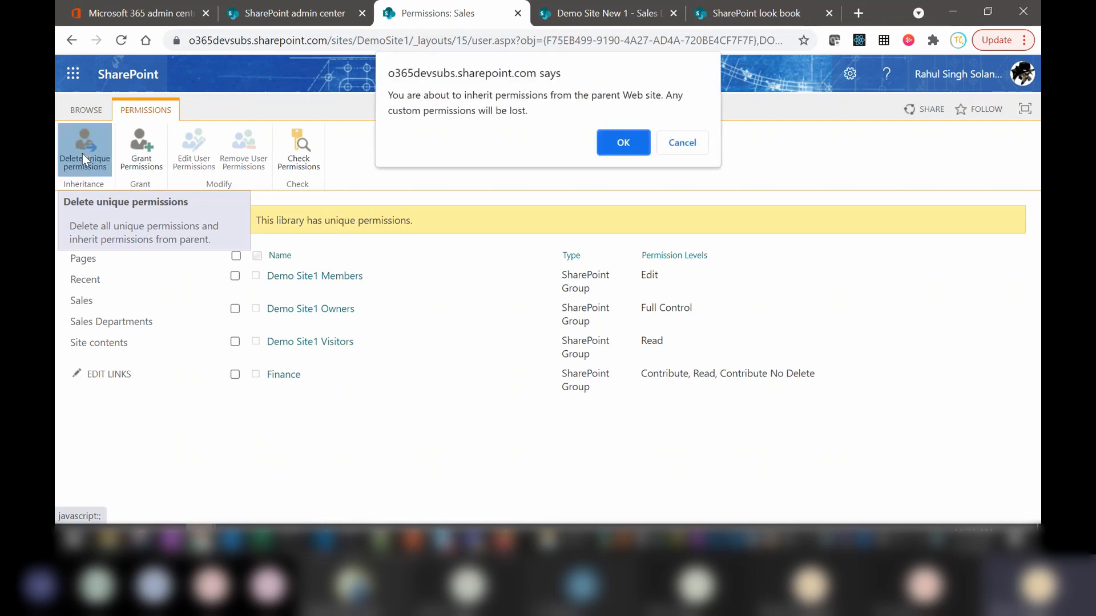
{"action": "left_click", "coordinate": [621, 148]}
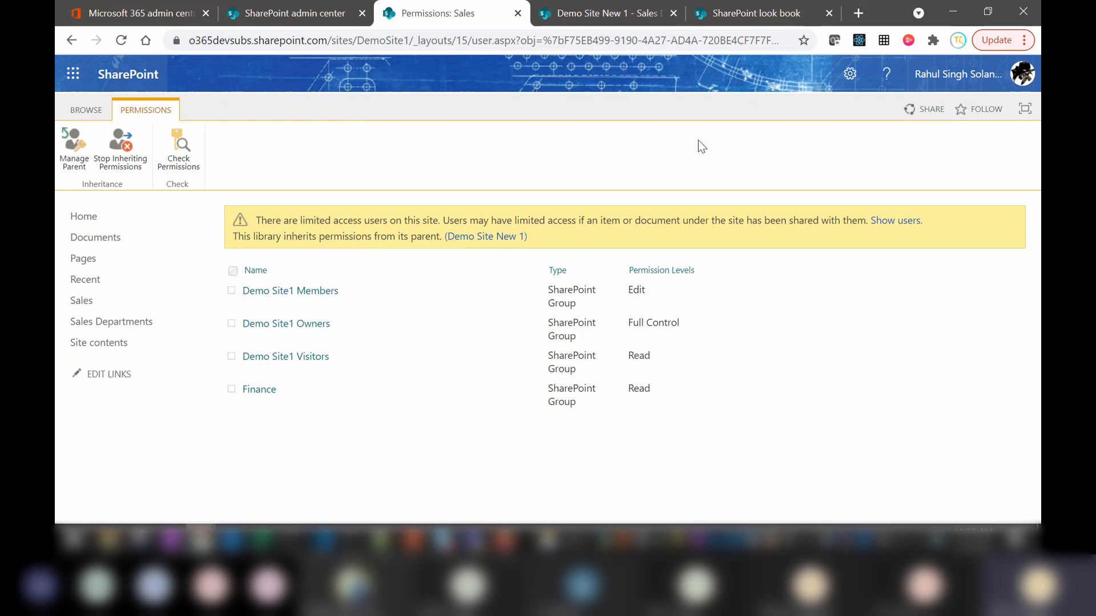
Switch to Firefox, reload the folder as the test user and select Sales Doc1.docx to check its available commands.
{"action": "left_click", "coordinate": [578, 12]}
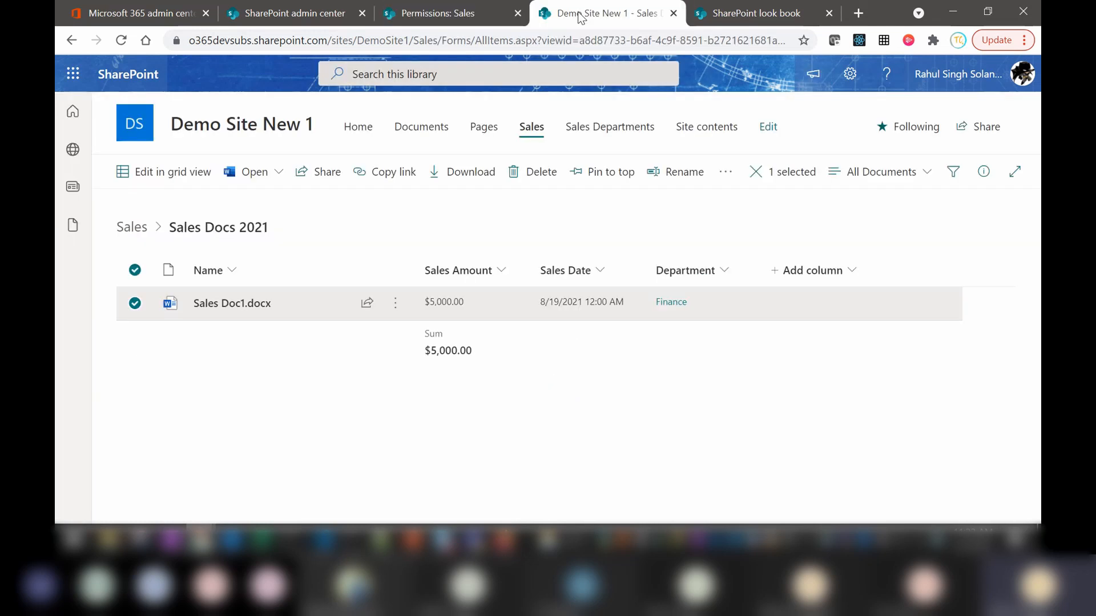
{"action": "mouse_move", "coordinate": [306, 311]}
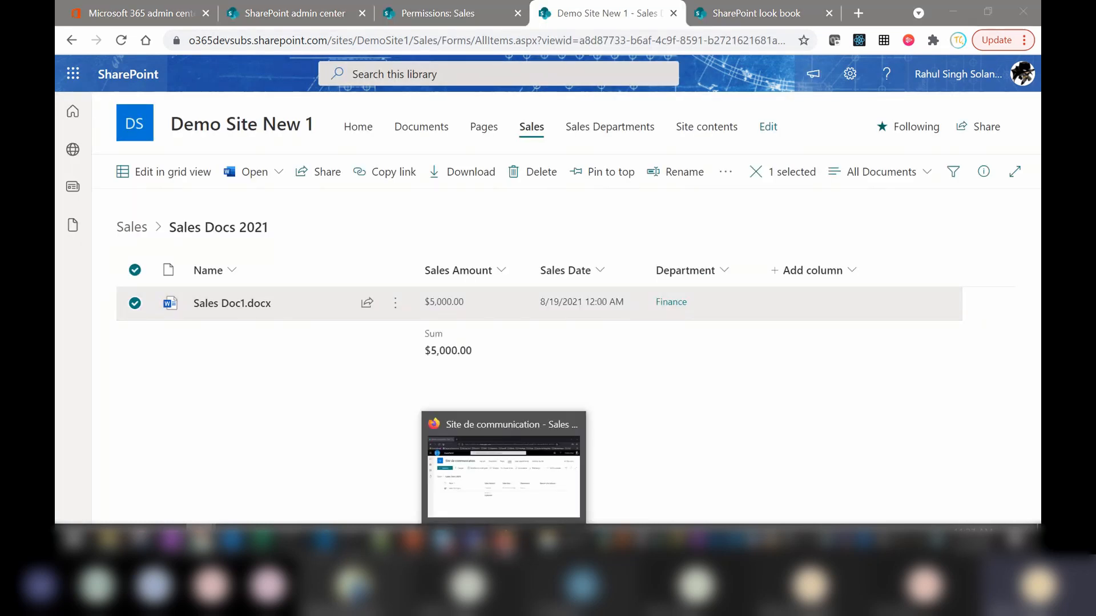
{"action": "left_click", "coordinate": [504, 539]}
{"action": "left_click", "coordinate": [129, 50]}
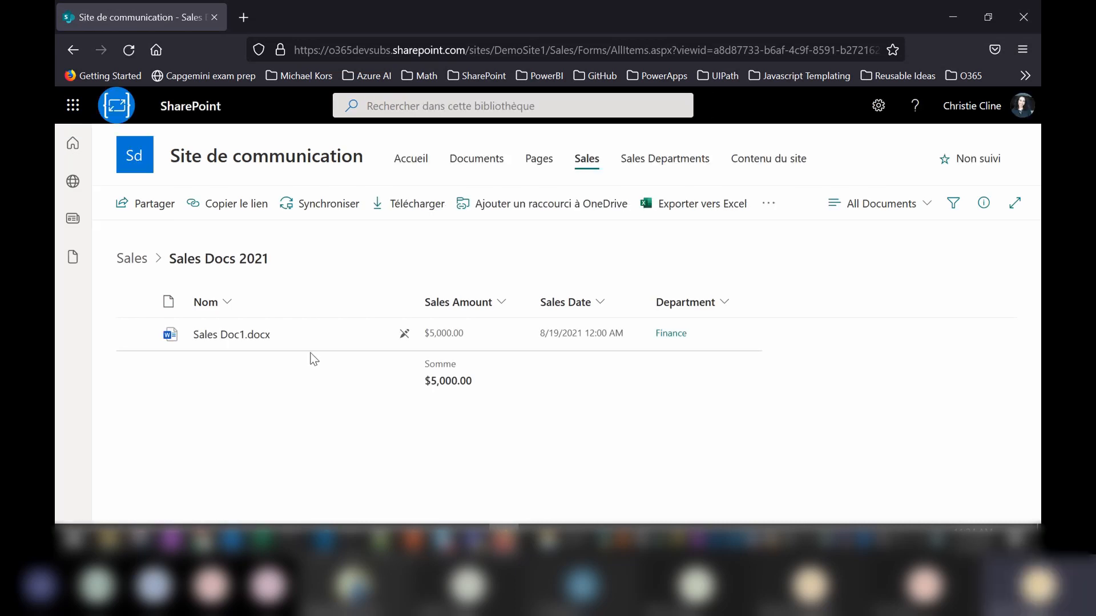
{"action": "mouse_move", "coordinate": [296, 337]}
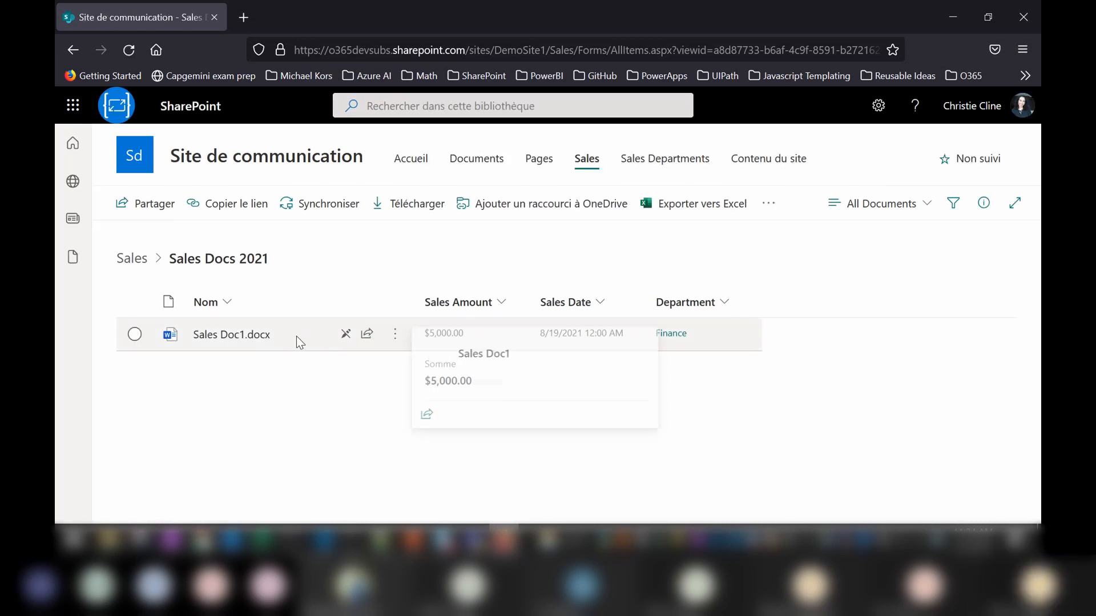
{"action": "left_click", "coordinate": [346, 338]}
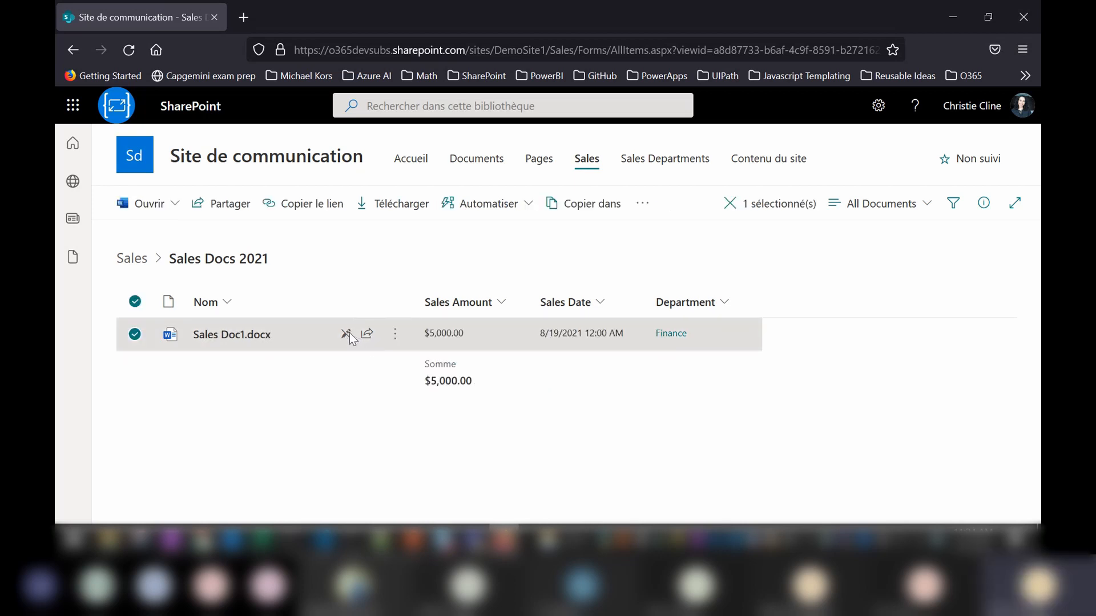
Open Sales Doc1.docx in Word as the test user, dismiss the privacy notice, check for editing options and close the document.
{"action": "double_click", "coordinate": [343, 334]}
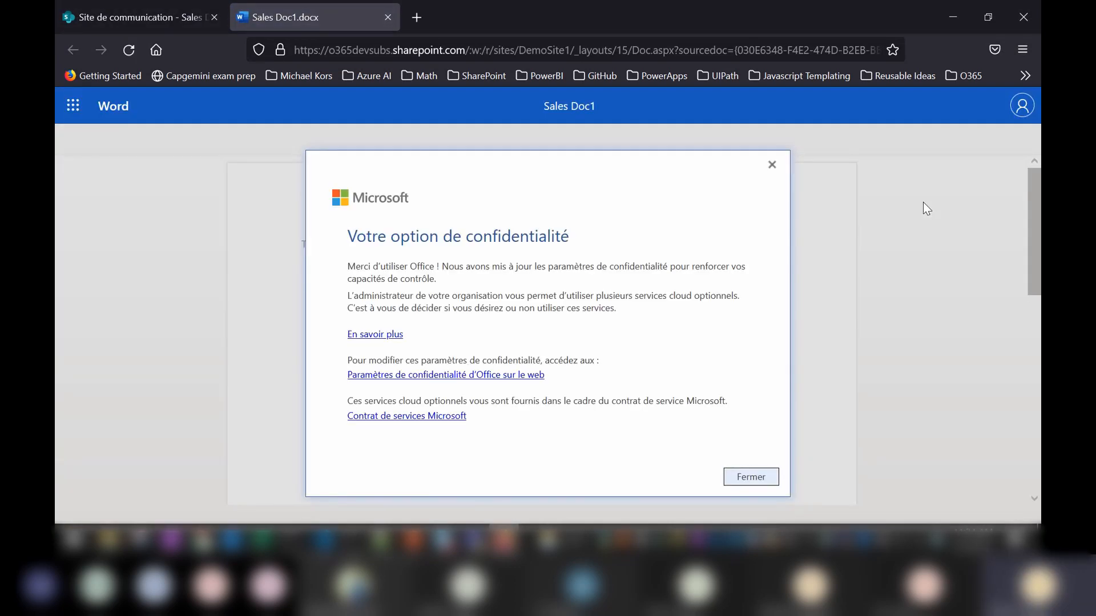
{"action": "left_click", "coordinate": [772, 165]}
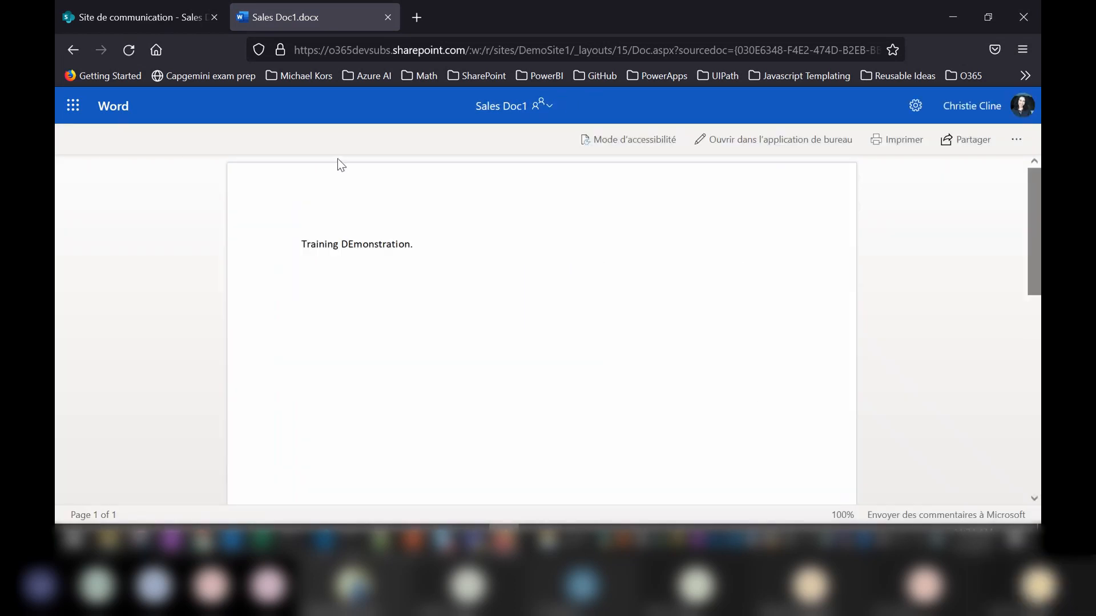
{"action": "left_click", "coordinate": [387, 18]}
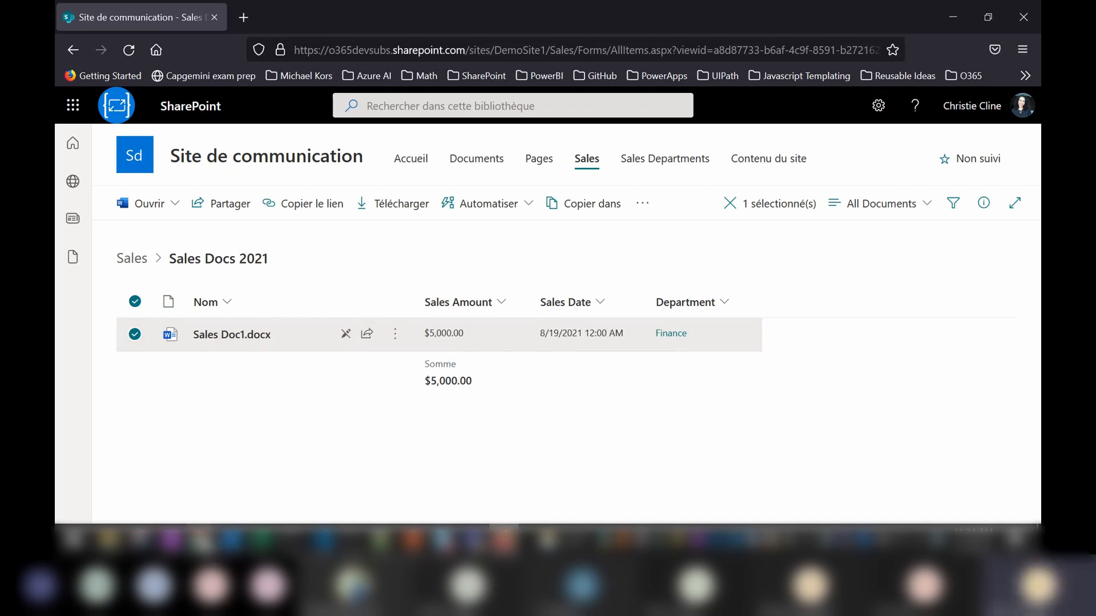
Switch to Chrome and open the advanced permissions page for Sales Doc1.docx from its access settings.
{"action": "mouse_move", "coordinate": [201, 539]}
{"action": "left_click", "coordinate": [300, 494]}
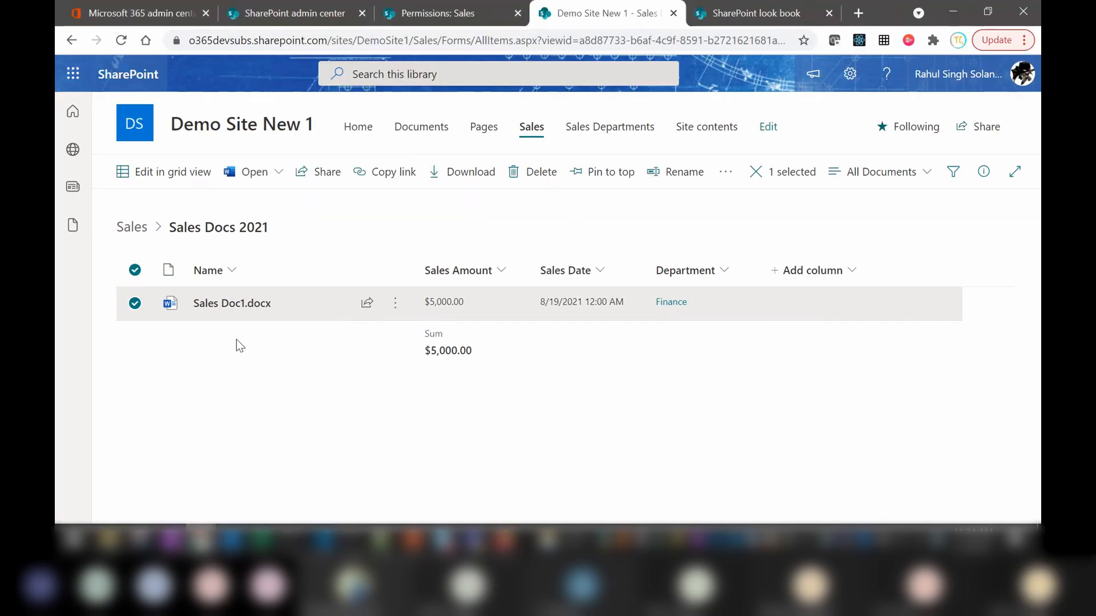
{"action": "left_click", "coordinate": [397, 311]}
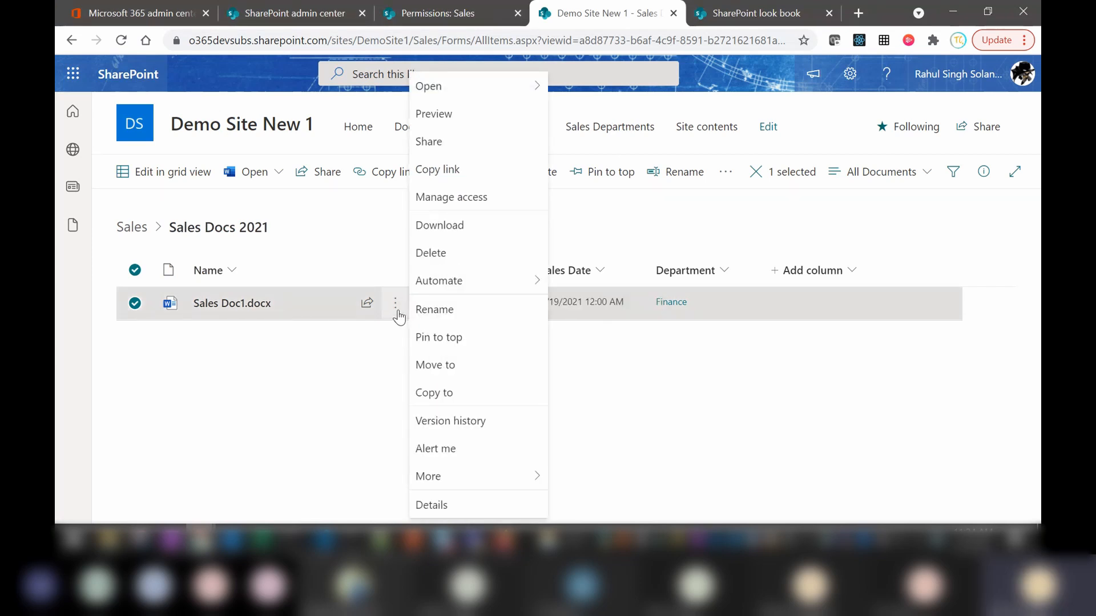
{"action": "left_click", "coordinate": [456, 201]}
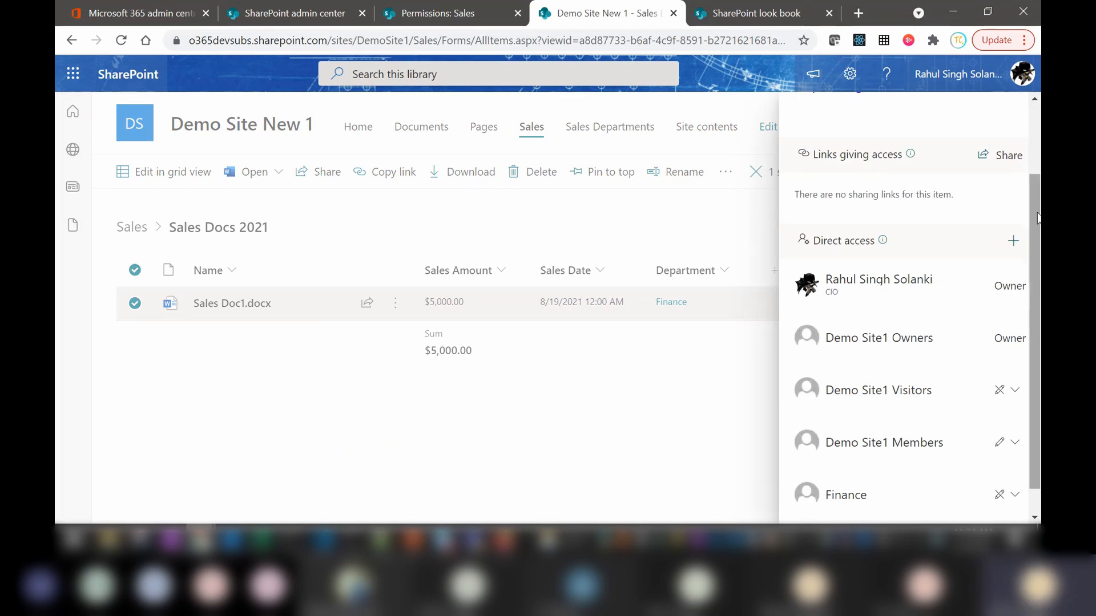
{"action": "scroll", "coordinate": [1039, 387], "scroll_direction": "down", "scroll_amount": 2}
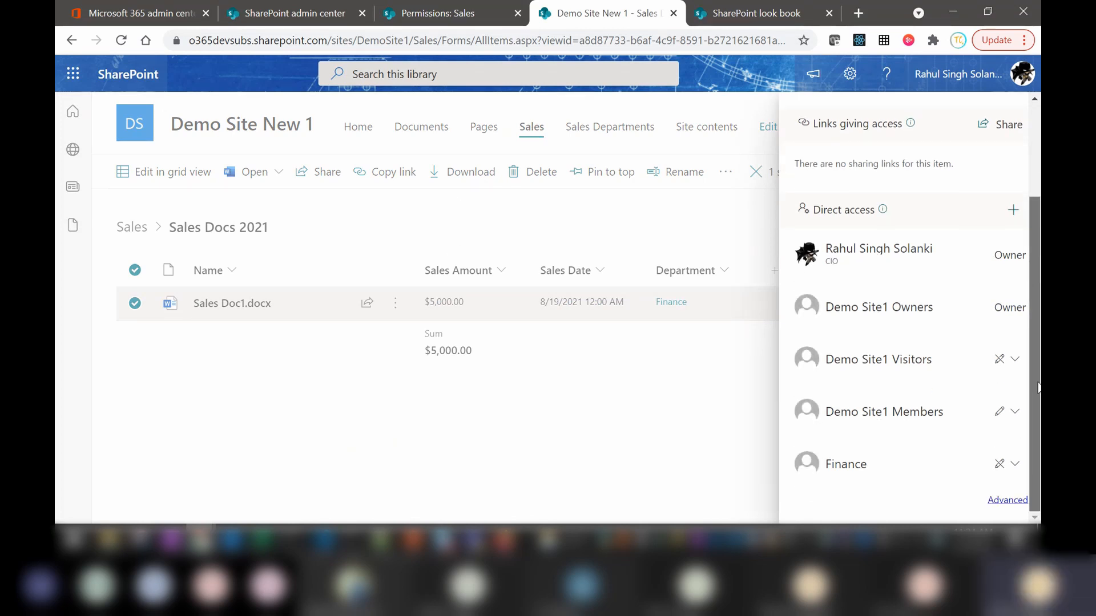
{"action": "left_click", "coordinate": [1014, 501]}
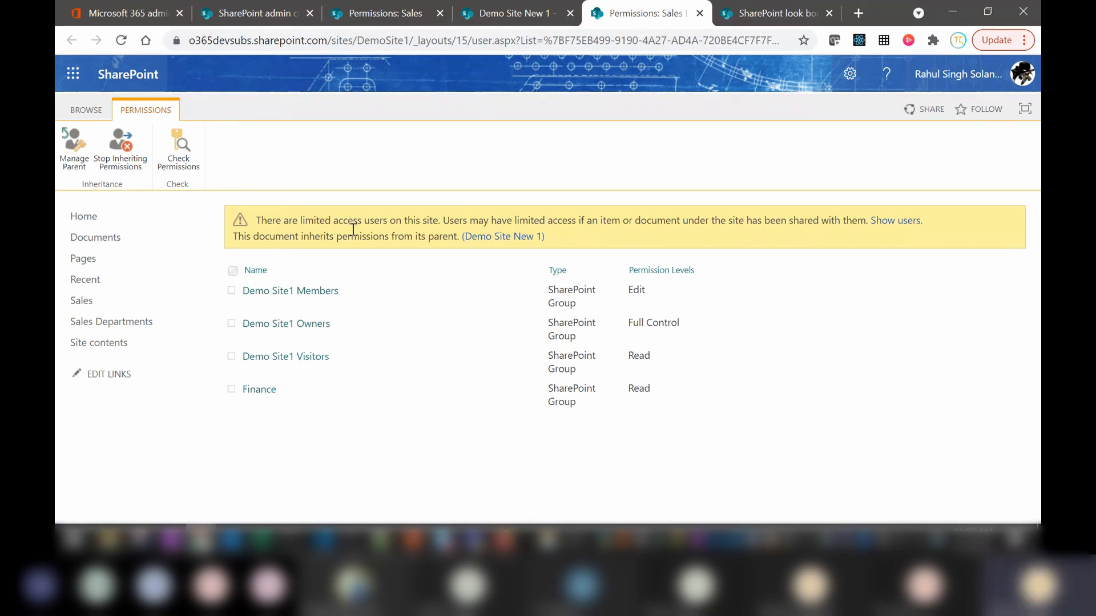
Stop Sales Doc1.docx from inheriting permissions and grant the Finance group Contribute No Delete on it.
{"action": "left_click", "coordinate": [123, 154]}
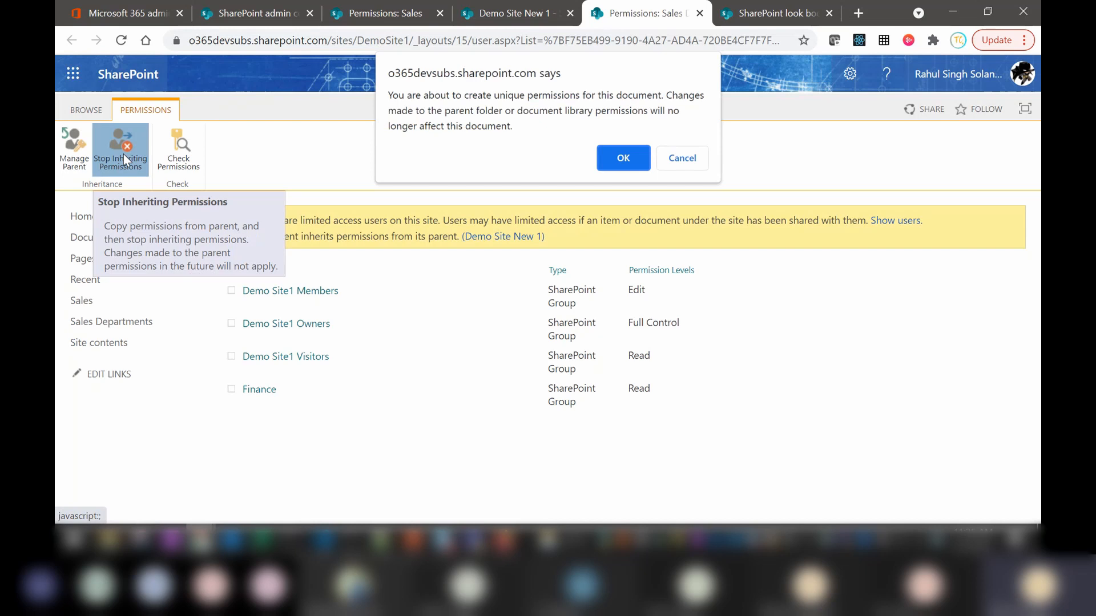
{"action": "left_click", "coordinate": [625, 164]}
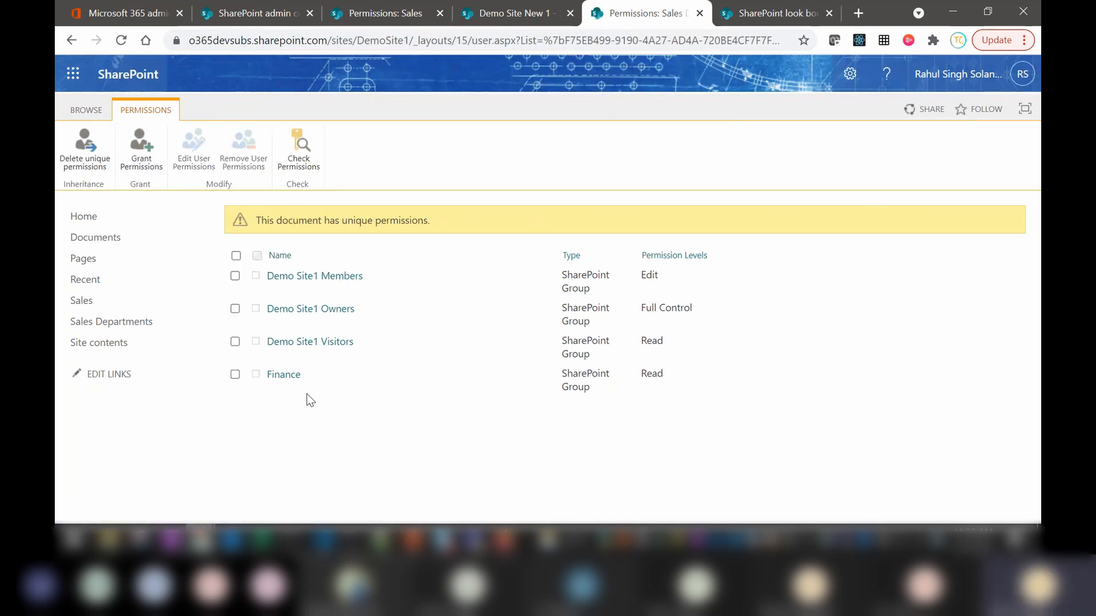
{"action": "left_click", "coordinate": [235, 375]}
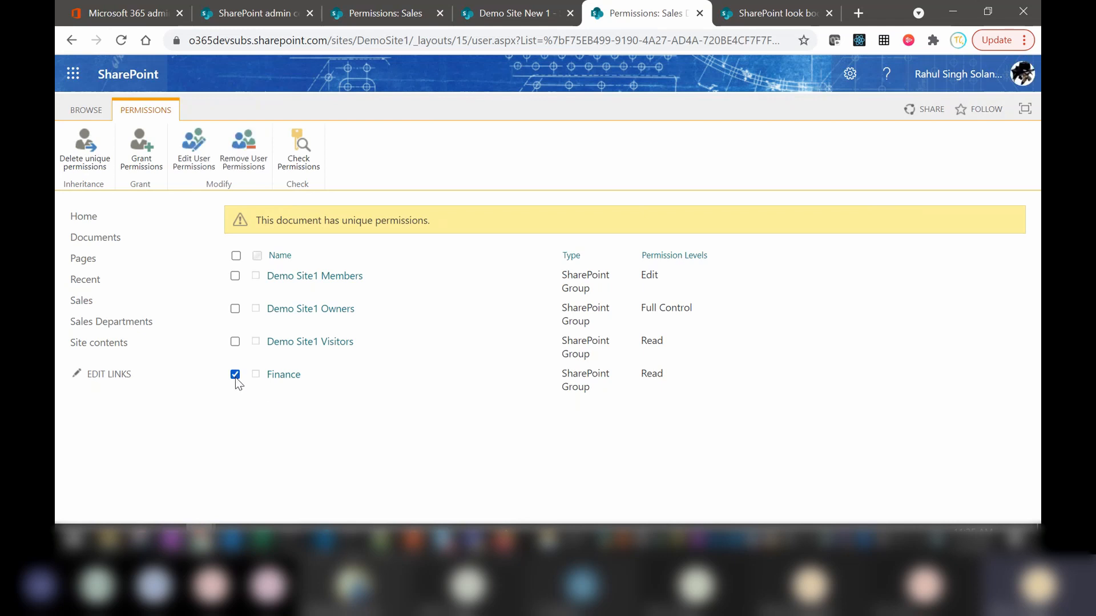
{"action": "left_click", "coordinate": [188, 152]}
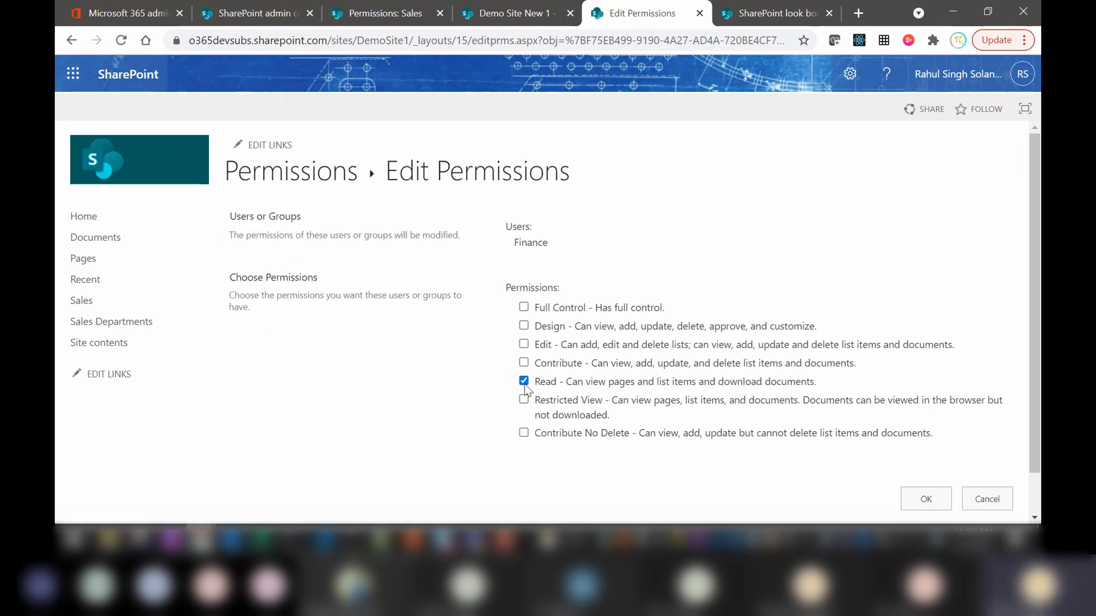
{"action": "left_click", "coordinate": [523, 433]}
{"action": "left_click", "coordinate": [925, 500]}
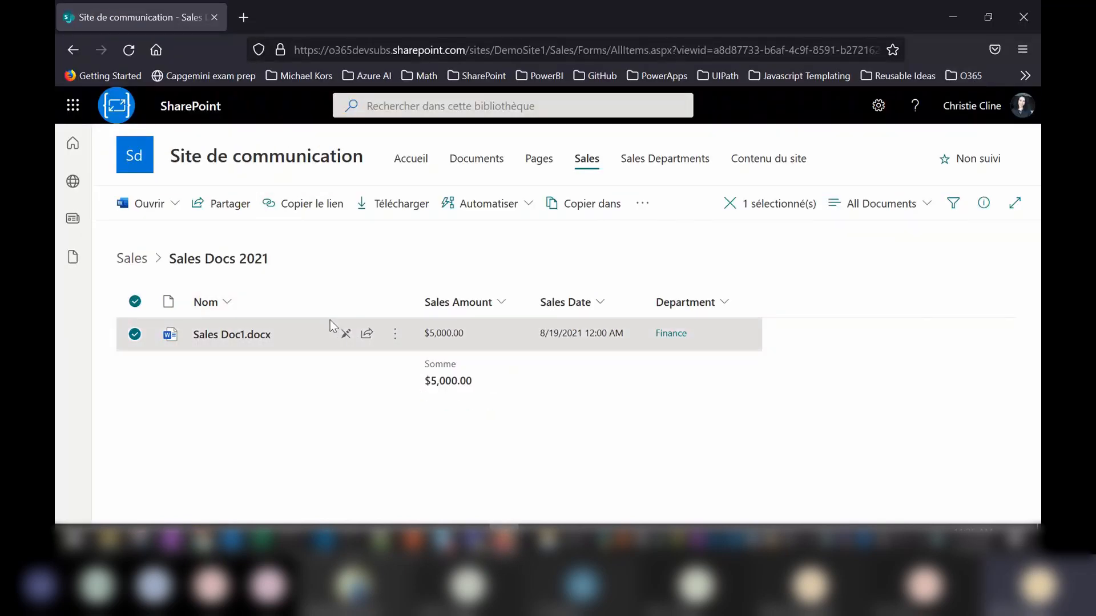
Switch to Firefox and reload the Sales Docs 2021 folder to check the test user's access to Sales Doc1.docx.
{"action": "left_click", "coordinate": [133, 58]}
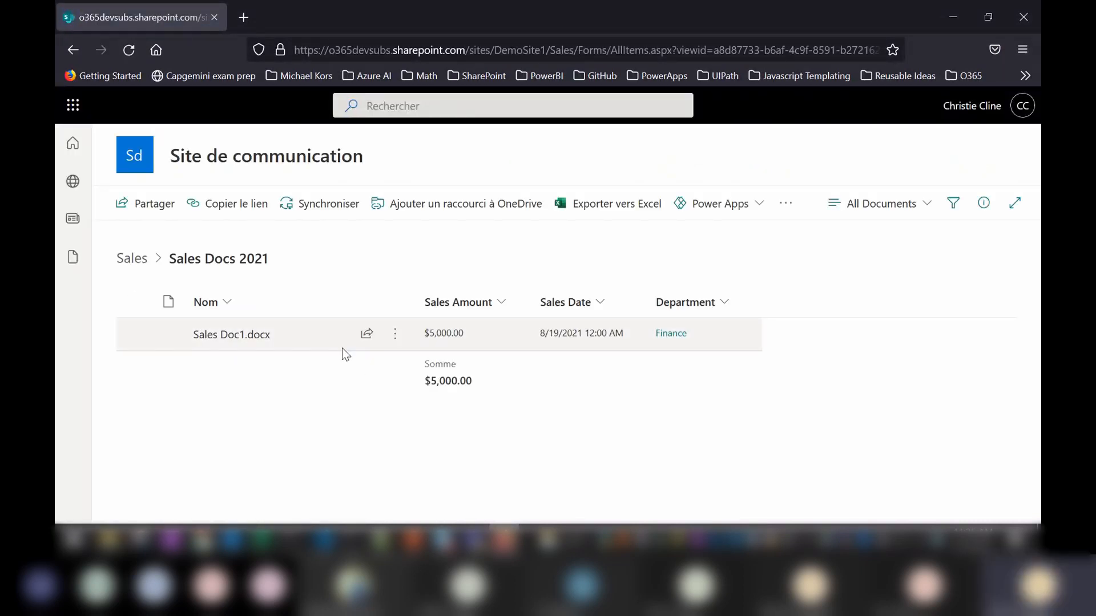
Review the actions available for Sales Doc1.docx in the Sales Docs 2021 folder and reload the page.
{"action": "left_click", "coordinate": [303, 346]}
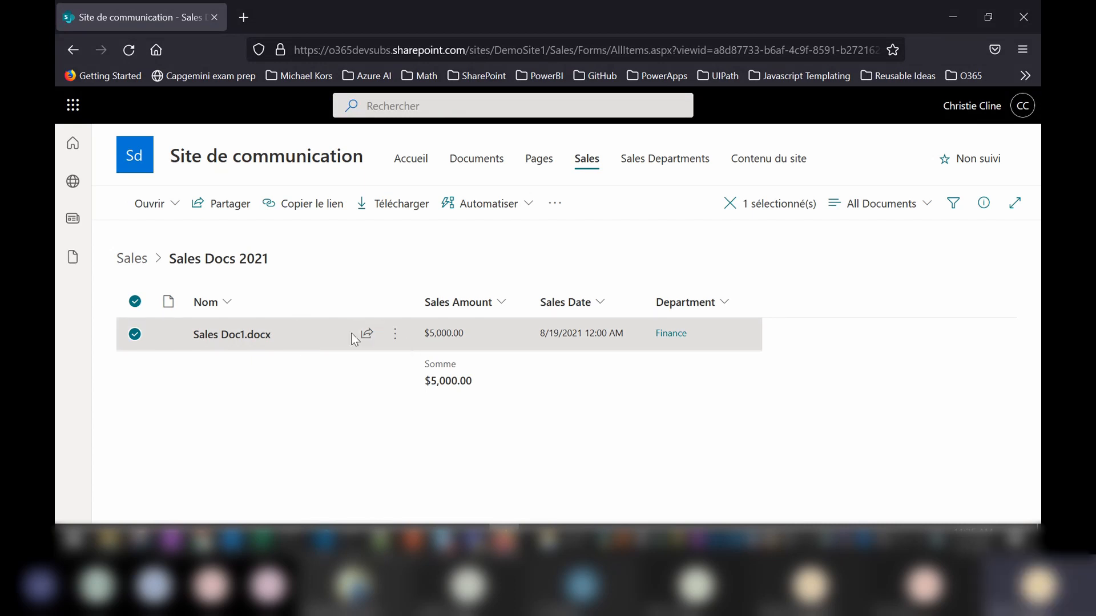
{"action": "mouse_move", "coordinate": [392, 335]}
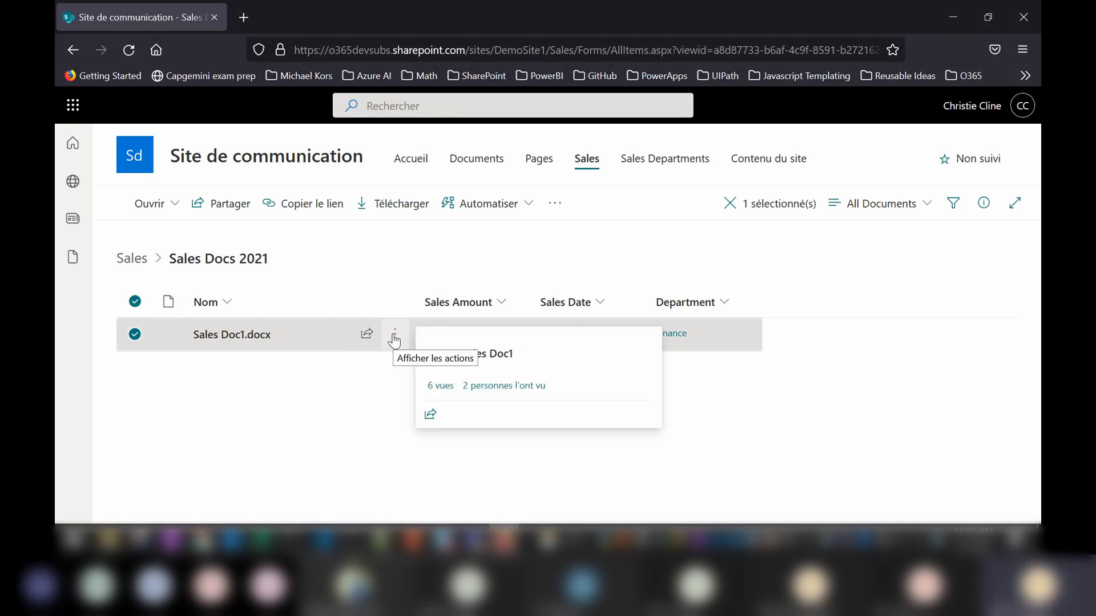
{"action": "left_click", "coordinate": [554, 205]}
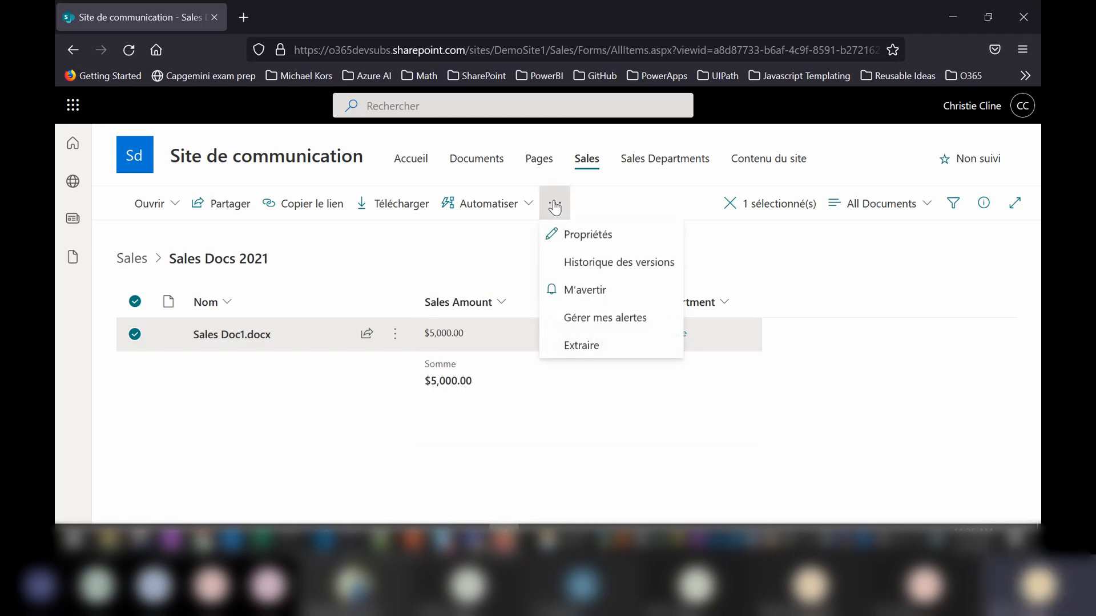
{"action": "left_click", "coordinate": [127, 55]}
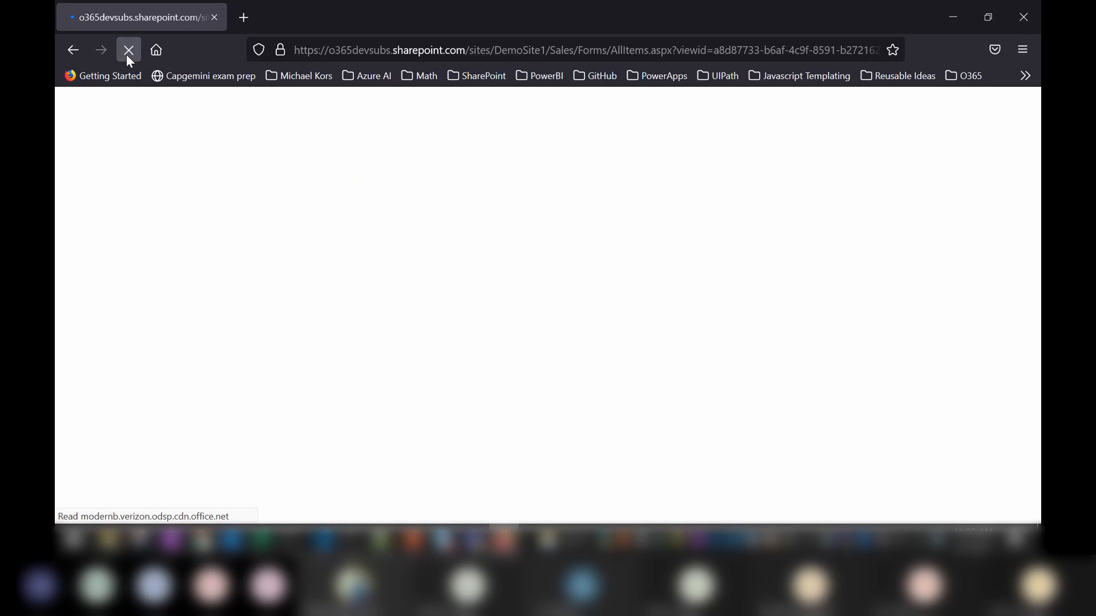
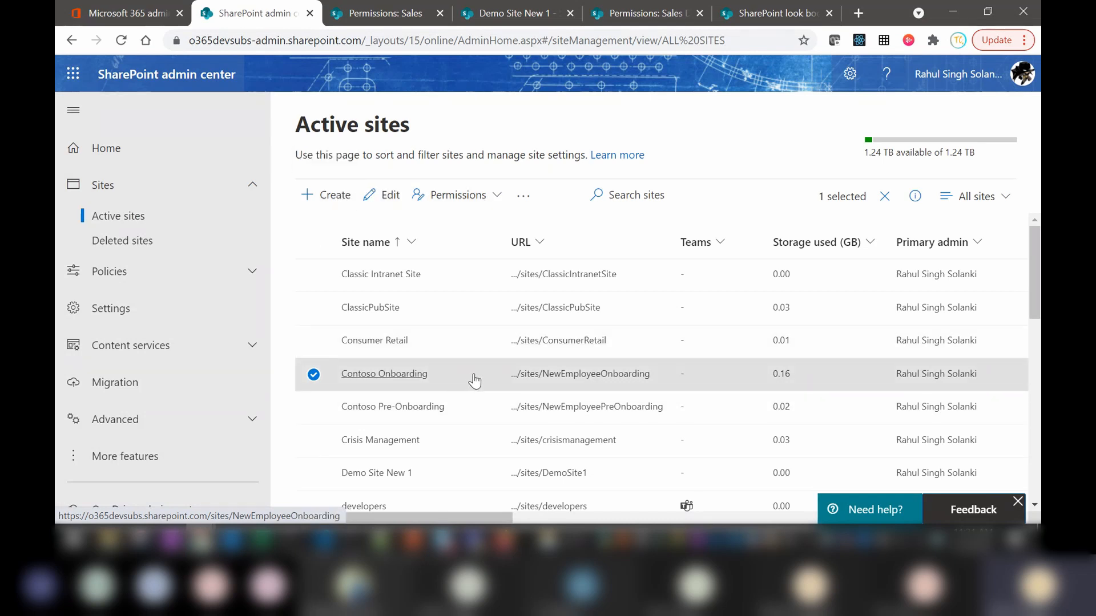
Select only the Demo Site New 1 site and view its hub registration and association options.
{"action": "left_click", "coordinate": [312, 375]}
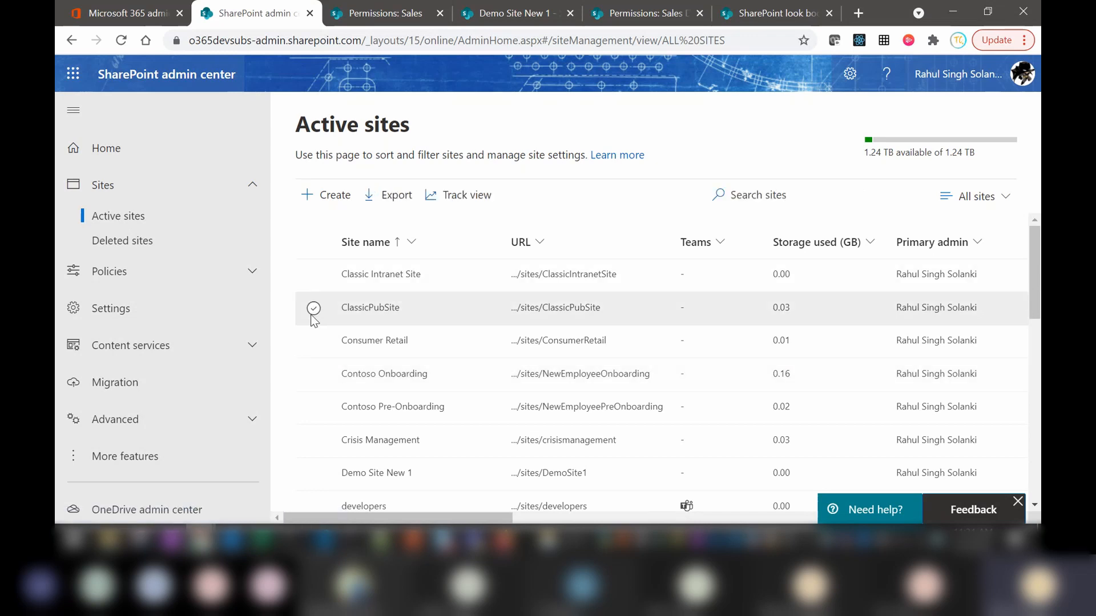
{"action": "left_click", "coordinate": [311, 474]}
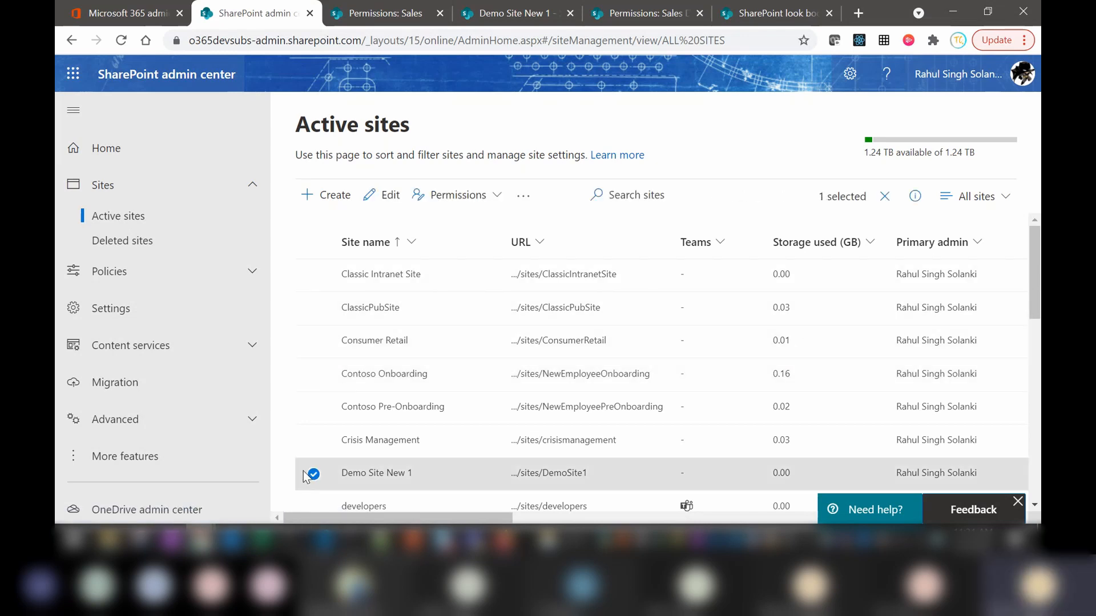
{"action": "left_click", "coordinate": [525, 197]}
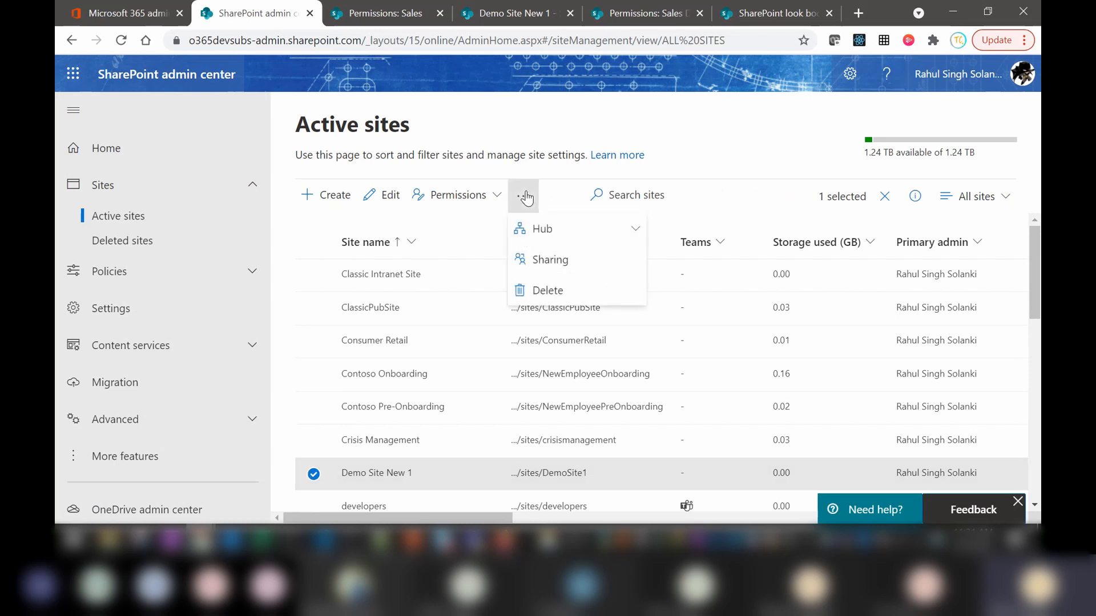
{"action": "mouse_move", "coordinate": [627, 233]}
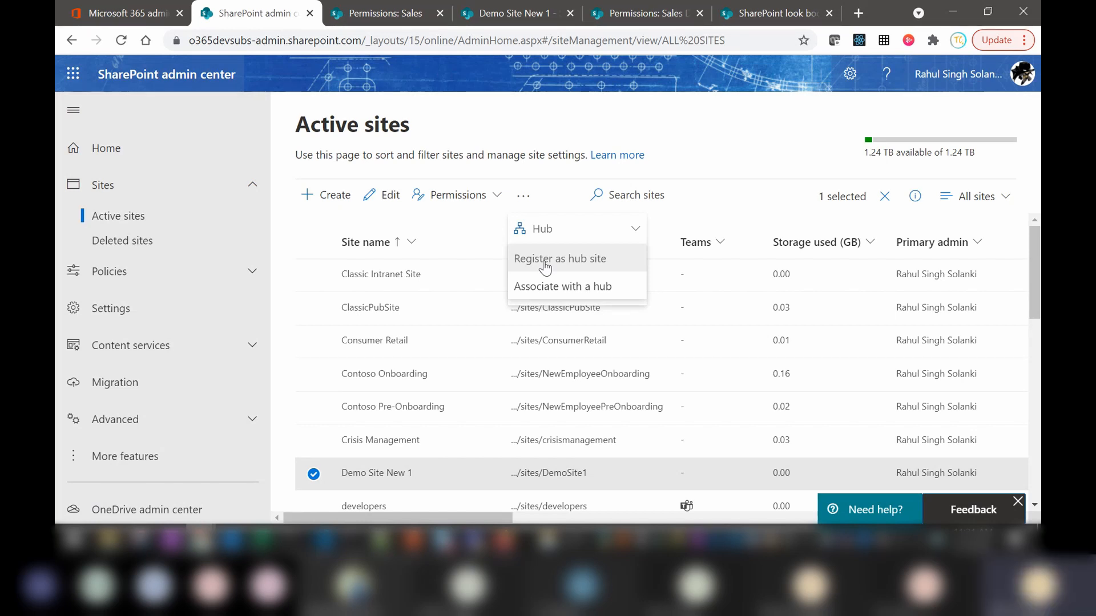
{"action": "left_click", "coordinate": [694, 140]}
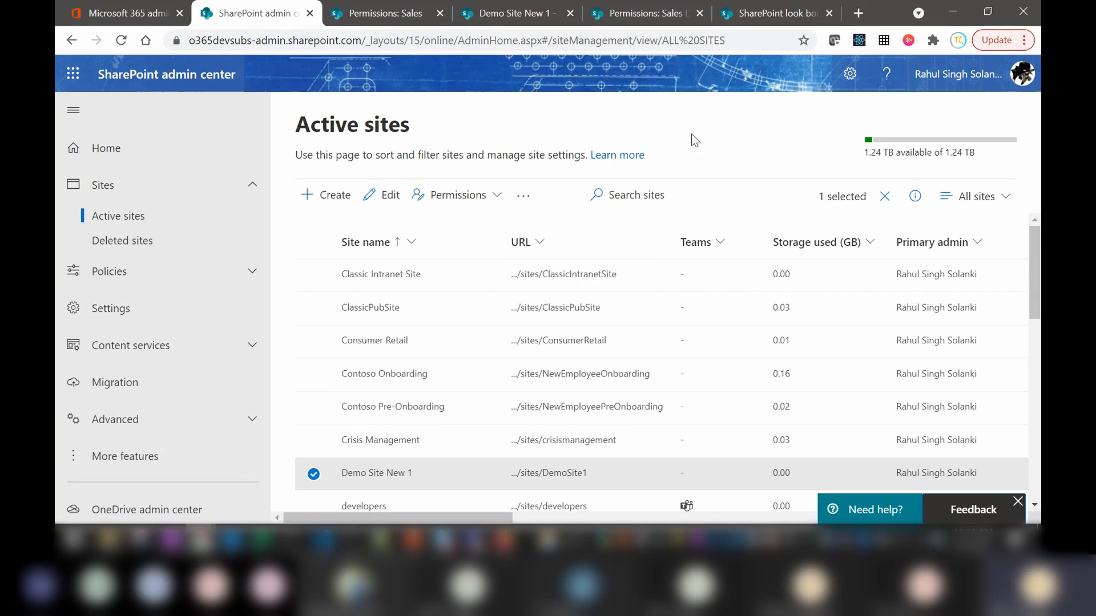
Select the Crisis Management site instead of Demo Site New 1 and check its hub options.
{"action": "left_click", "coordinate": [314, 474]}
{"action": "left_click", "coordinate": [314, 442]}
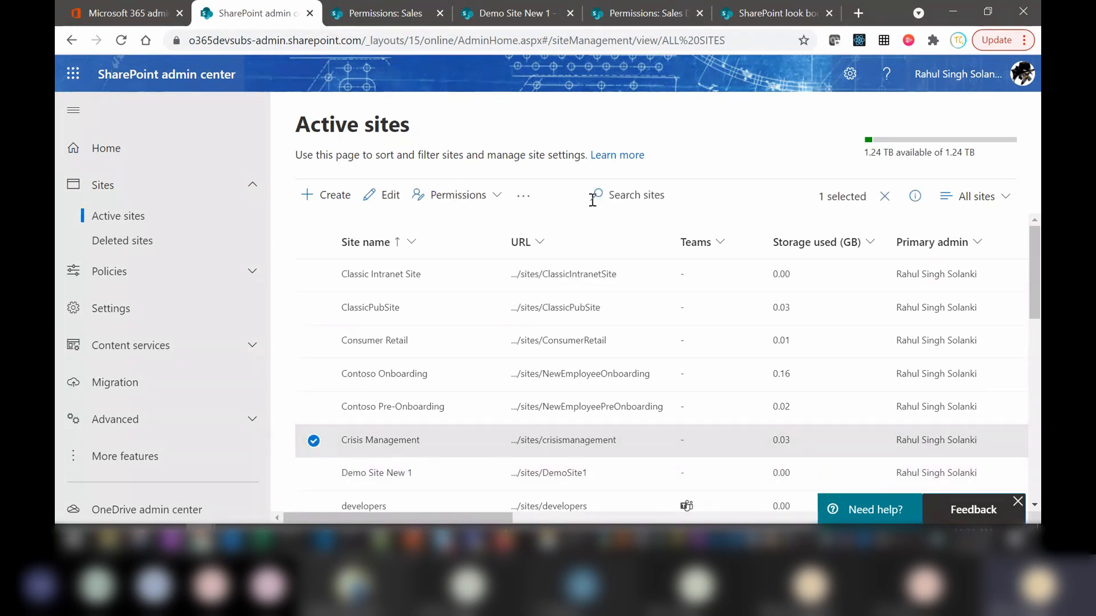
{"action": "left_click", "coordinate": [523, 195]}
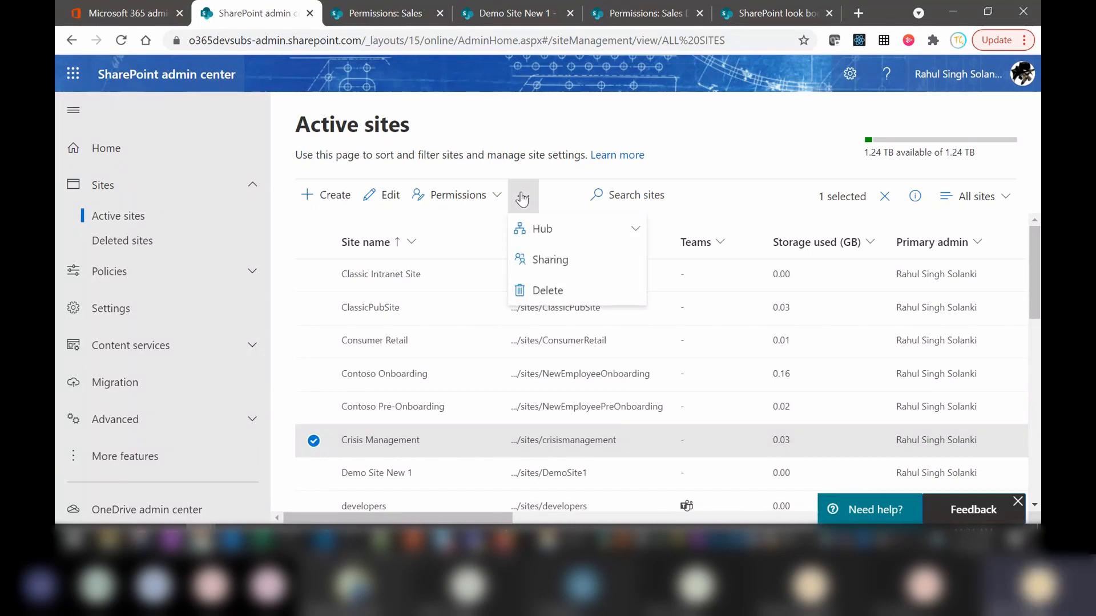
{"action": "left_click", "coordinate": [614, 233]}
{"action": "left_click", "coordinate": [614, 233]}
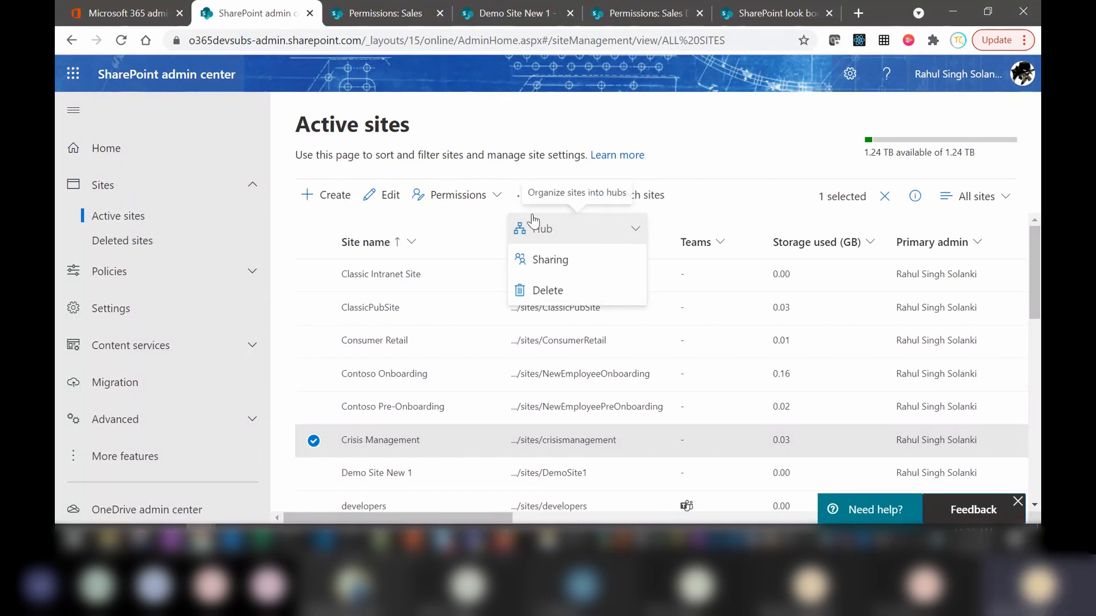
Try associating the Crisis Management site with the MyHubSite hub, discard the choice and close the site details.
{"action": "left_click", "coordinate": [381, 197]}
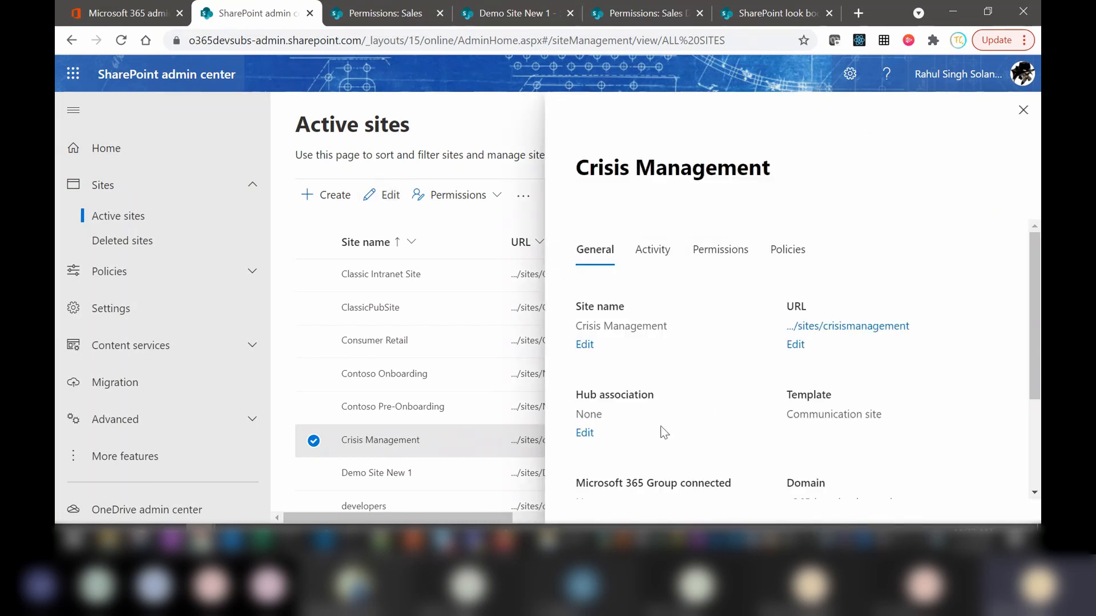
{"action": "left_click", "coordinate": [585, 433]}
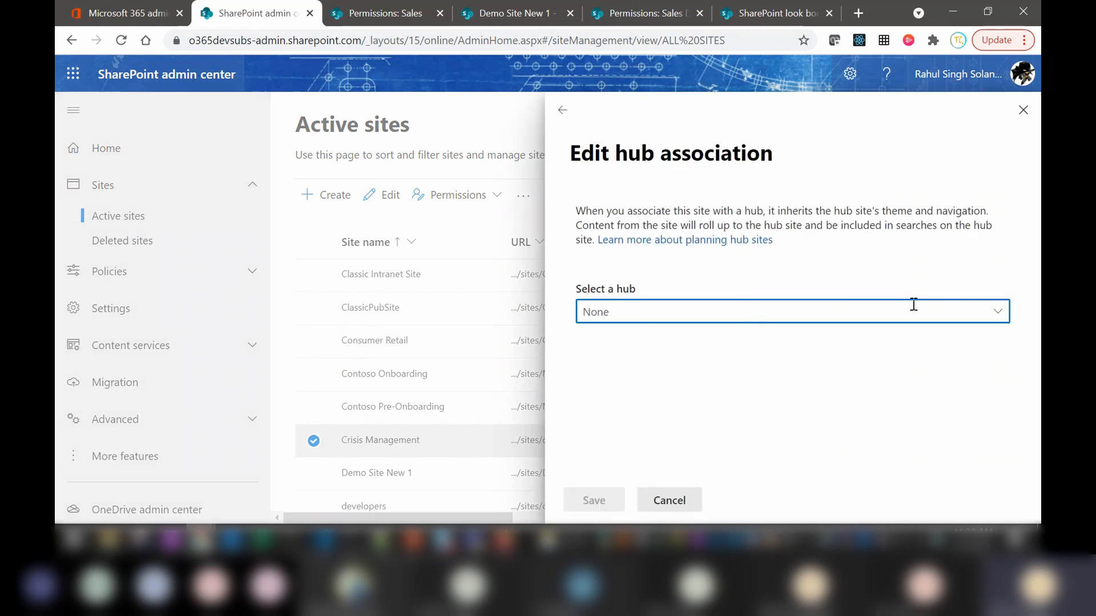
{"action": "left_click", "coordinate": [997, 312]}
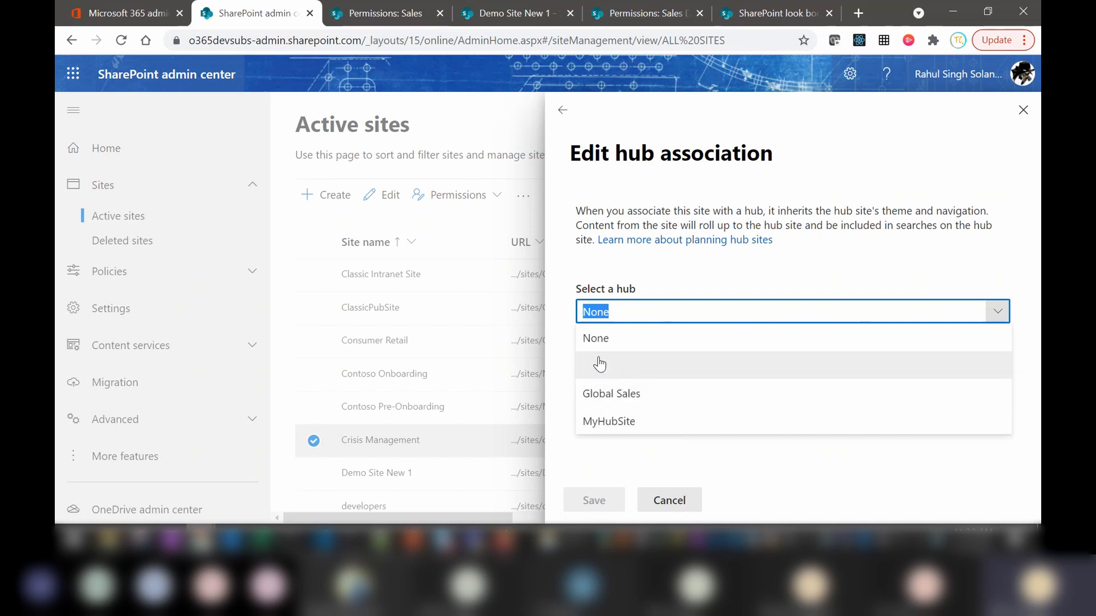
{"action": "left_click", "coordinate": [609, 422]}
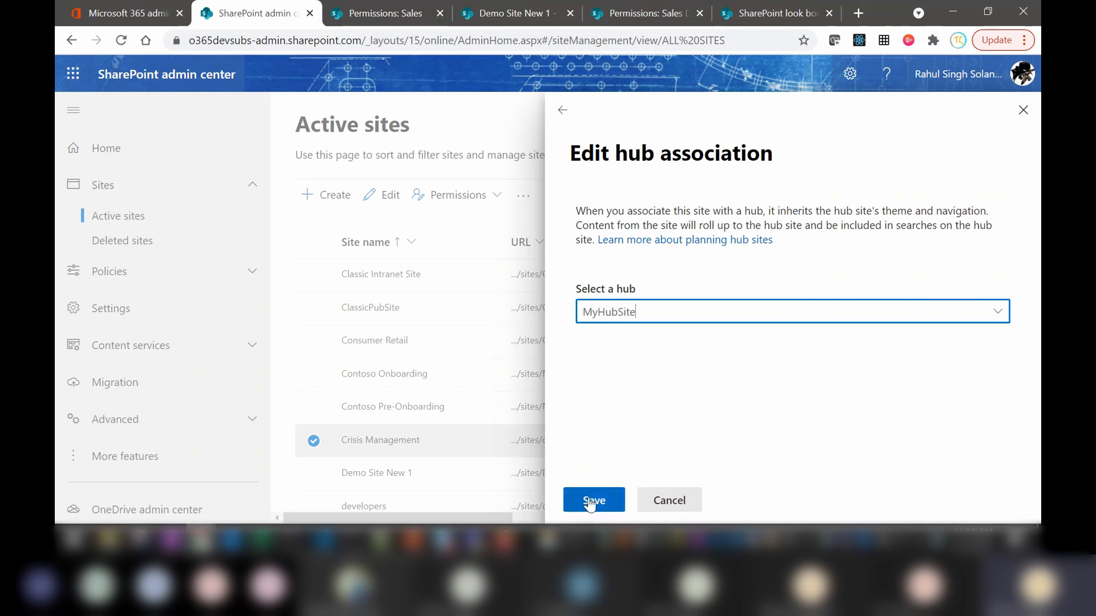
{"action": "left_click", "coordinate": [666, 502]}
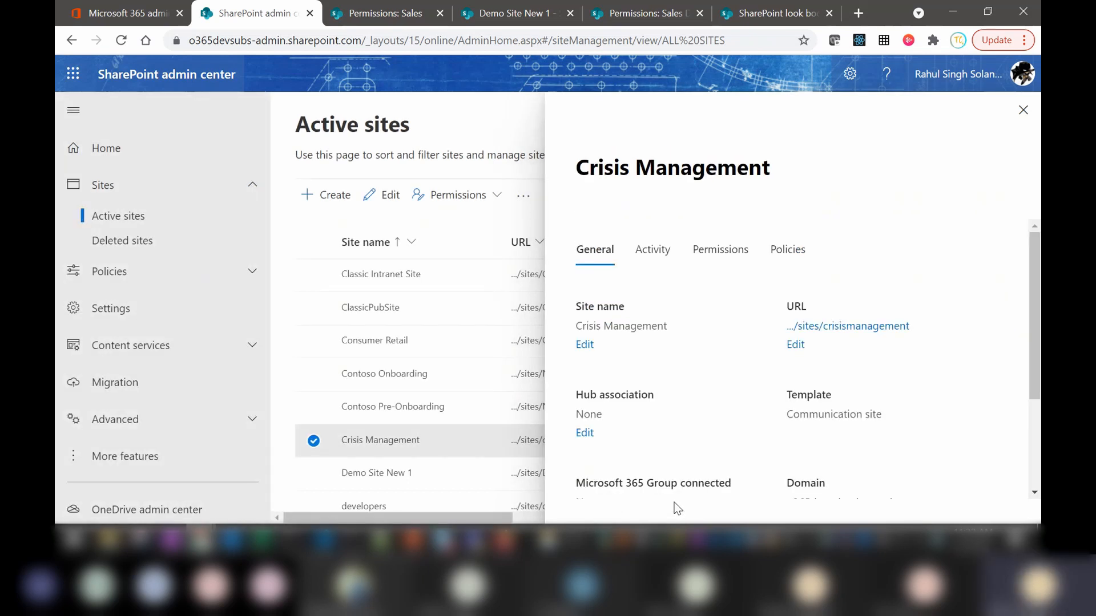
{"action": "left_click", "coordinate": [1023, 112]}
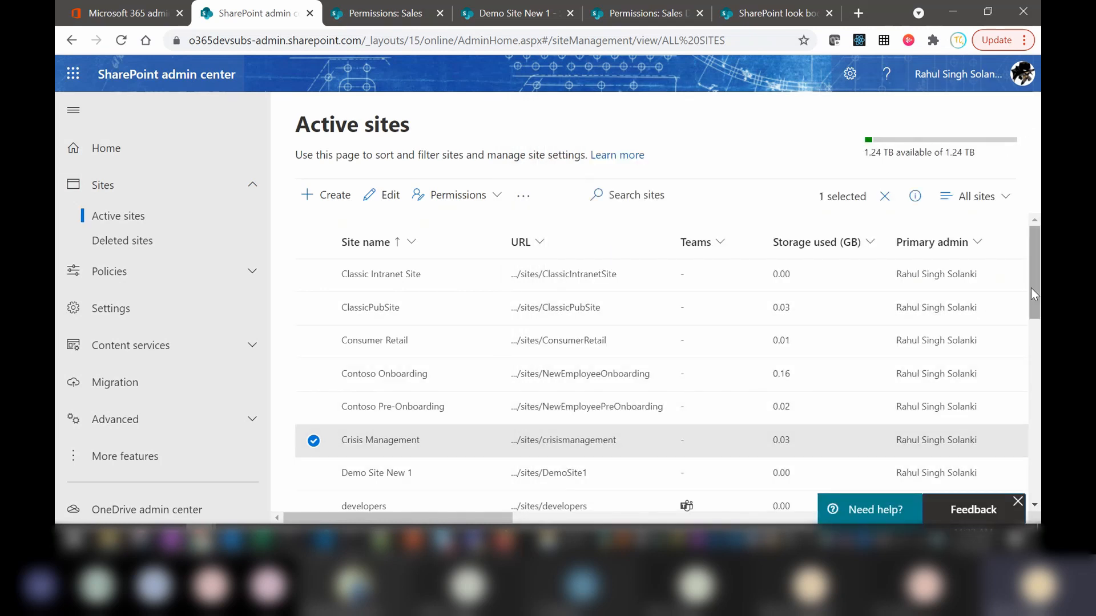
Open the Contoso Pre-Onboarding site from its details, view the Help & Support and Contoso 101 links, and return to the active sites list.
{"action": "mouse_move", "coordinate": [1033, 286]}
{"action": "left_mouse_down"}
{"action": "mouse_move", "coordinate": [1040, 411]}
{"action": "mouse_move", "coordinate": [1038, 282]}
{"action": "left_mouse_up"}
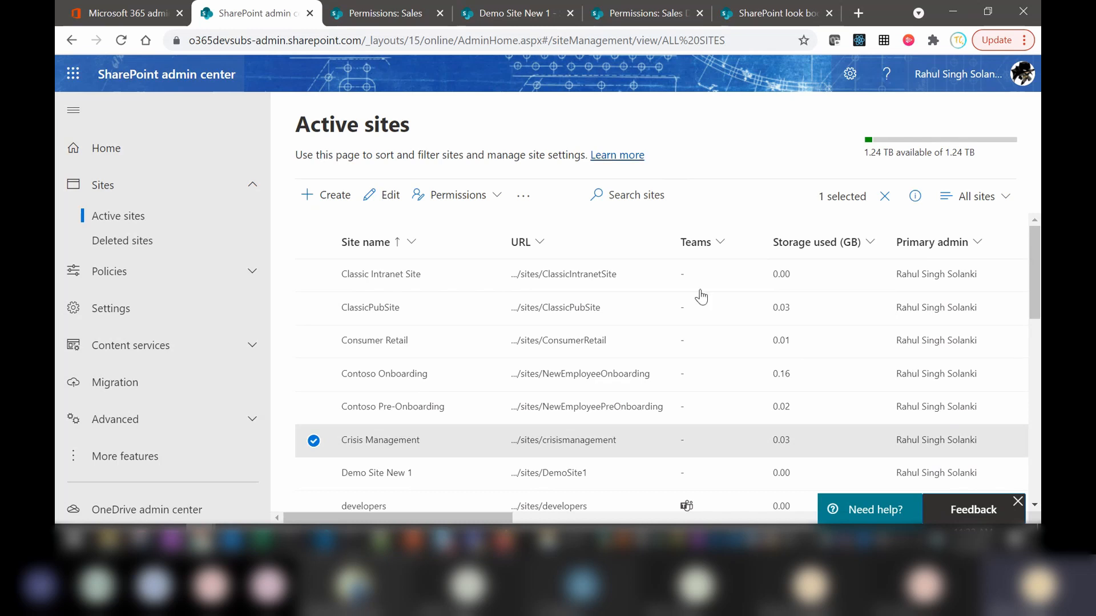
{"action": "left_click", "coordinate": [439, 407]}
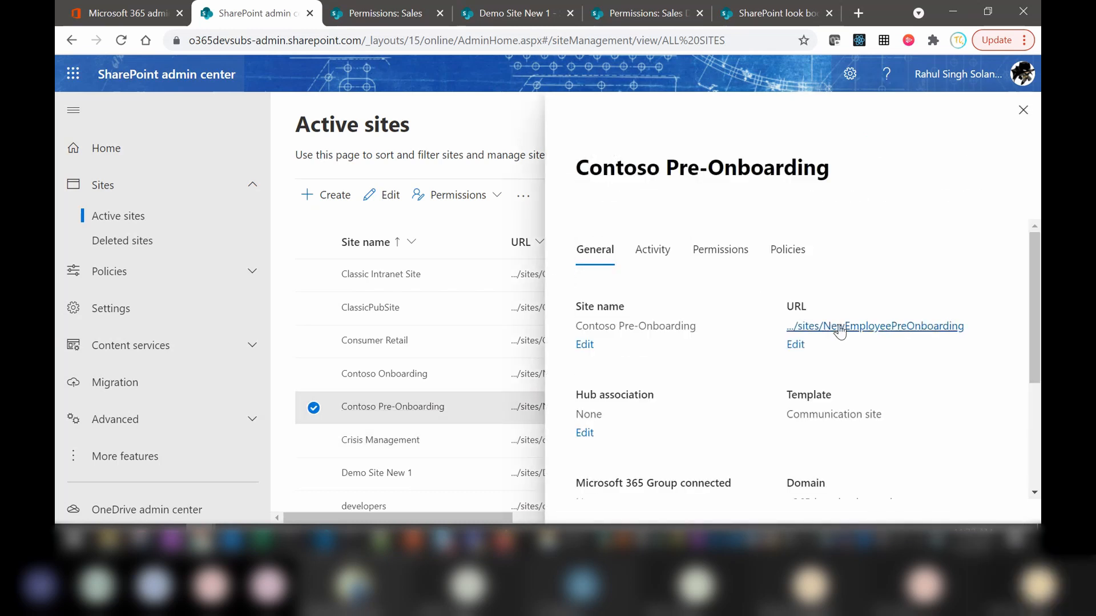
{"action": "left_click", "coordinate": [840, 330]}
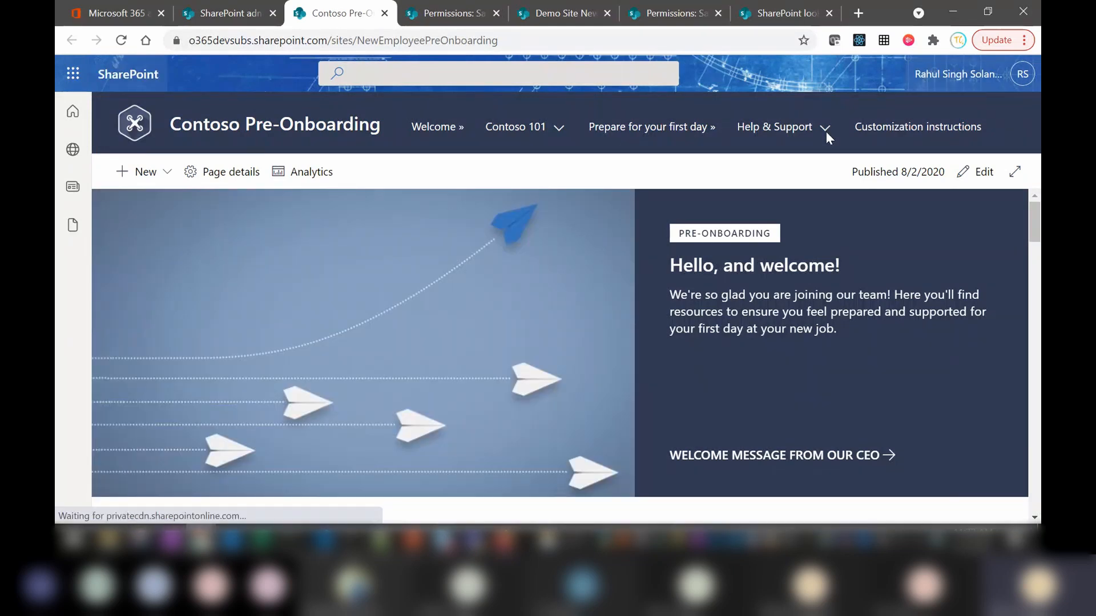
{"action": "left_click", "coordinate": [825, 129]}
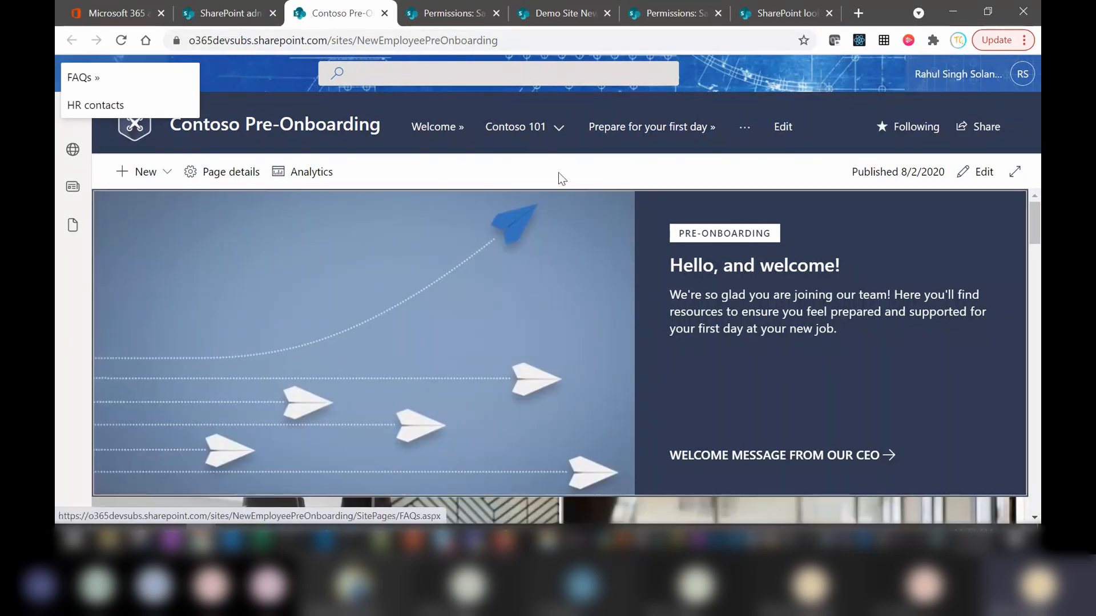
{"action": "left_click", "coordinate": [557, 126]}
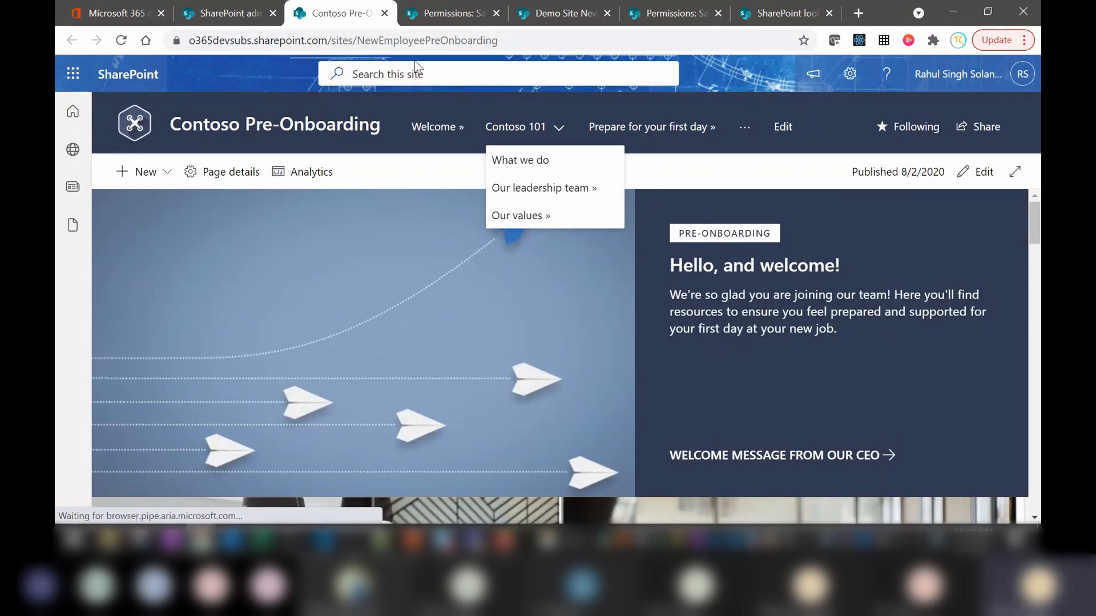
{"action": "left_click", "coordinate": [386, 13]}
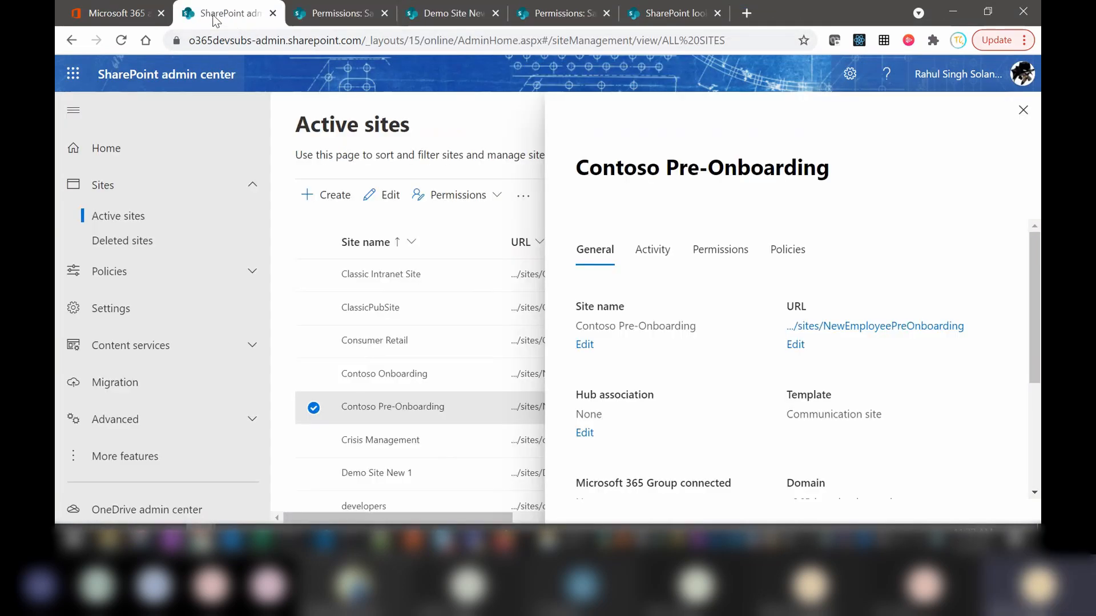
{"action": "left_click", "coordinate": [1023, 111]}
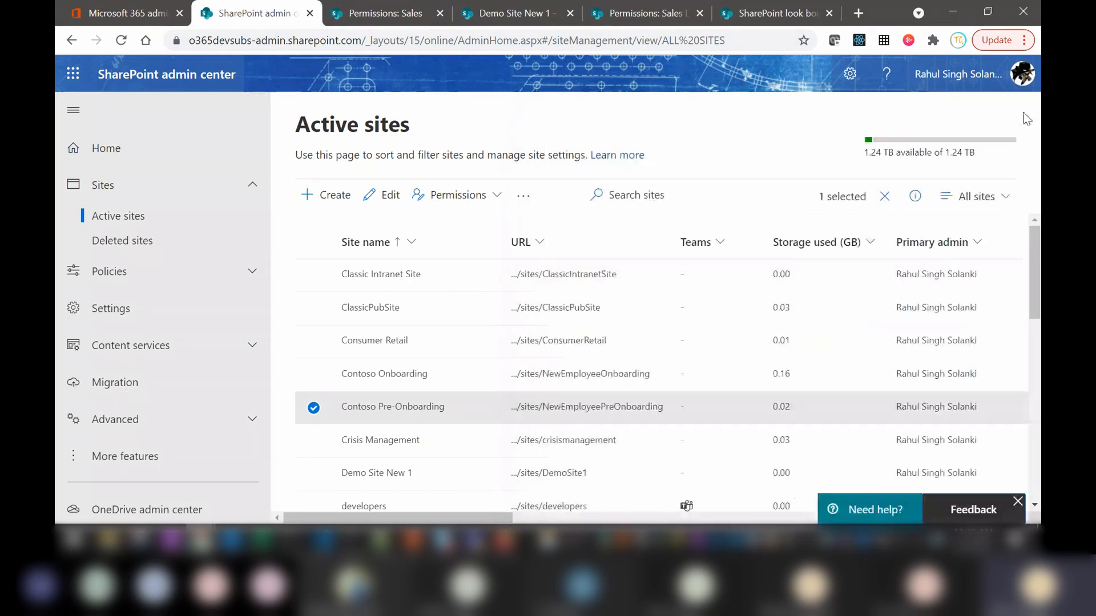
Open the Contoso Onboarding site and examine its hub navigation and site navigation links, from Who we are to Start here.
{"action": "left_click", "coordinate": [561, 375]}
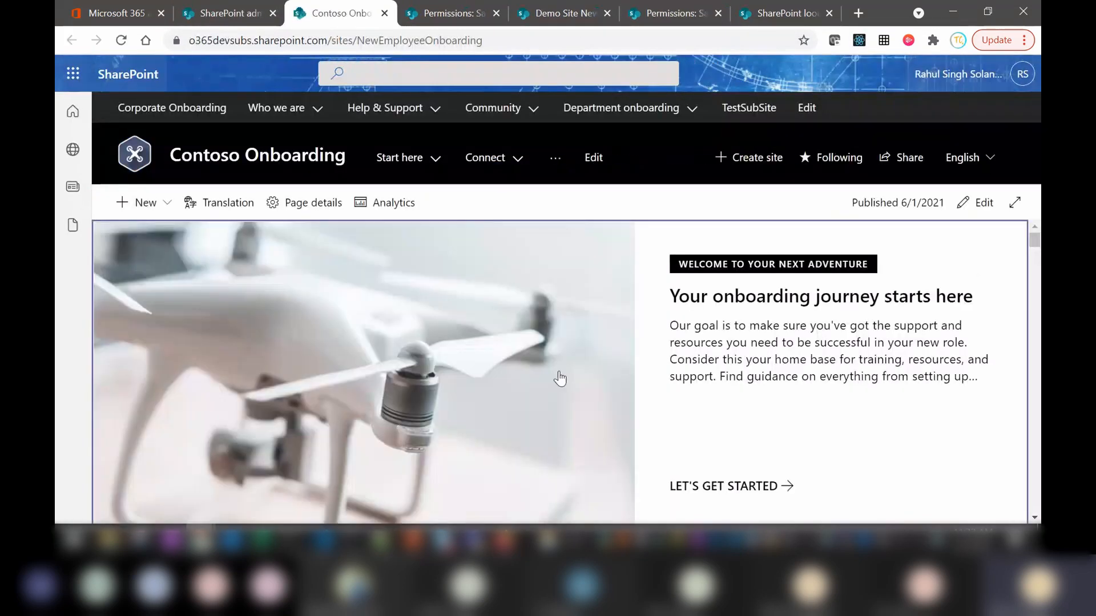
{"action": "left_click", "coordinate": [314, 106]}
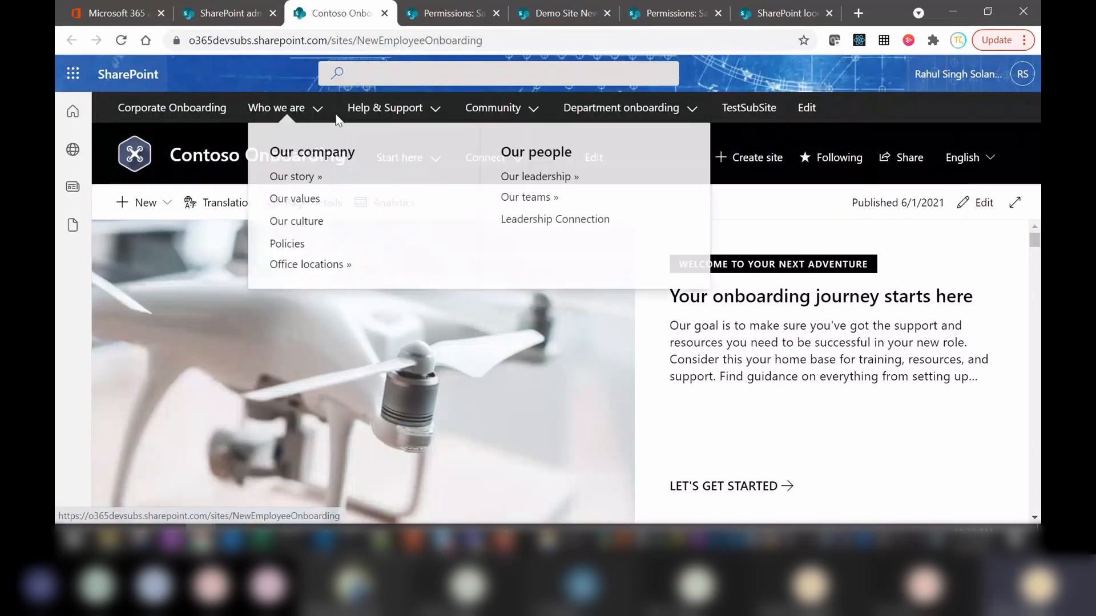
{"action": "left_click", "coordinate": [369, 107]}
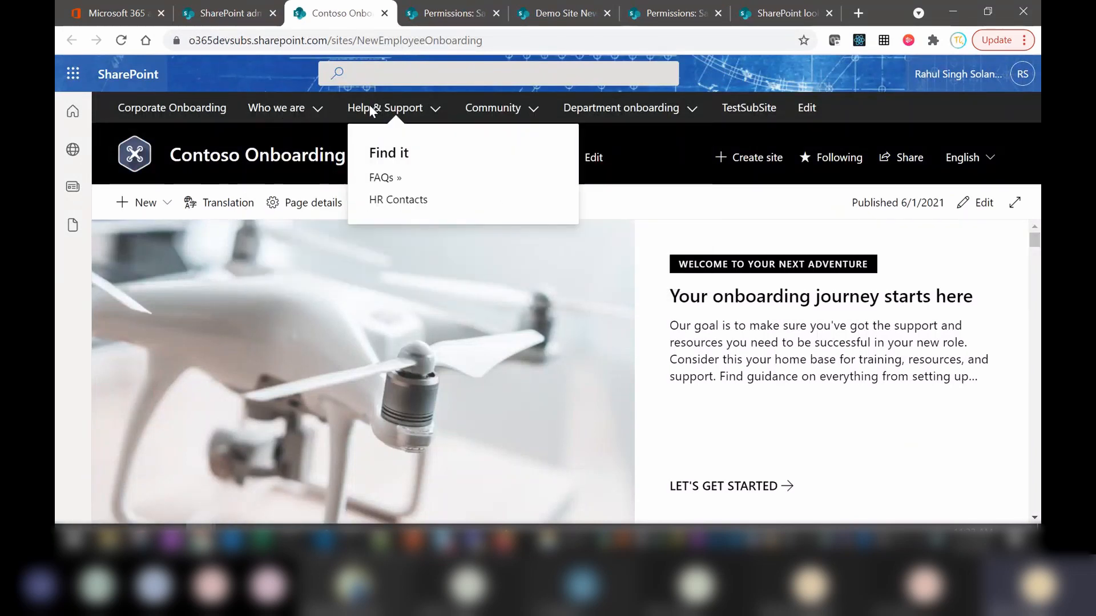
{"action": "left_click", "coordinate": [495, 109]}
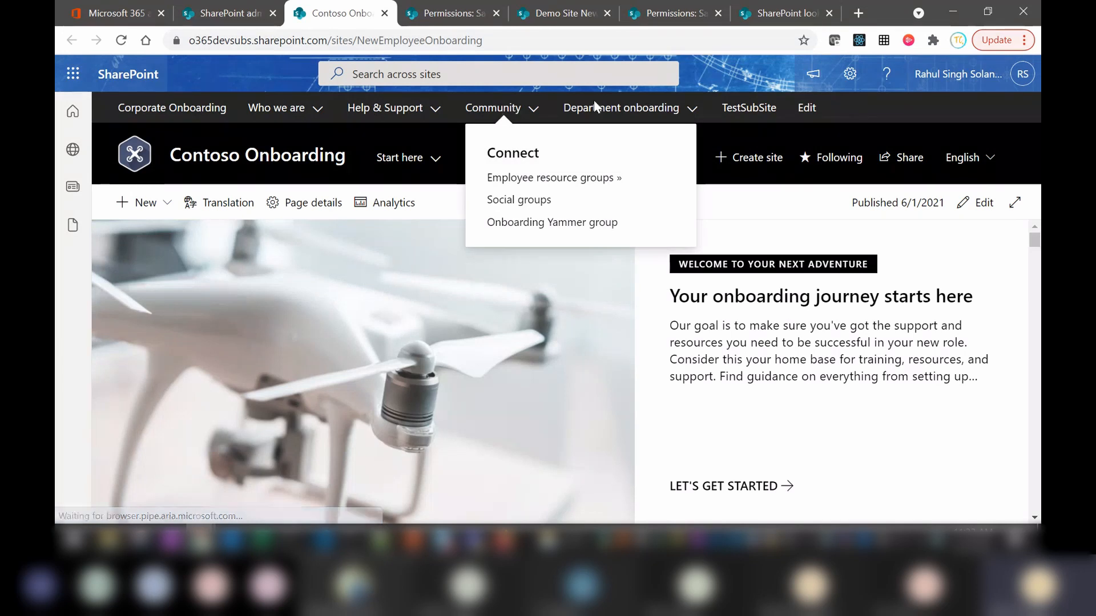
{"action": "mouse_move", "coordinate": [471, 153]}
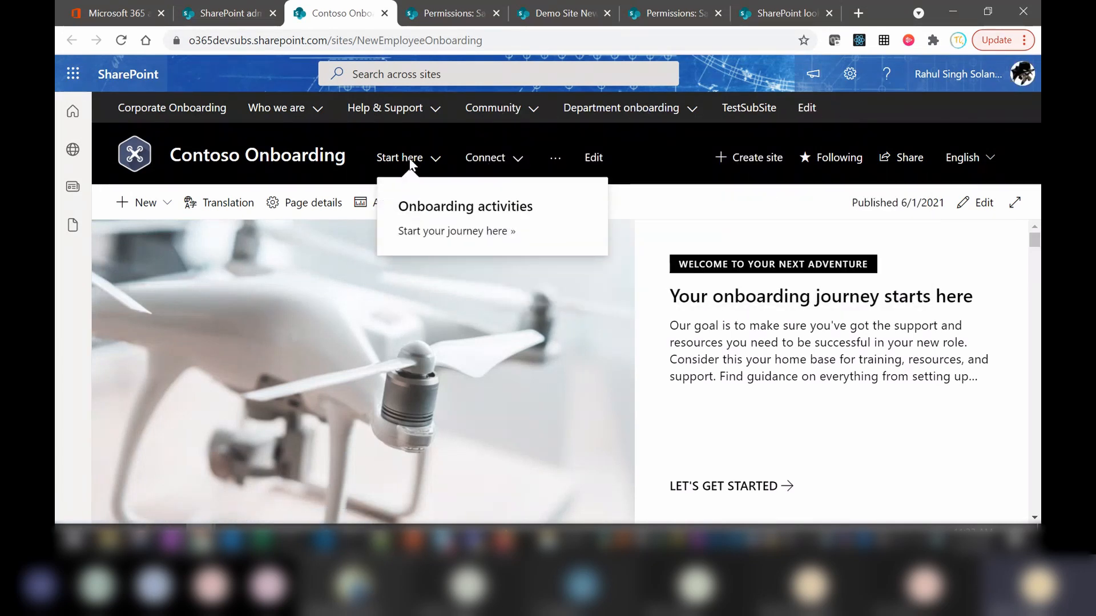
{"action": "mouse_move", "coordinate": [434, 172]}
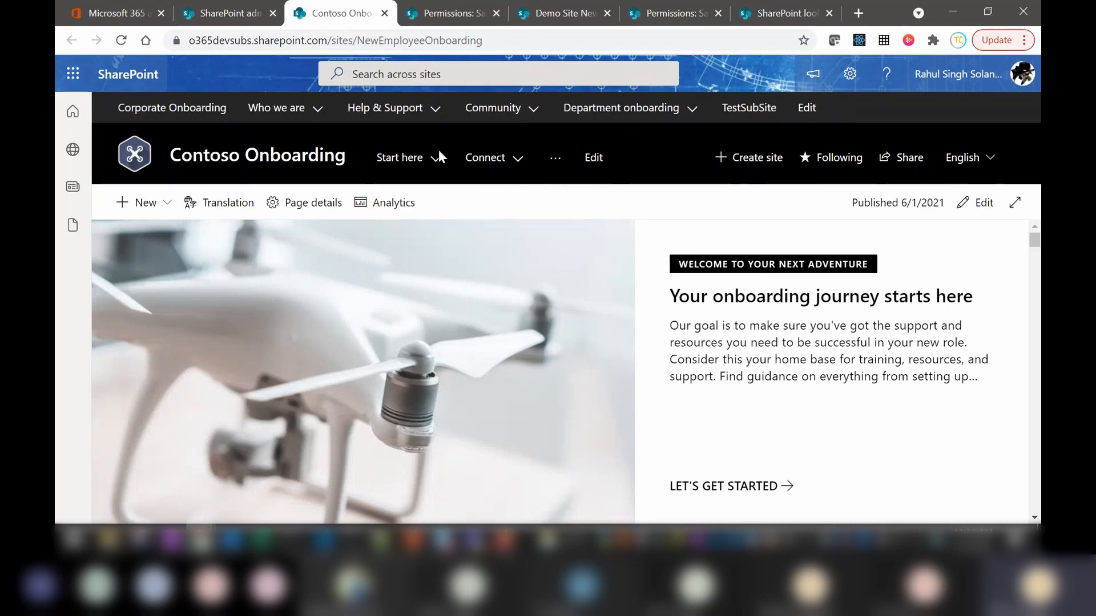
Open the Contoso Onboarding site navigation for editing and review its entries down to Customization instructions.
{"action": "left_click", "coordinate": [593, 159]}
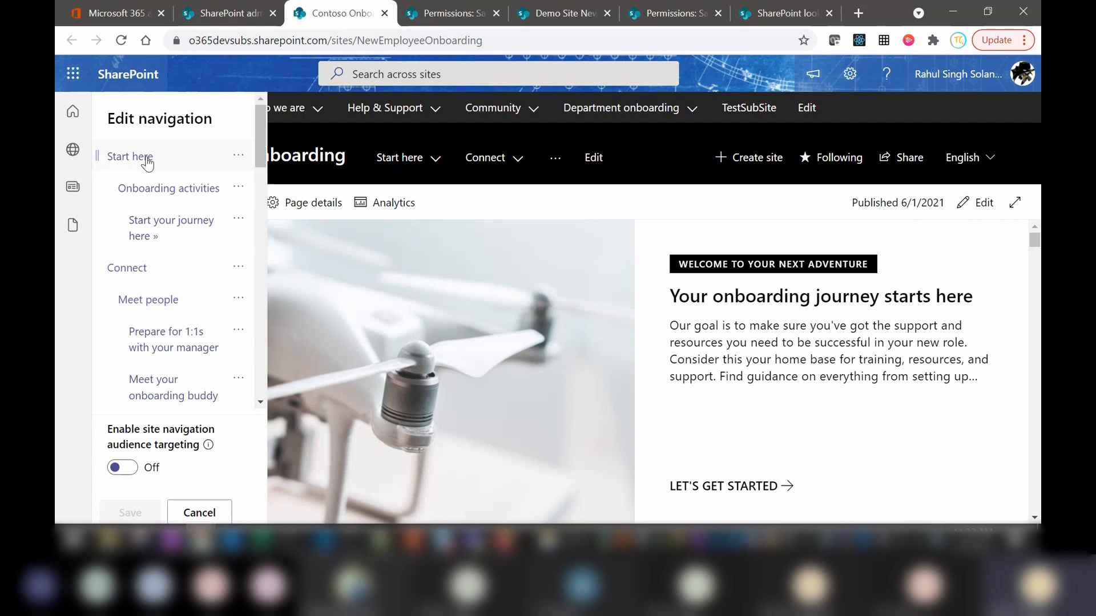
{"action": "mouse_move", "coordinate": [409, 167]}
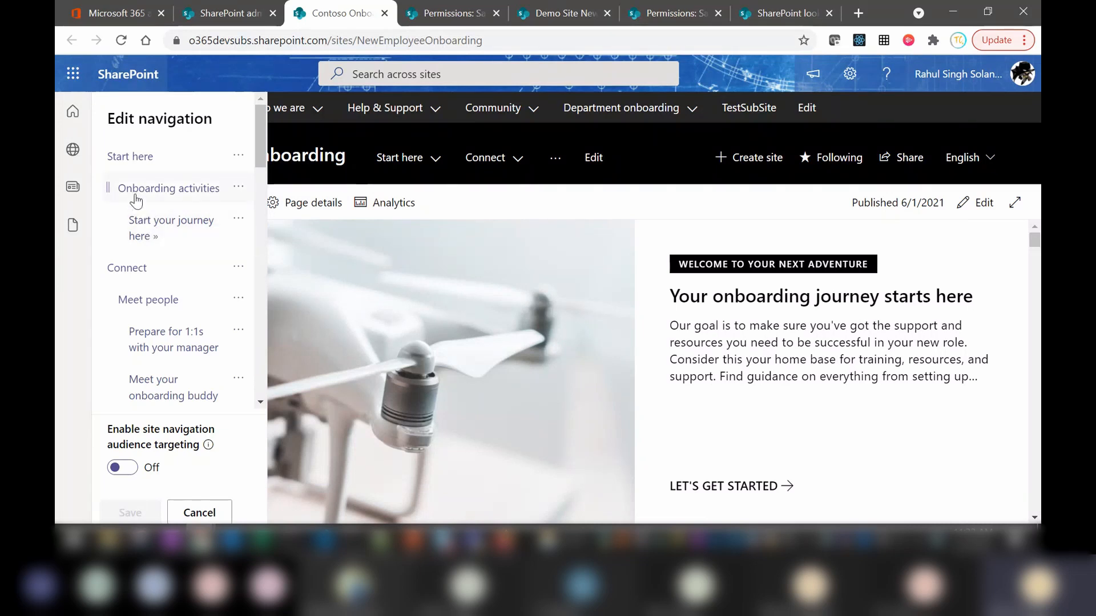
{"action": "left_click_drag", "start_coordinate": [262, 136], "coordinate": [255, 379]}
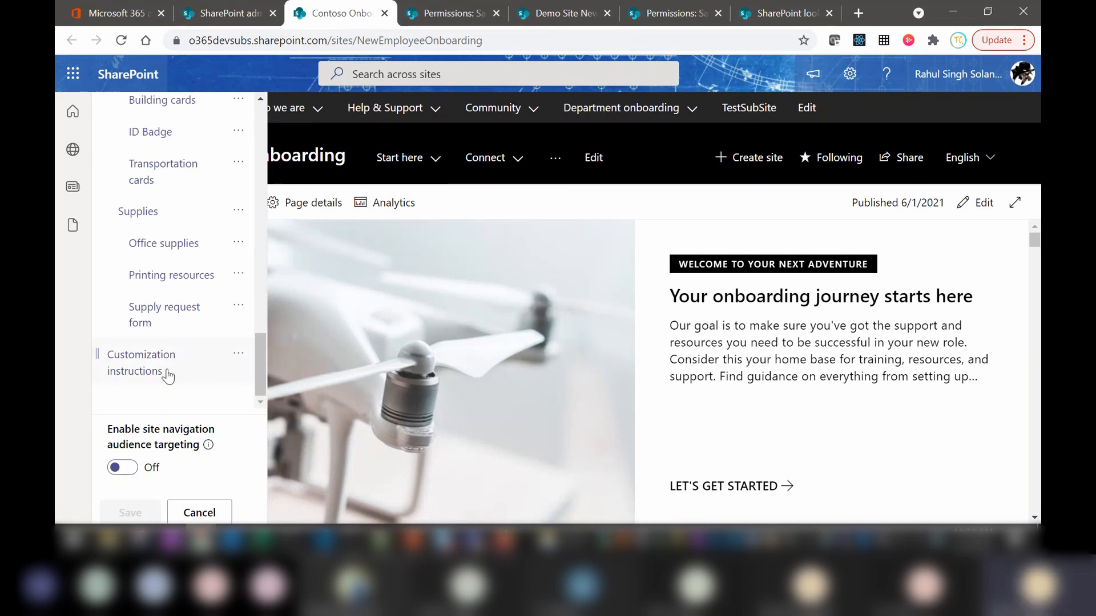
Add a label named My Menu below Customization instructions in the site navigation.
{"action": "mouse_move", "coordinate": [115, 394]}
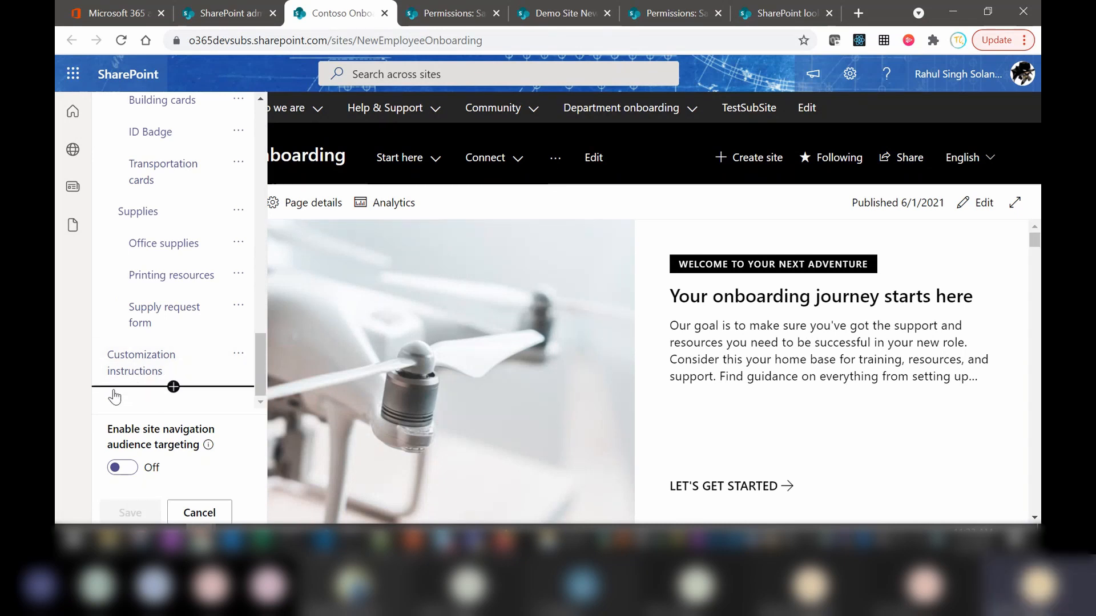
{"action": "left_click", "coordinate": [174, 387]}
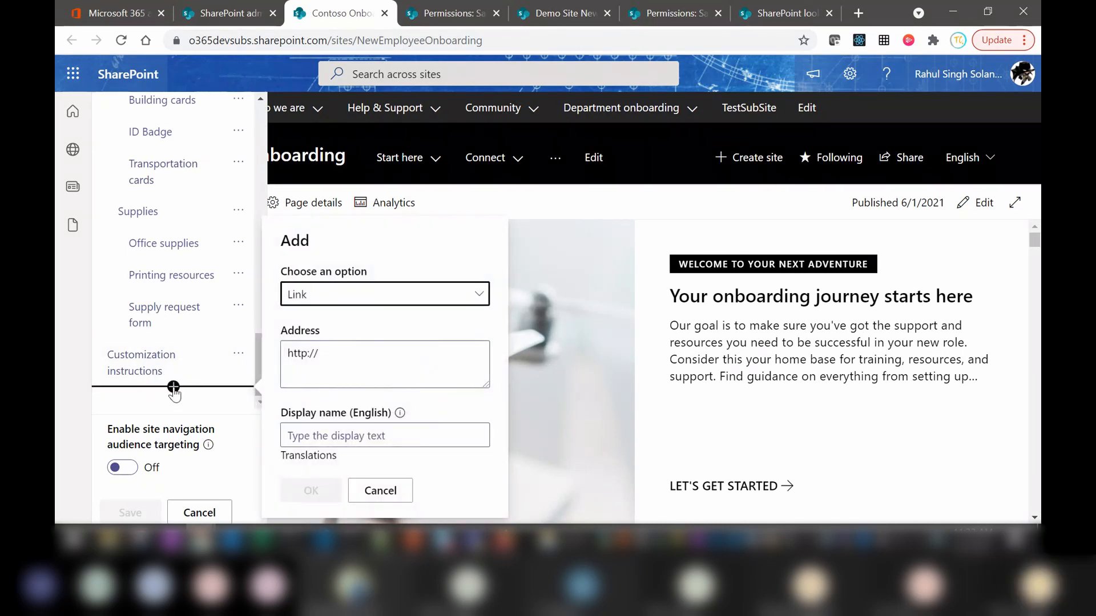
{"action": "left_click", "coordinate": [398, 297]}
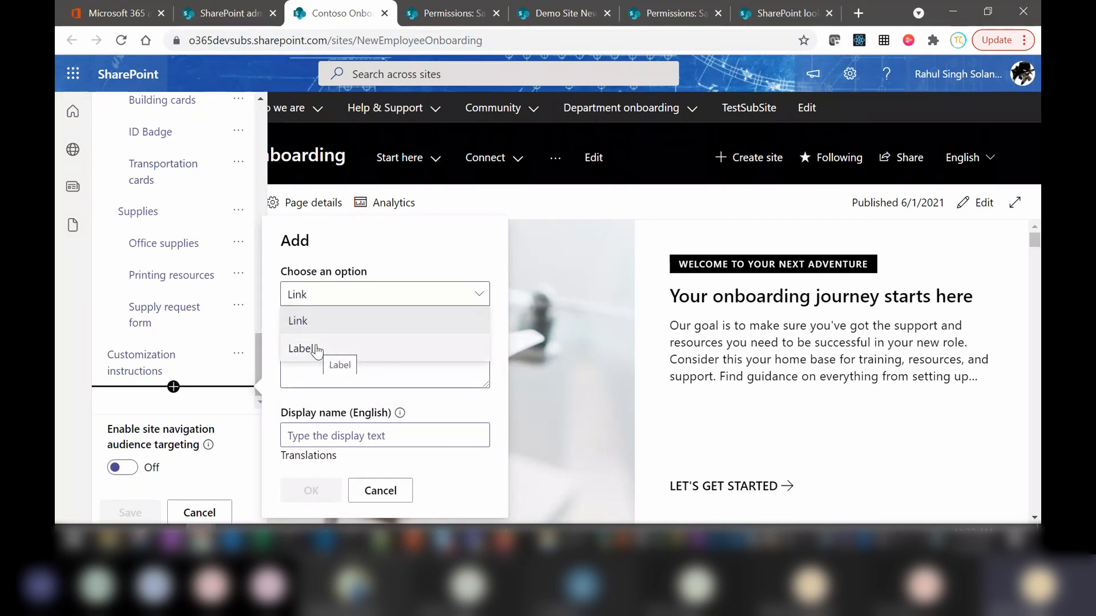
{"action": "left_click", "coordinate": [315, 349]}
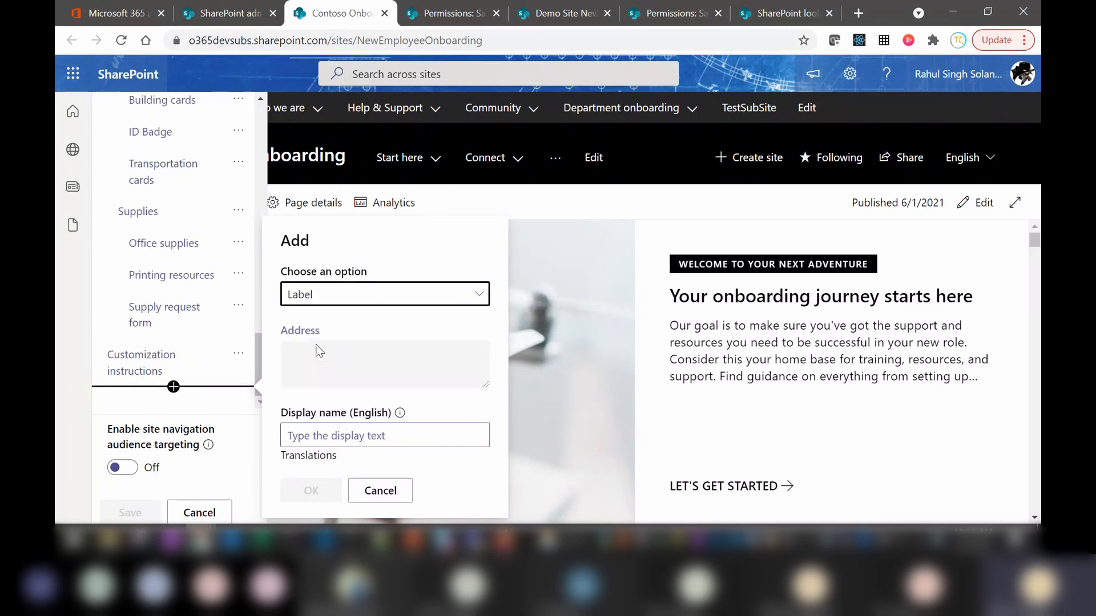
{"action": "left_click", "coordinate": [401, 436]}
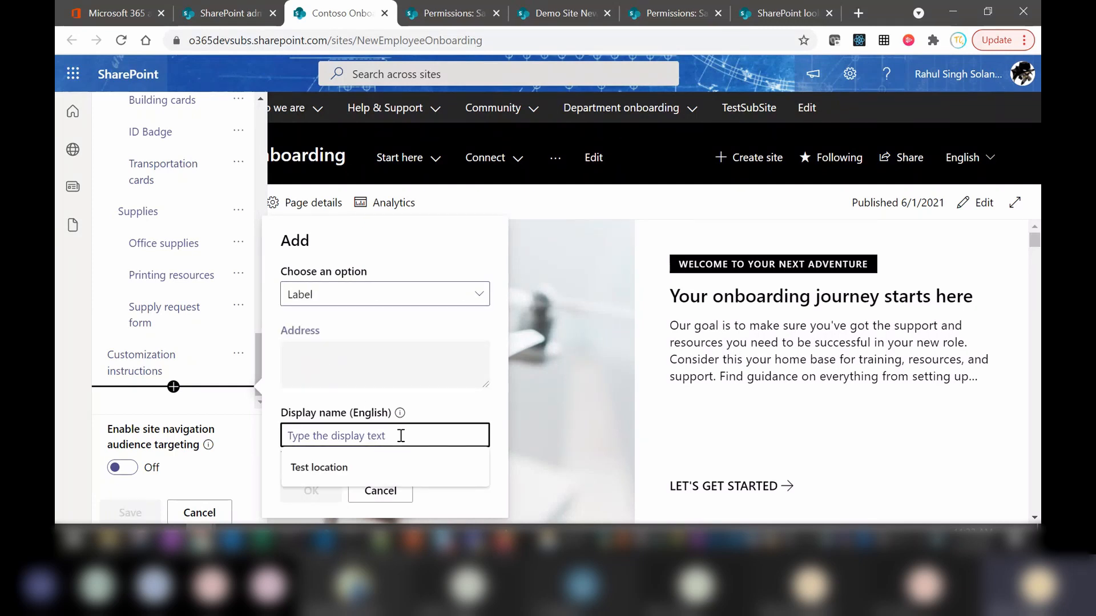
{"action": "type", "text": "My "}
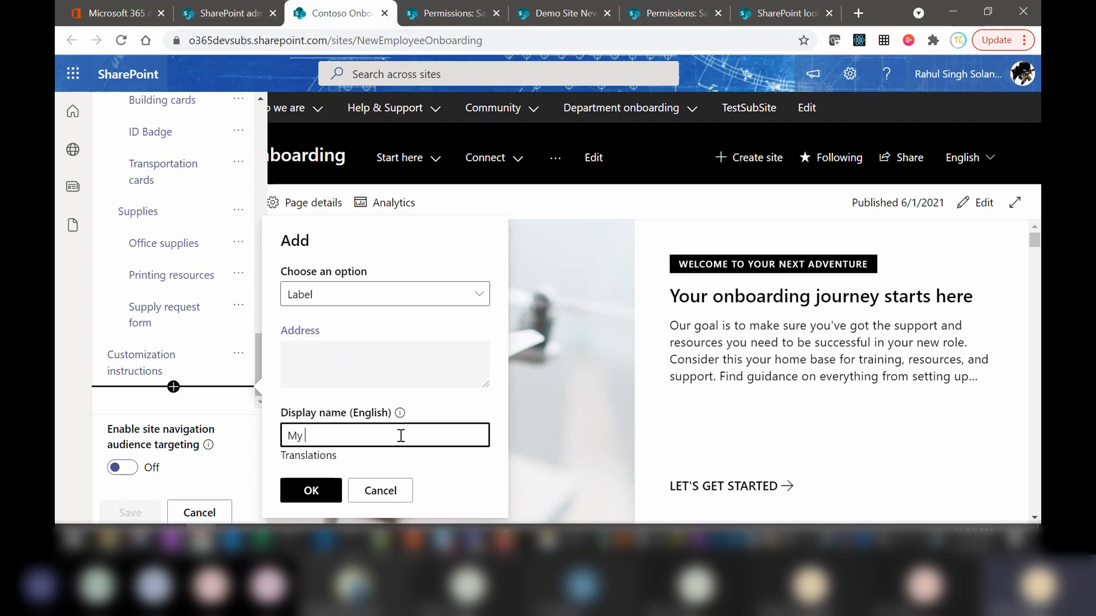
{"action": "type", "text": "TestMenu"}
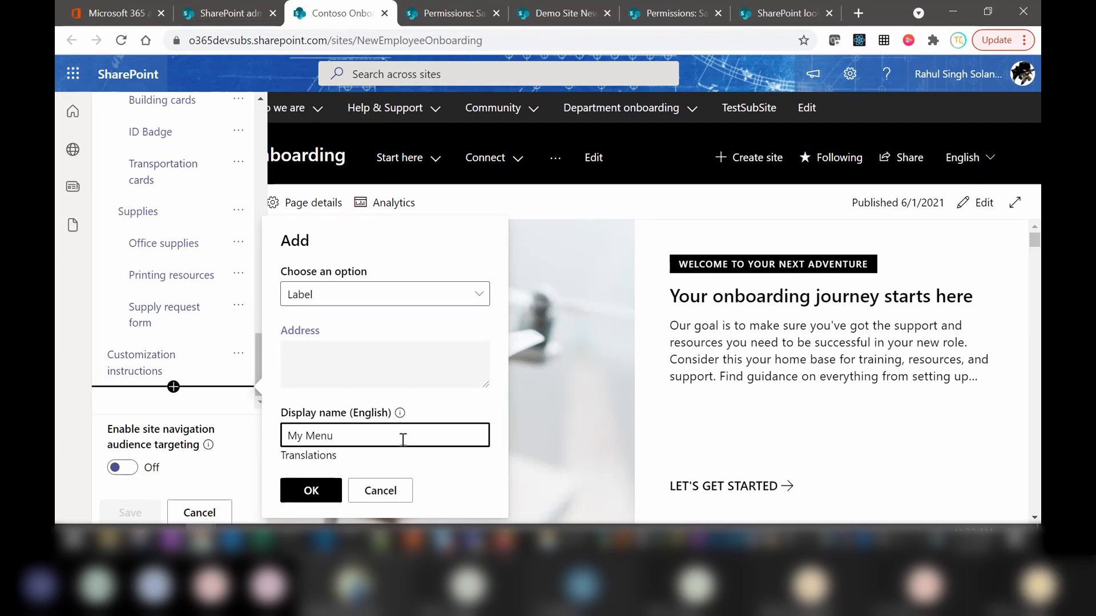
{"action": "left_click", "coordinate": [311, 494]}
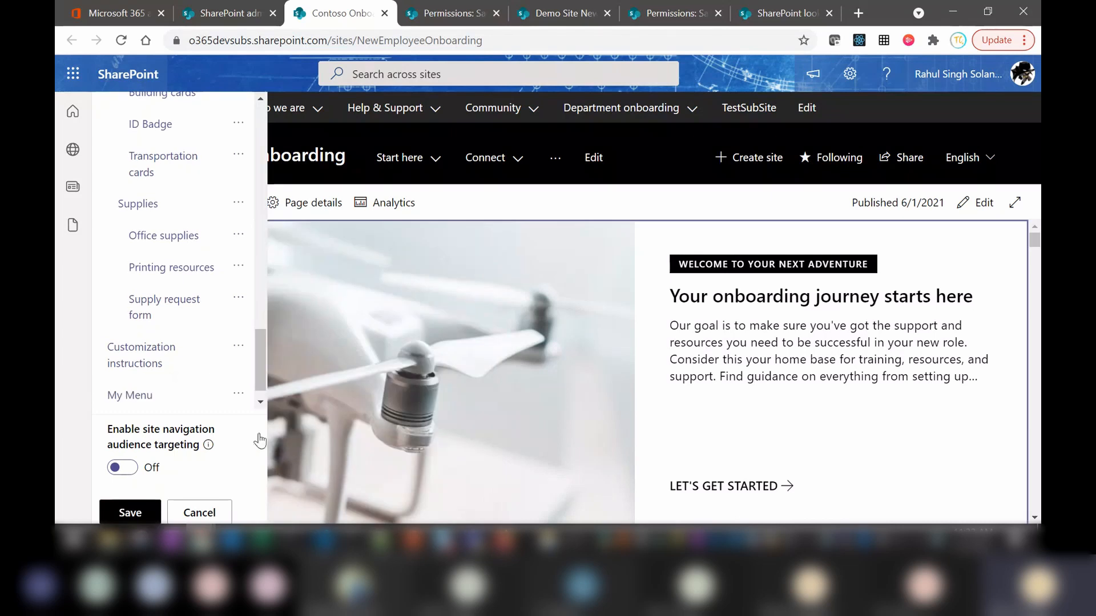
{"action": "scroll", "coordinate": [258, 356], "scroll_direction": "down", "scroll_amount": 1}
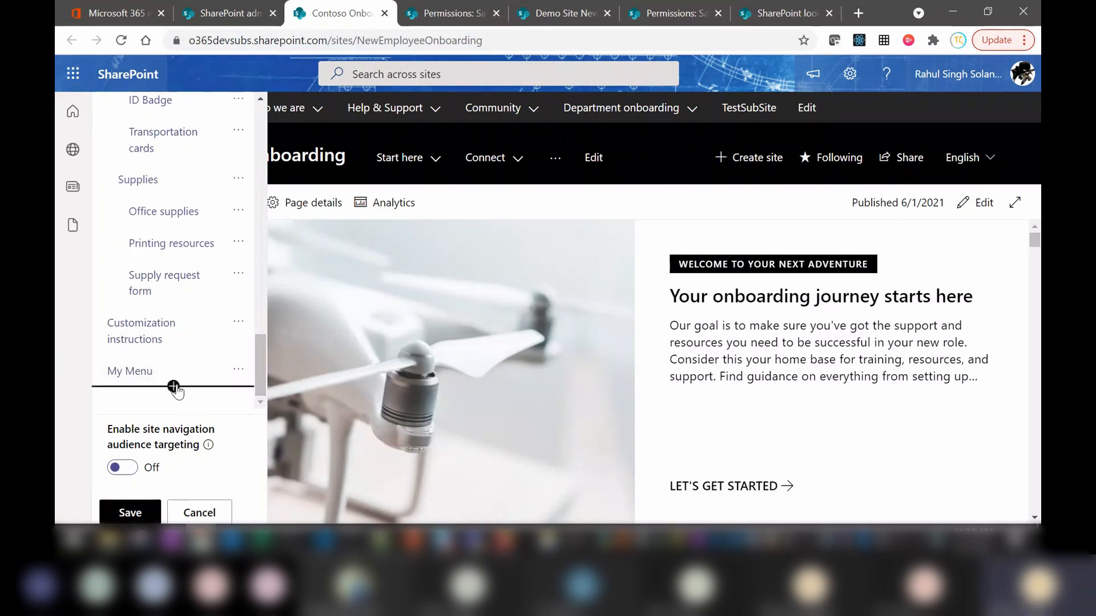
{"action": "left_click", "coordinate": [173, 386]}
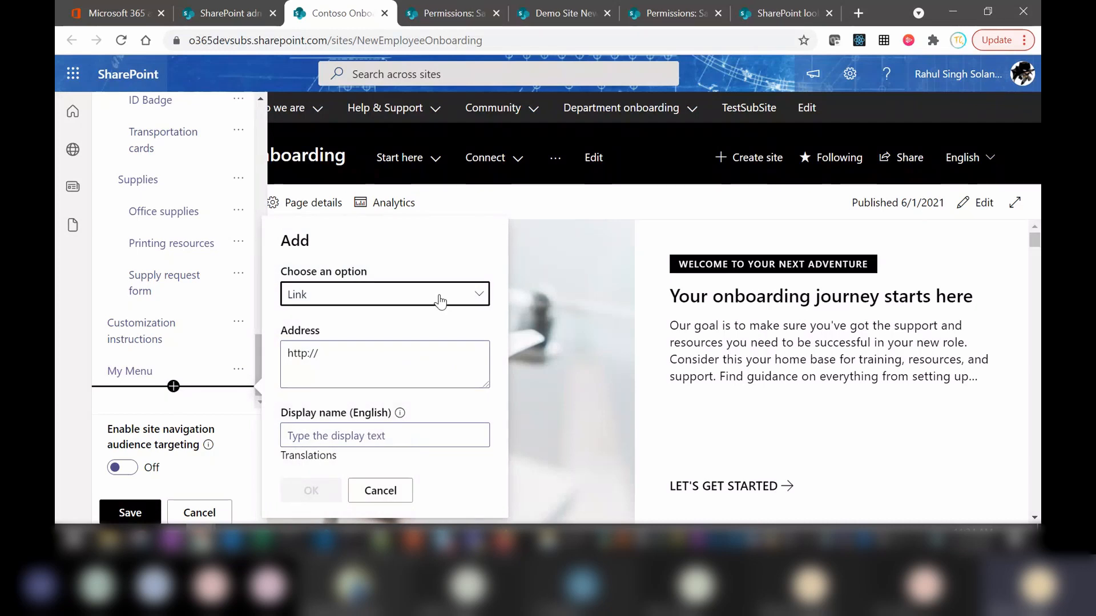
{"action": "left_click", "coordinate": [386, 357]}
{"action": "type", "text": "w"}
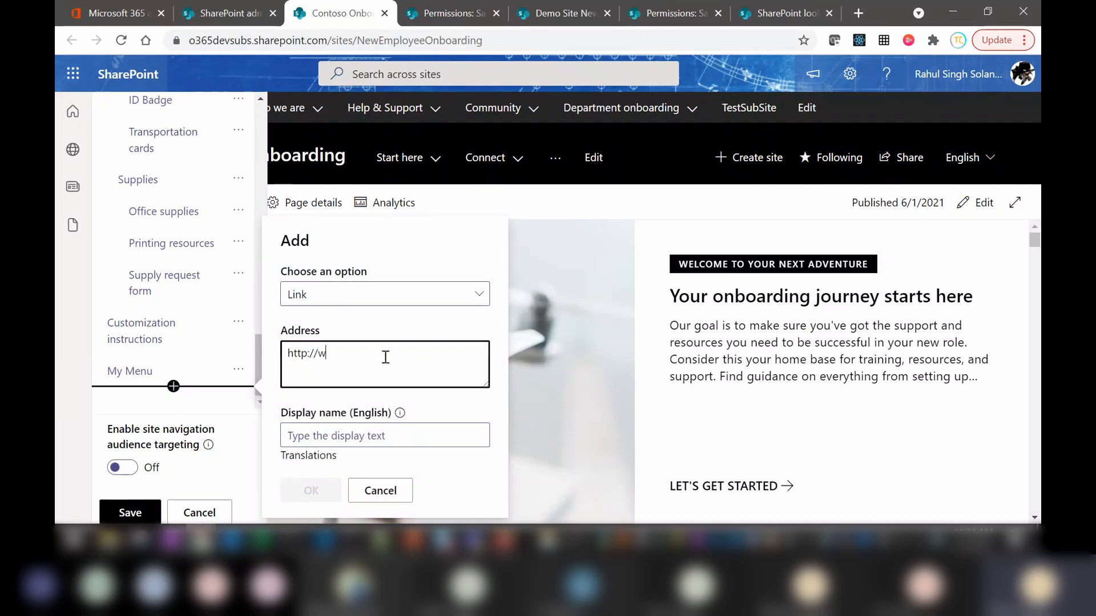
{"action": "type", "text": "ww.google.com"}
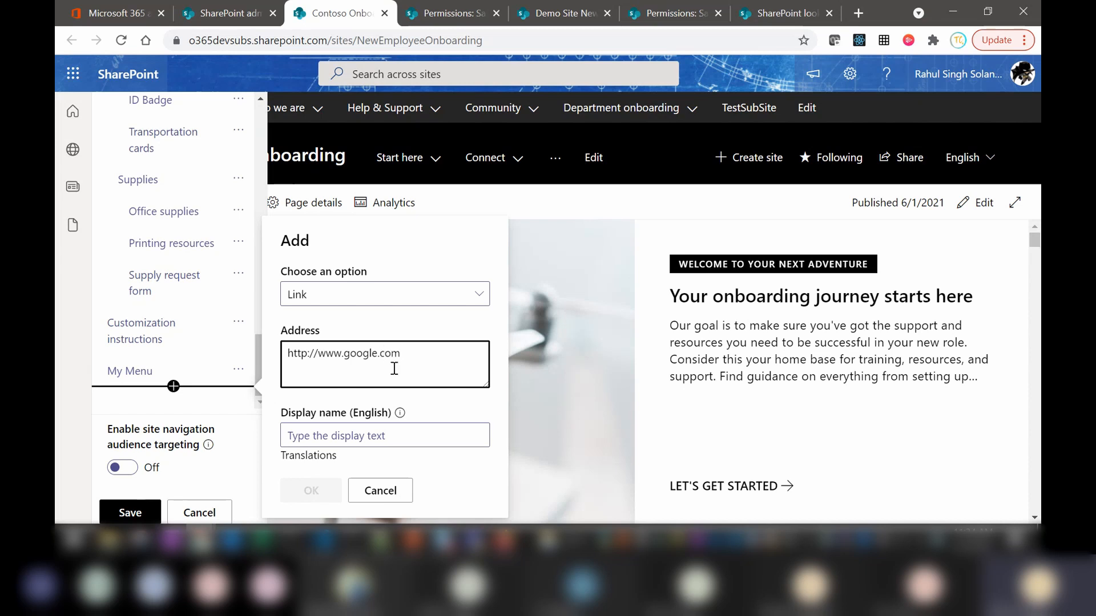
{"action": "left_click", "coordinate": [378, 435]}
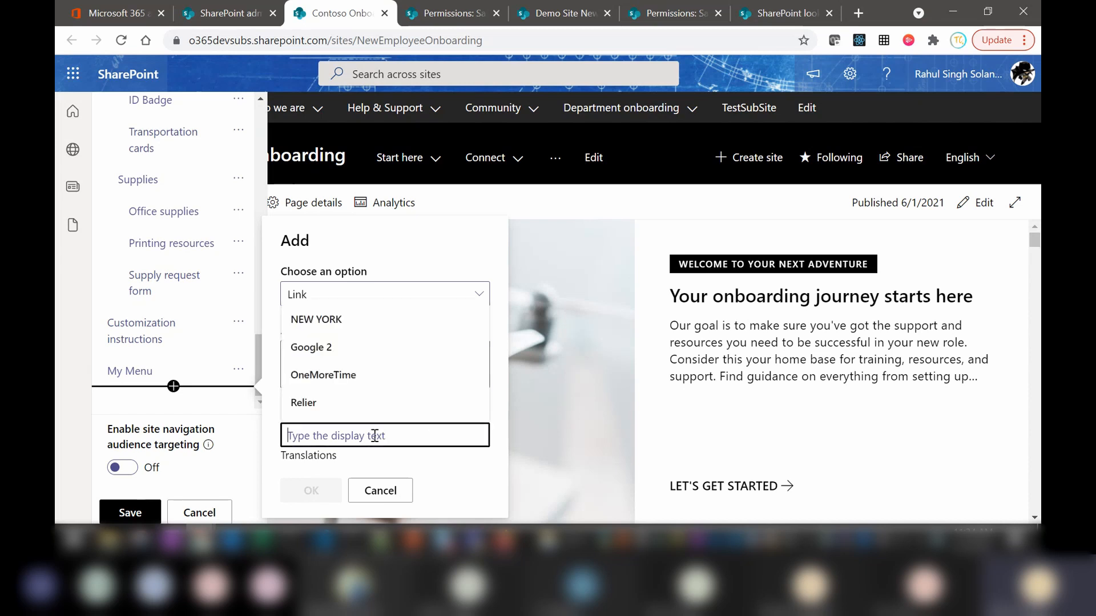
{"action": "type", "text": "Na"}
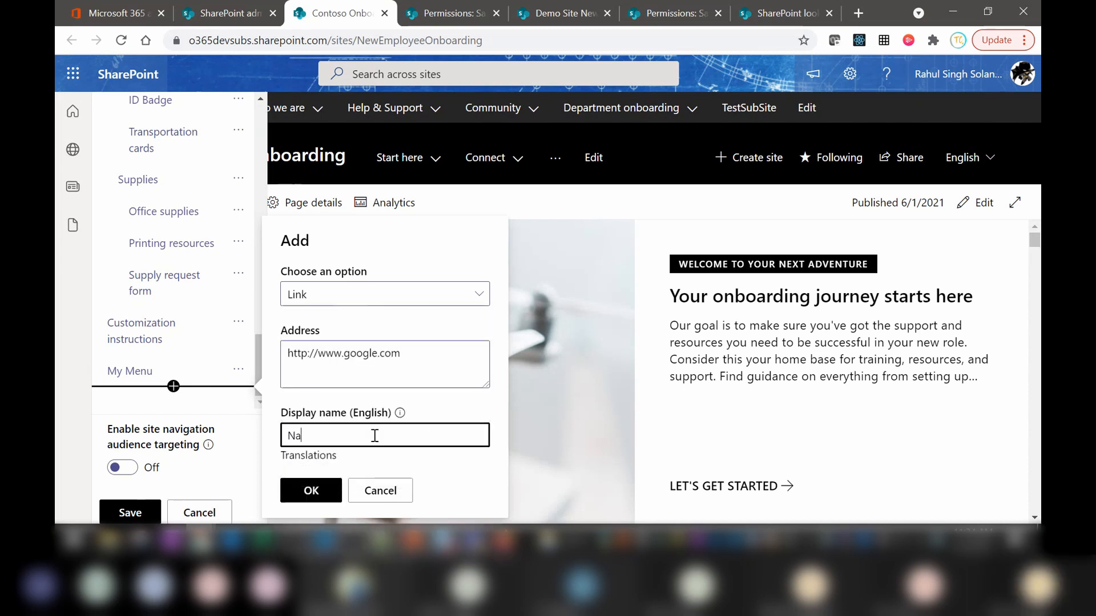
{"action": "type", "text": "v1"}
{"action": "left_click", "coordinate": [308, 490]}
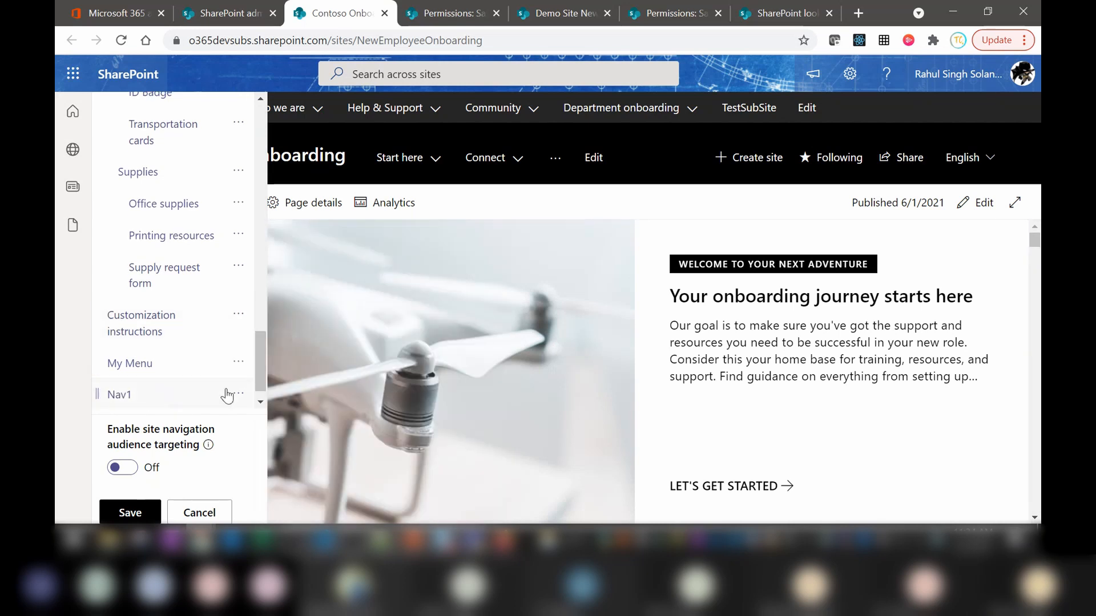
{"action": "scroll", "coordinate": [261, 359], "scroll_direction": "down", "scroll_amount": 1}
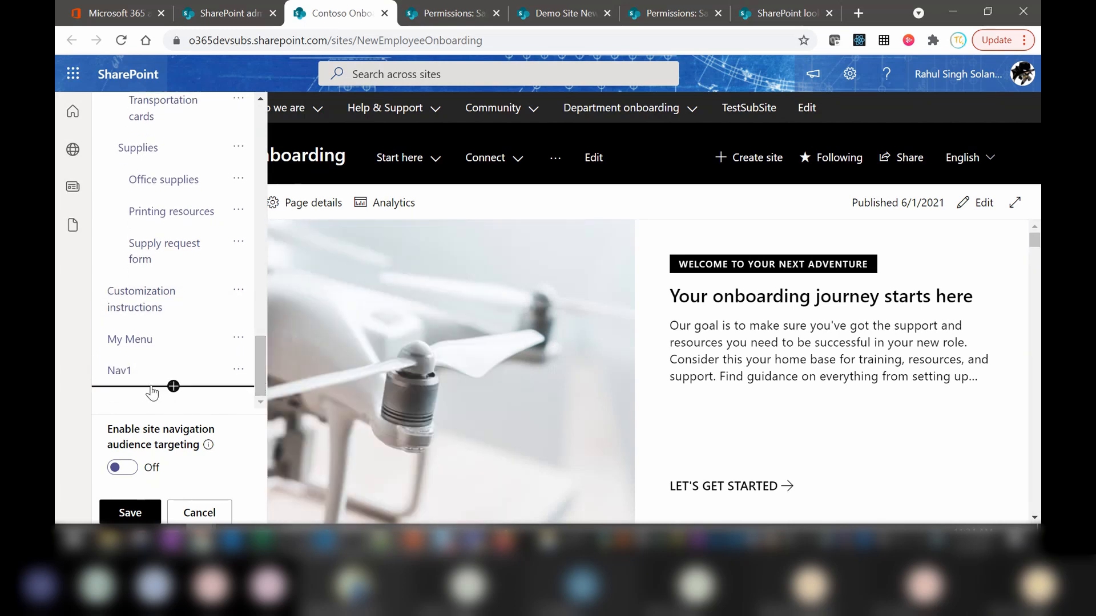
{"action": "left_click", "coordinate": [173, 387]}
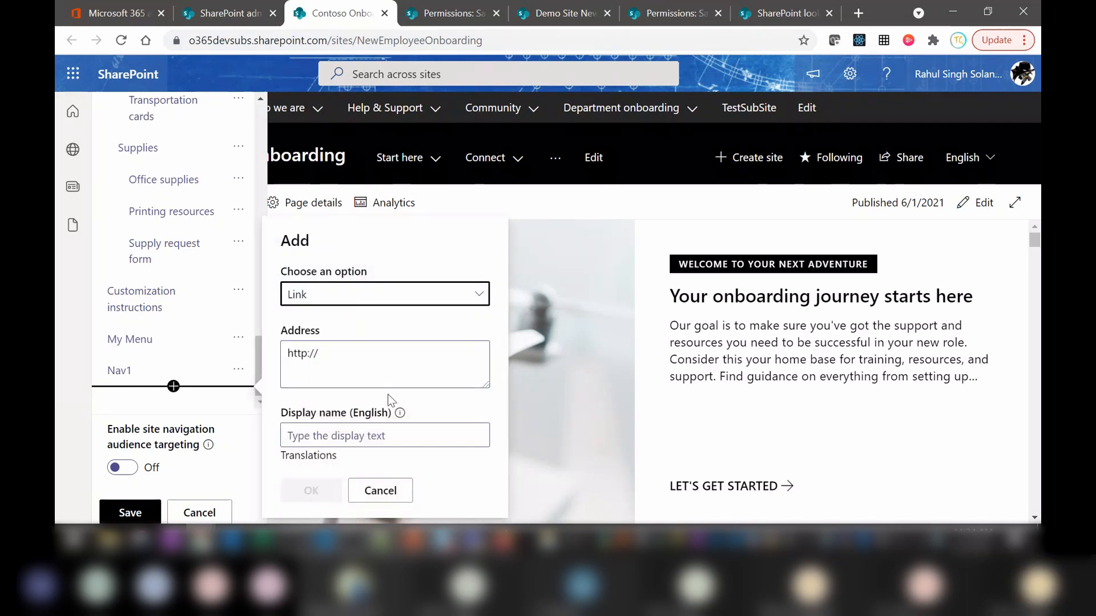
{"action": "left_click", "coordinate": [394, 363]}
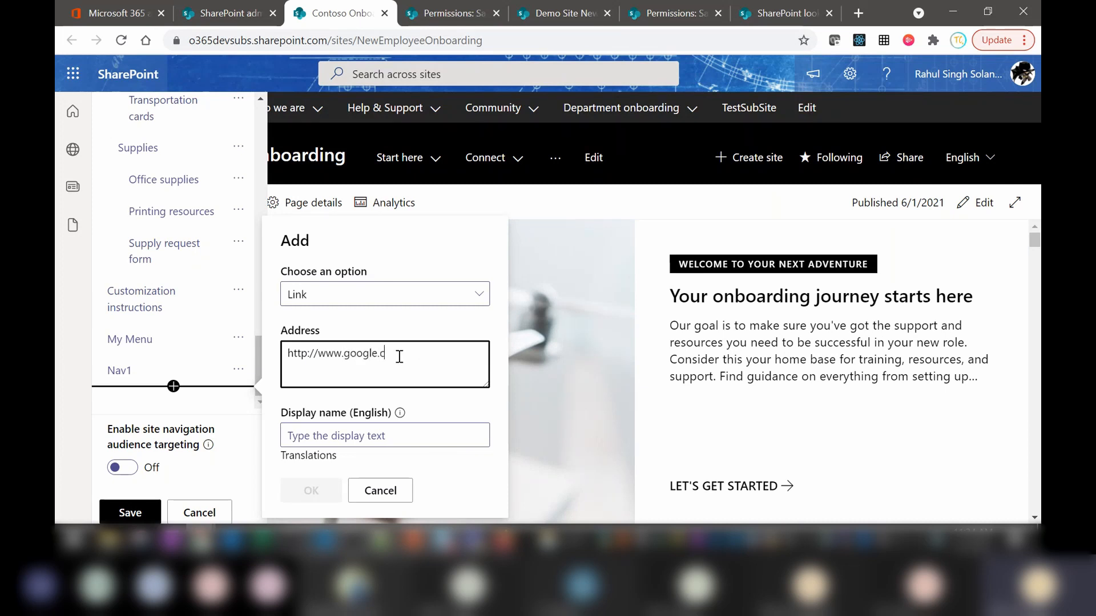
{"action": "left_click", "coordinate": [373, 434]}
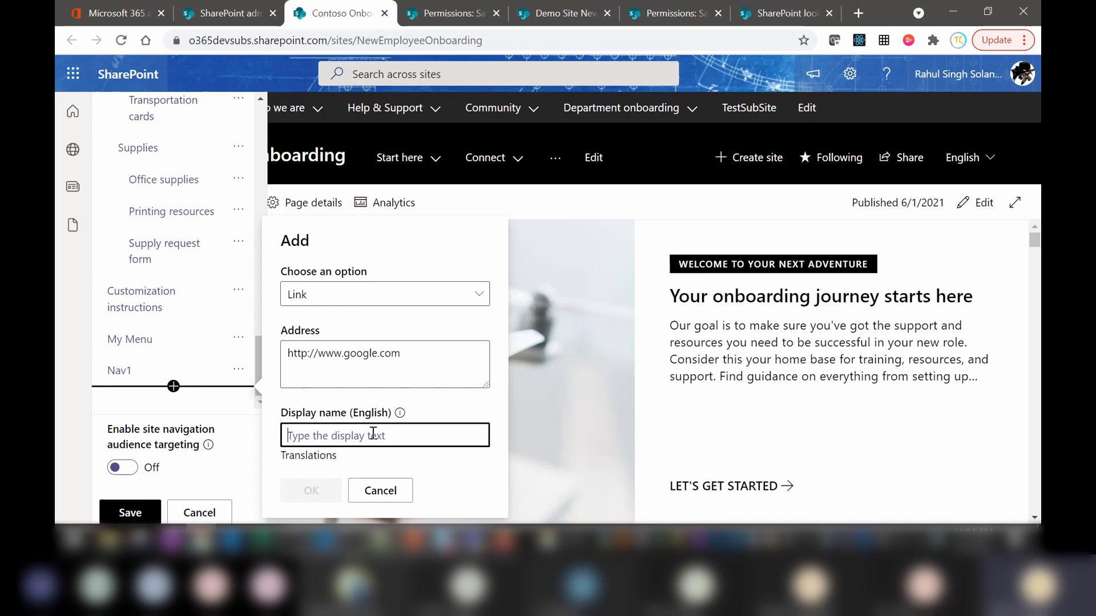
{"action": "type", "text": "Nav2"}
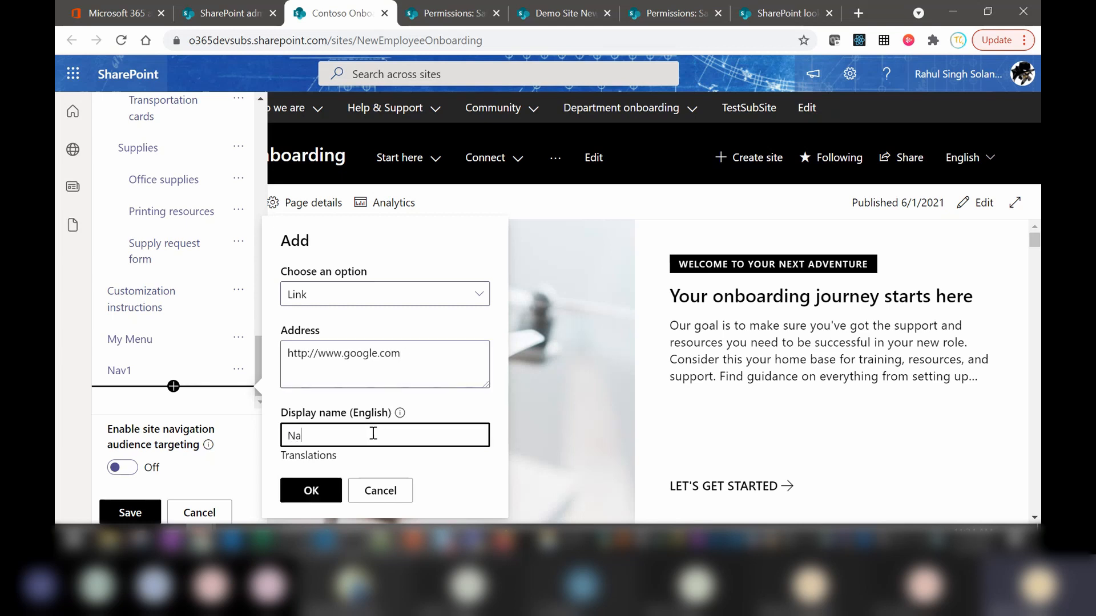
{"action": "left_click", "coordinate": [311, 490]}
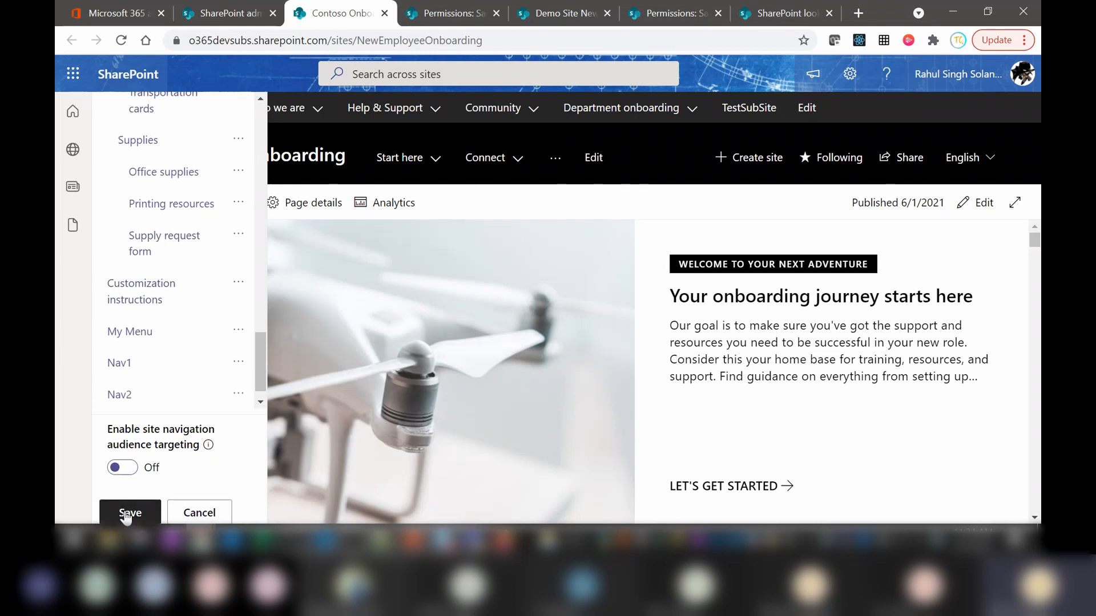
{"action": "left_click", "coordinate": [126, 516]}
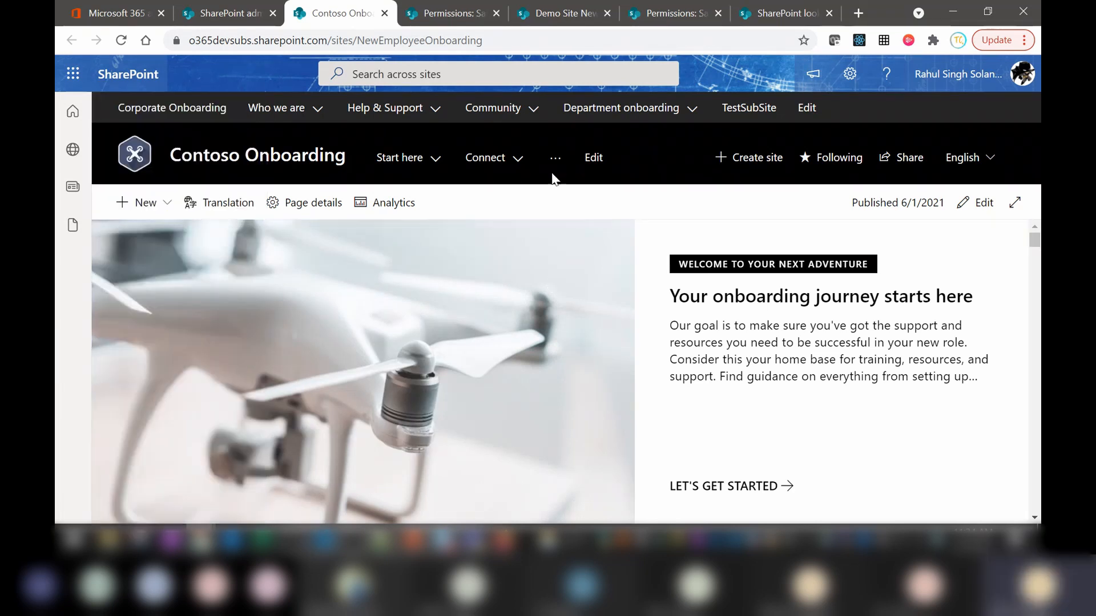
{"action": "left_click", "coordinate": [557, 163]}
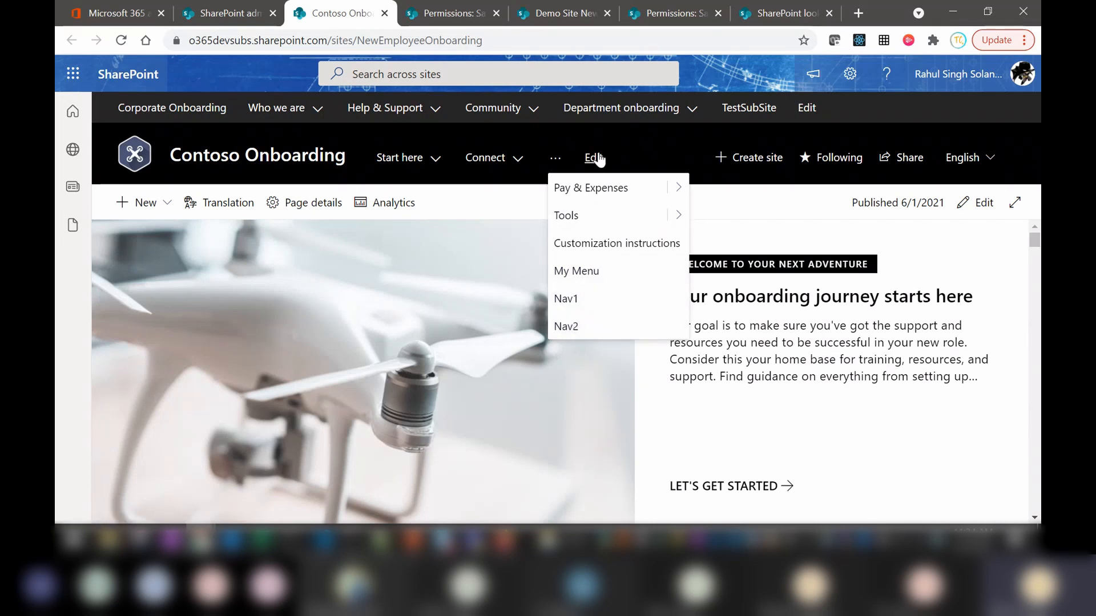
Reopen the site navigation for editing and make Nav1 and Nav2 sub links of My Menu.
{"action": "left_click", "coordinate": [594, 158]}
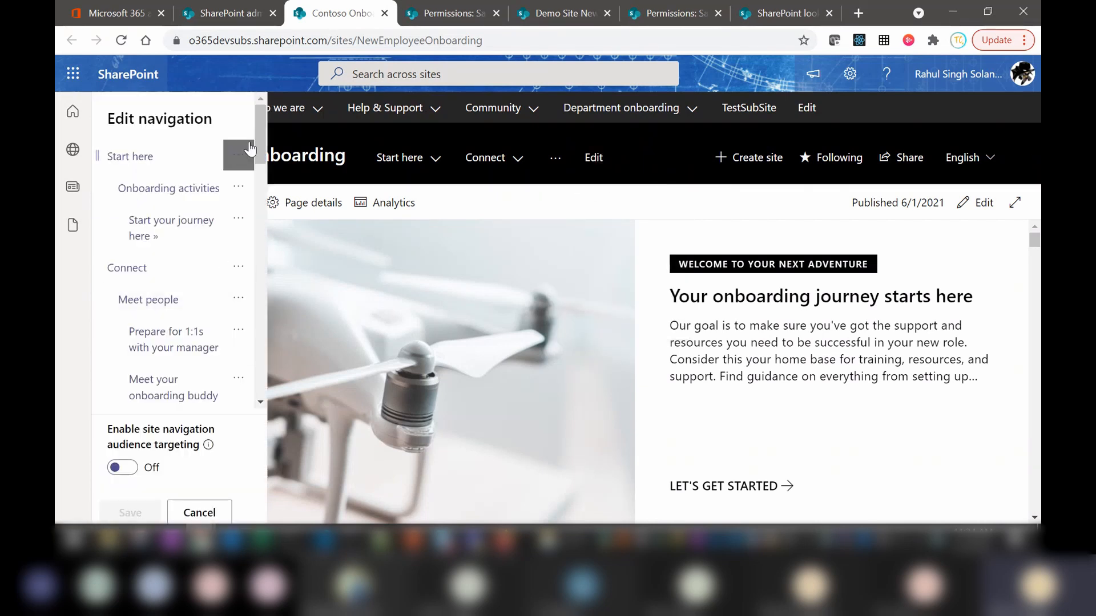
{"action": "left_click_drag", "start_coordinate": [260, 143], "coordinate": [268, 371]}
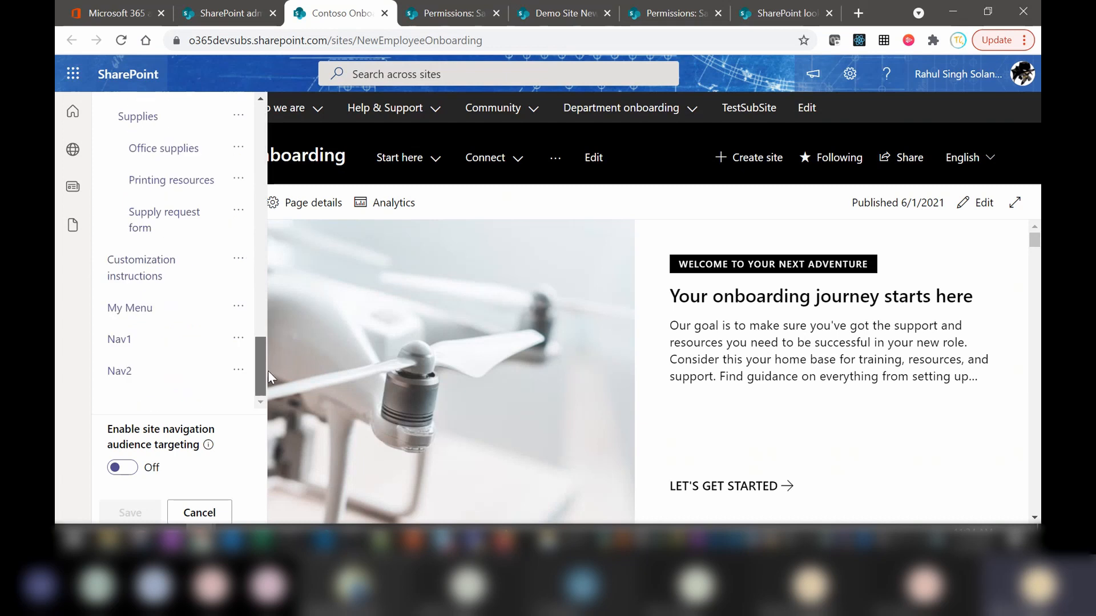
{"action": "left_click", "coordinate": [239, 340]}
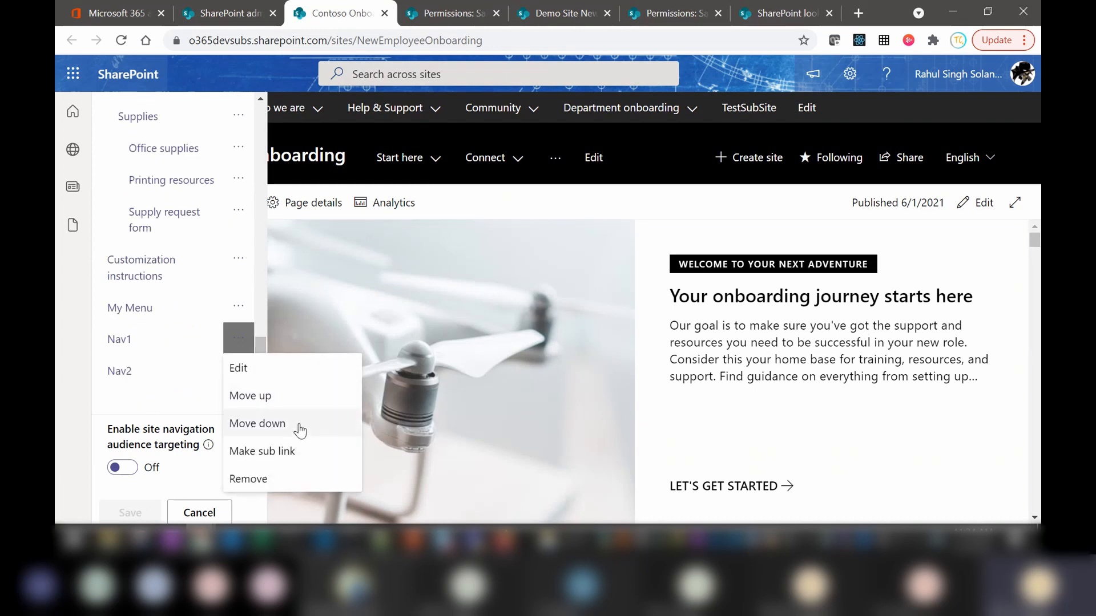
{"action": "left_click", "coordinate": [266, 451]}
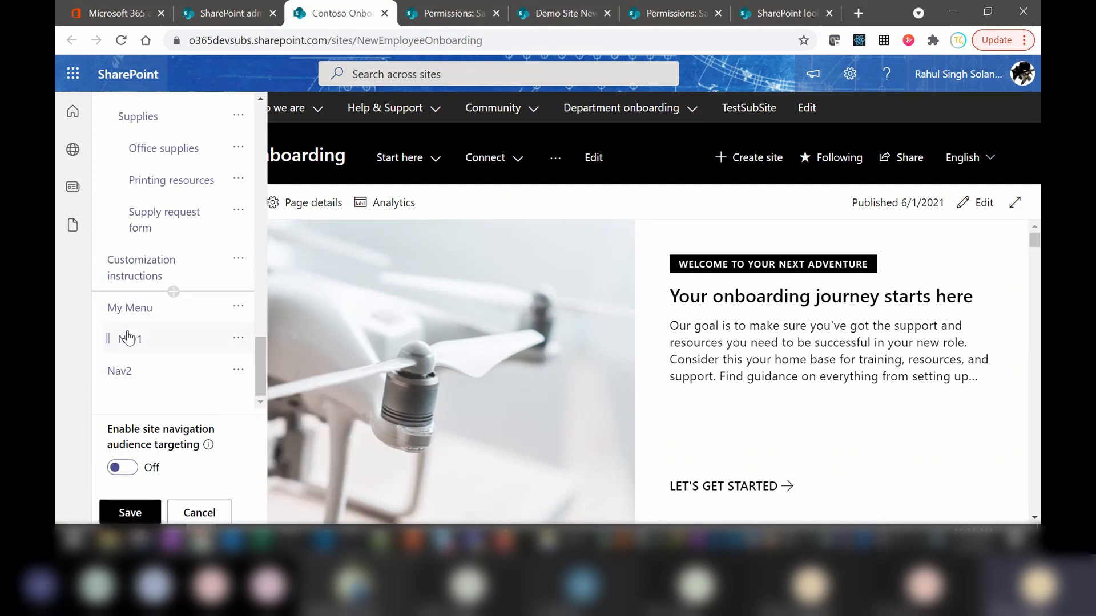
{"action": "left_click", "coordinate": [237, 381]}
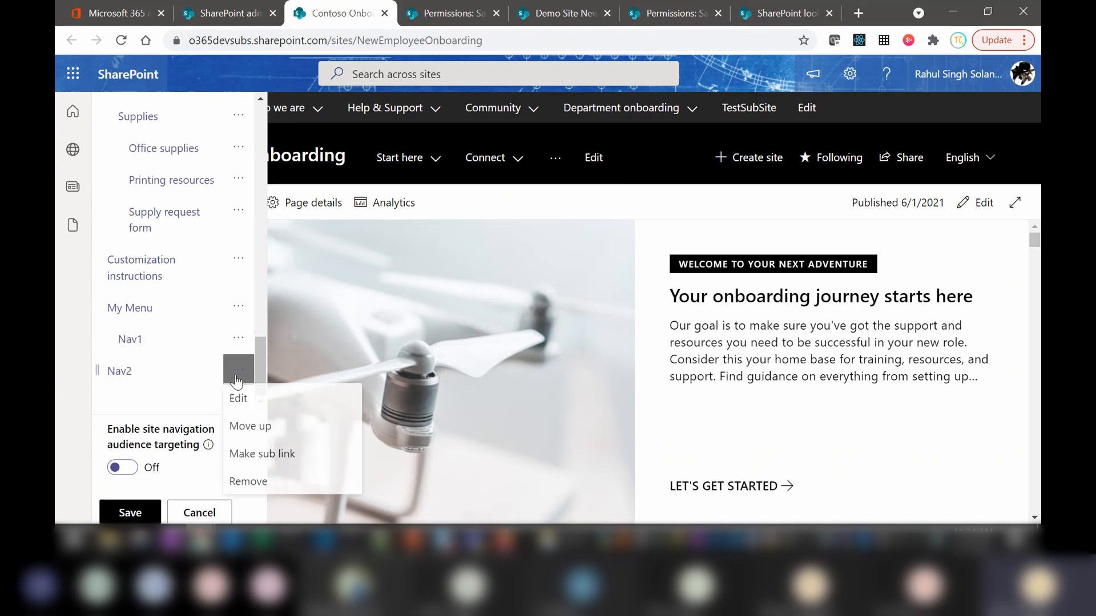
{"action": "left_click", "coordinate": [248, 457]}
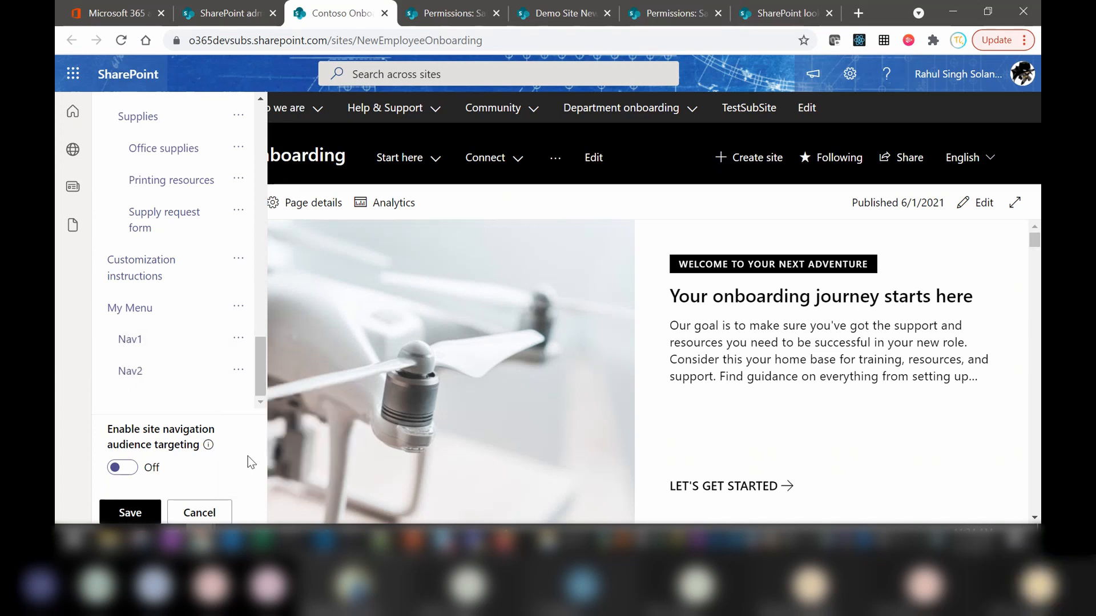
Move the Nav2 sub link above Nav1 under My Menu and return it below Nav1.
{"action": "left_click", "coordinate": [243, 376]}
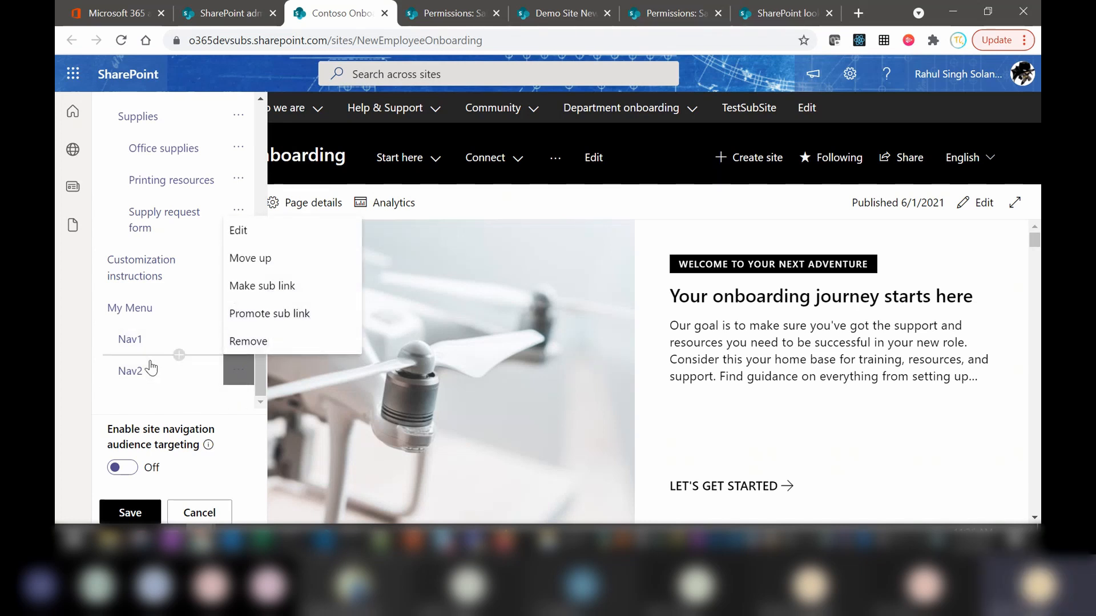
{"action": "left_click", "coordinate": [254, 258]}
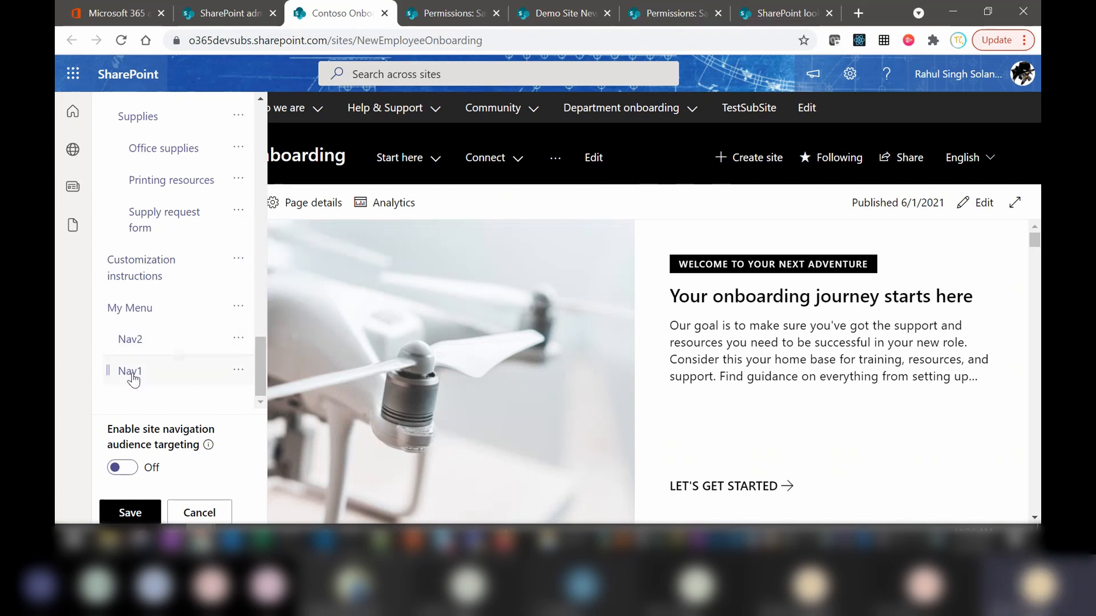
{"action": "left_click", "coordinate": [237, 338]}
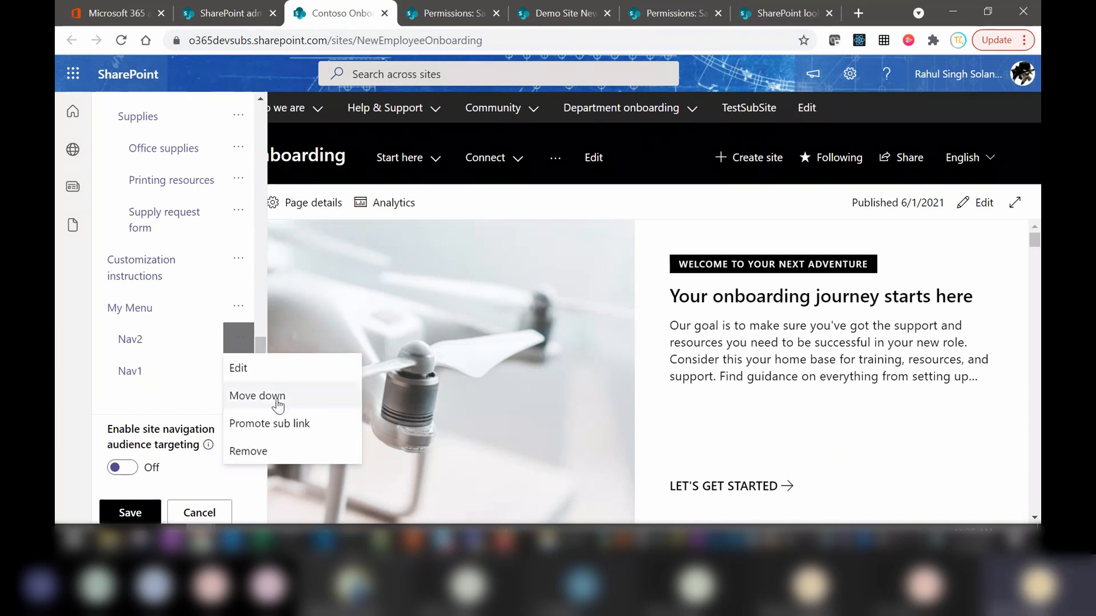
{"action": "left_click", "coordinate": [262, 395]}
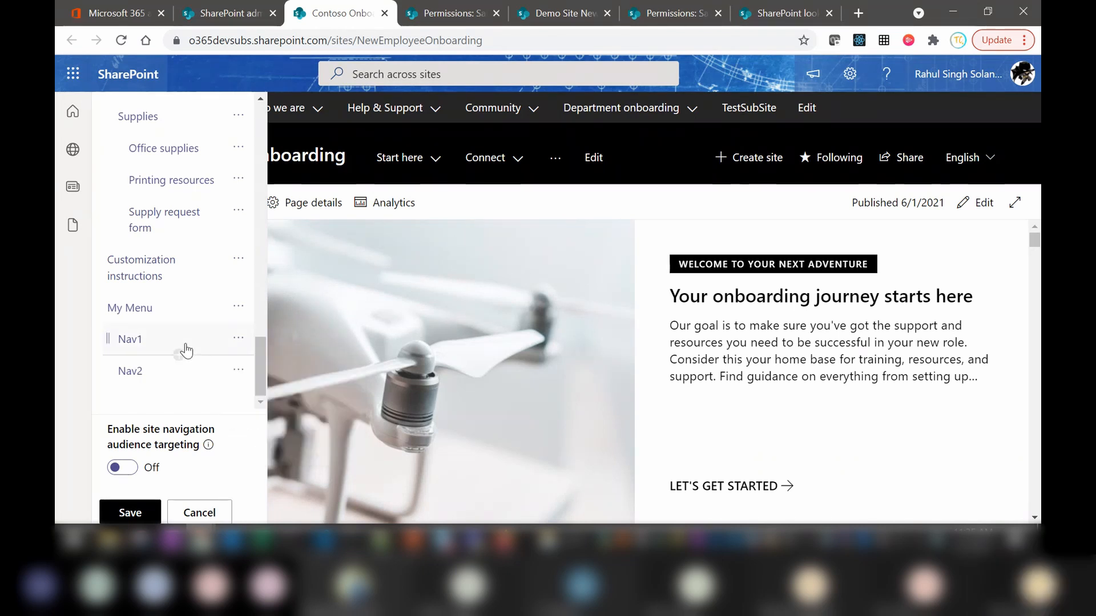
Promote the Nav2 sub link out of My Menu to a top-level navigation entry.
{"action": "left_click", "coordinate": [233, 374]}
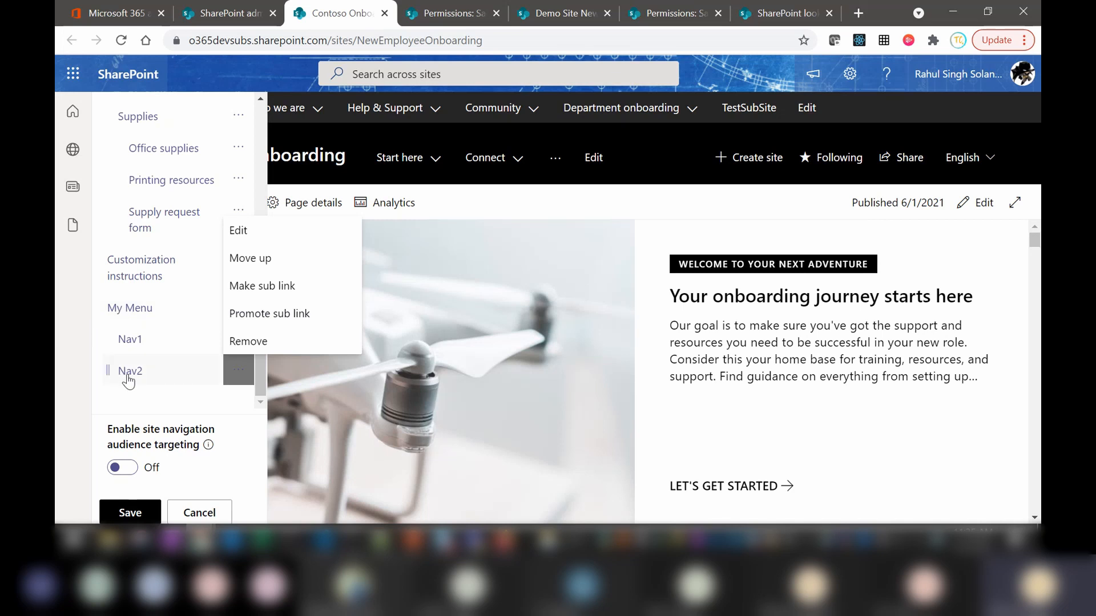
{"action": "left_click", "coordinate": [234, 314]}
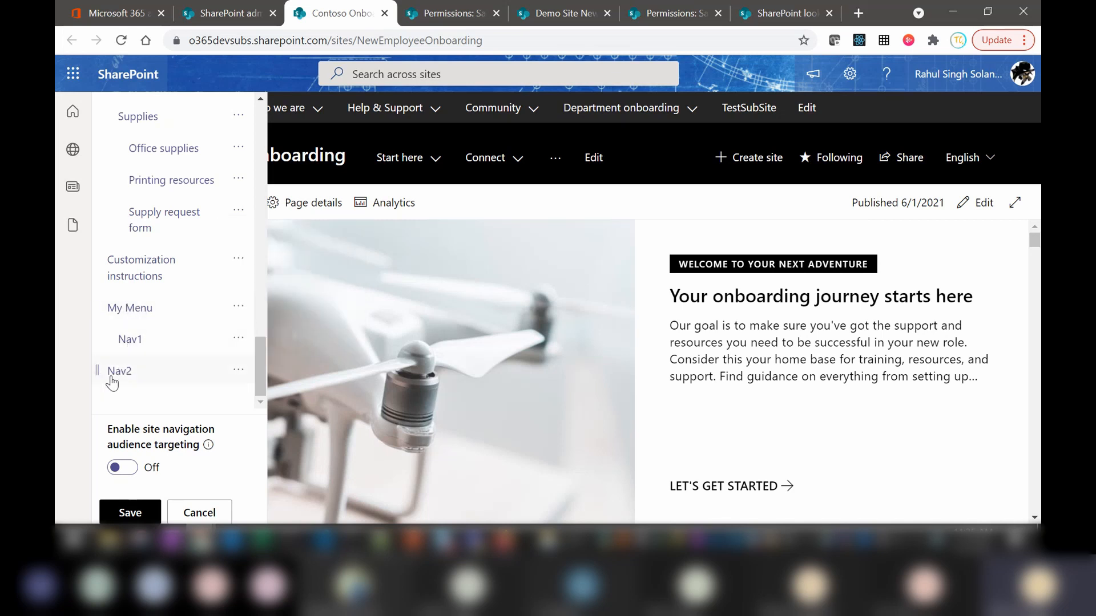
Make Nav2 a sub link of My Menu again, save the site navigation, and check the My Menu sub links.
{"action": "left_click", "coordinate": [240, 374]}
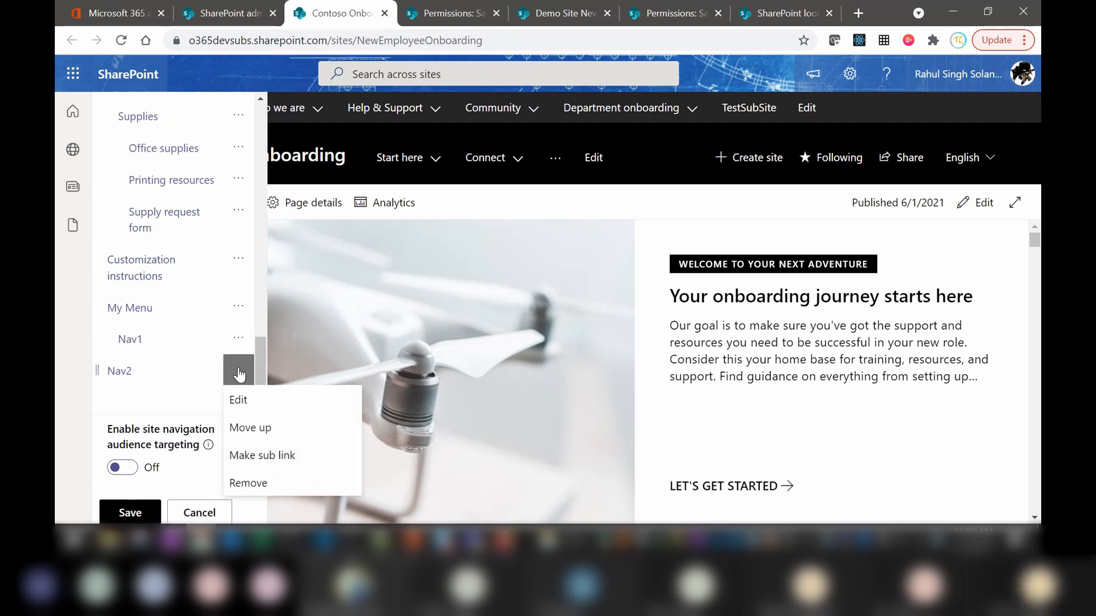
{"action": "left_click", "coordinate": [265, 456]}
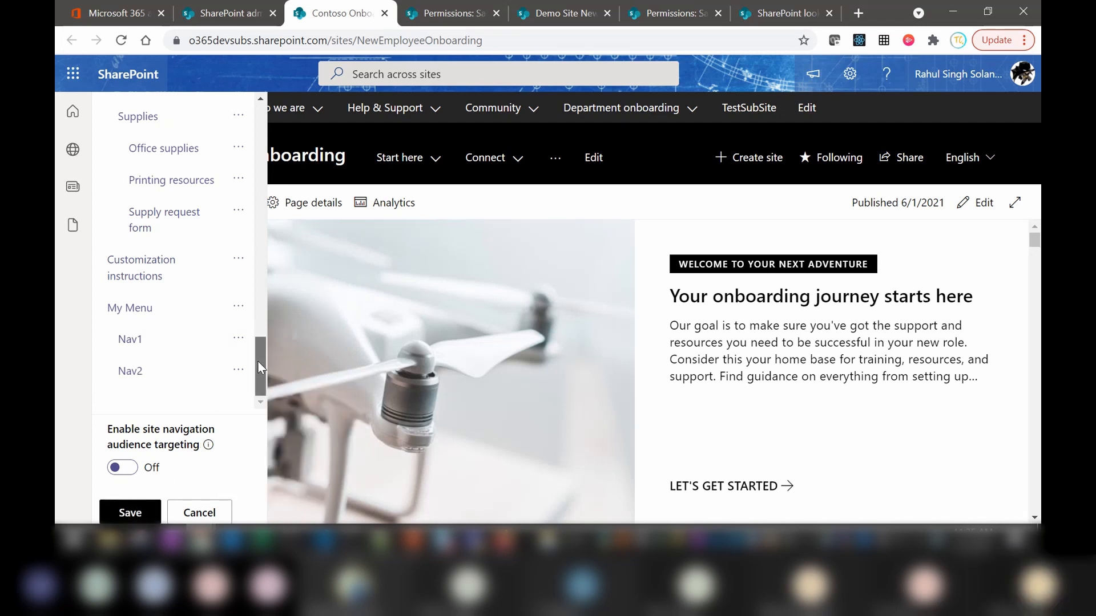
{"action": "left_click", "coordinate": [123, 514]}
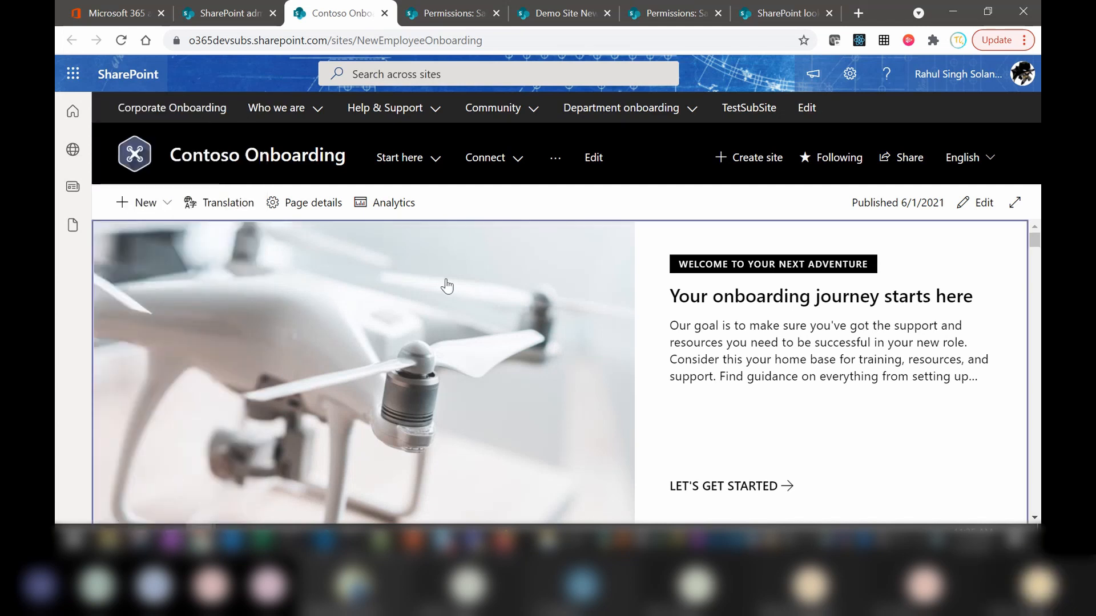
{"action": "left_click", "coordinate": [557, 160]}
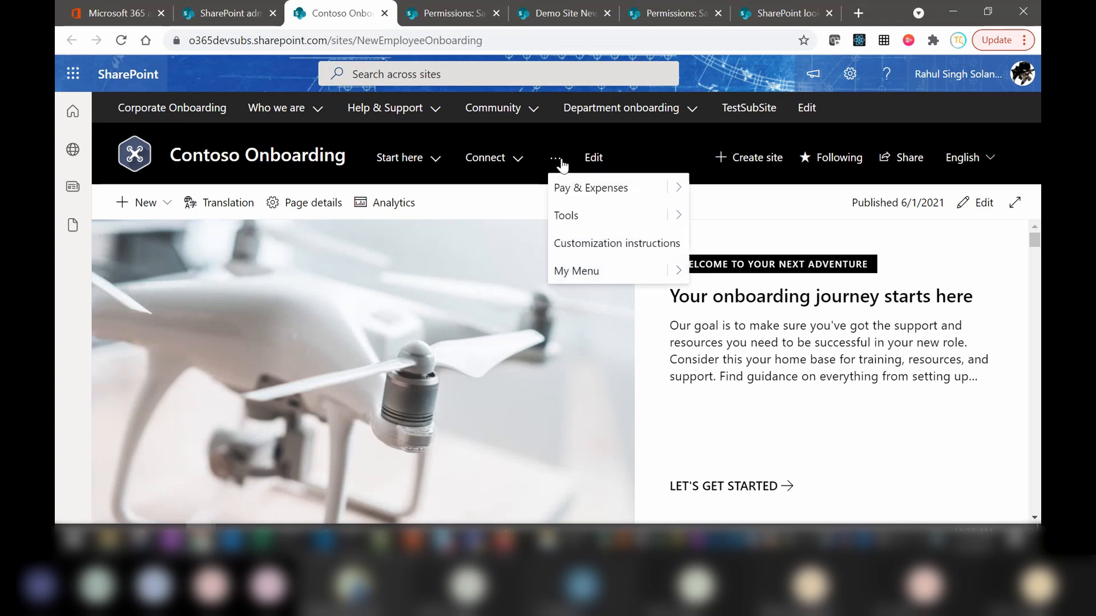
{"action": "left_click", "coordinate": [679, 272]}
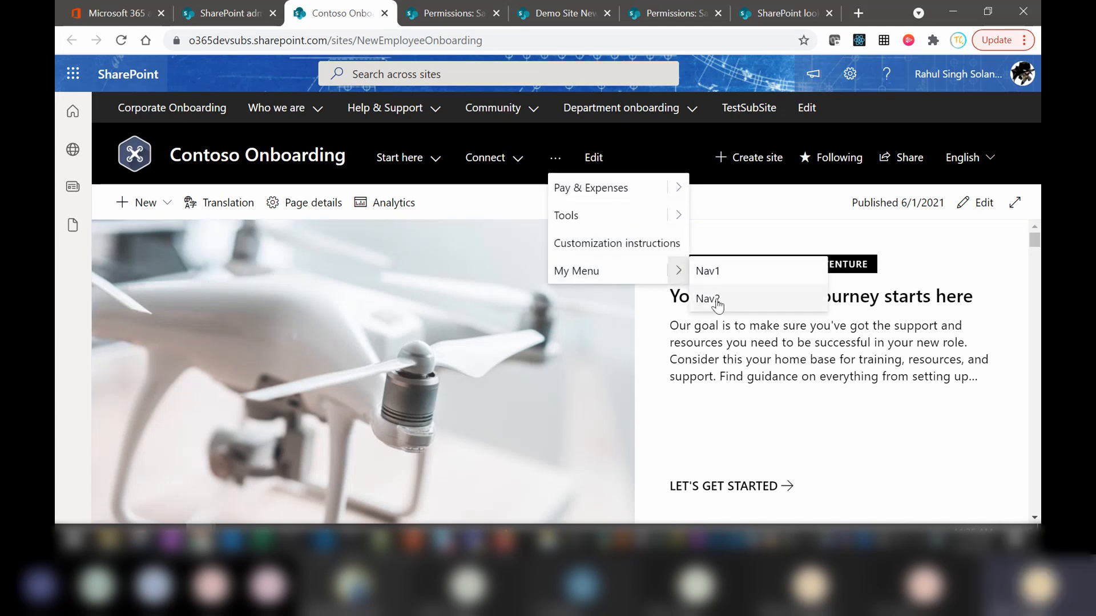
{"action": "left_click", "coordinate": [649, 143]}
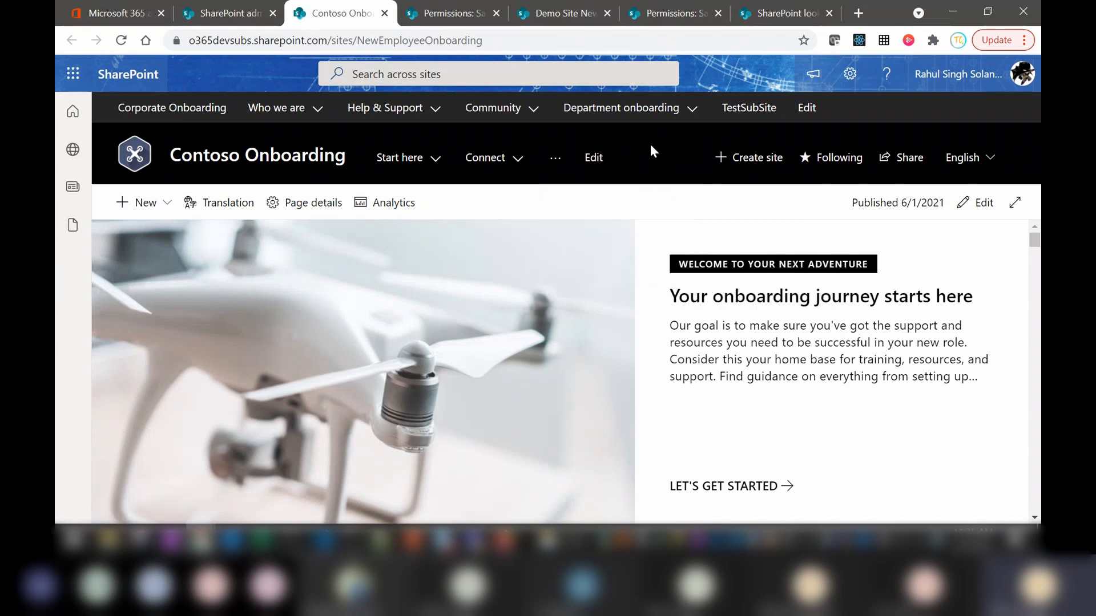
Enable site navigation audience targeting, target the My Menu label at the o365devsubs Members group, and save the navigation.
{"action": "left_click", "coordinate": [594, 158]}
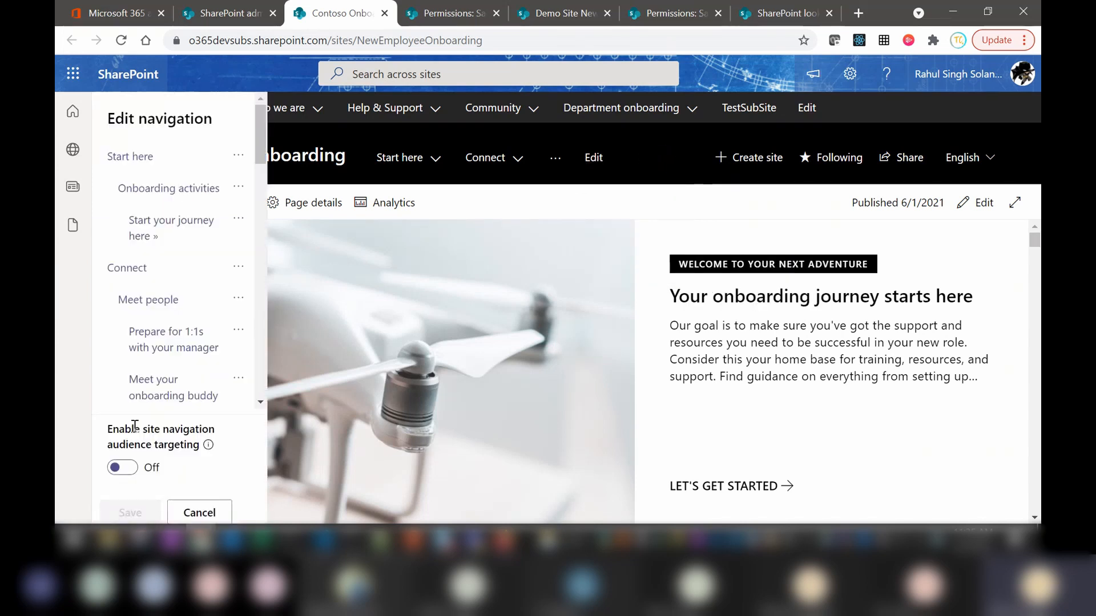
{"action": "left_click", "coordinate": [116, 468]}
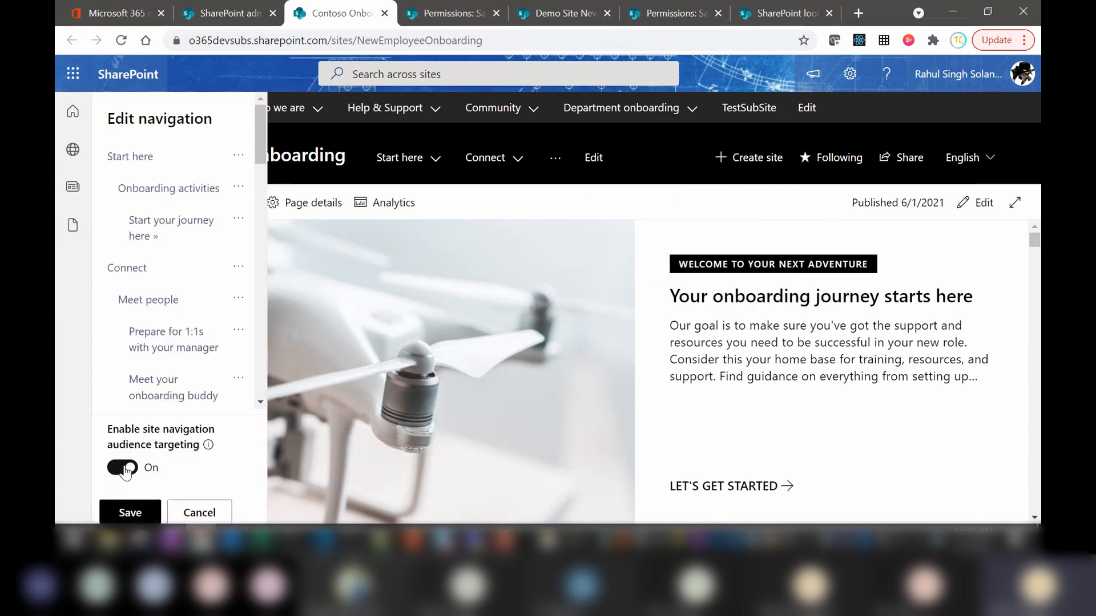
{"action": "left_click_drag", "start_coordinate": [261, 149], "coordinate": [259, 404]}
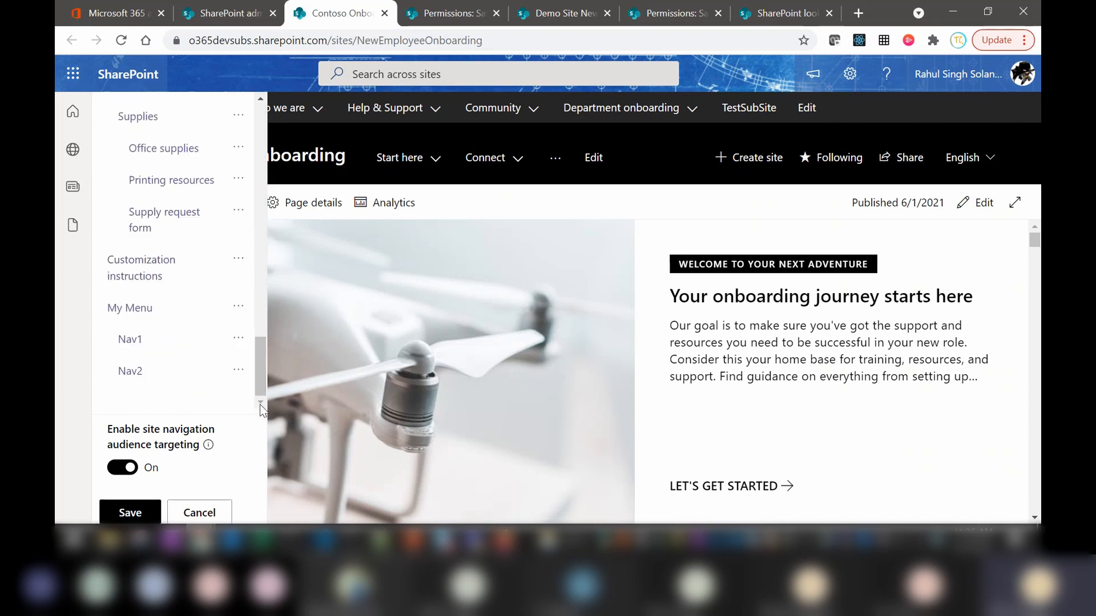
{"action": "left_click", "coordinate": [237, 307]}
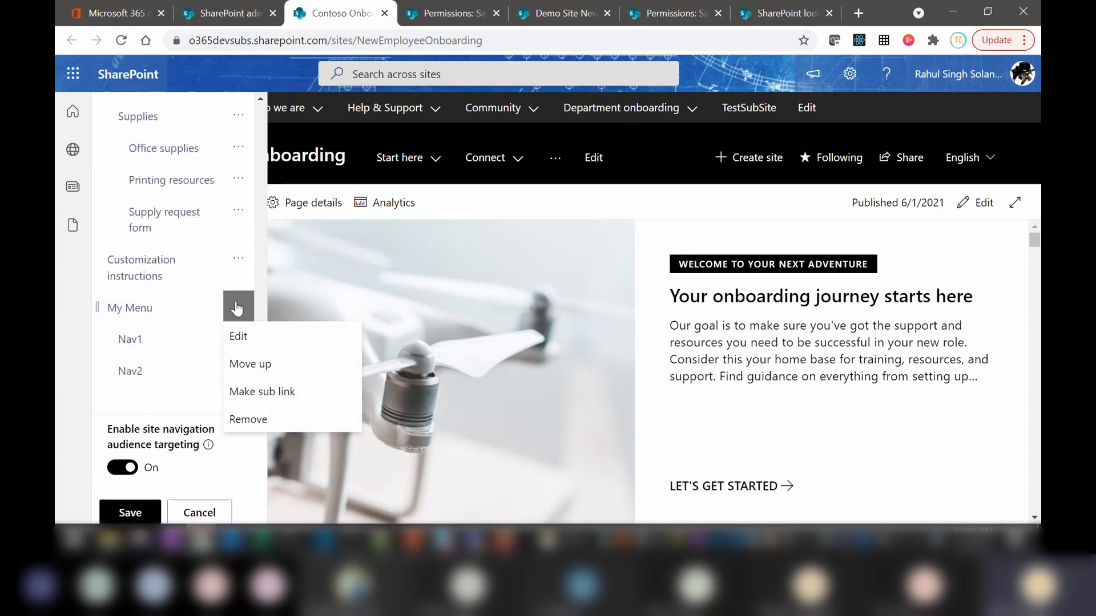
{"action": "left_click", "coordinate": [236, 337]}
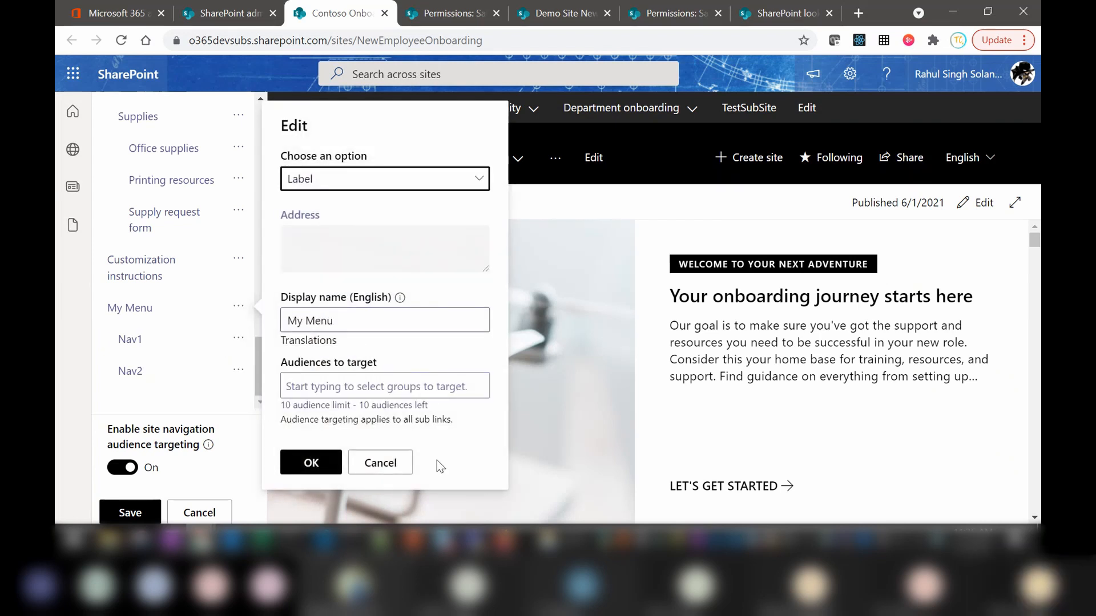
{"action": "left_click", "coordinate": [401, 388]}
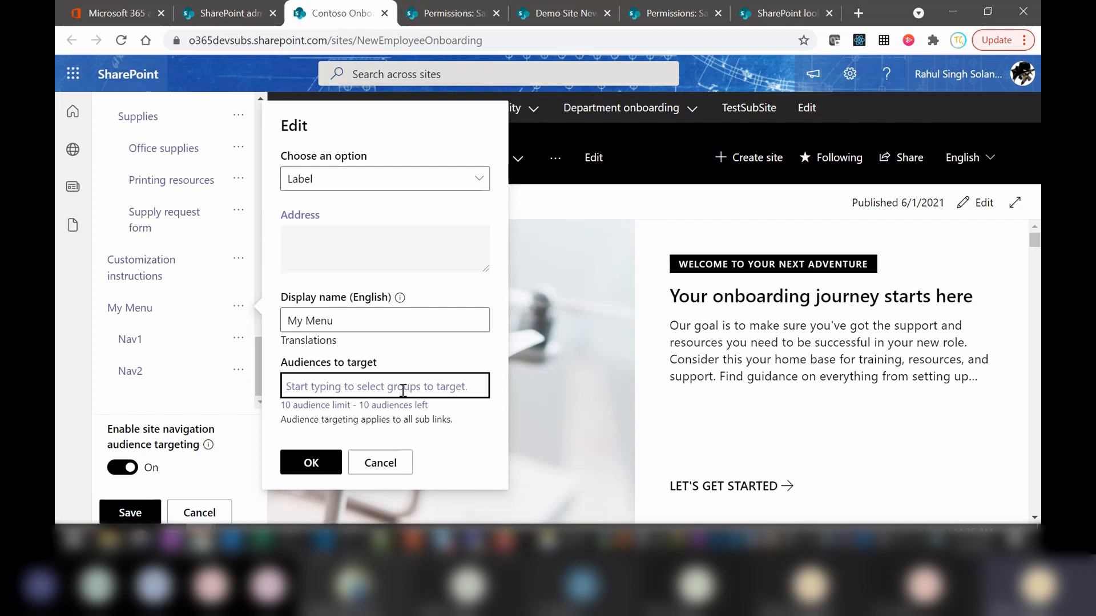
{"action": "type", "text": "O365"}
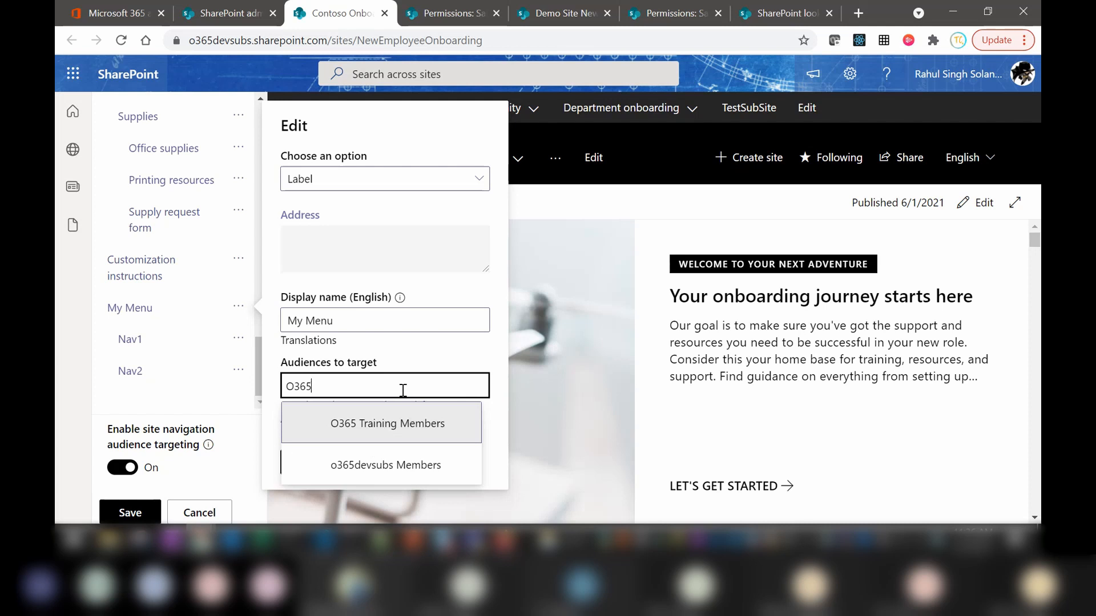
{"action": "left_click", "coordinate": [351, 467]}
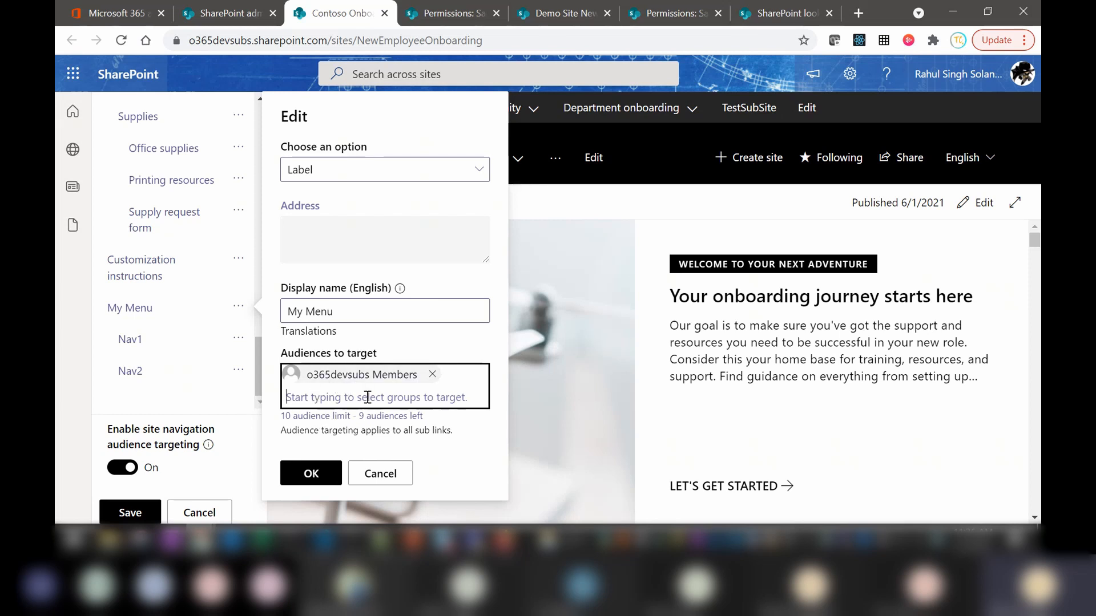
{"action": "left_click", "coordinate": [309, 477]}
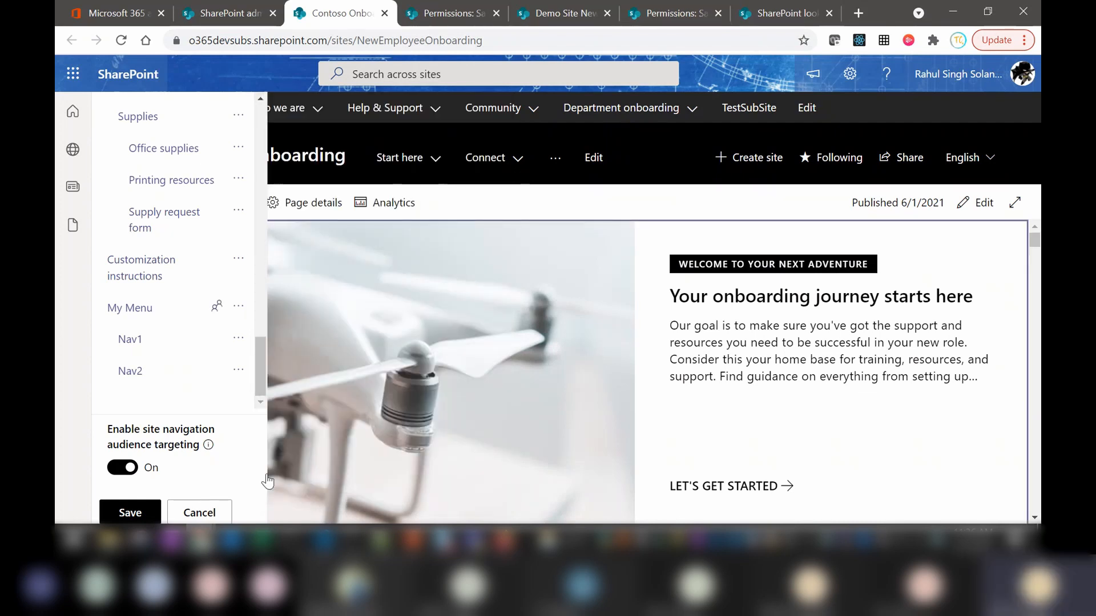
{"action": "left_click", "coordinate": [129, 513]}
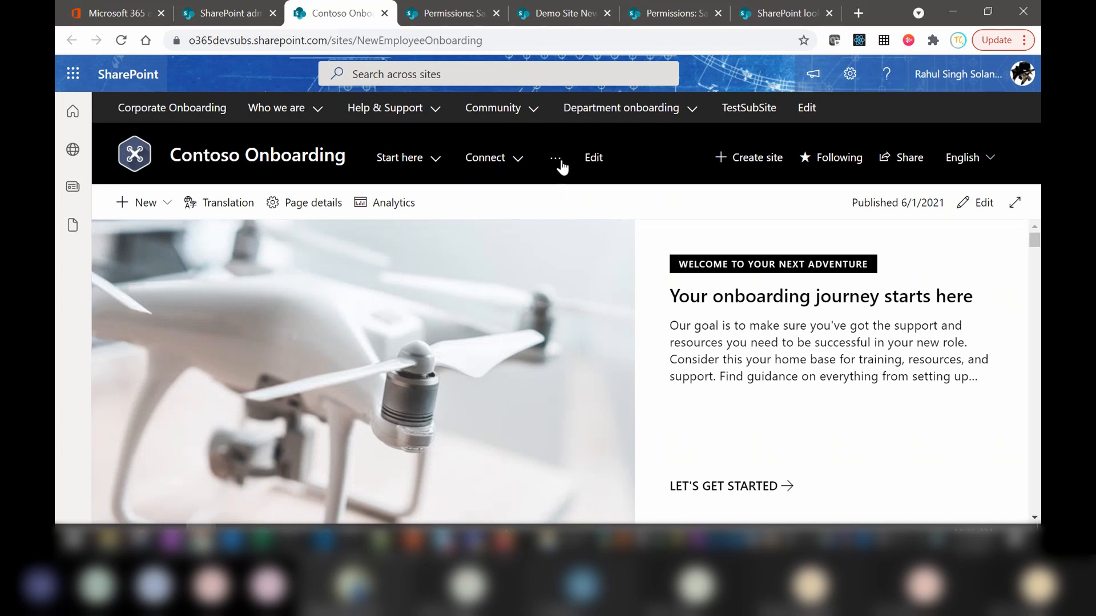
View the audience-targeted My Menu entry and its sub links in the site navigation.
{"action": "left_click", "coordinate": [556, 163]}
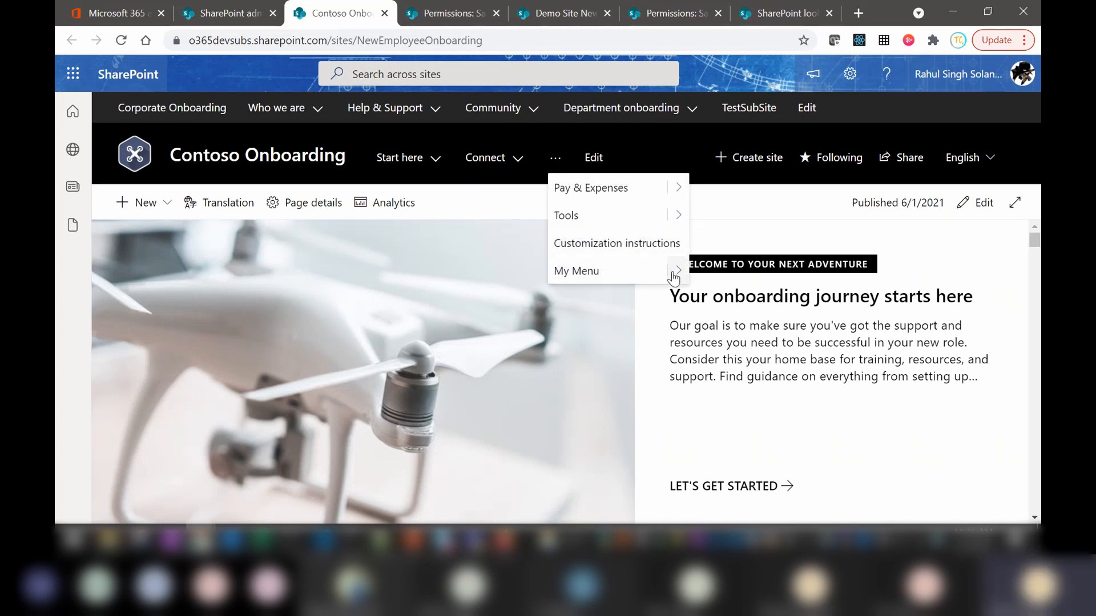
{"action": "mouse_move", "coordinate": [676, 273]}
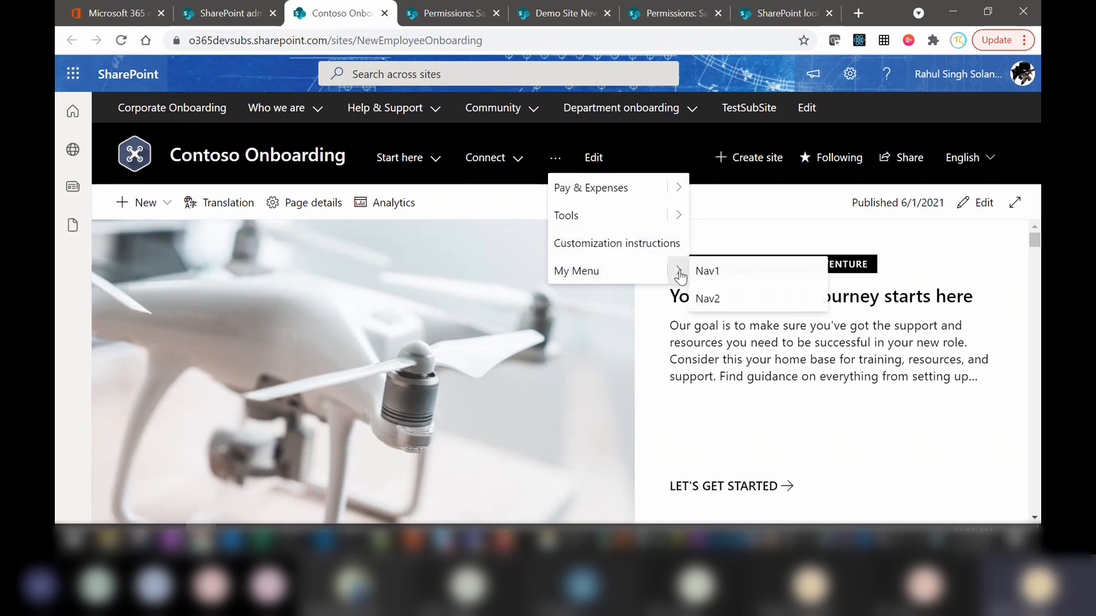
{"action": "left_click", "coordinate": [691, 146]}
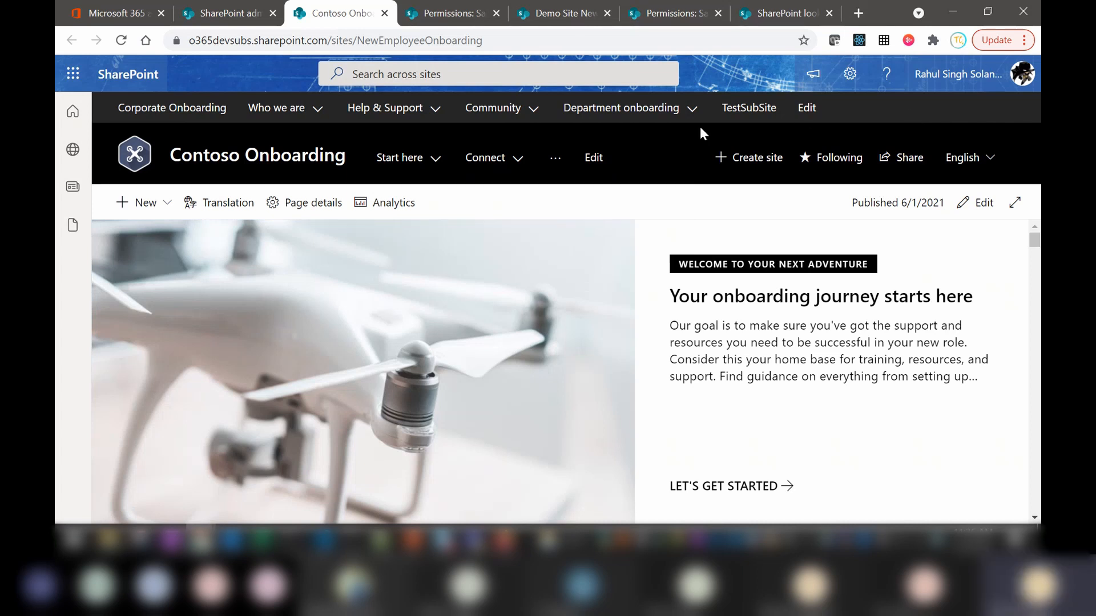
In the site's look settings, try the Cascading menu style, return to Mega menu, and save.
{"action": "left_click", "coordinate": [850, 74]}
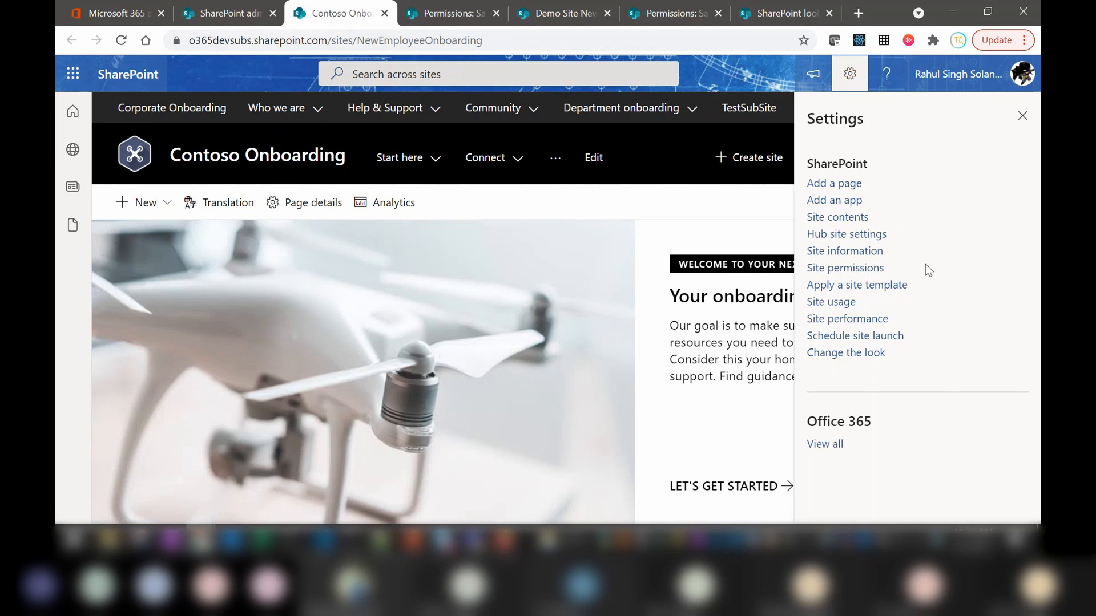
{"action": "left_click", "coordinate": [846, 354]}
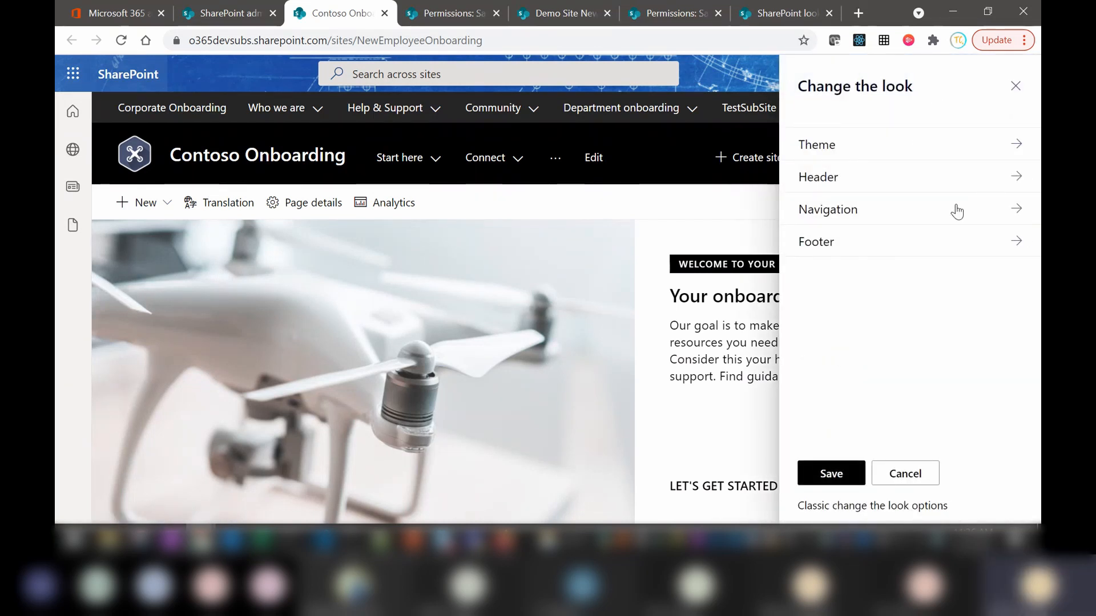
{"action": "left_click", "coordinate": [918, 214]}
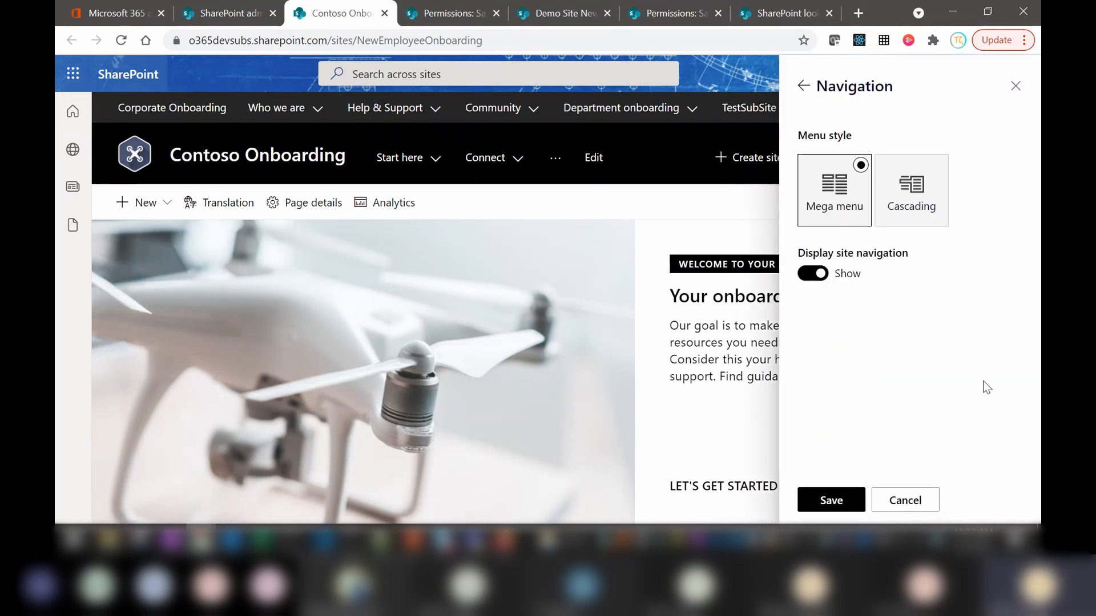
{"action": "left_click", "coordinate": [921, 221]}
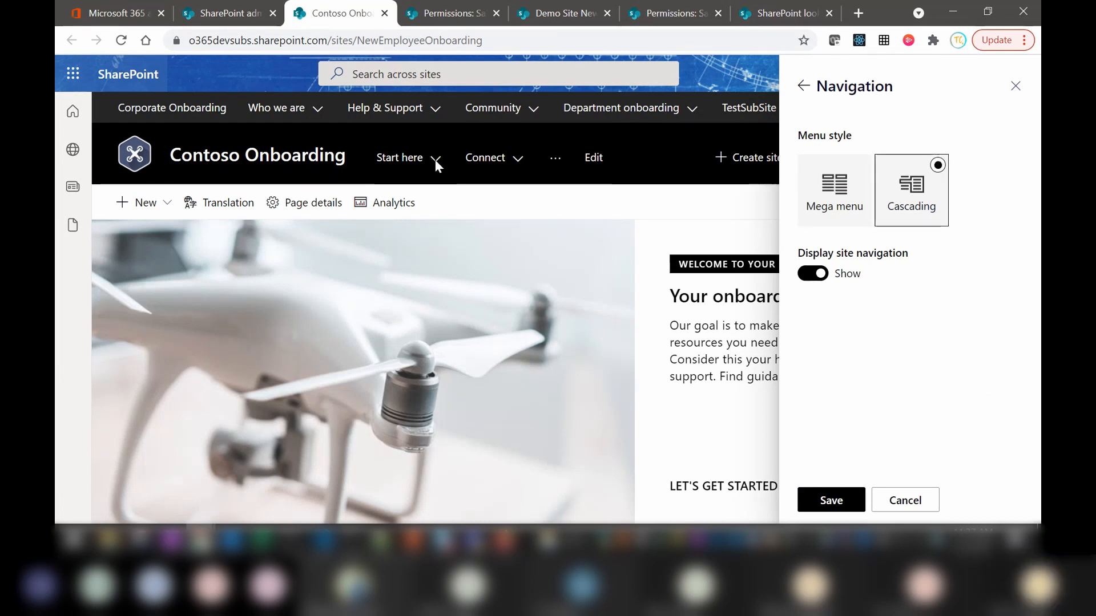
{"action": "left_click", "coordinate": [832, 207]}
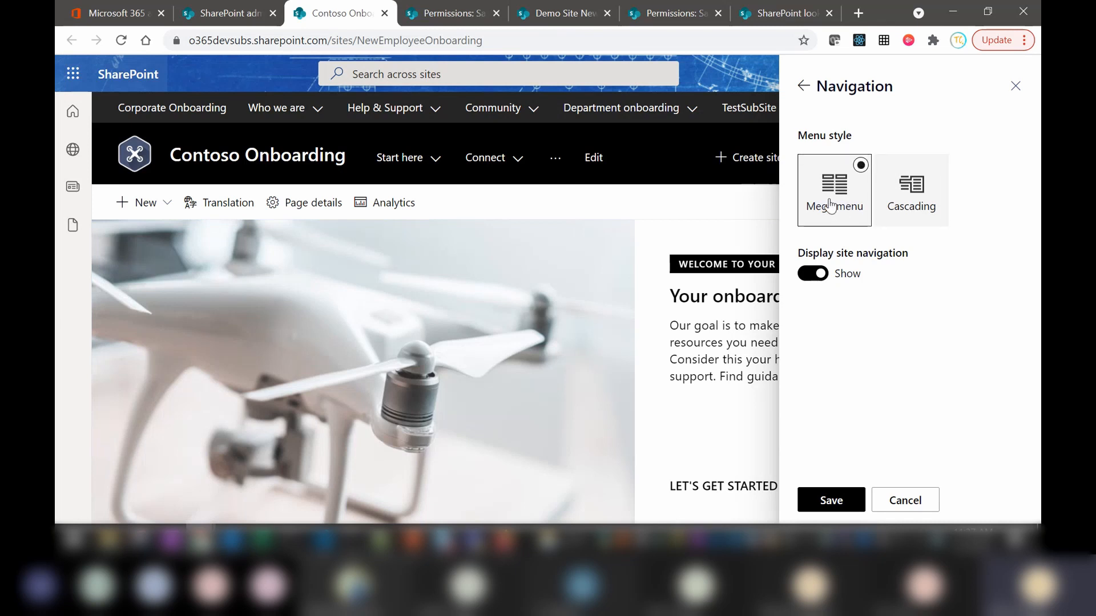
{"action": "left_click", "coordinate": [820, 503]}
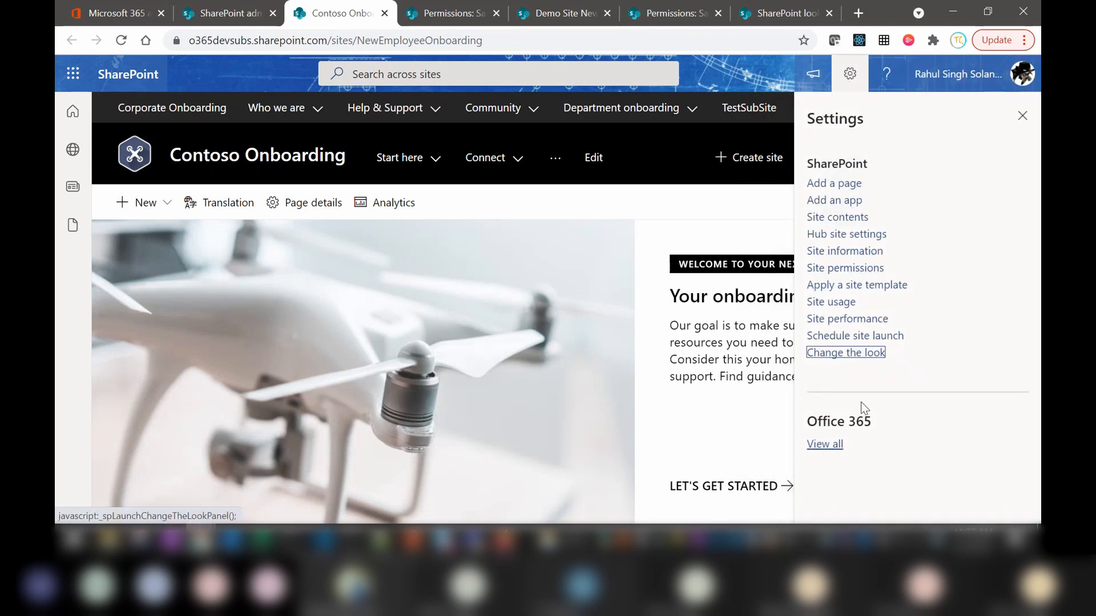
{"action": "left_click", "coordinate": [1022, 116]}
Examine how the Connect, Start here and overflow menus, including Tools and Supplies, expand in the site navigation.
{"action": "left_click", "coordinate": [519, 159]}
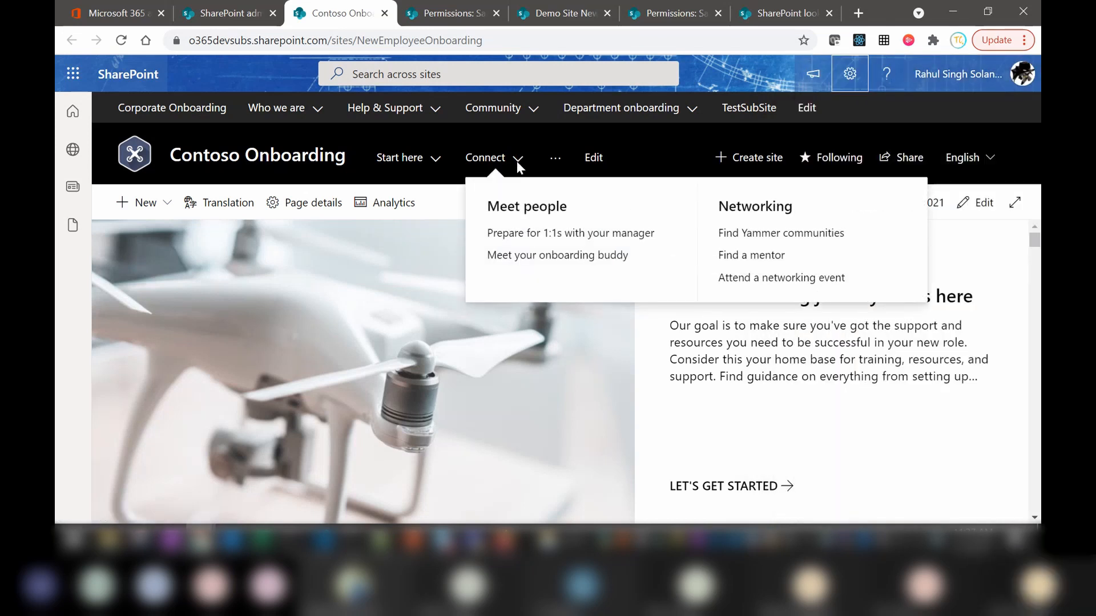
{"action": "left_click", "coordinate": [429, 160]}
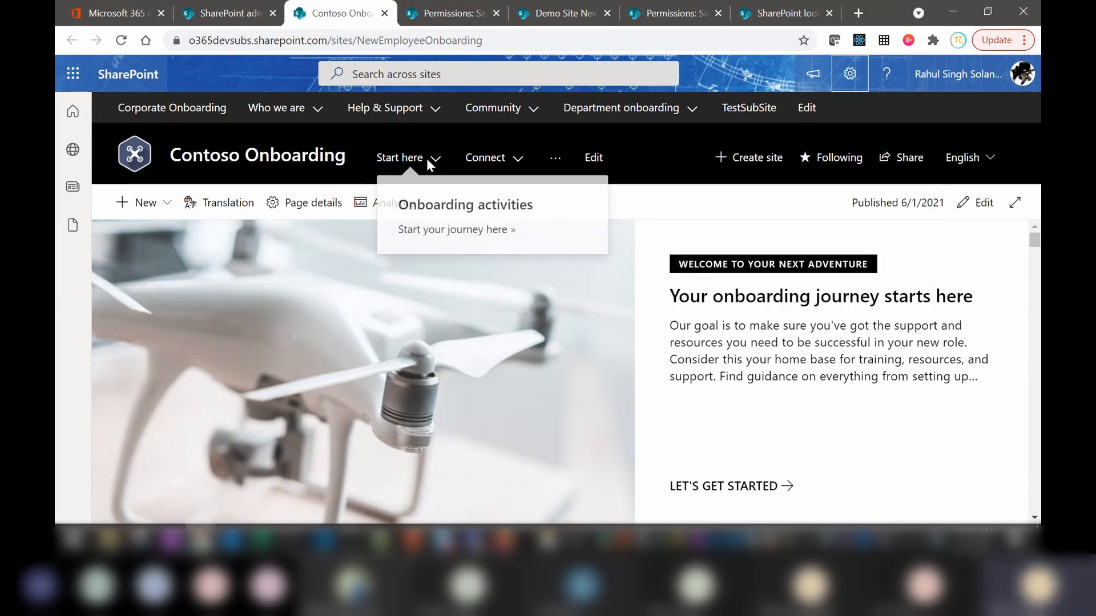
{"action": "left_click", "coordinate": [556, 159]}
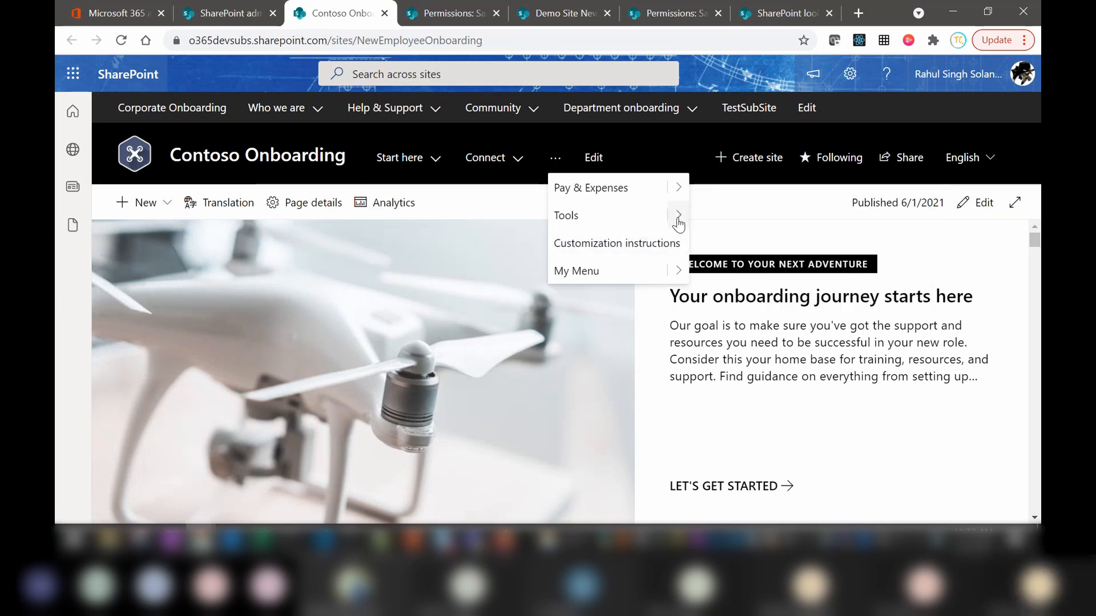
{"action": "mouse_move", "coordinate": [678, 223]}
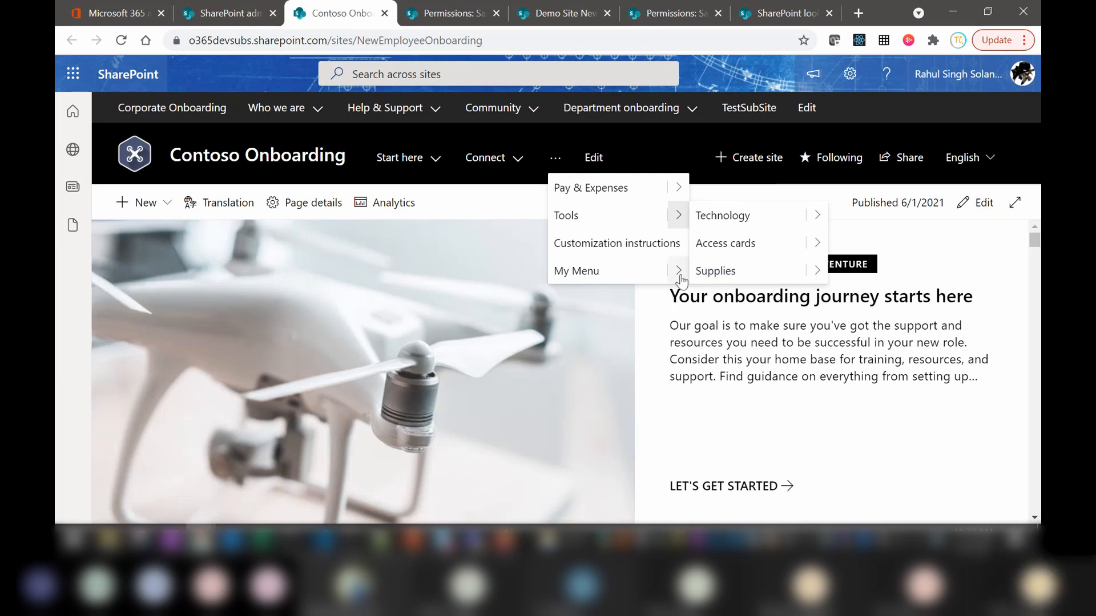
{"action": "mouse_move", "coordinate": [676, 271]}
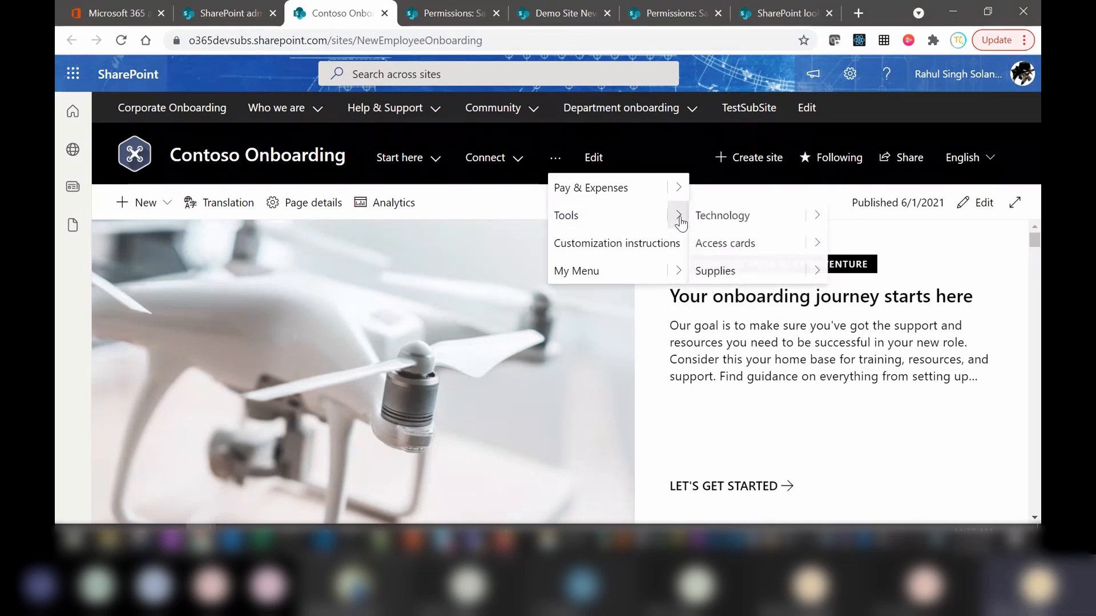
{"action": "mouse_move", "coordinate": [819, 249]}
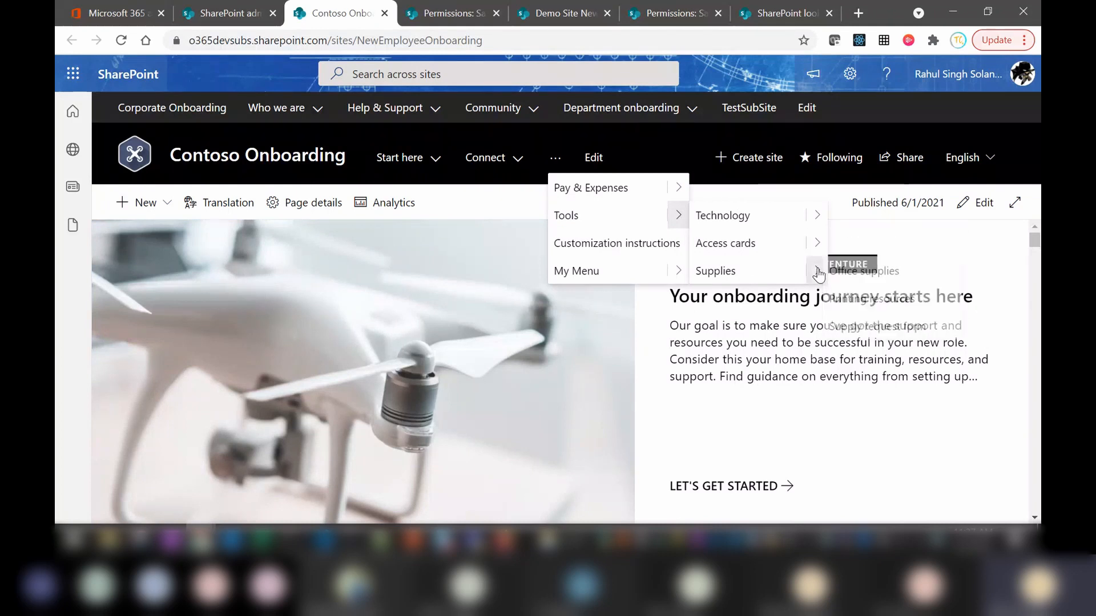
{"action": "mouse_move", "coordinate": [817, 270]}
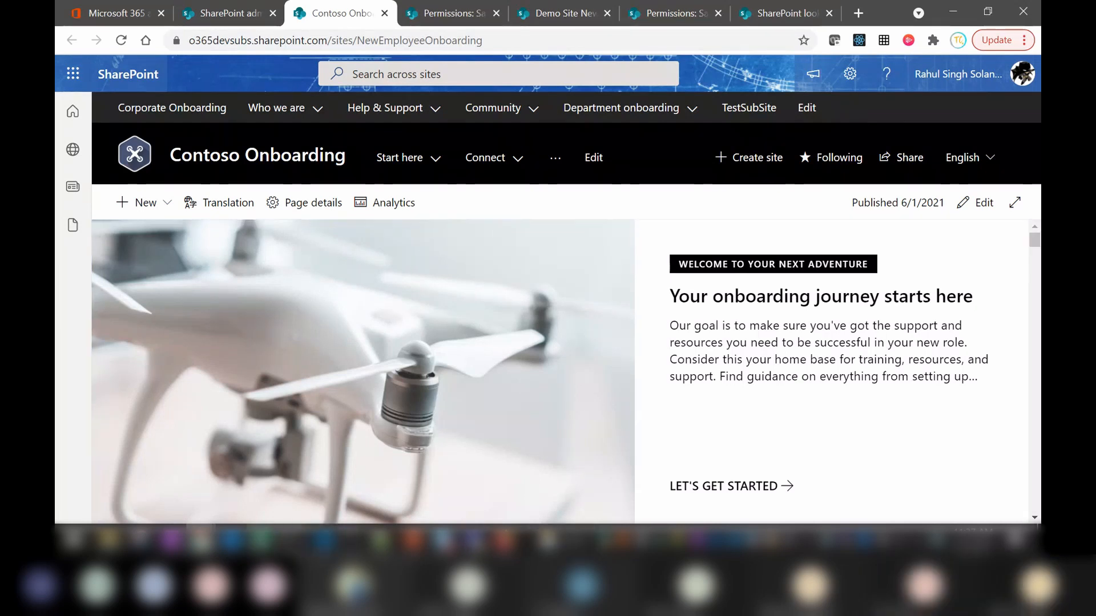
Switch to the SharePoint Training.pptx presentation in PowerPoint and show the Content Aggregation slide as a slide show.
{"action": "left_click", "coordinate": [414, 540]}
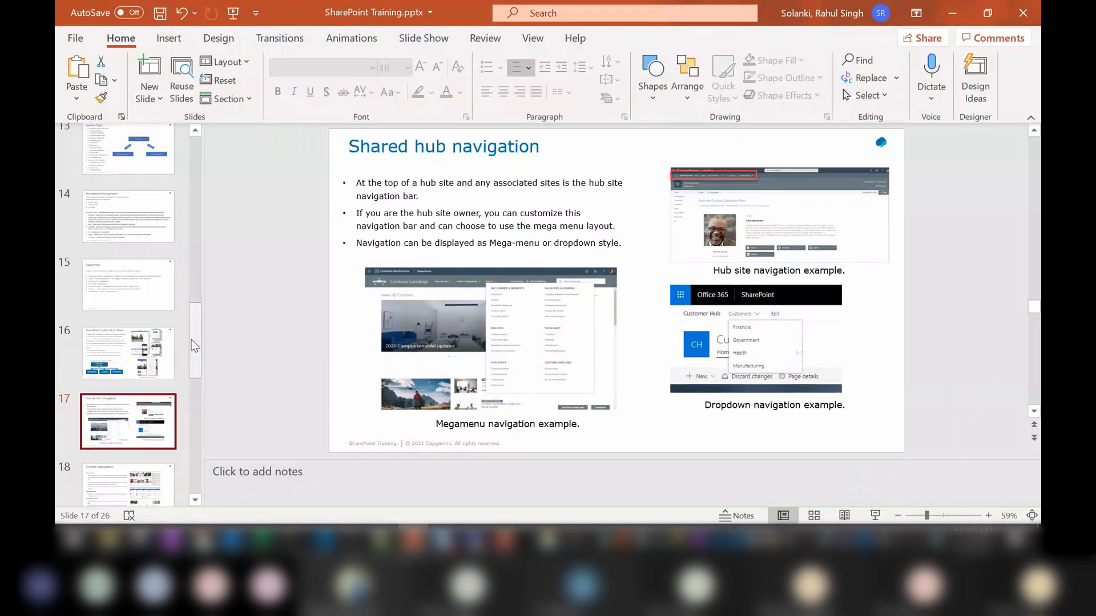
{"action": "scroll", "coordinate": [194, 345], "scroll_direction": "down", "scroll_amount": 2}
{"action": "left_click", "coordinate": [133, 372]}
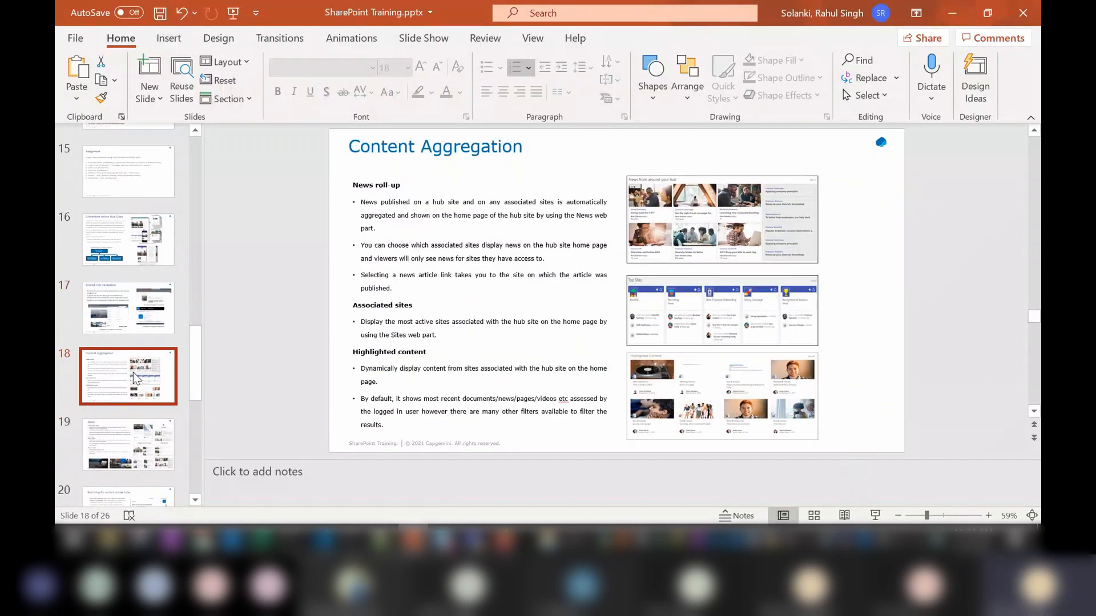
{"action": "left_click", "coordinate": [871, 516]}
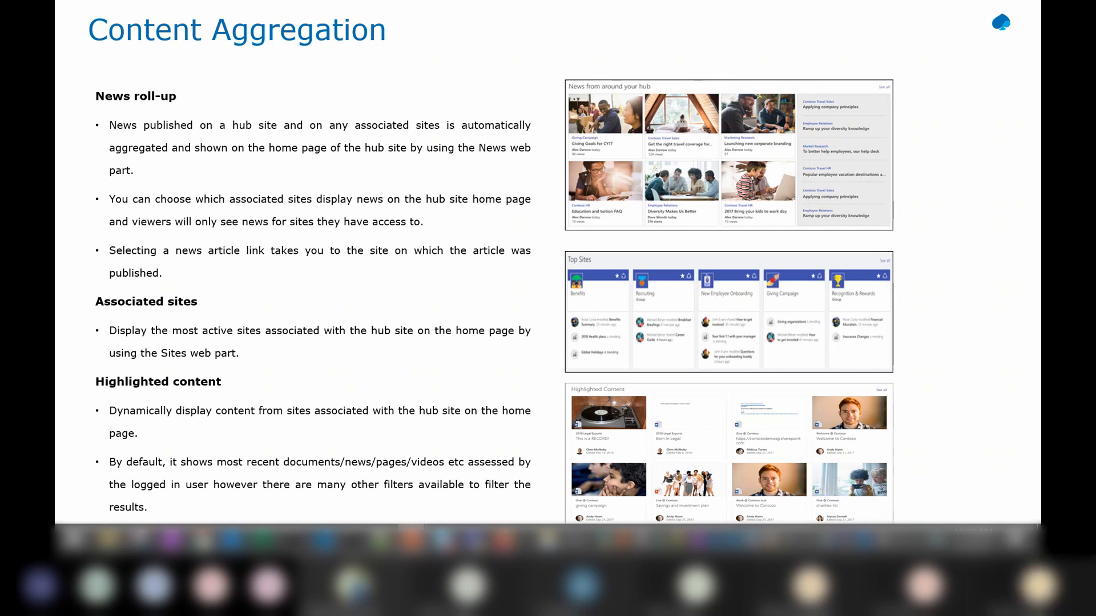
Advance the slide show to the News slide, end it, and switch to the Contoso Onboarding site in Chrome.
{"action": "key", "text": "Right"}
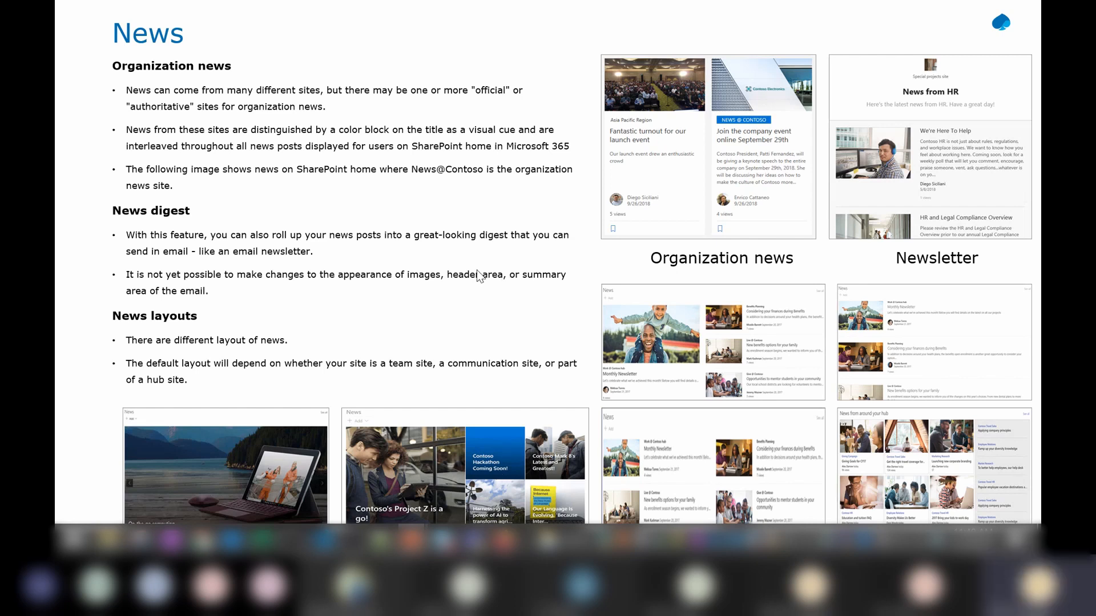
{"action": "key", "text": "Escape"}
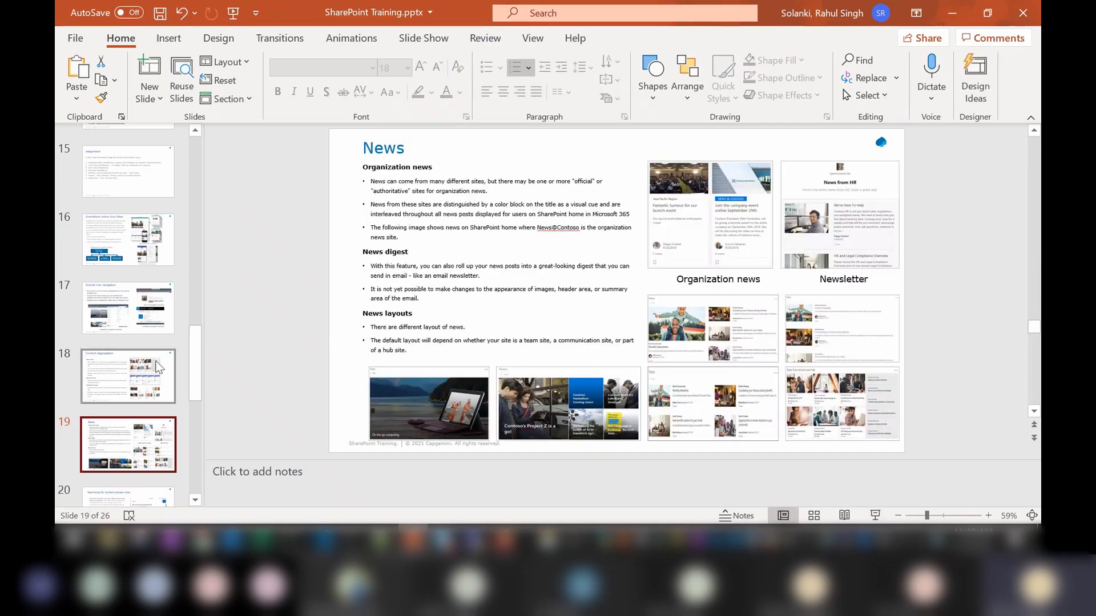
{"action": "mouse_move", "coordinate": [194, 547]}
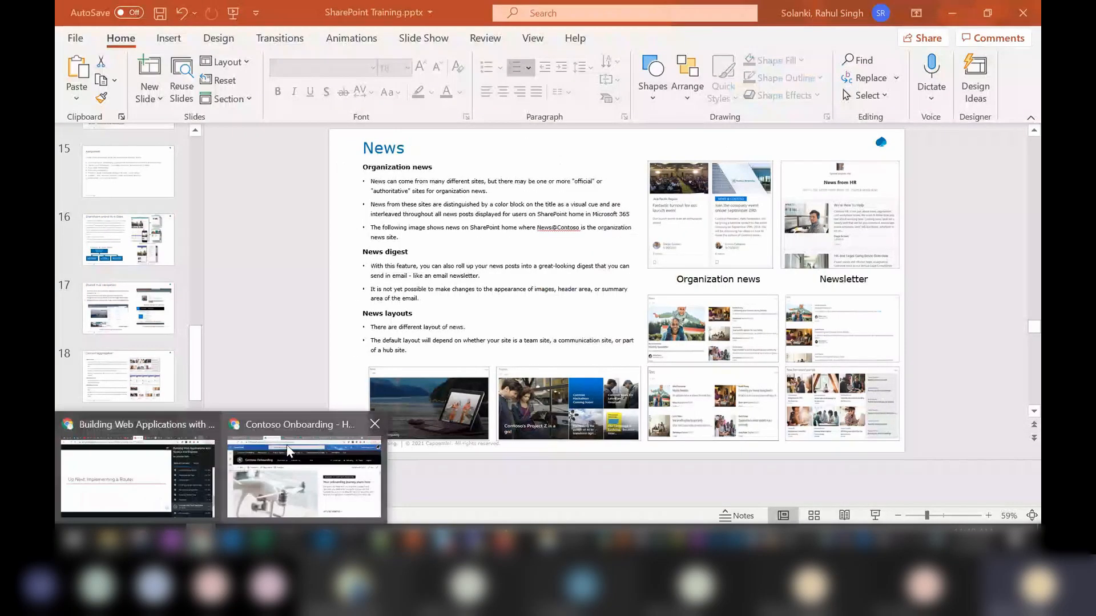
{"action": "left_click", "coordinate": [302, 475]}
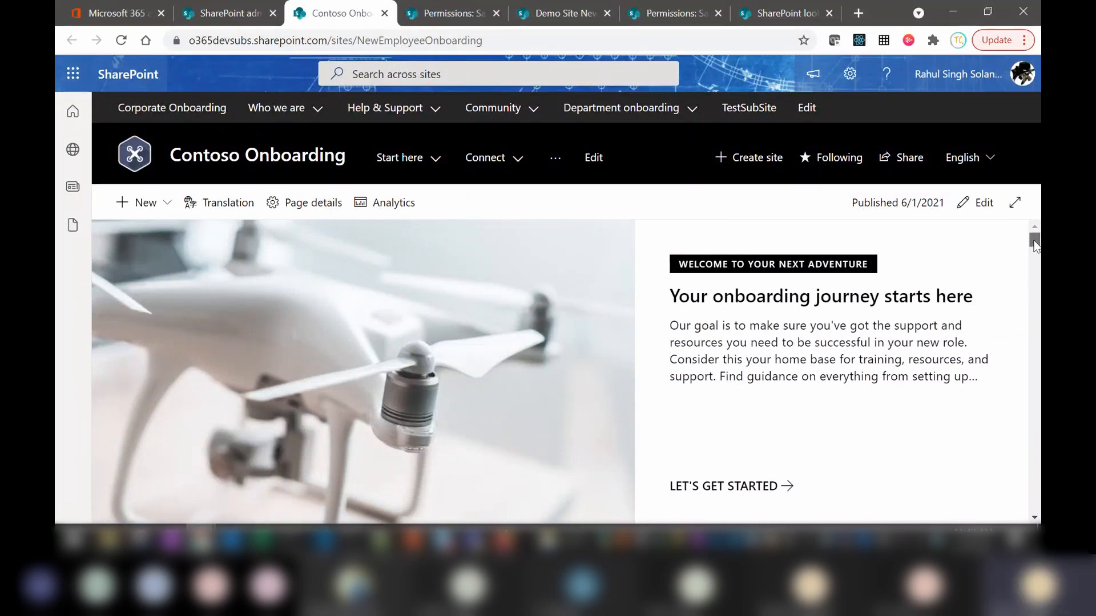
{"action": "mouse_move", "coordinate": [1036, 241]}
{"action": "left_mouse_down"}
{"action": "mouse_move", "coordinate": [1038, 463]}
{"action": "mouse_move", "coordinate": [1038, 241]}
{"action": "left_mouse_up"}
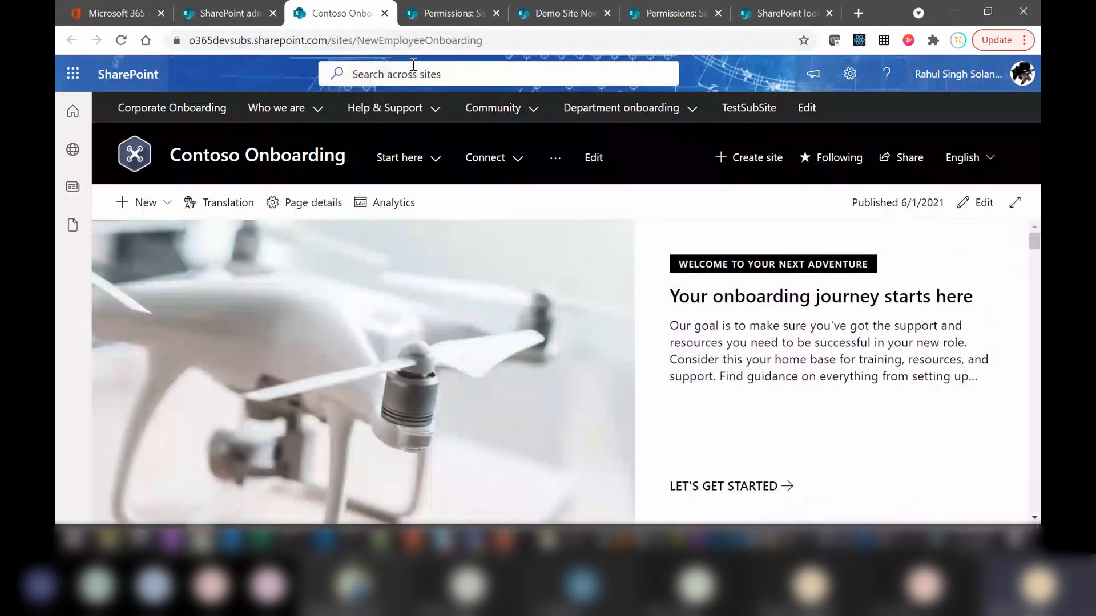
Open o365devsubs.sharepoint.com/sites/O365Training in a new browser tab and go to the home page's News section.
{"action": "left_click", "coordinate": [858, 13]}
{"action": "type", "text": "O365devsubs.sharepoint.com/sites/O365Training"}
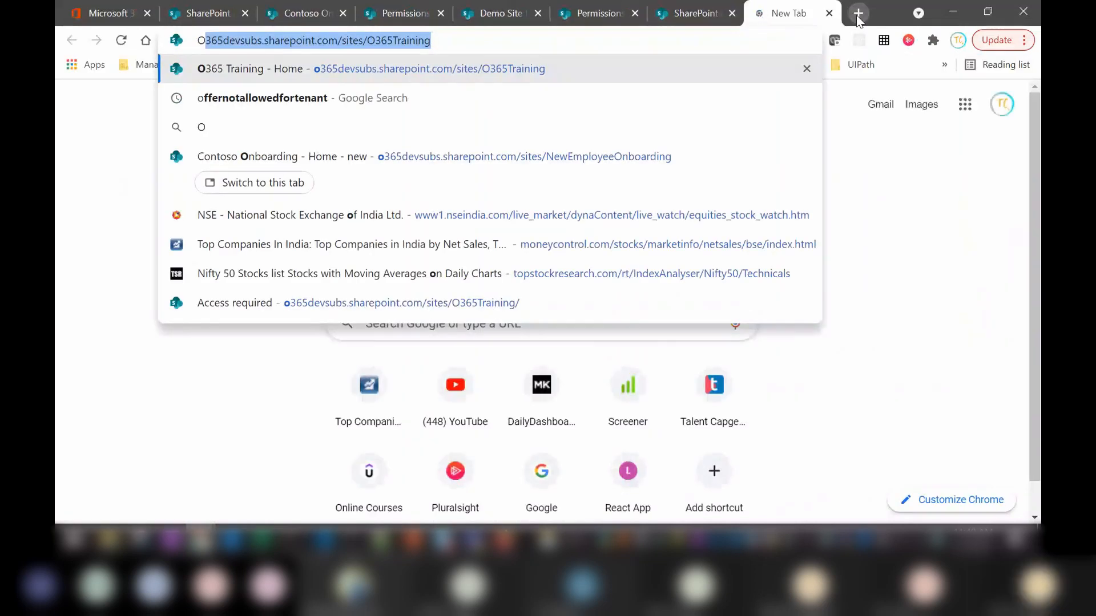
{"action": "key", "text": "Return"}
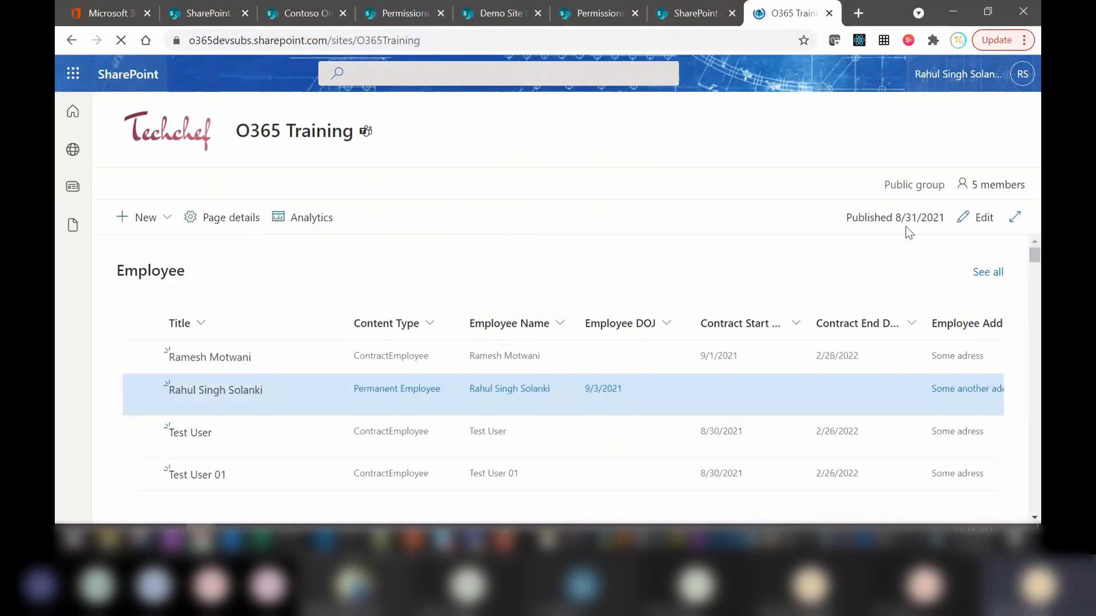
{"action": "left_click_drag", "start_coordinate": [1037, 262], "coordinate": [1038, 308]}
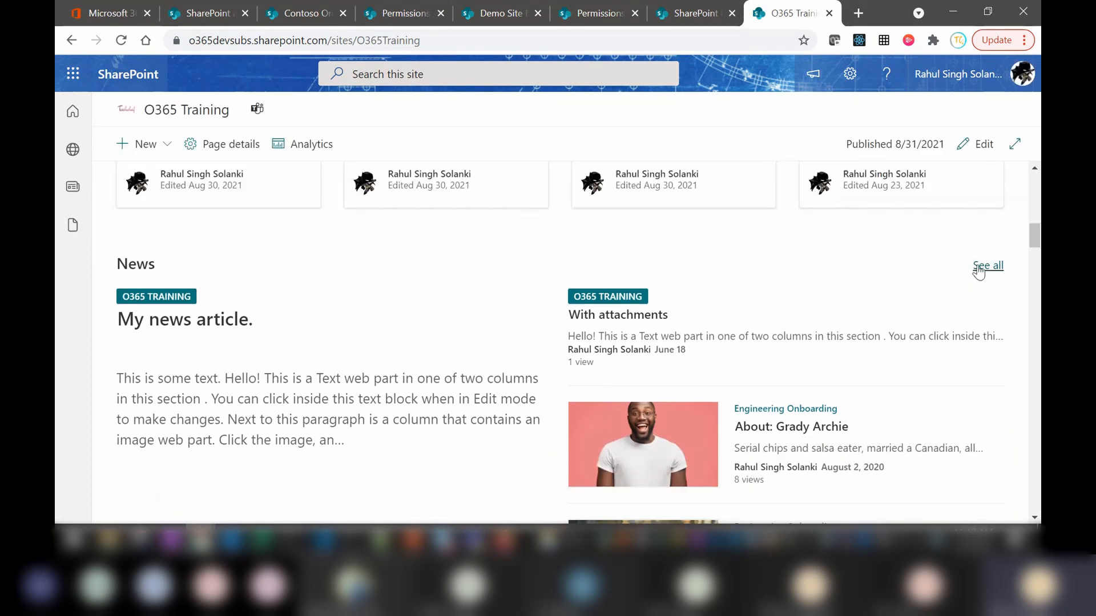
Put the O365 Training home page in edit mode and open the News web part's source and layout settings.
{"action": "left_click", "coordinate": [978, 145]}
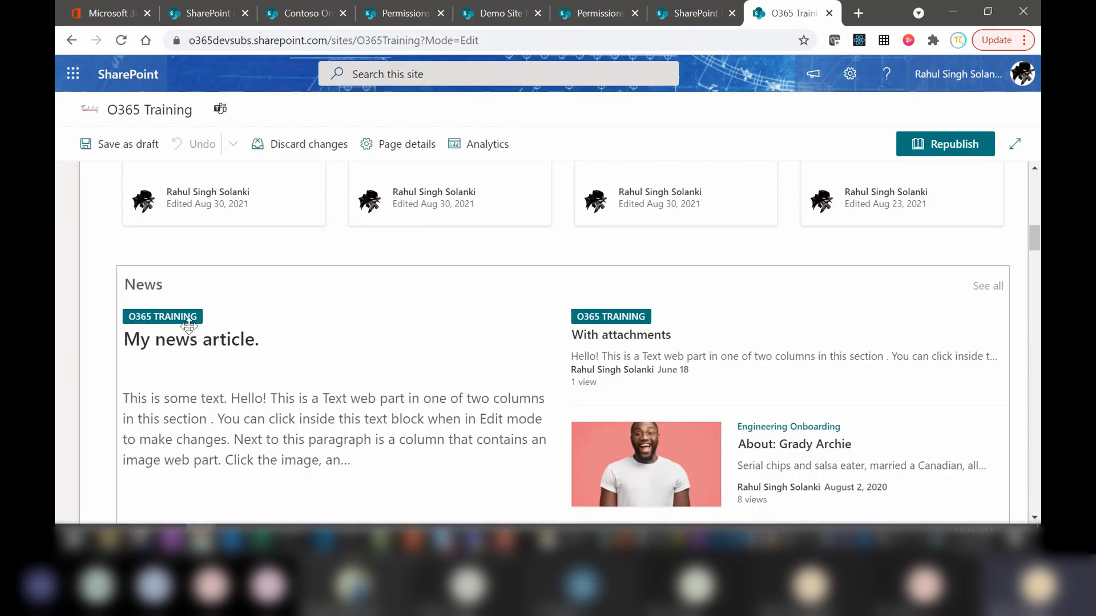
{"action": "left_click", "coordinate": [277, 313]}
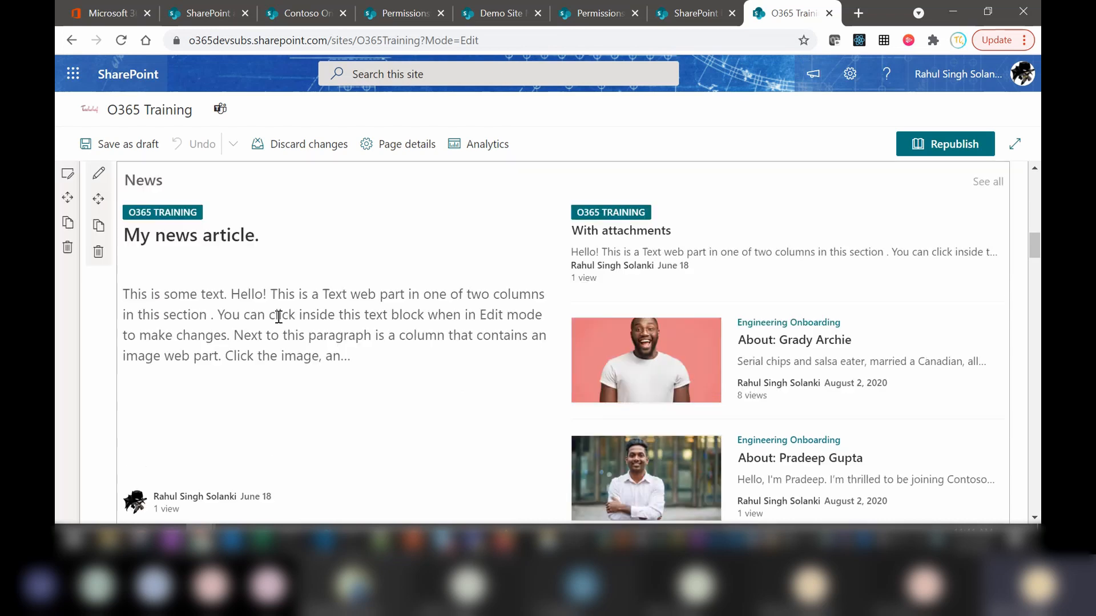
{"action": "left_click", "coordinate": [98, 173]}
{"action": "scroll", "coordinate": [637, 232], "scroll_direction": "down", "scroll_amount": 10}
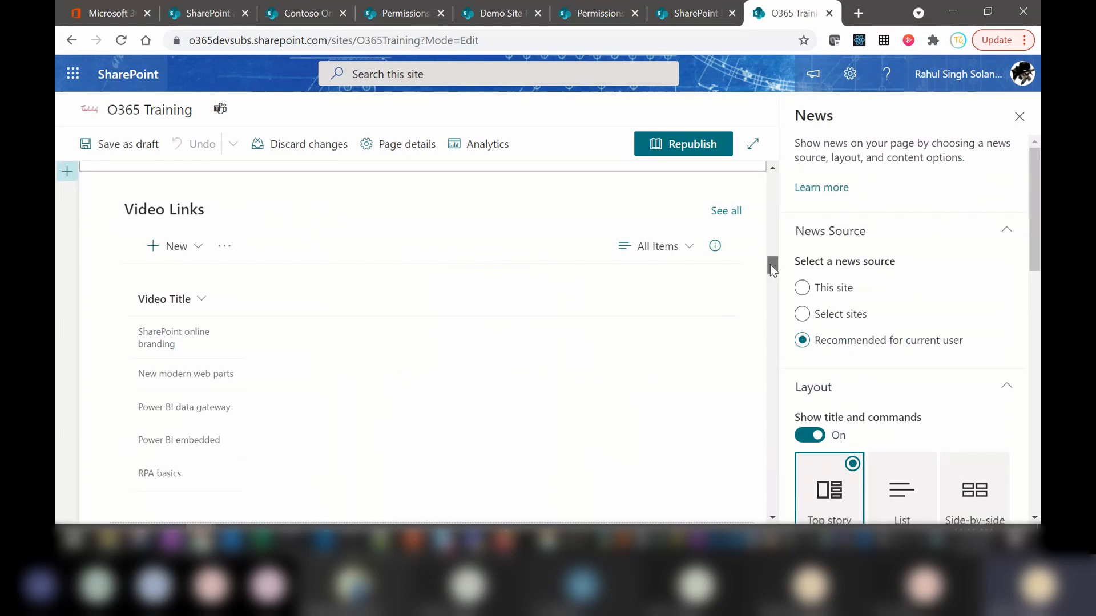
{"action": "left_click_drag", "start_coordinate": [769, 265], "coordinate": [770, 232]}
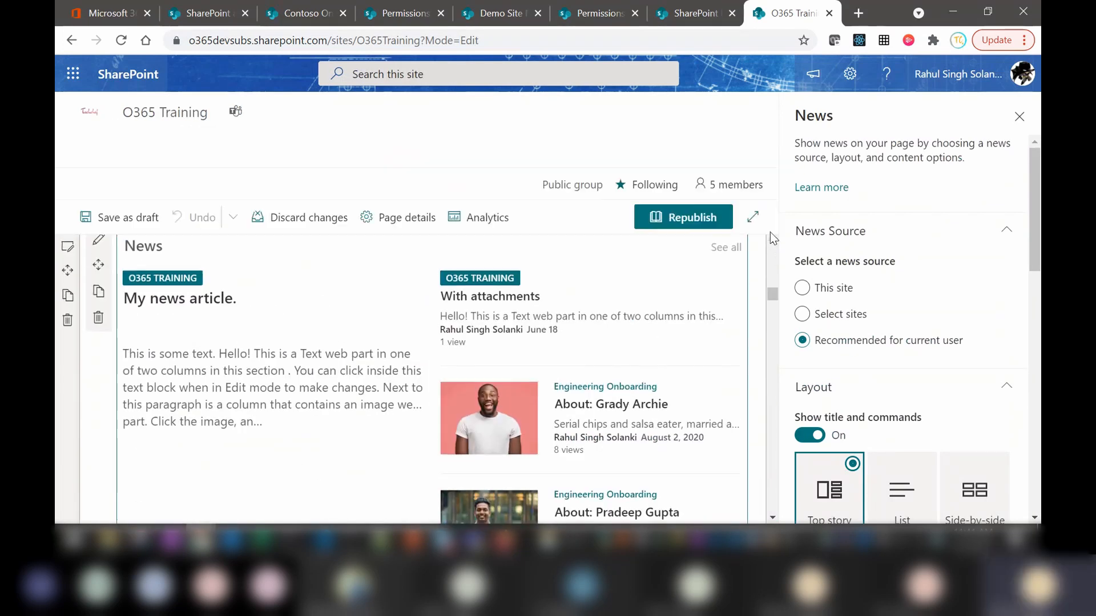
{"action": "left_click_drag", "start_coordinate": [1037, 231], "coordinate": [1037, 245]}
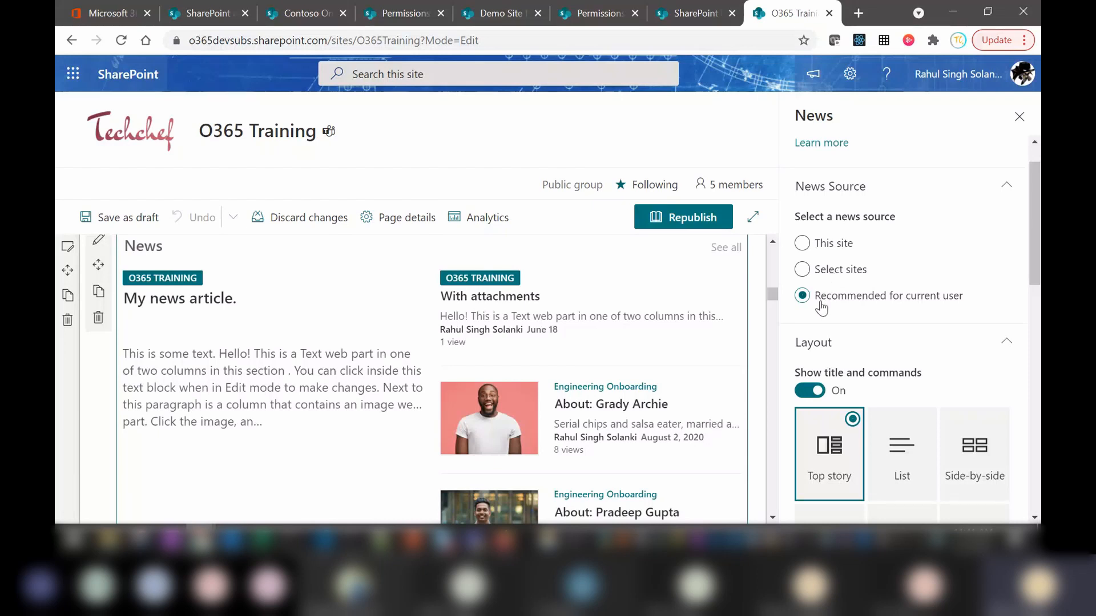
{"action": "scroll", "coordinate": [975, 249], "scroll_direction": "down", "scroll_amount": 2}
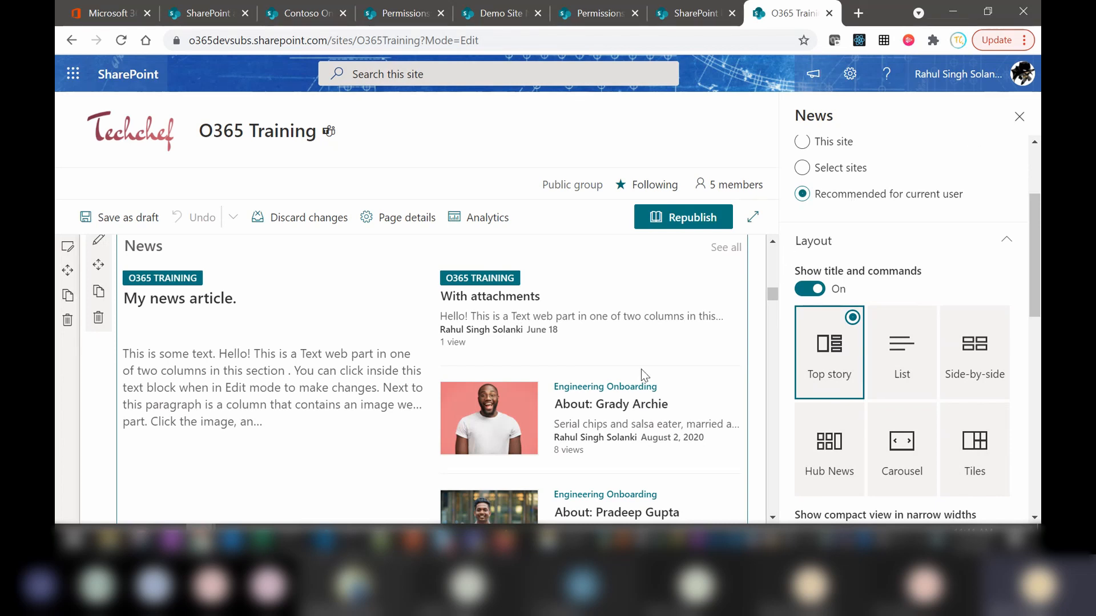
{"action": "left_click_drag", "start_coordinate": [1034, 282], "coordinate": [1038, 306]}
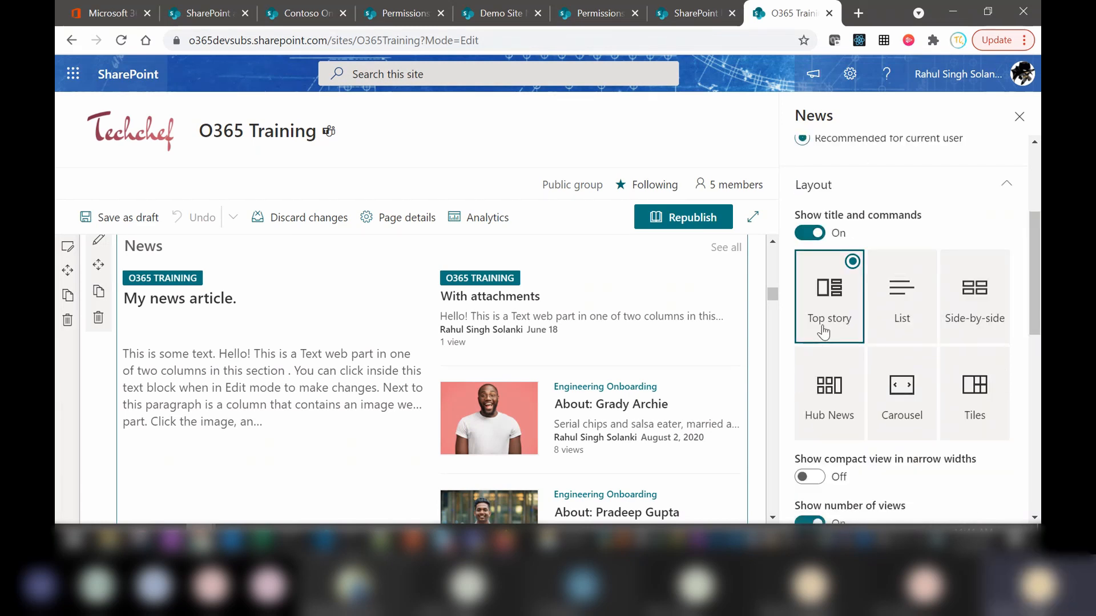
Try the List, Side-by-side, Hub News and Carousel layouts on the News web part, paging through the carousel's posts.
{"action": "left_click", "coordinate": [902, 310]}
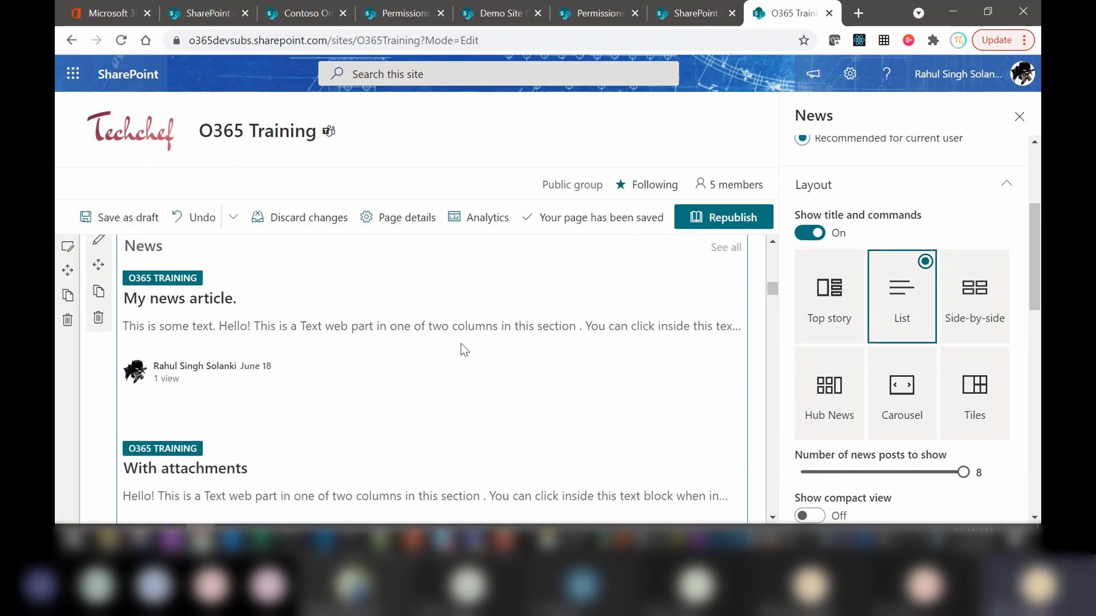
{"action": "left_click", "coordinate": [970, 325]}
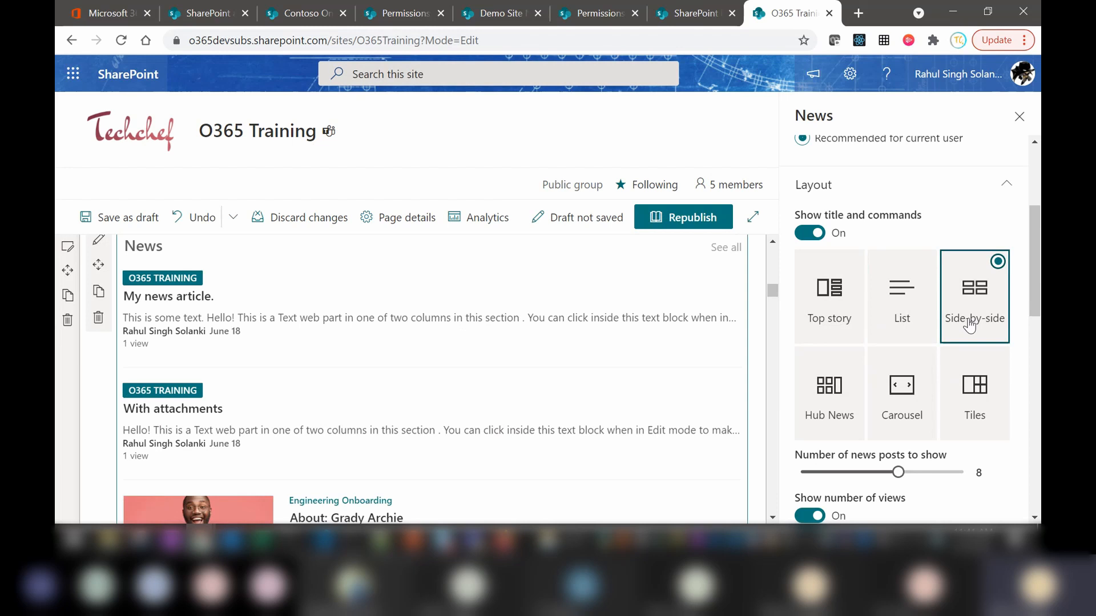
{"action": "left_click", "coordinate": [820, 400]}
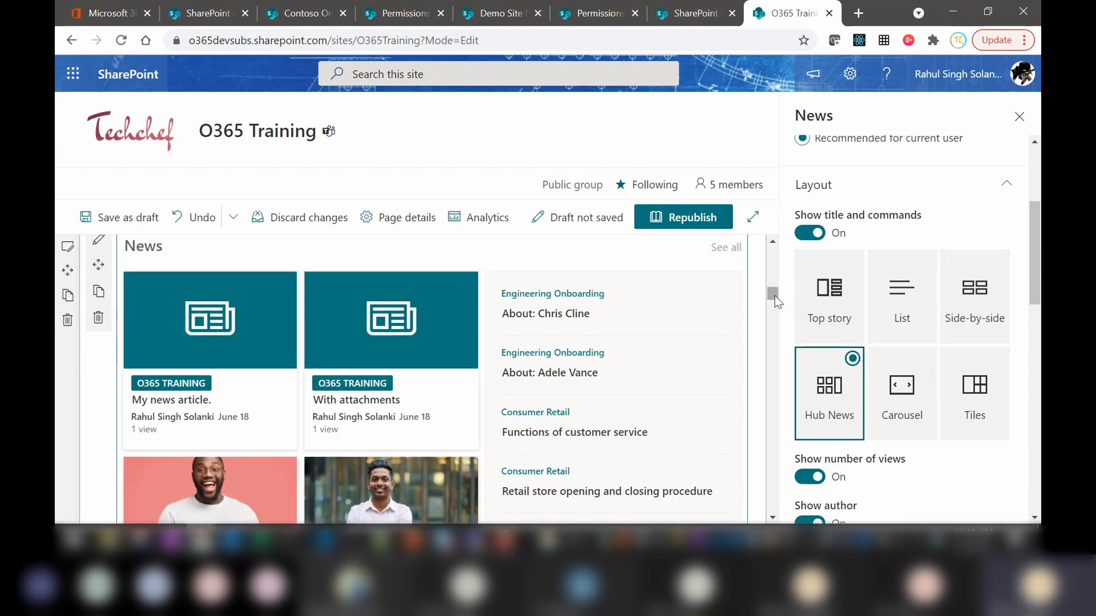
{"action": "left_click_drag", "start_coordinate": [775, 296], "coordinate": [776, 300]}
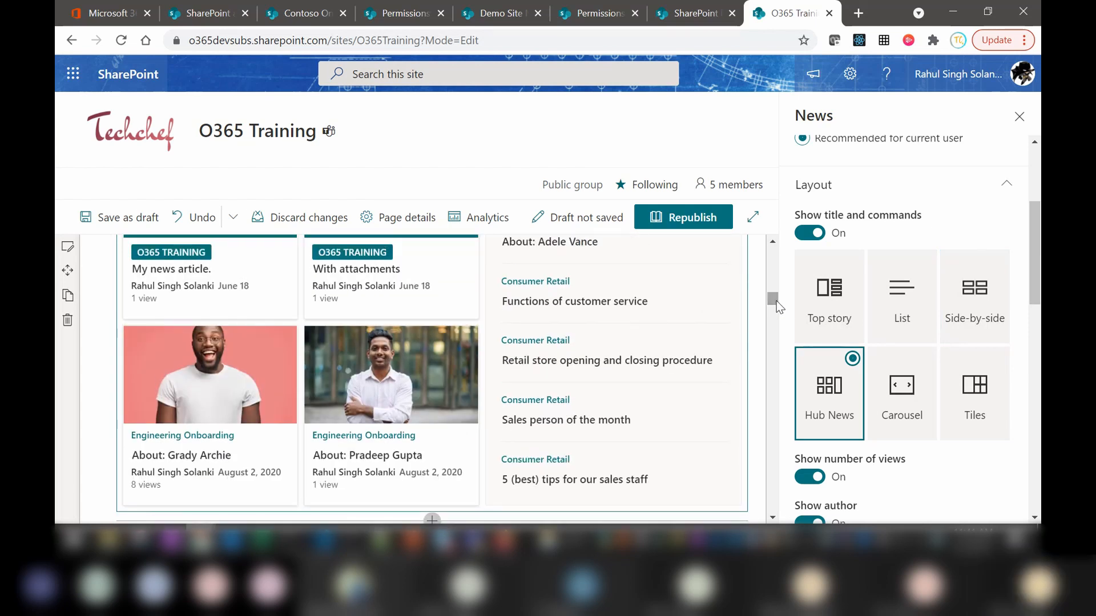
{"action": "left_click", "coordinate": [886, 403]}
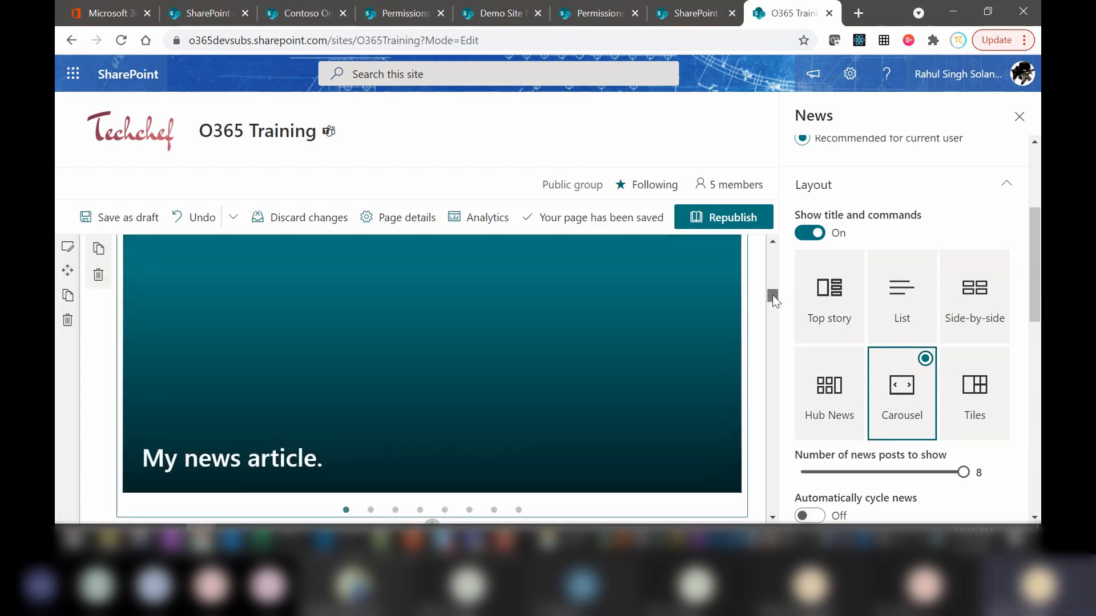
{"action": "left_click_drag", "start_coordinate": [773, 295], "coordinate": [773, 294]}
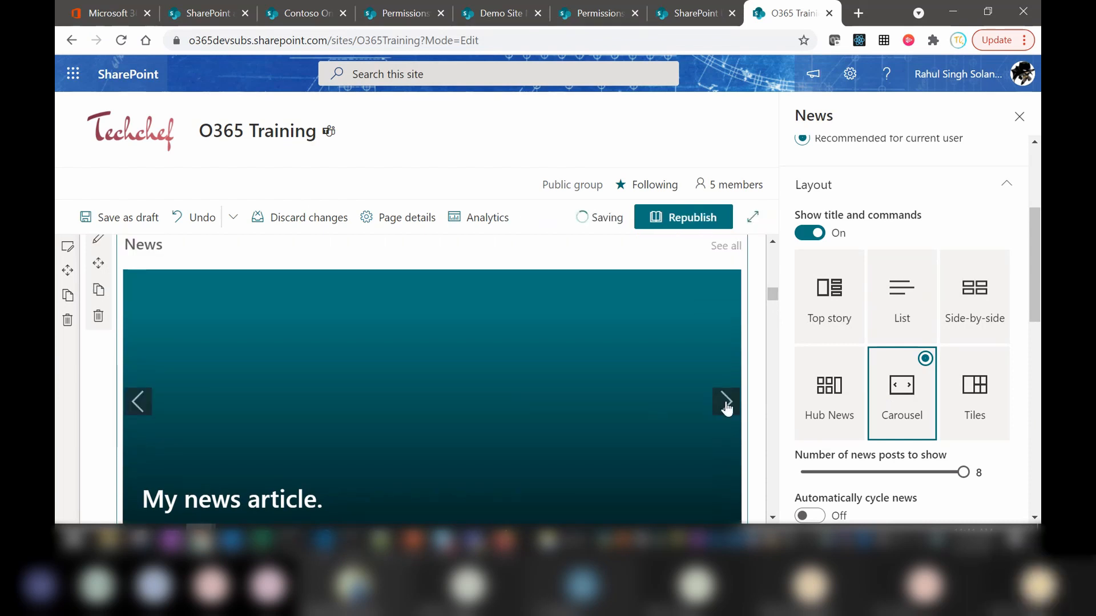
{"action": "left_click", "coordinate": [726, 403]}
{"action": "left_click", "coordinate": [725, 403]}
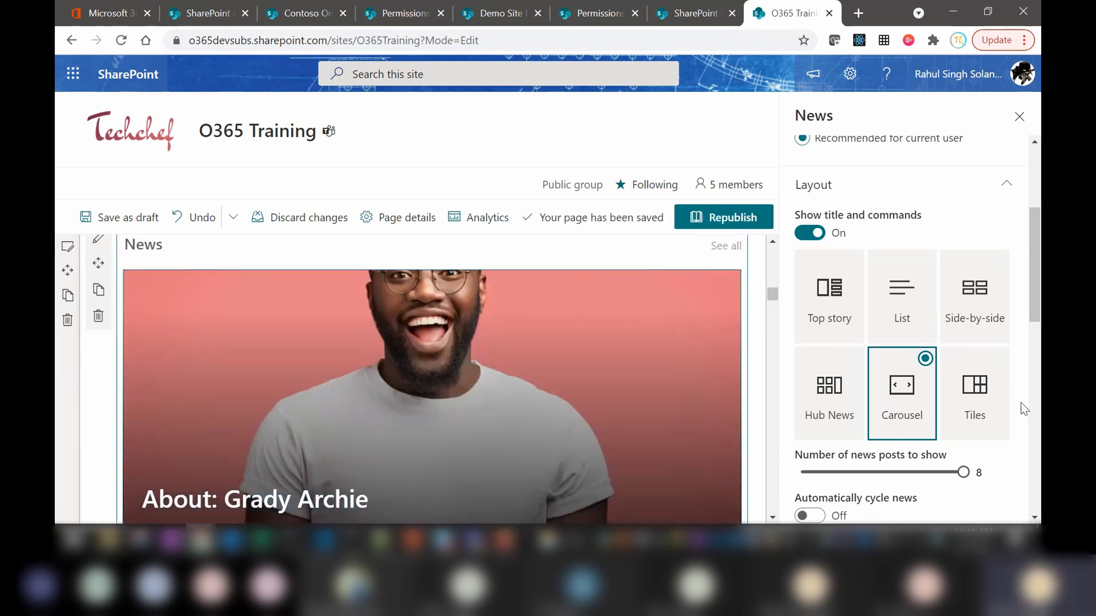
Set the News web part's layout to Tiles and review its number of news posts setting.
{"action": "left_click", "coordinate": [976, 415]}
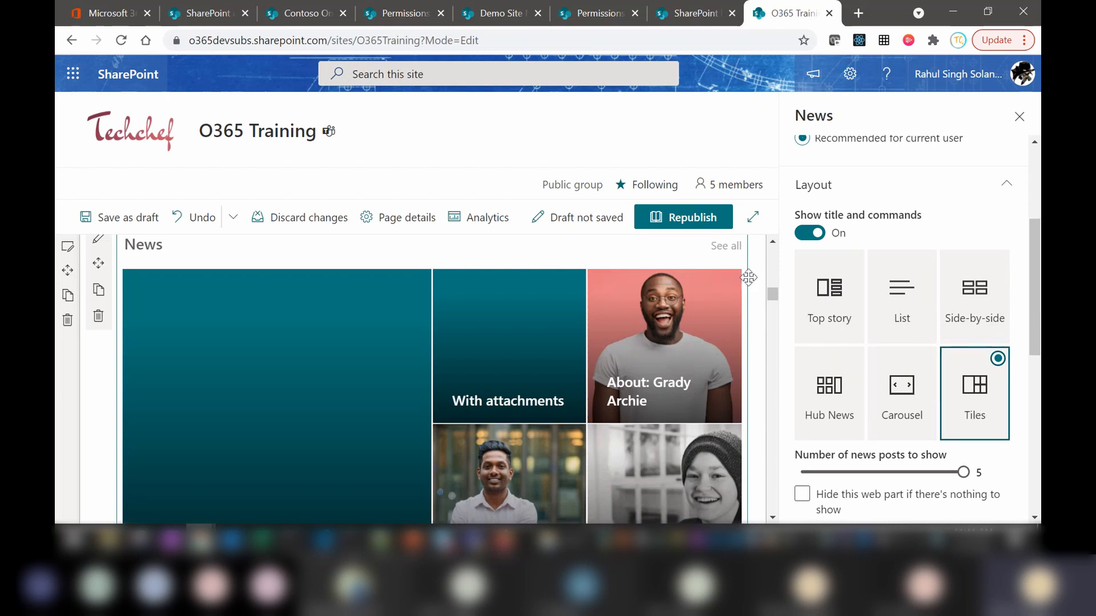
{"action": "scroll", "coordinate": [775, 297], "scroll_direction": "down", "scroll_amount": 3}
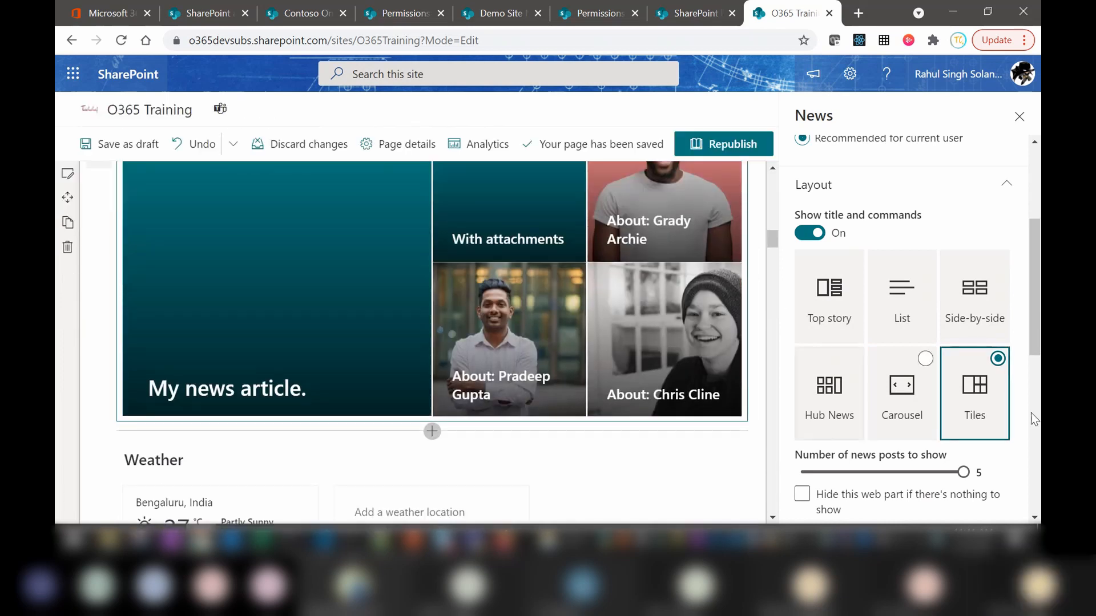
{"action": "left_click_drag", "start_coordinate": [1035, 324], "coordinate": [1034, 359]}
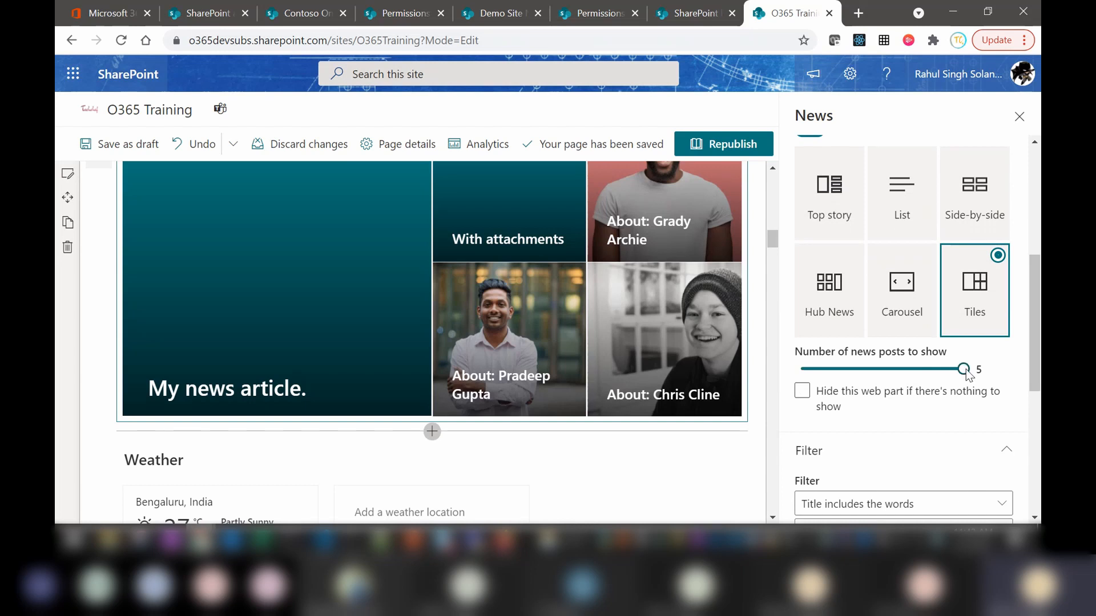
Filter the News web part's posts by Created by, with Current user as the author.
{"action": "left_click_drag", "start_coordinate": [1037, 314], "coordinate": [1040, 411]}
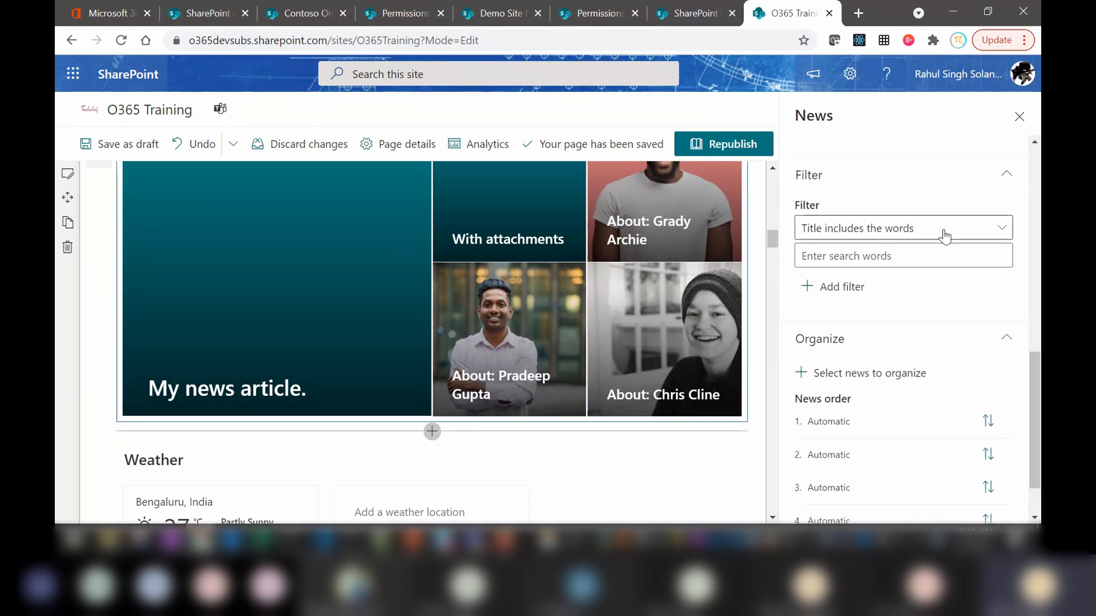
{"action": "left_click", "coordinate": [941, 226]}
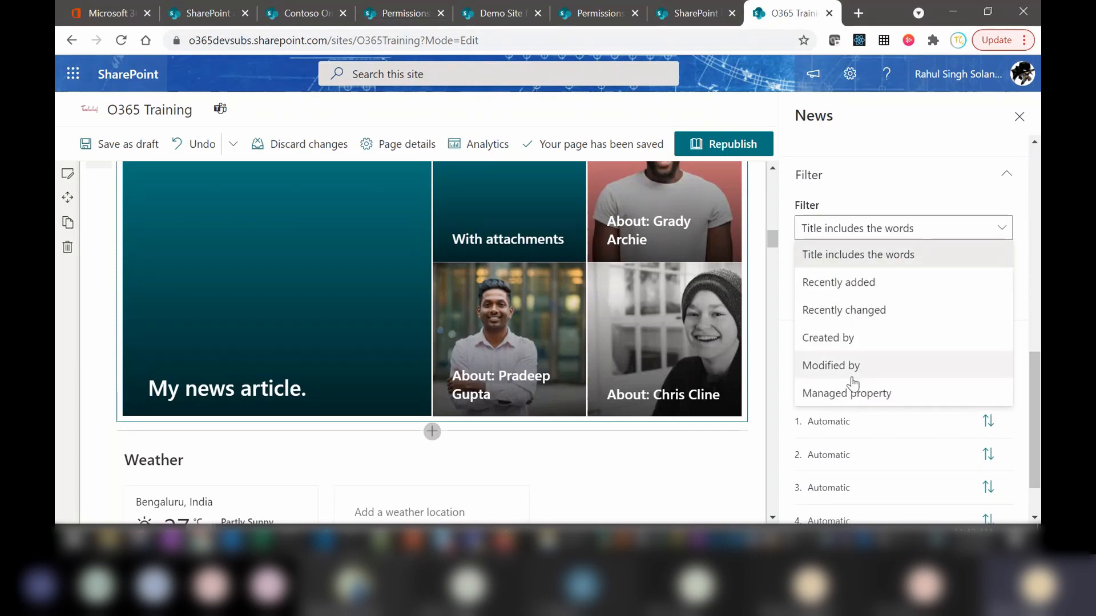
{"action": "left_click", "coordinate": [835, 340]}
{"action": "left_click", "coordinate": [931, 268]}
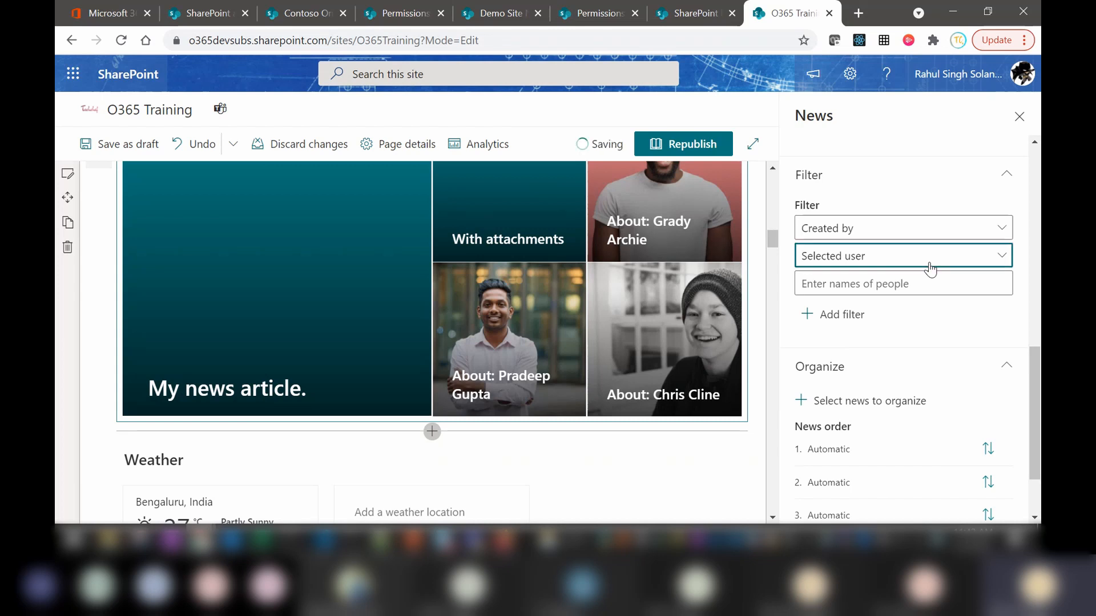
{"action": "left_click", "coordinate": [930, 268]}
{"action": "left_click", "coordinate": [930, 268]}
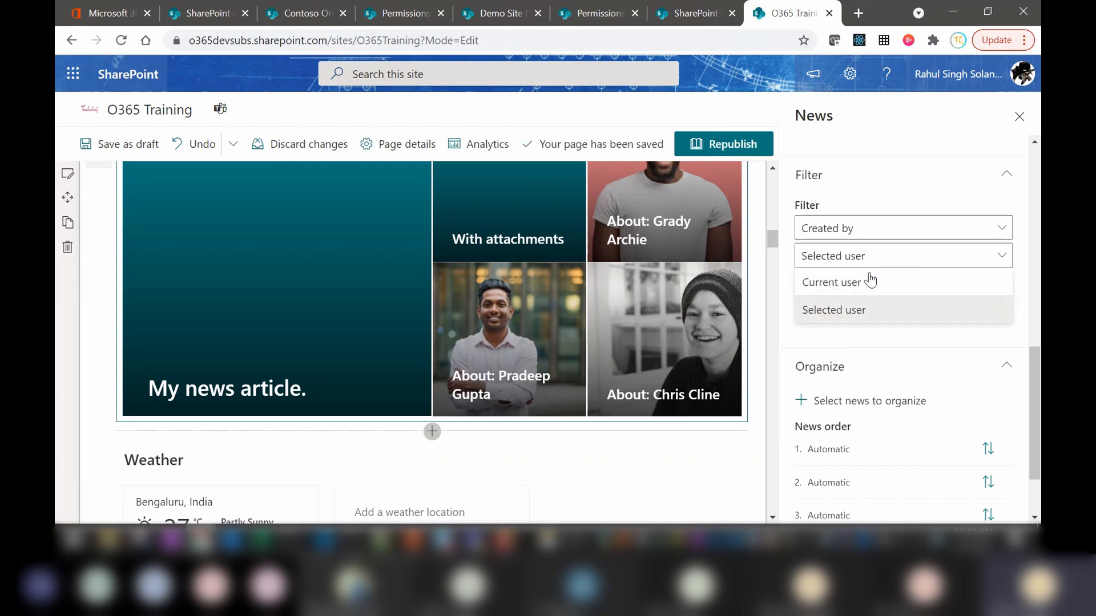
{"action": "left_click", "coordinate": [843, 284]}
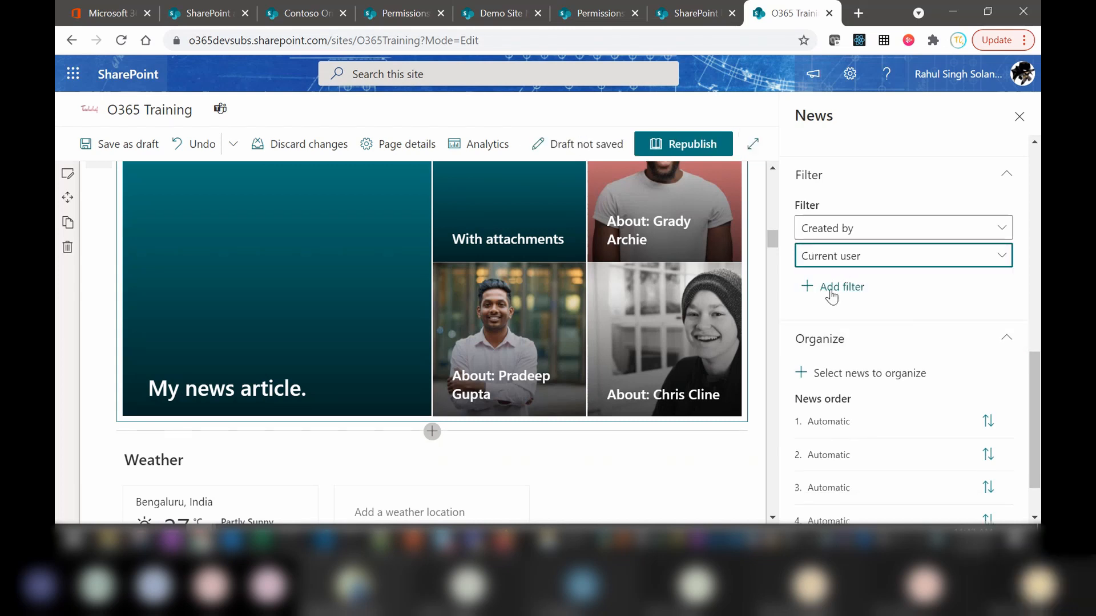
Add a second News filter of the type Title includes the words, with the search word News.
{"action": "left_click", "coordinate": [832, 290]}
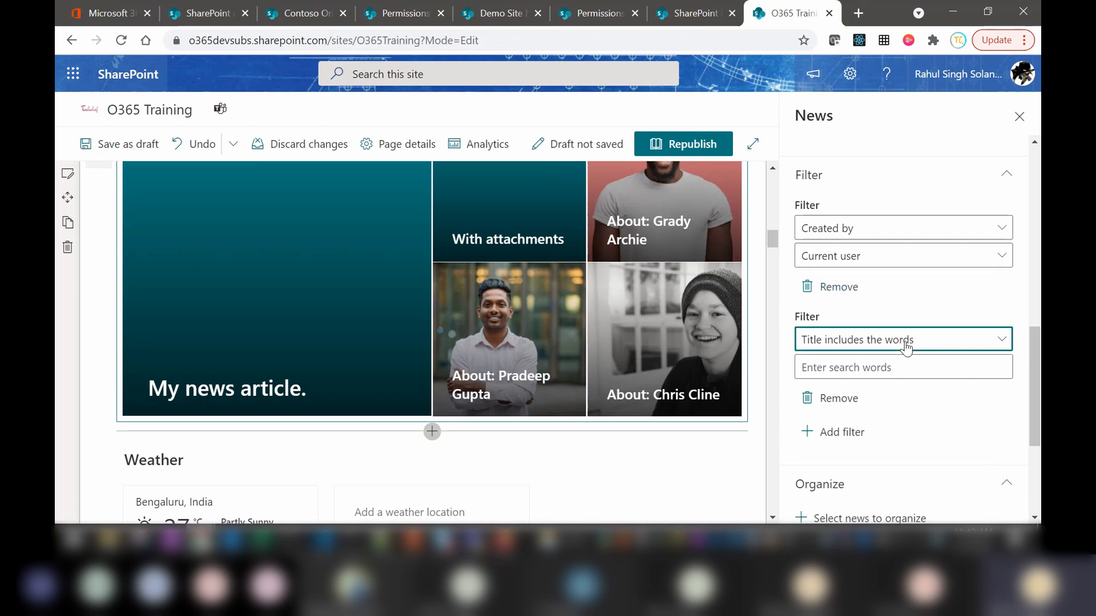
{"action": "left_click", "coordinate": [902, 345]}
{"action": "left_click", "coordinate": [866, 362]}
{"action": "left_click", "coordinate": [863, 363]}
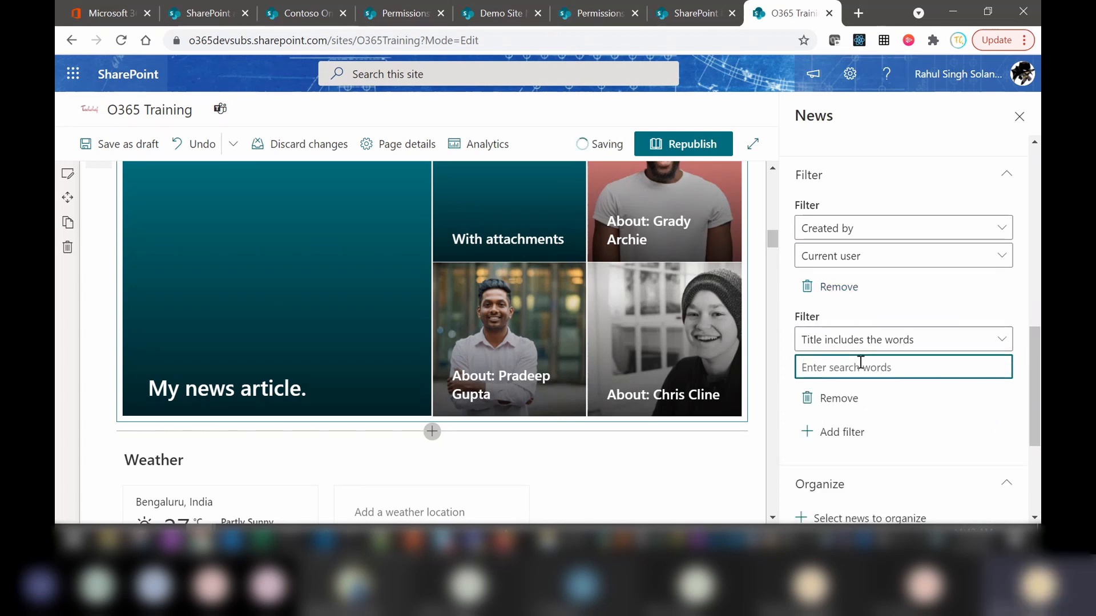
{"action": "type", "text": "News"}
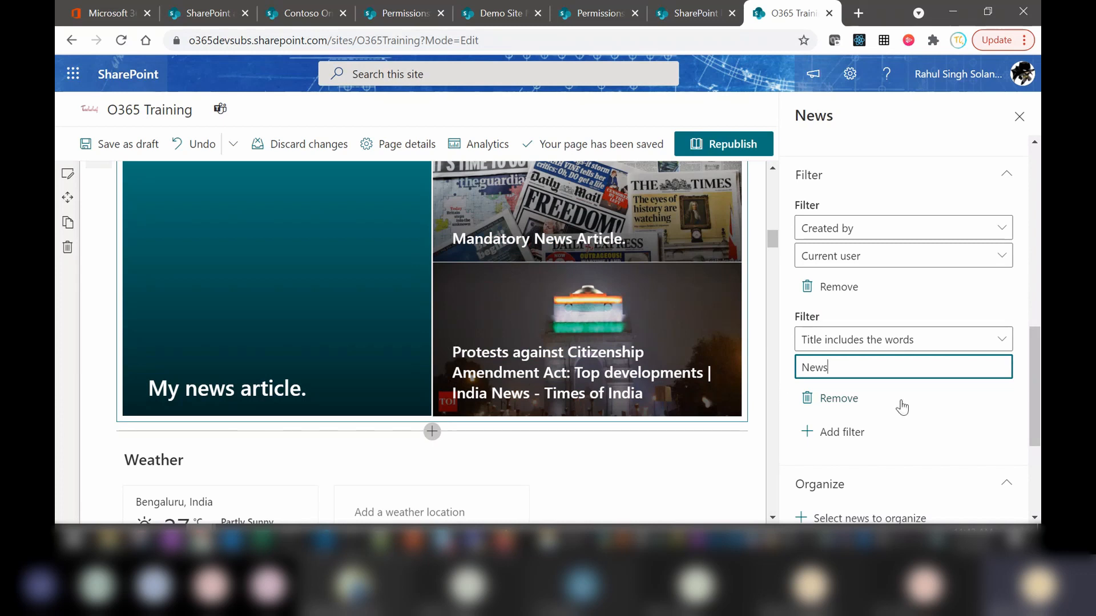
In the News web part's organize settings, move the first entry of the news order to second place.
{"action": "left_click_drag", "start_coordinate": [1032, 356], "coordinate": [1040, 437]}
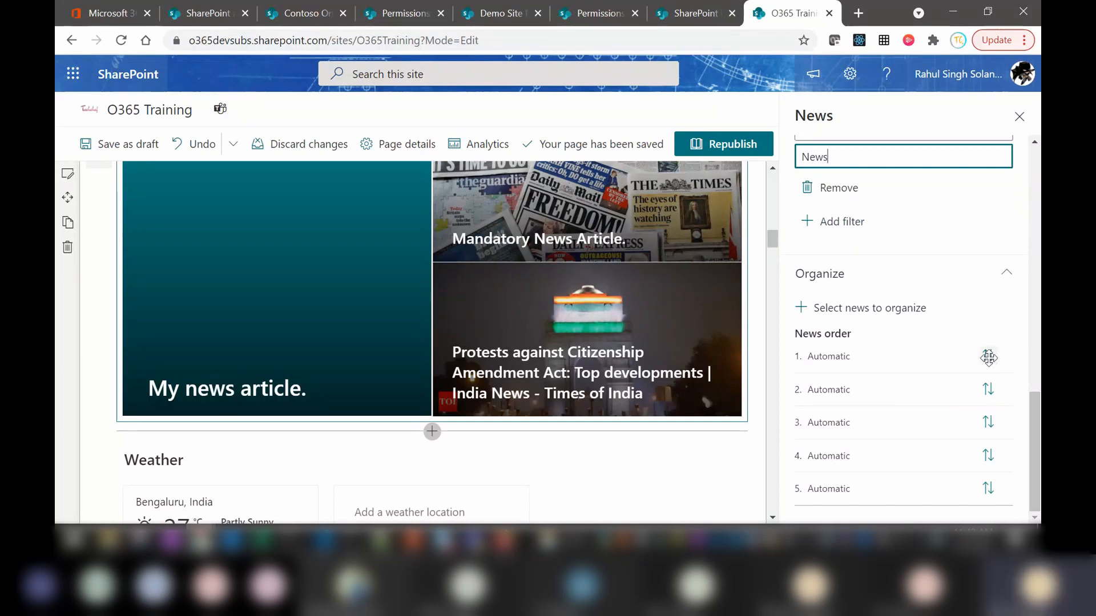
{"action": "left_click_drag", "start_coordinate": [988, 355], "coordinate": [989, 389]}
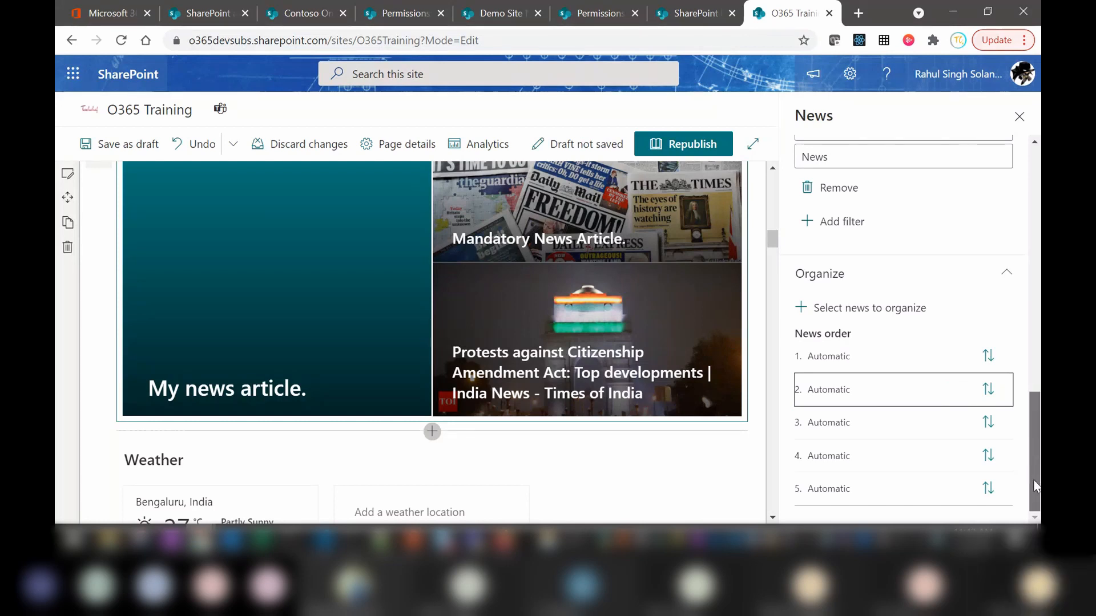
Close the News web part settings, discard the changes made to the O365 Training page, and reload it.
{"action": "left_click_drag", "start_coordinate": [1031, 443], "coordinate": [1038, 203]}
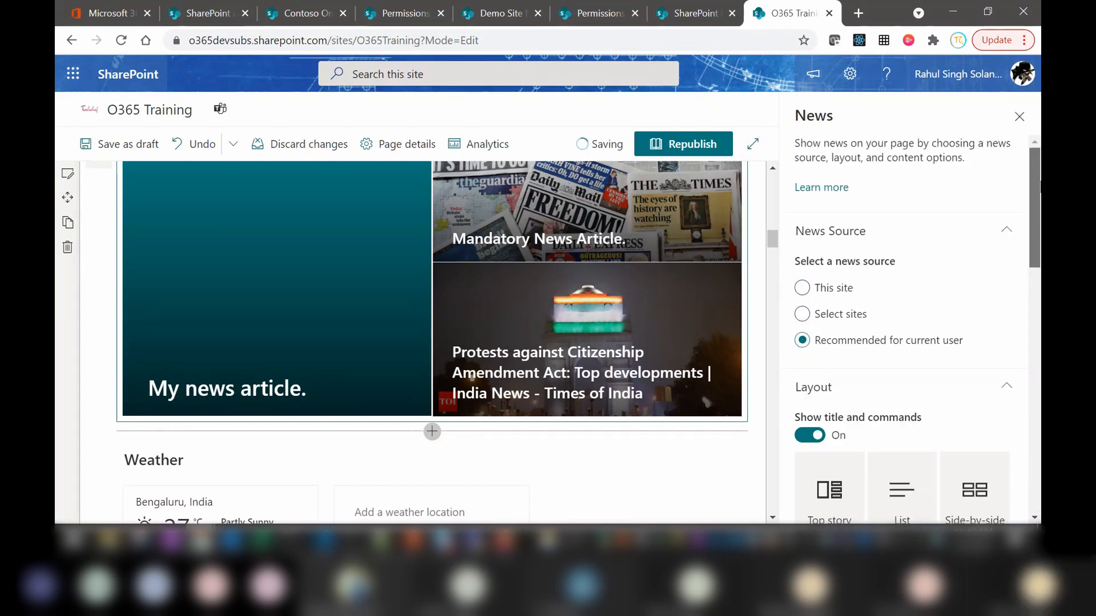
{"action": "left_click", "coordinate": [1019, 118]}
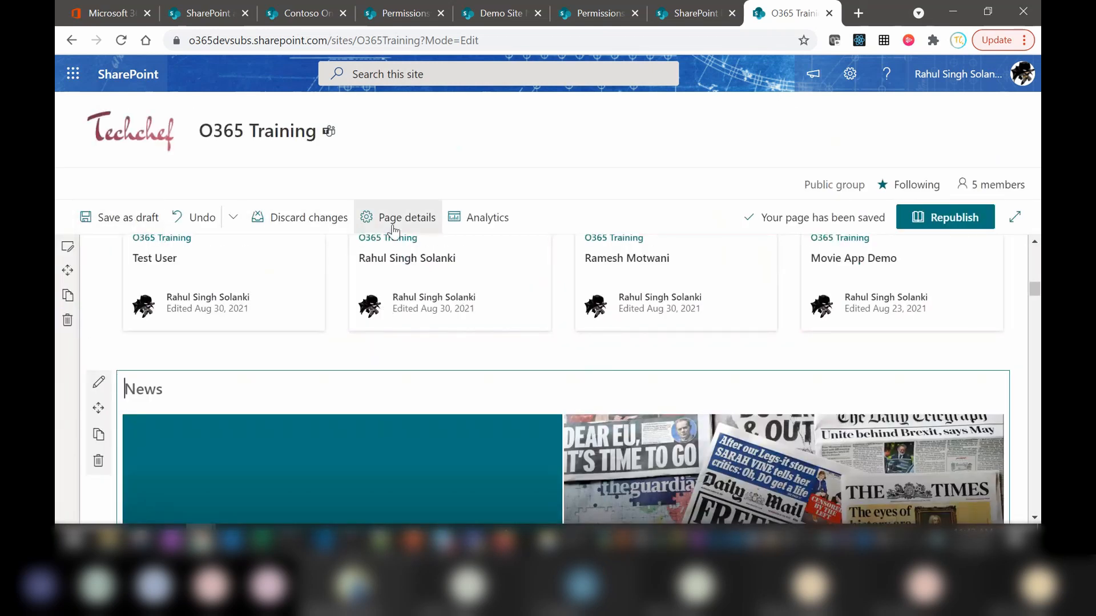
{"action": "left_click", "coordinate": [278, 219]}
{"action": "left_click", "coordinate": [559, 334]}
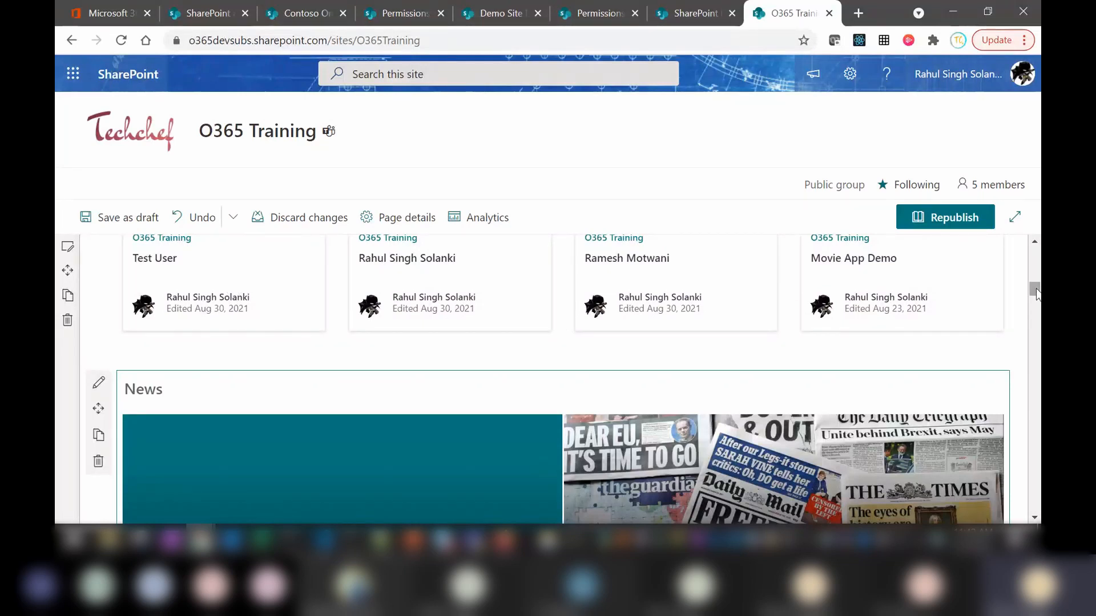
{"action": "left_click_drag", "start_coordinate": [1036, 289], "coordinate": [1034, 251]}
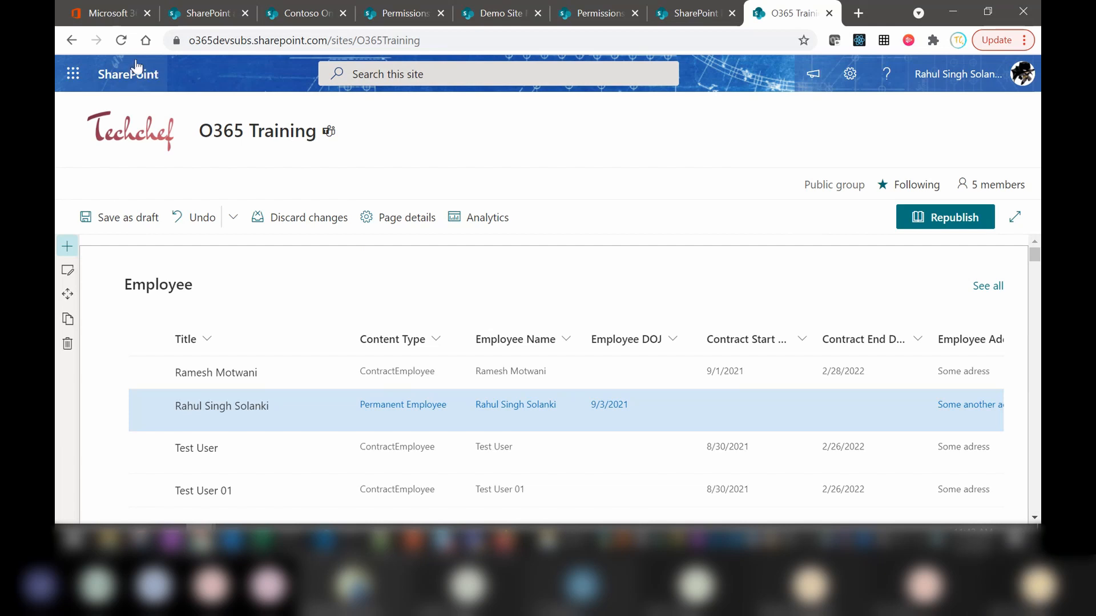
{"action": "left_click", "coordinate": [121, 41]}
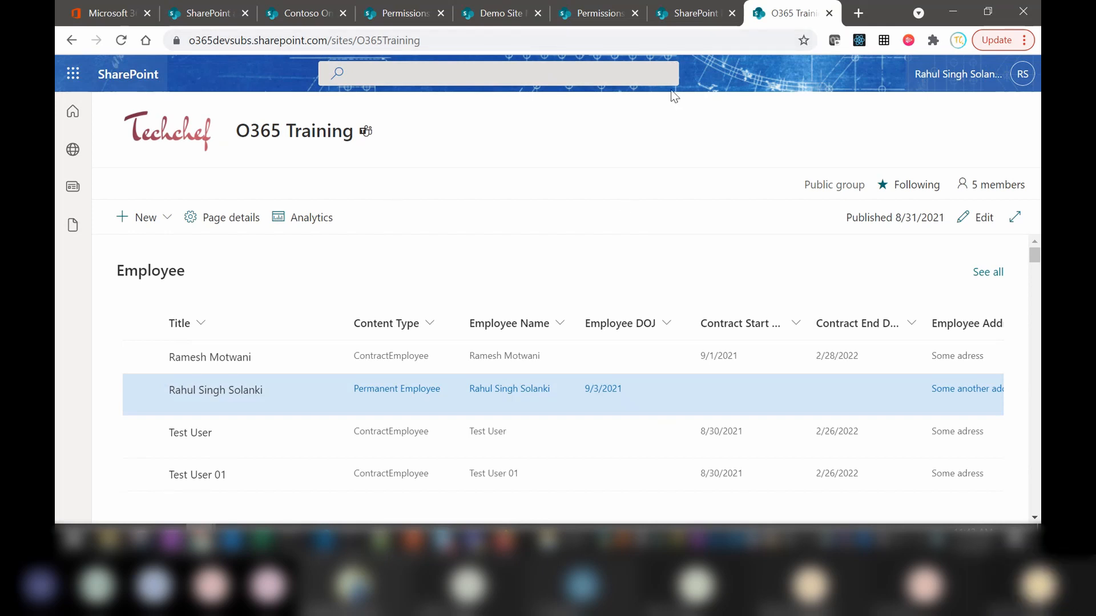
Switch to Demo Site New 1, open its home page and go to the News section.
{"action": "left_click", "coordinate": [497, 17]}
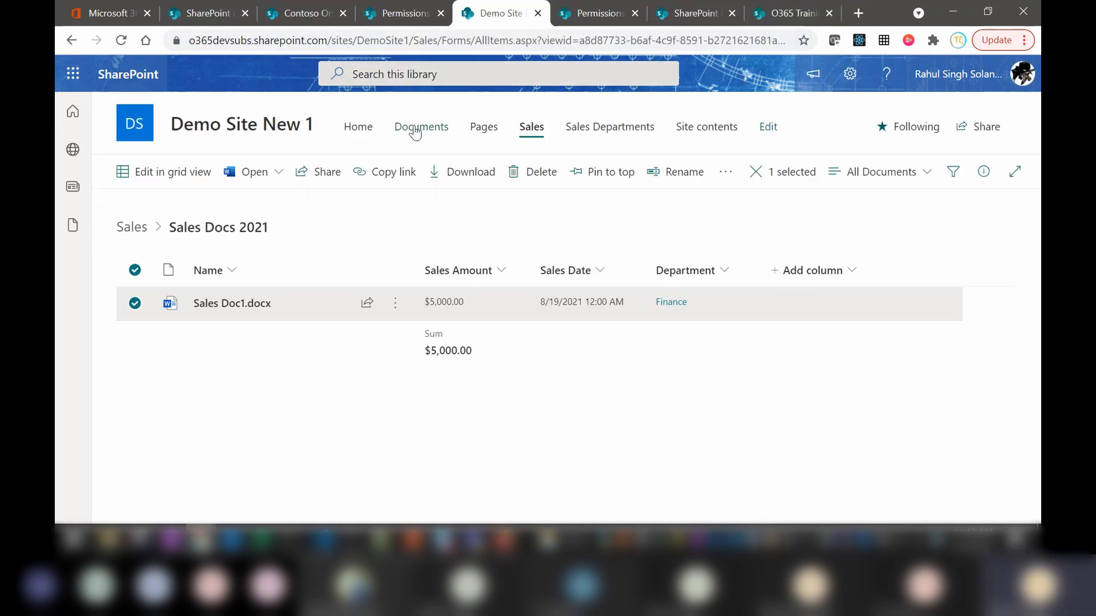
{"action": "left_click", "coordinate": [303, 15]}
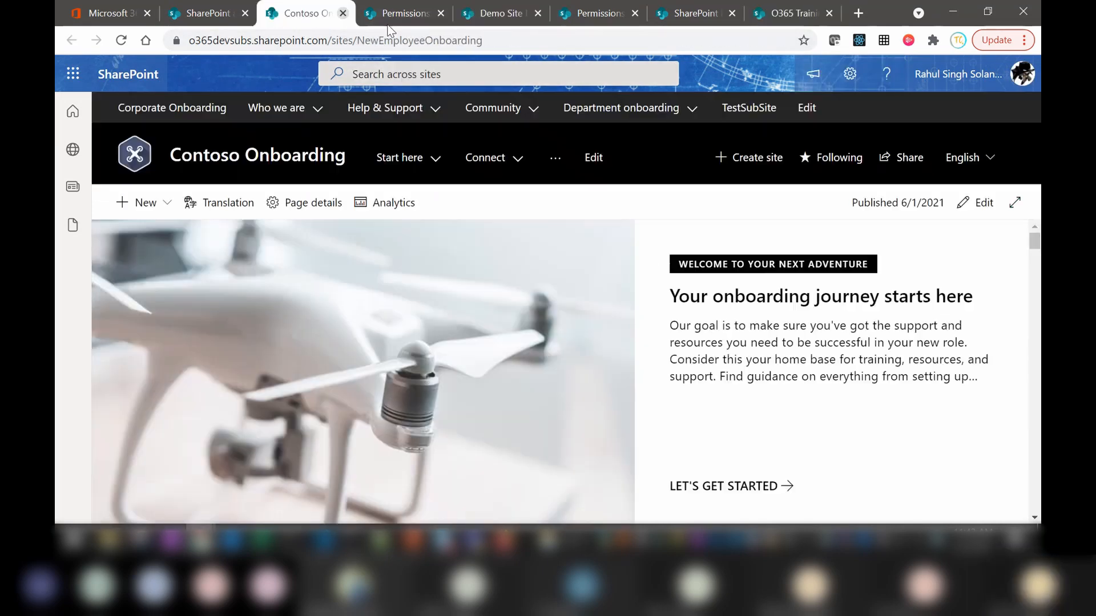
{"action": "left_click", "coordinate": [500, 17]}
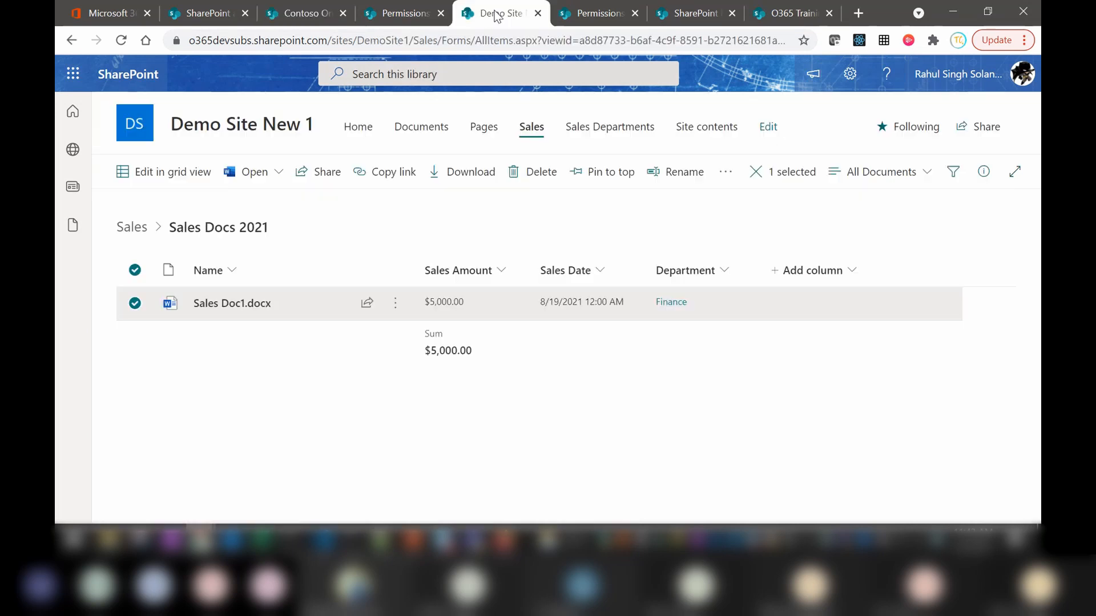
{"action": "left_click", "coordinate": [141, 128]}
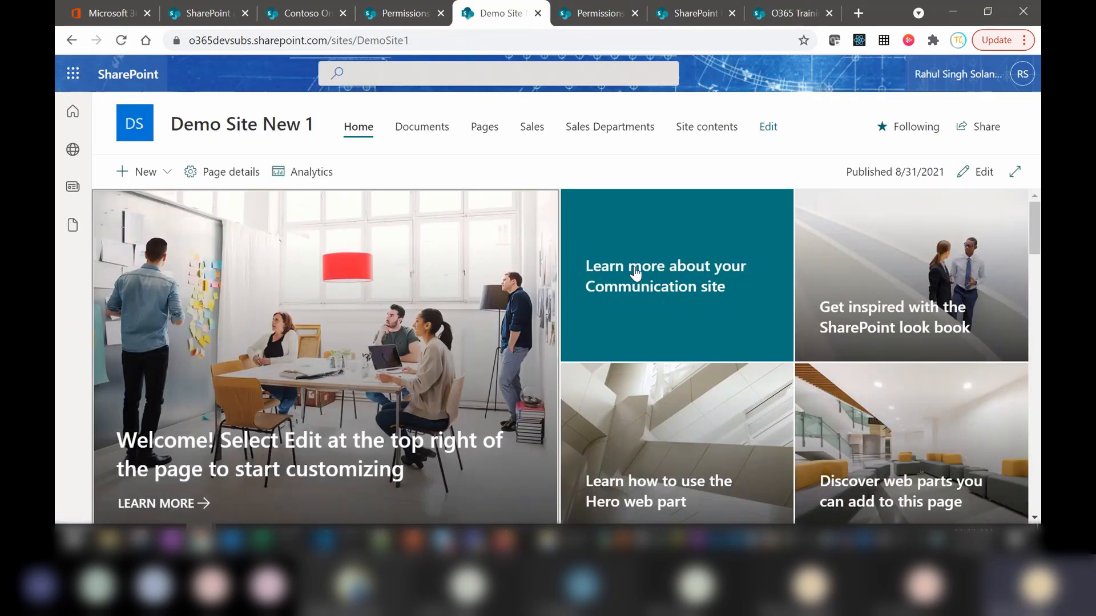
{"action": "mouse_move", "coordinate": [1037, 229]}
{"action": "left_mouse_down"}
{"action": "mouse_move", "coordinate": [1039, 398]}
{"action": "mouse_move", "coordinate": [1039, 248]}
{"action": "left_mouse_up"}
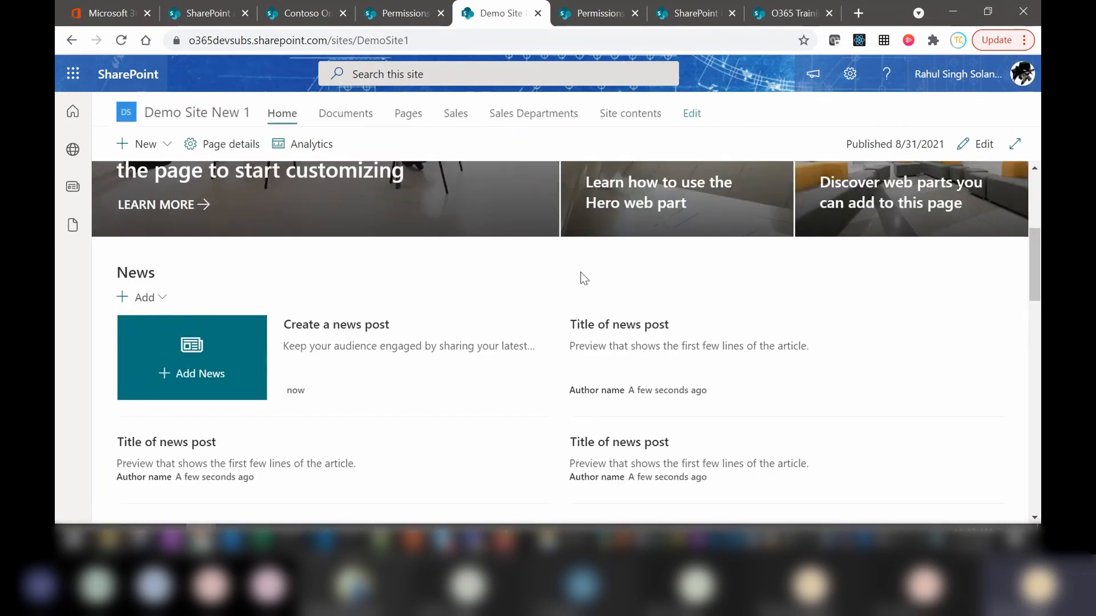
Create a news post from the Basic text template after previewing Visual, and title it My News Post.
{"action": "left_click", "coordinate": [162, 302]}
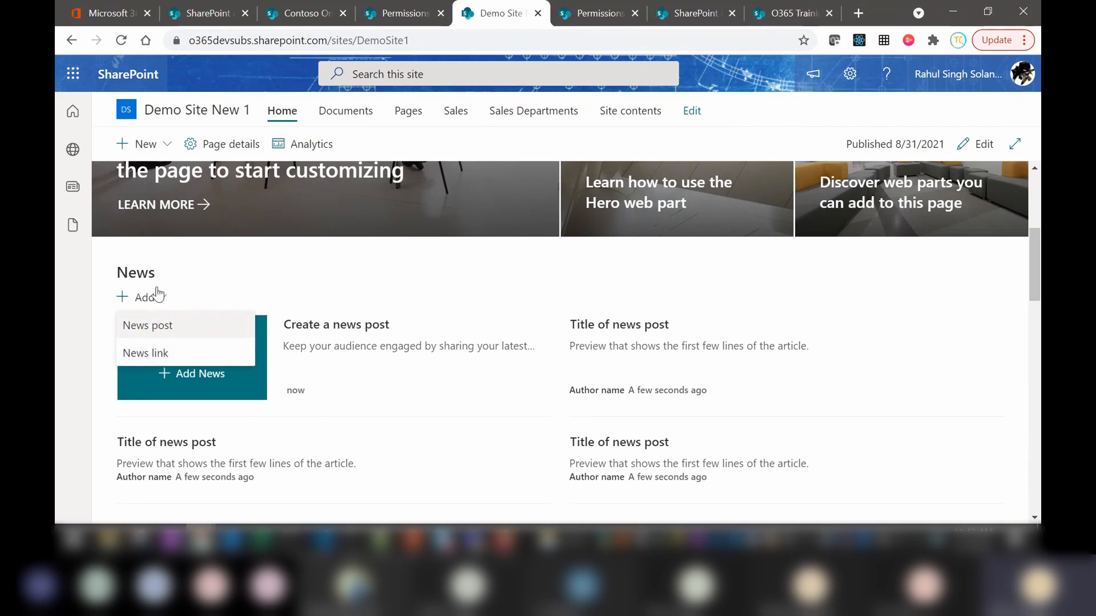
{"action": "left_click", "coordinate": [143, 143]}
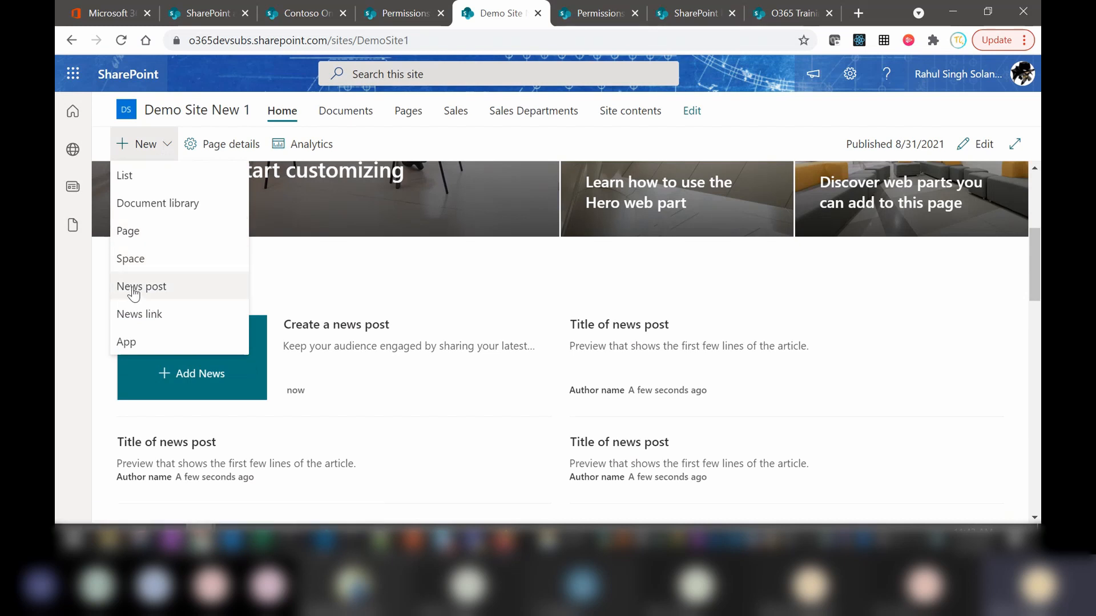
{"action": "left_click", "coordinate": [134, 288]}
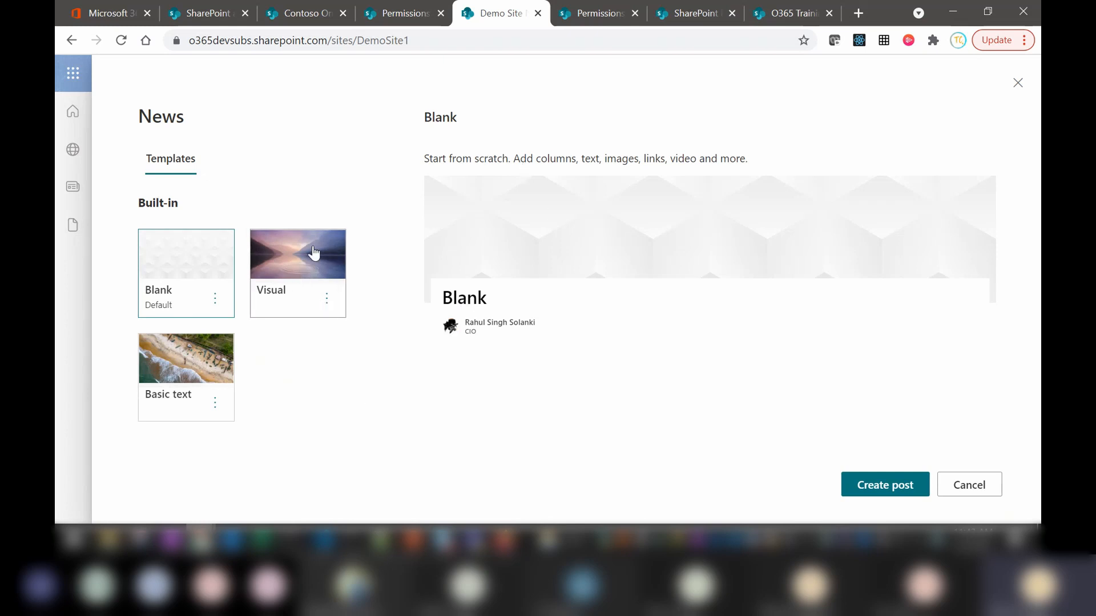
{"action": "left_click", "coordinate": [313, 253]}
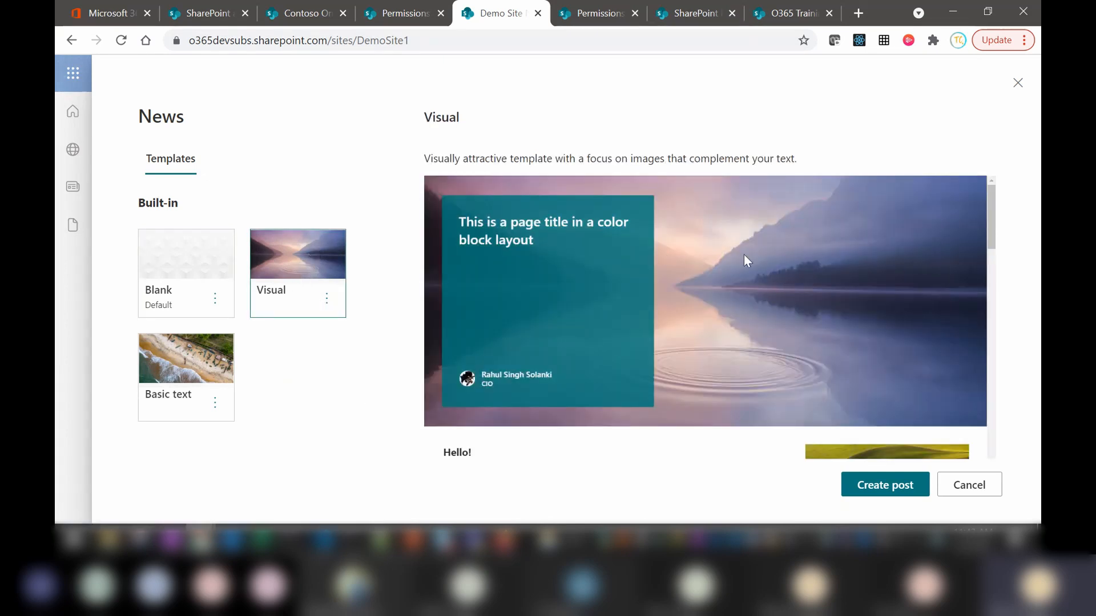
{"action": "left_click", "coordinate": [167, 358]}
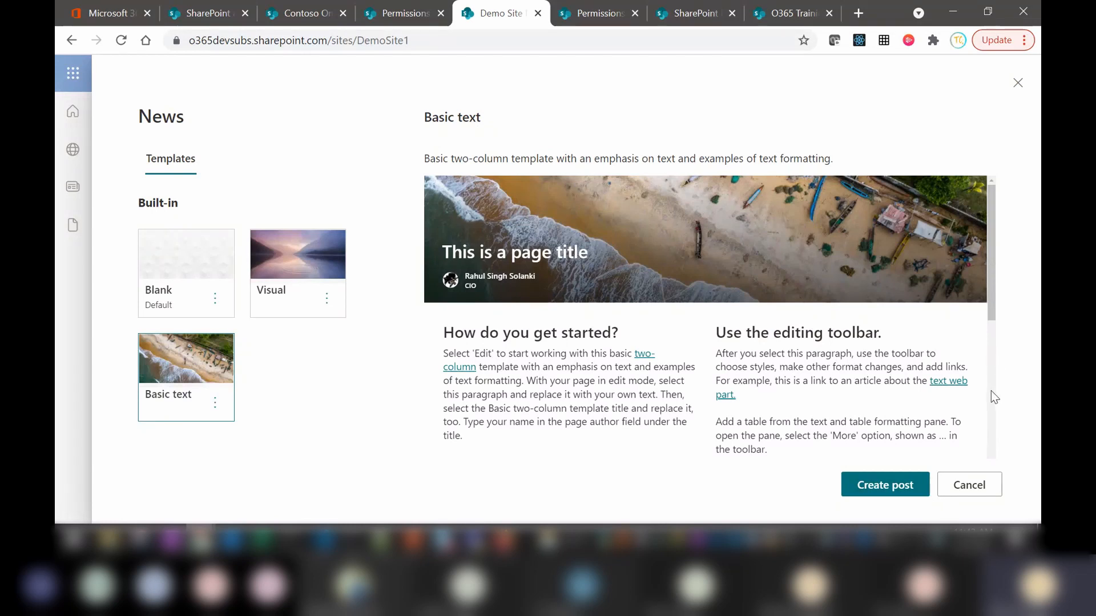
{"action": "left_click", "coordinate": [879, 485]}
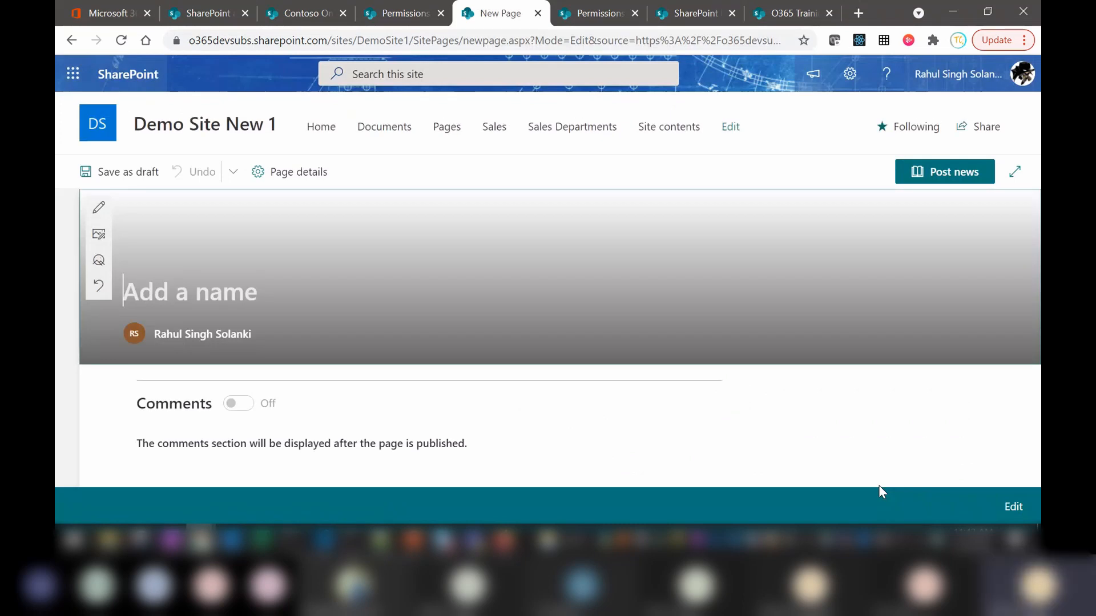
{"action": "type", "text": "My"}
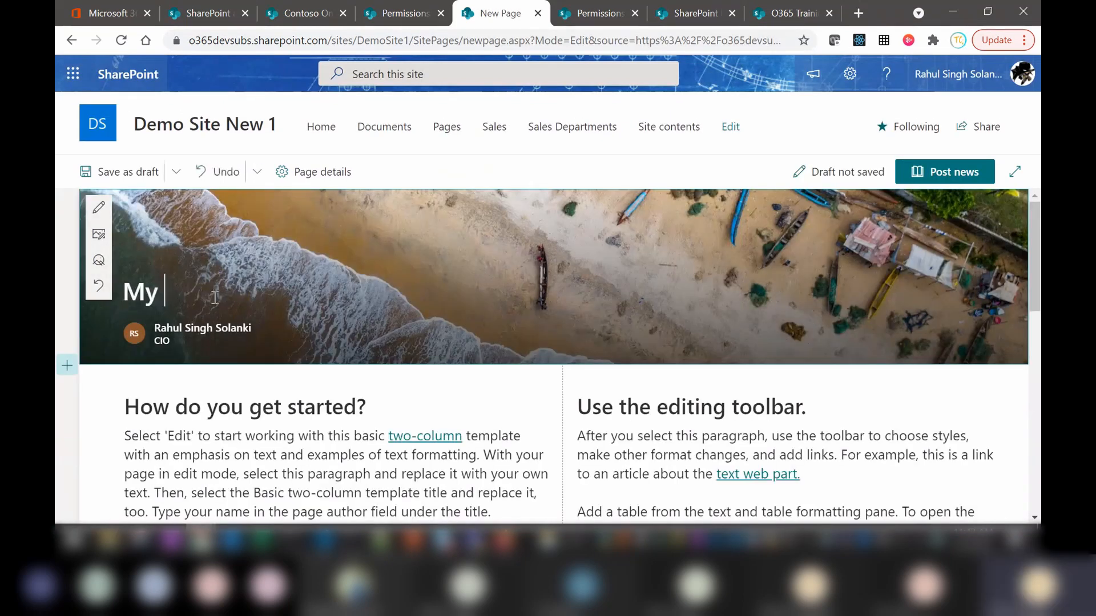
{"action": "type", "text": " News Post"}
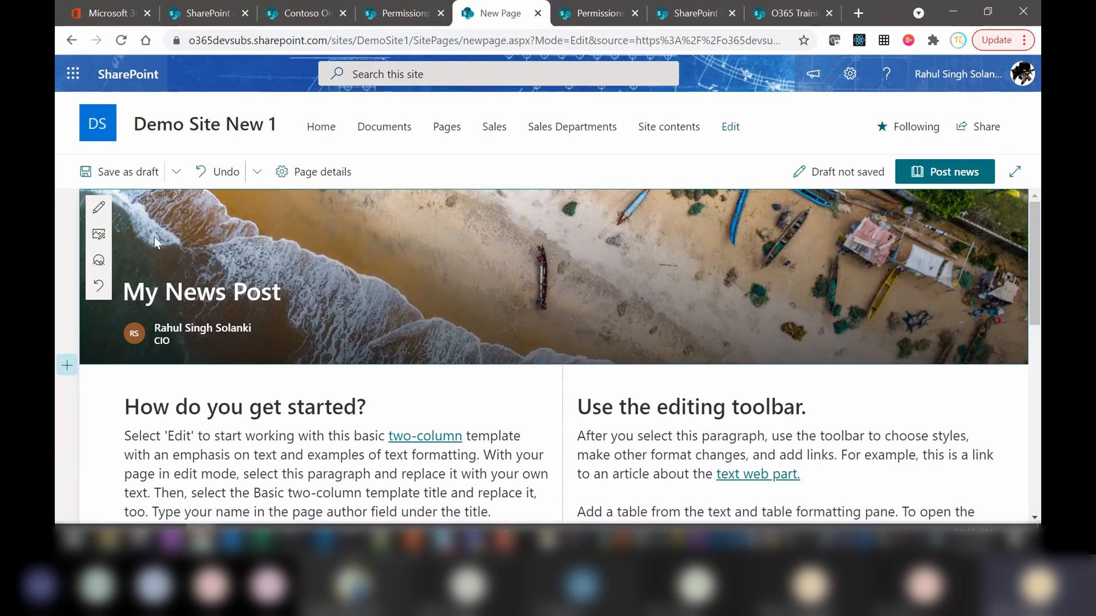
Try the Plain and Color block layouts for the news post's title area, and set it to Overlap.
{"action": "left_click", "coordinate": [98, 207]}
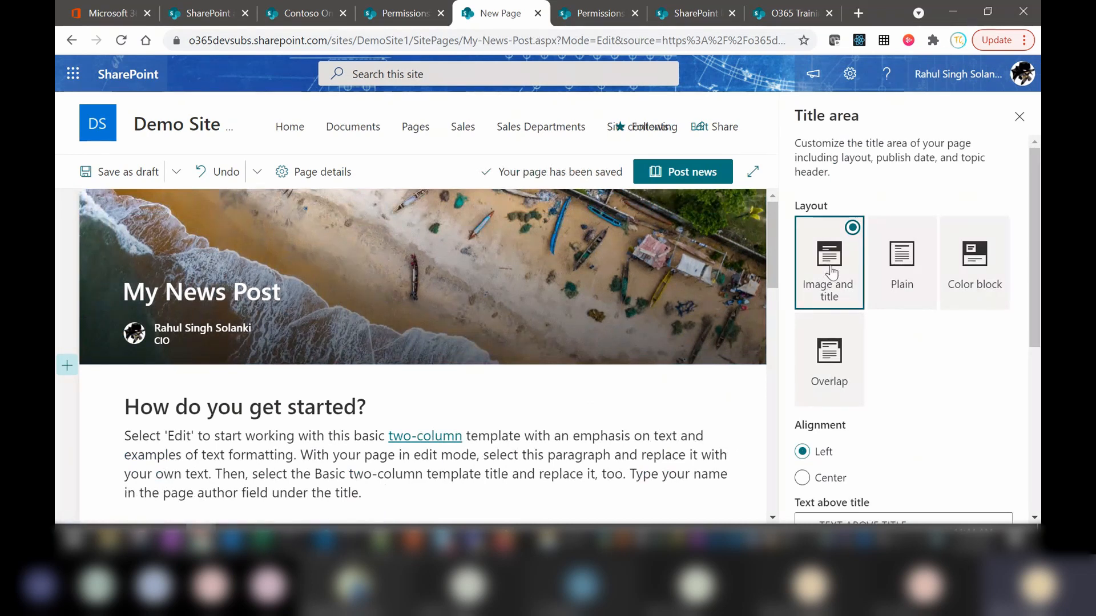
{"action": "left_click", "coordinate": [905, 277]}
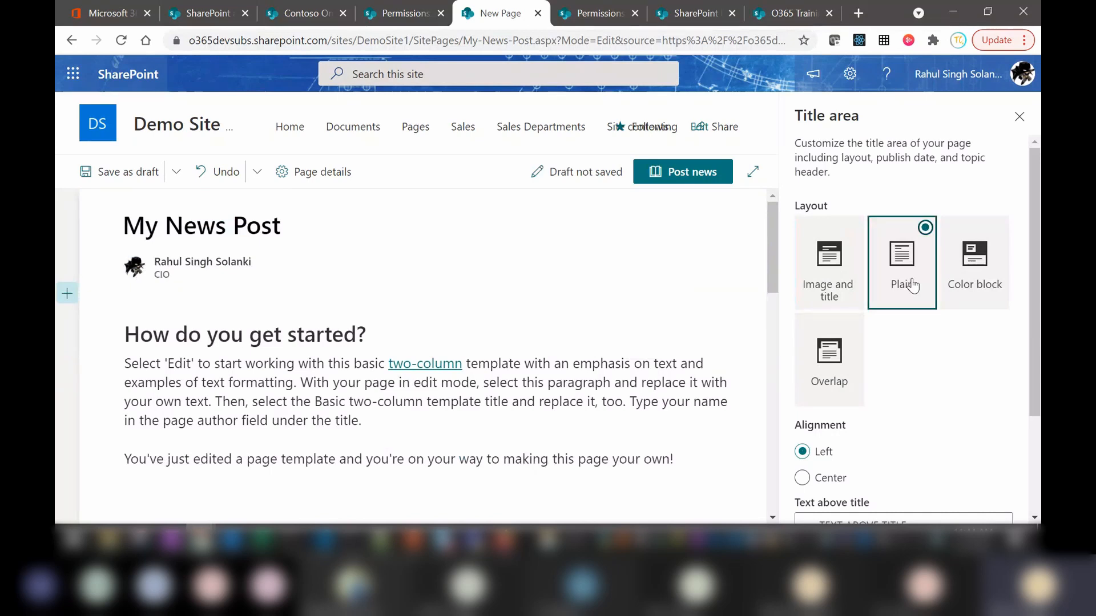
{"action": "left_click", "coordinate": [969, 277]}
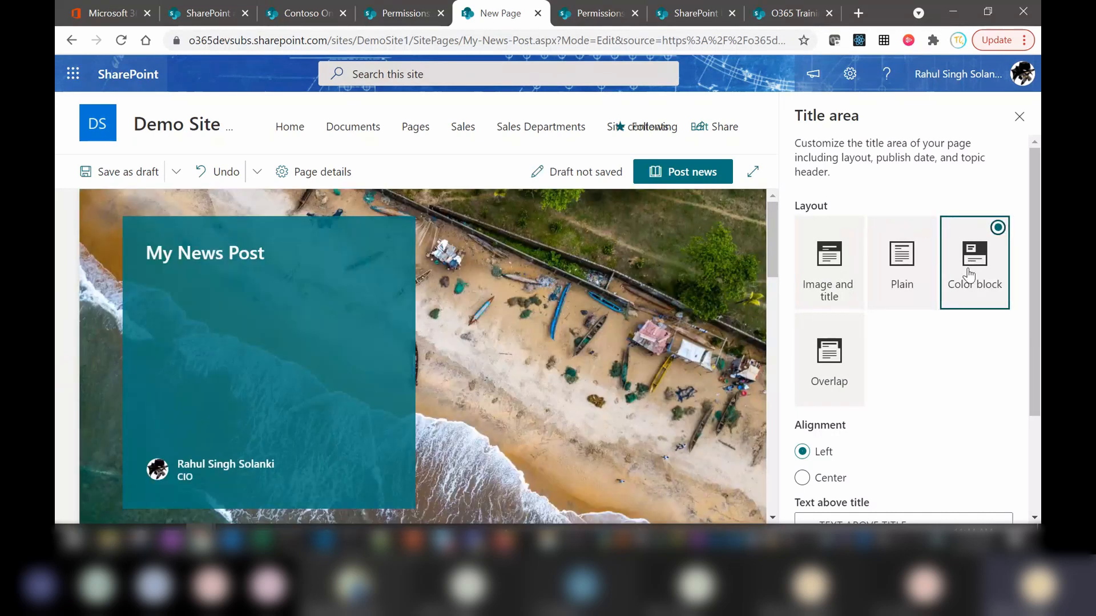
{"action": "left_click", "coordinate": [857, 379]}
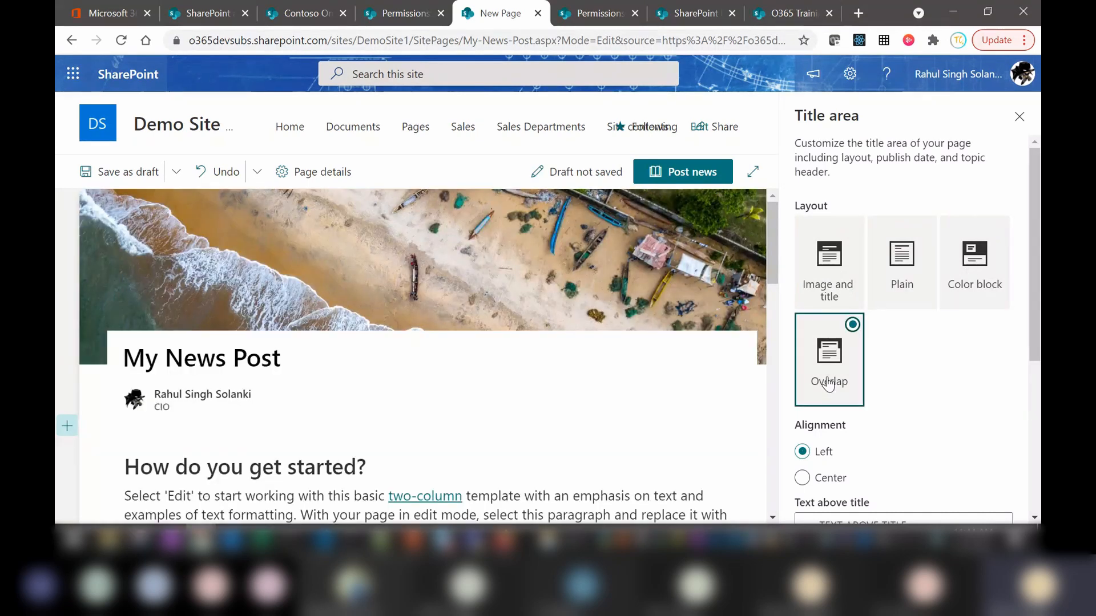
{"action": "scroll", "coordinate": [770, 291], "scroll_direction": "down", "scroll_amount": 4}
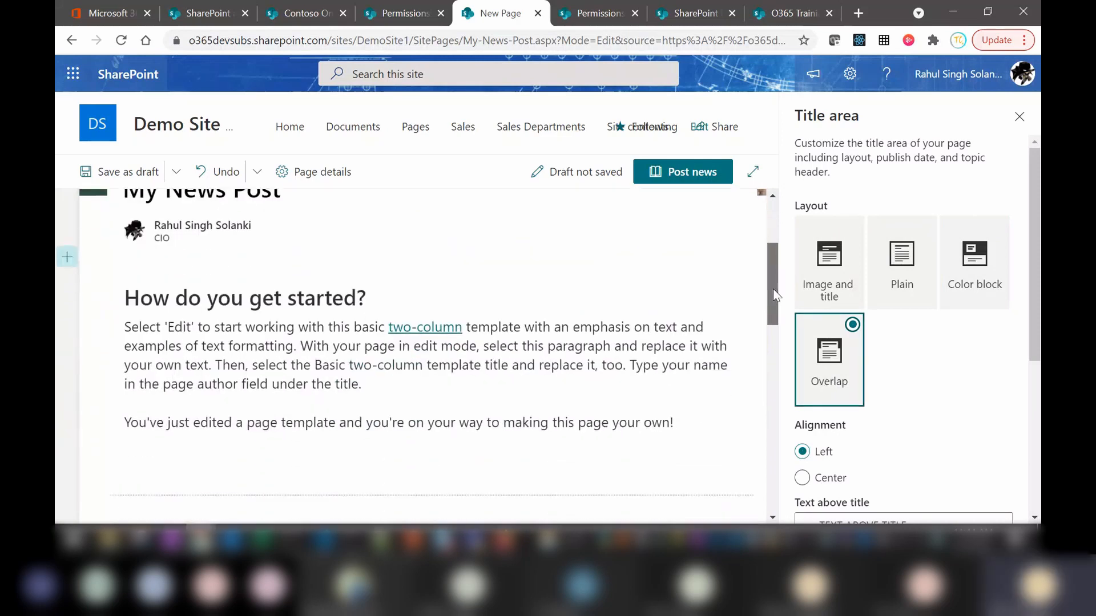
{"action": "left_click_drag", "start_coordinate": [771, 284], "coordinate": [769, 231]}
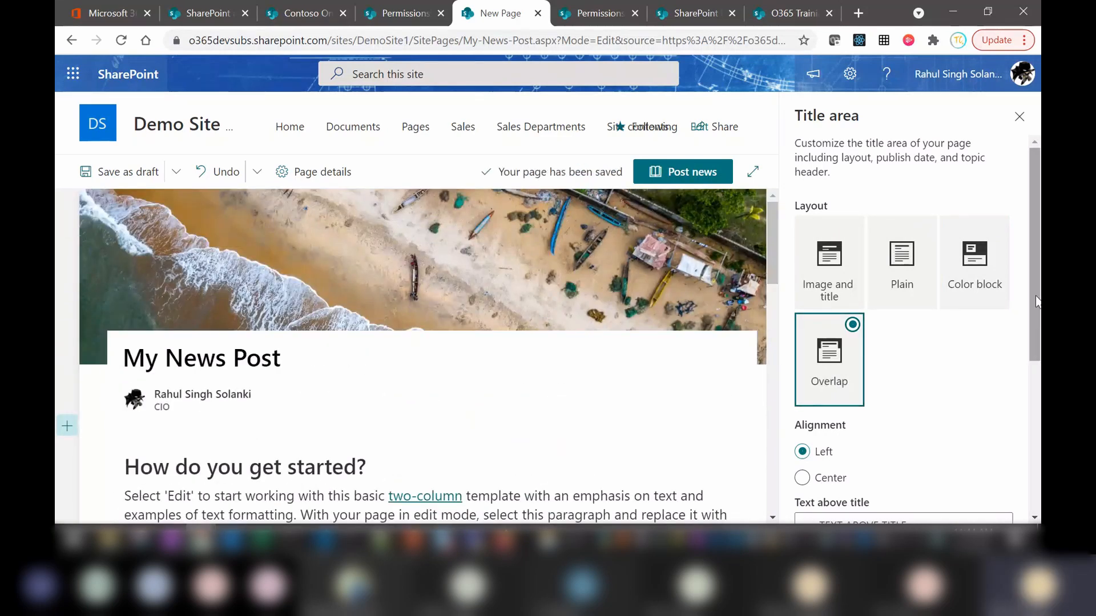
In the title area settings, toggle the published date on and off again, and show the text block above the title.
{"action": "scroll", "coordinate": [913, 314], "scroll_direction": "down", "scroll_amount": 1}
{"action": "left_click_drag", "start_coordinate": [1039, 336], "coordinate": [1040, 454]}
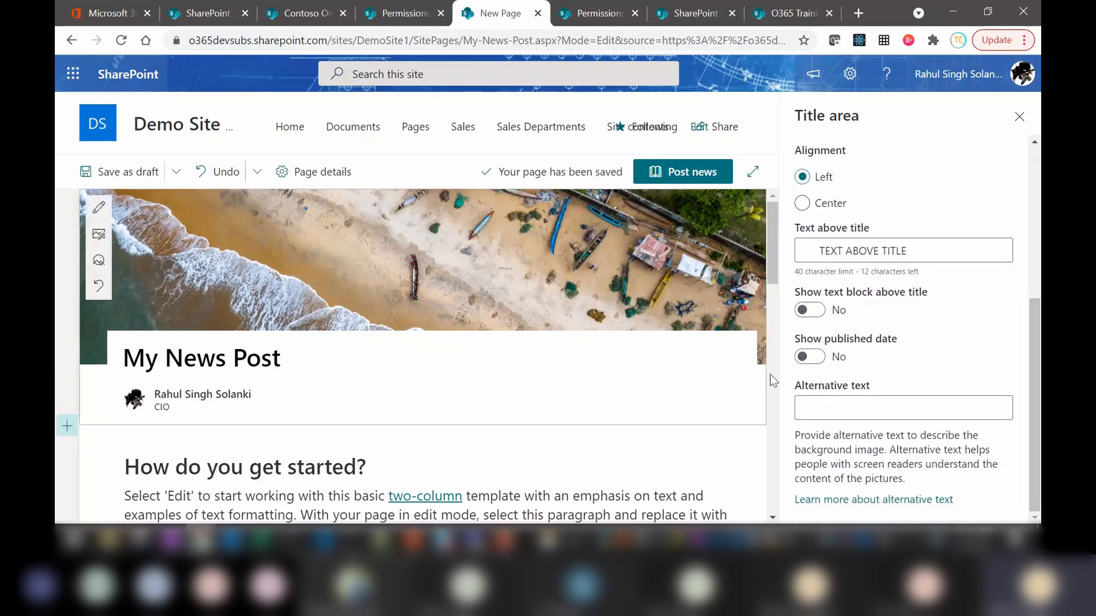
{"action": "left_click", "coordinate": [809, 357]}
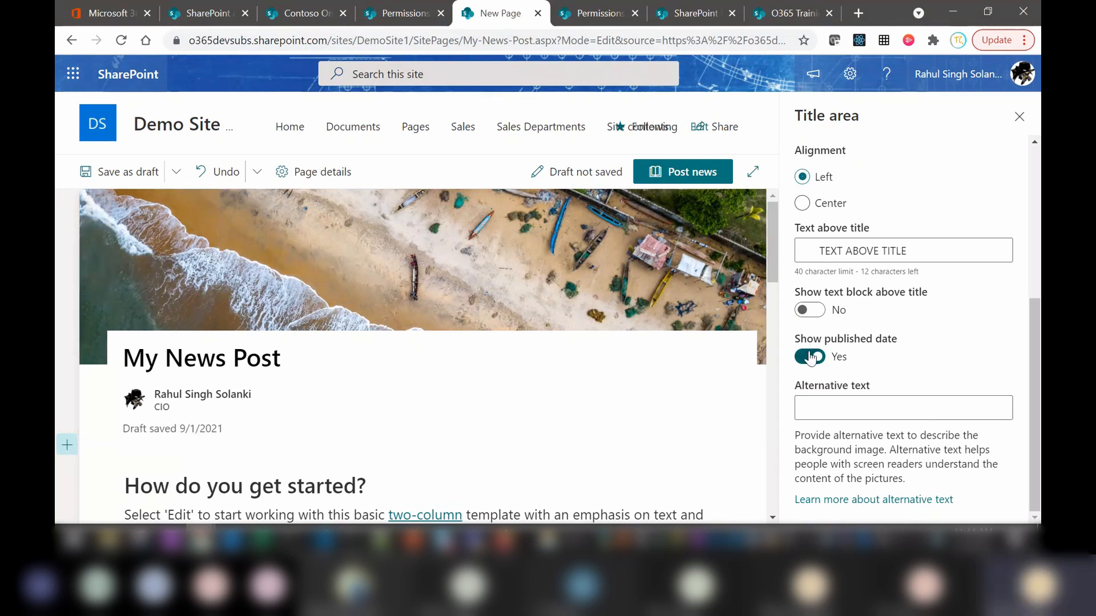
{"action": "left_click", "coordinate": [810, 357]}
{"action": "left_click", "coordinate": [808, 311]}
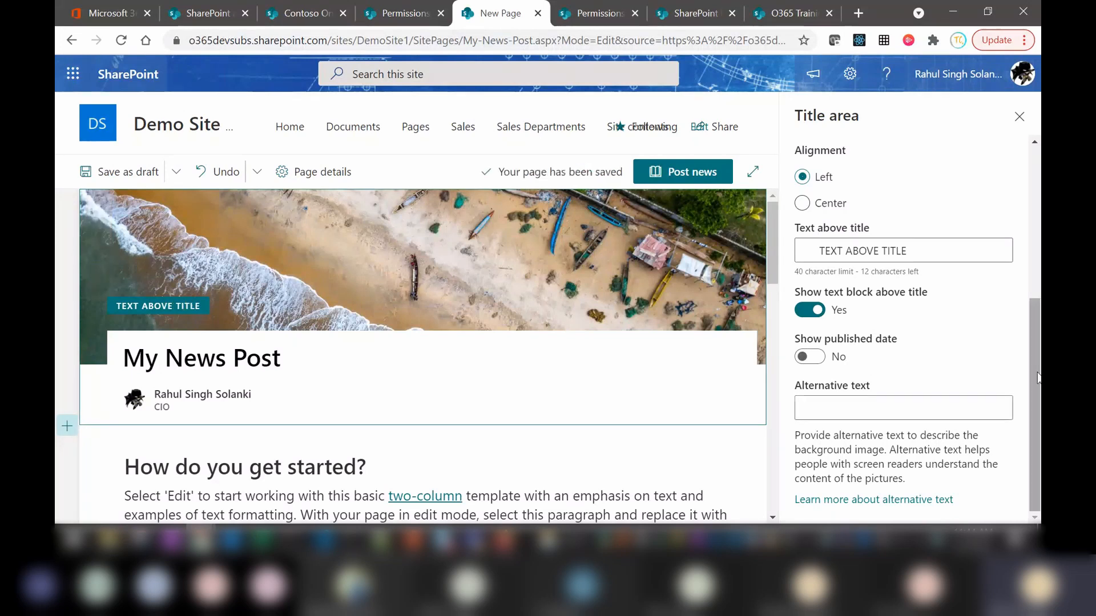
Replace the text above the news post's title with My text.
{"action": "scroll", "coordinate": [1039, 319], "scroll_direction": "up", "scroll_amount": 2}
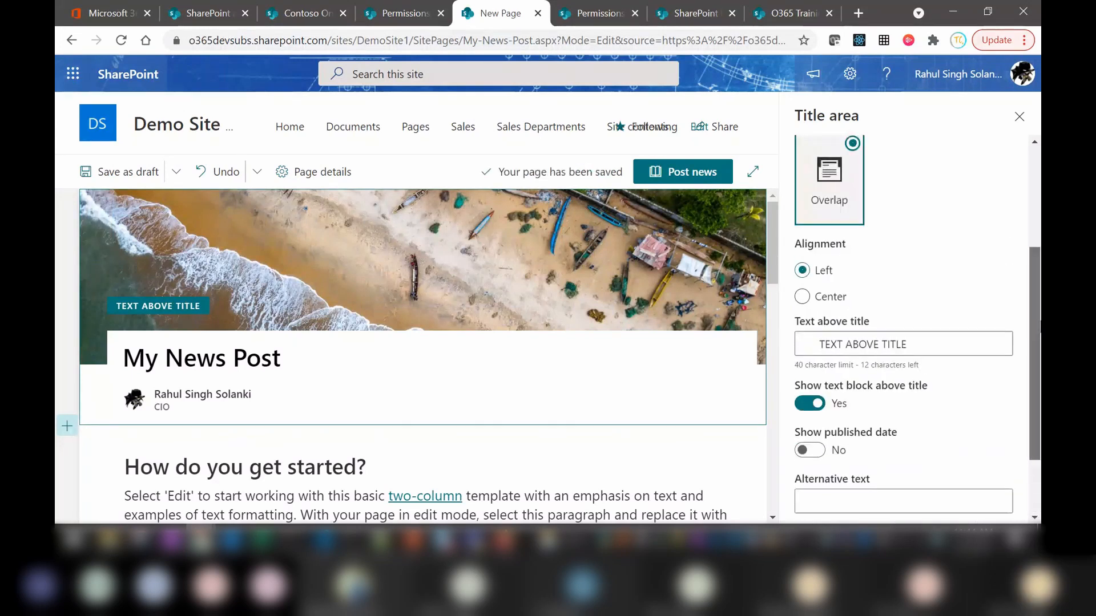
{"action": "left_click", "coordinate": [866, 358]}
{"action": "type", "text": "Y"}
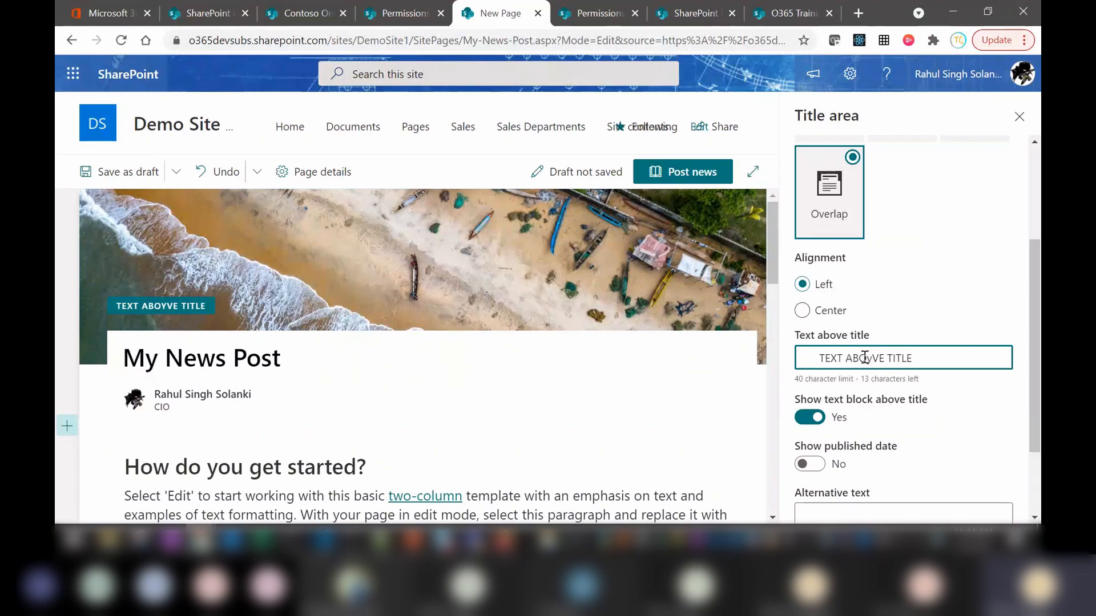
{"action": "triple_click", "coordinate": [865, 358]}
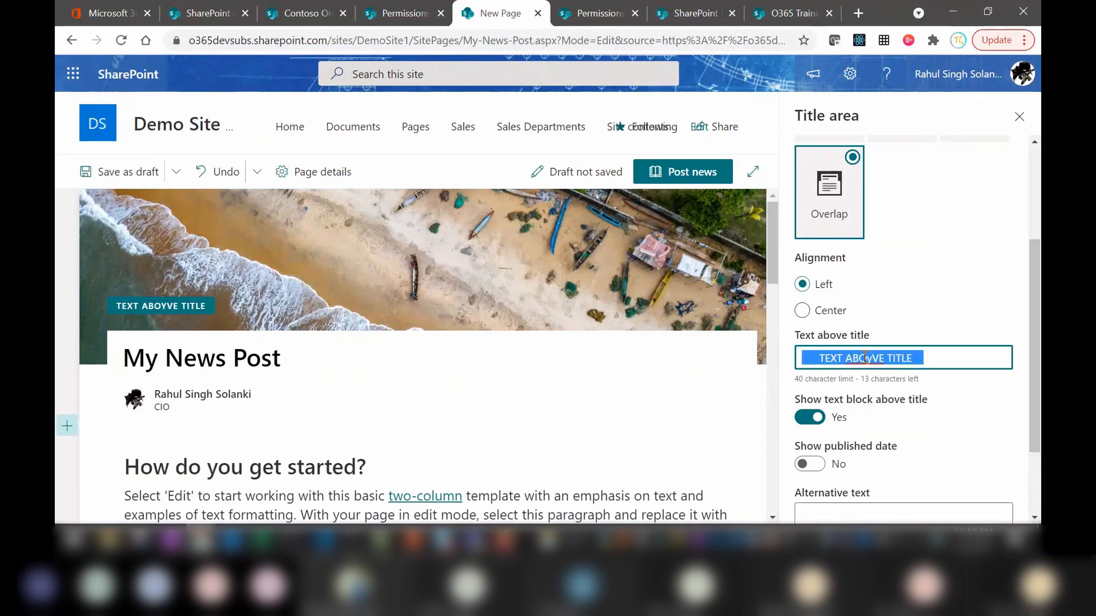
{"action": "type", "text": "My text"}
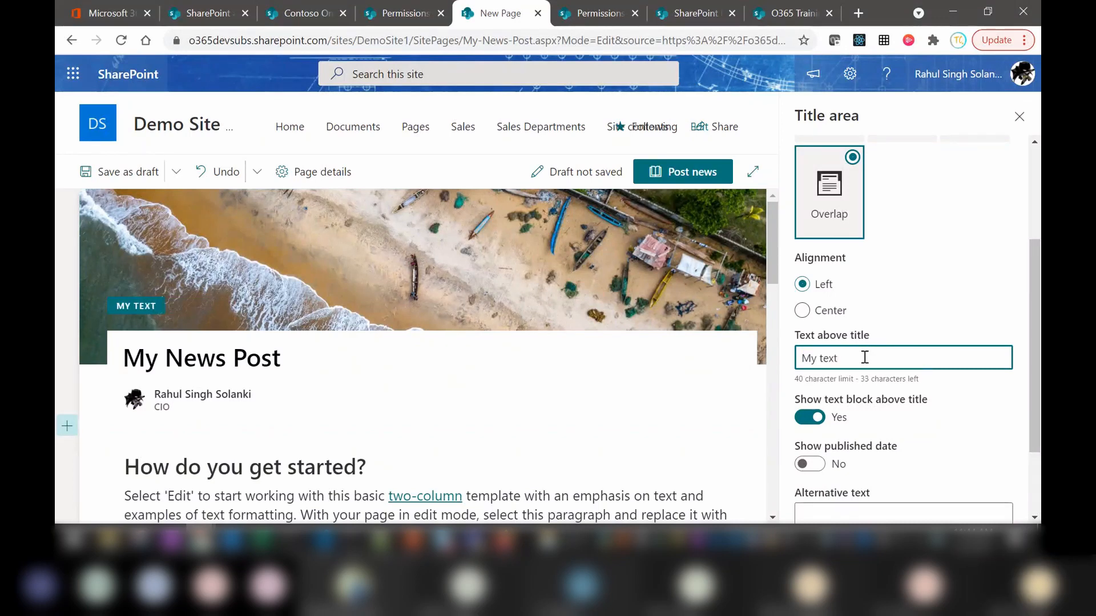
Replace the news post's banner with the stock image of slanted shelves of coloured books, and close the title area settings.
{"action": "scroll", "coordinate": [820, 213], "scroll_direction": "up", "scroll_amount": 3}
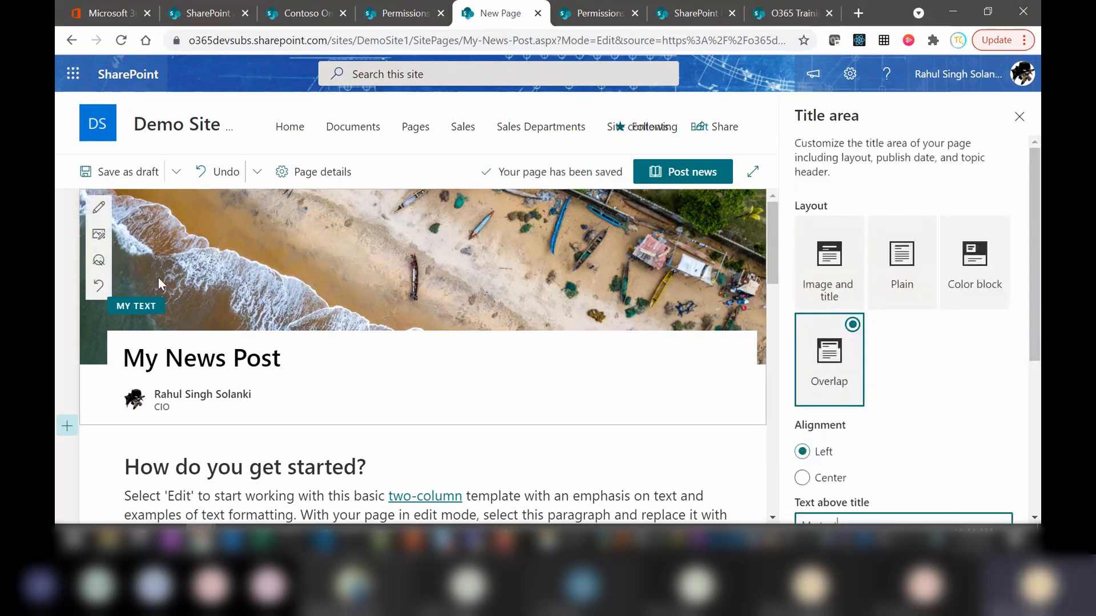
{"action": "left_click", "coordinate": [99, 235]}
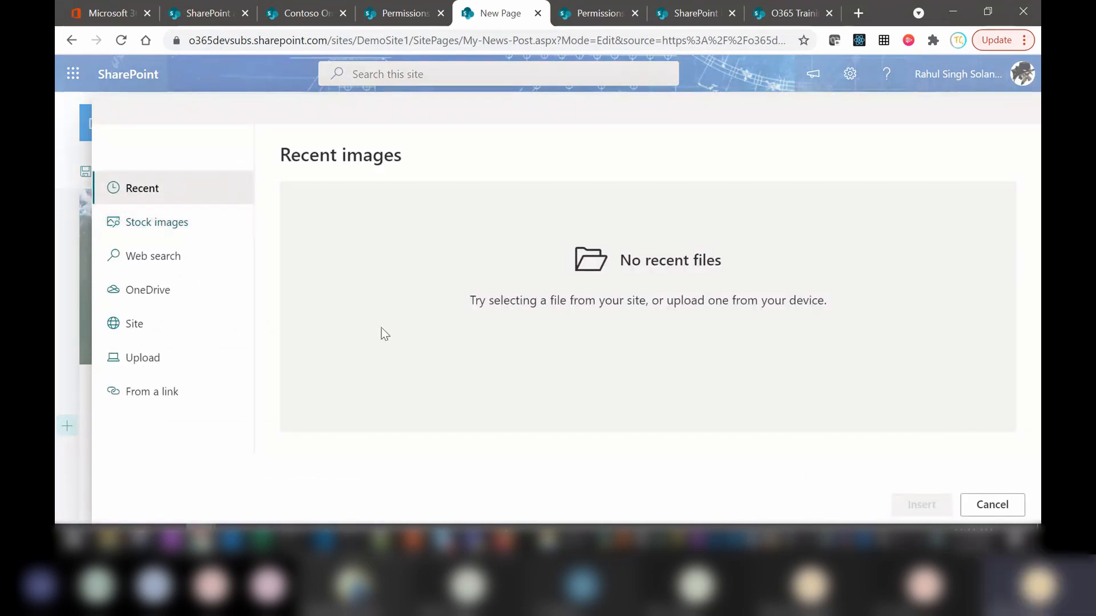
{"action": "left_click", "coordinate": [158, 223]}
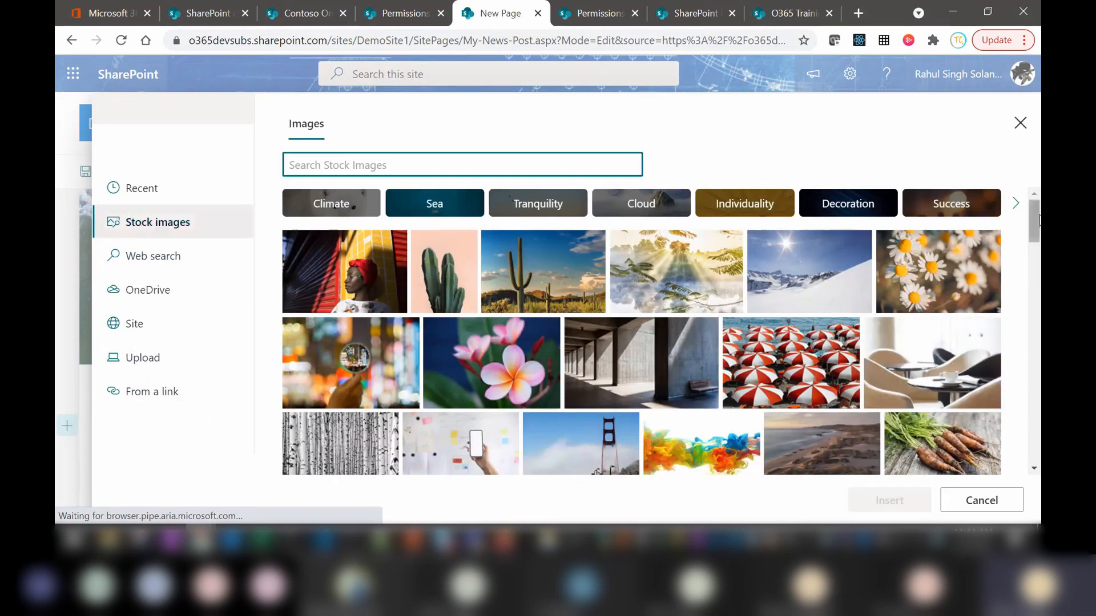
{"action": "left_click_drag", "start_coordinate": [1039, 221], "coordinate": [1040, 303]}
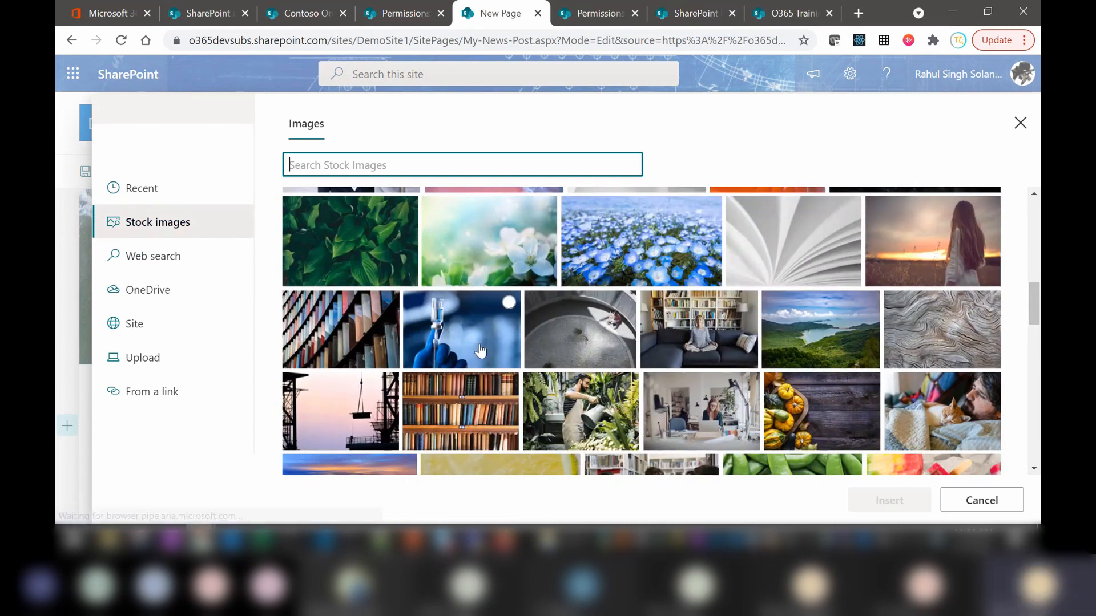
{"action": "left_click", "coordinate": [346, 349]}
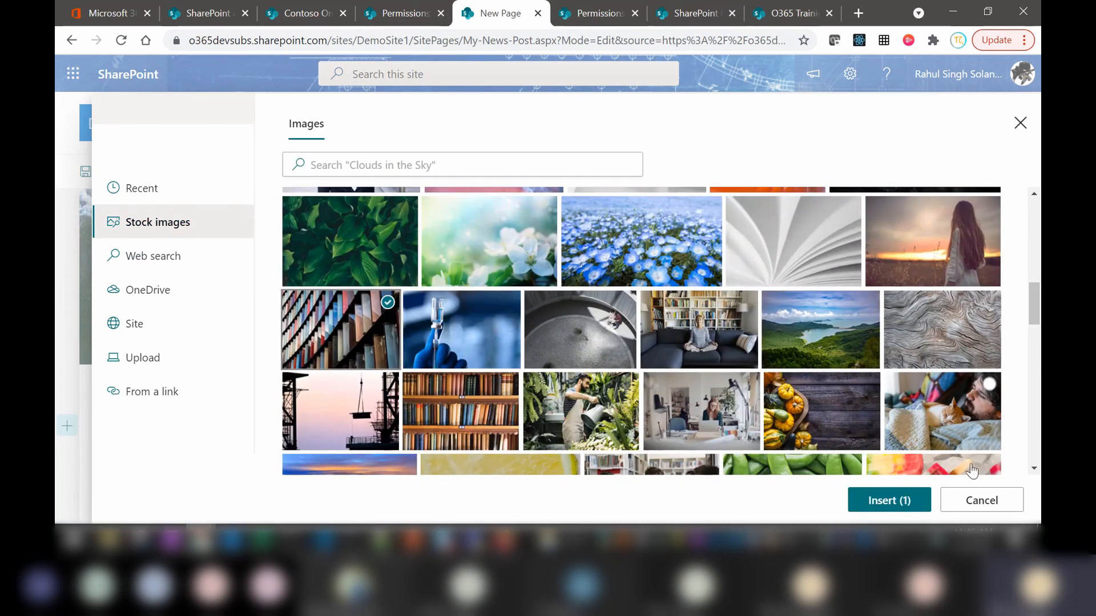
{"action": "left_click", "coordinate": [882, 500]}
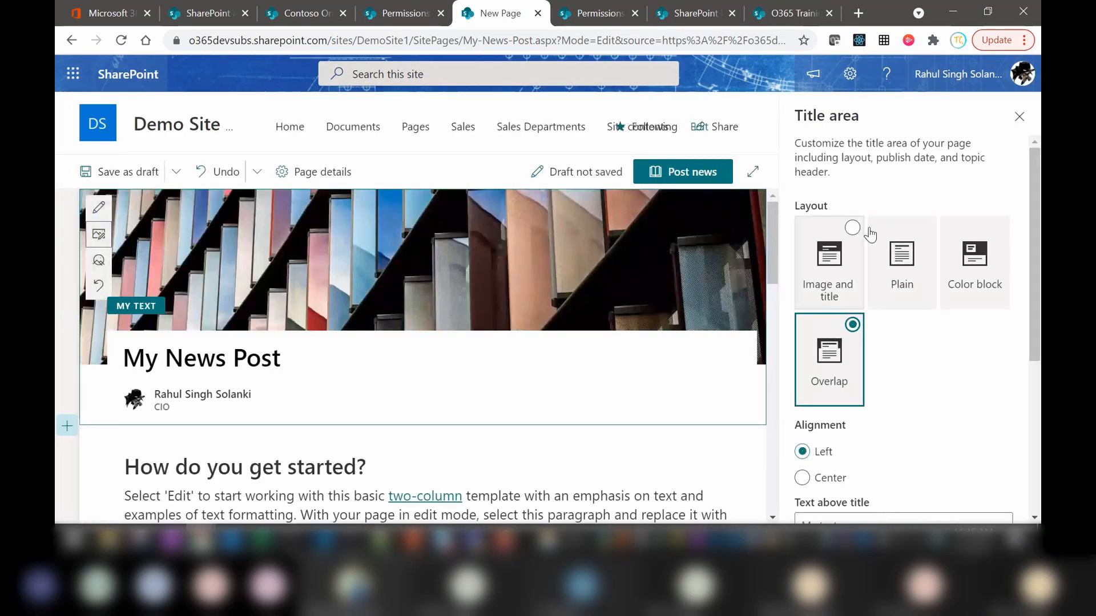
{"action": "left_click", "coordinate": [1019, 118]}
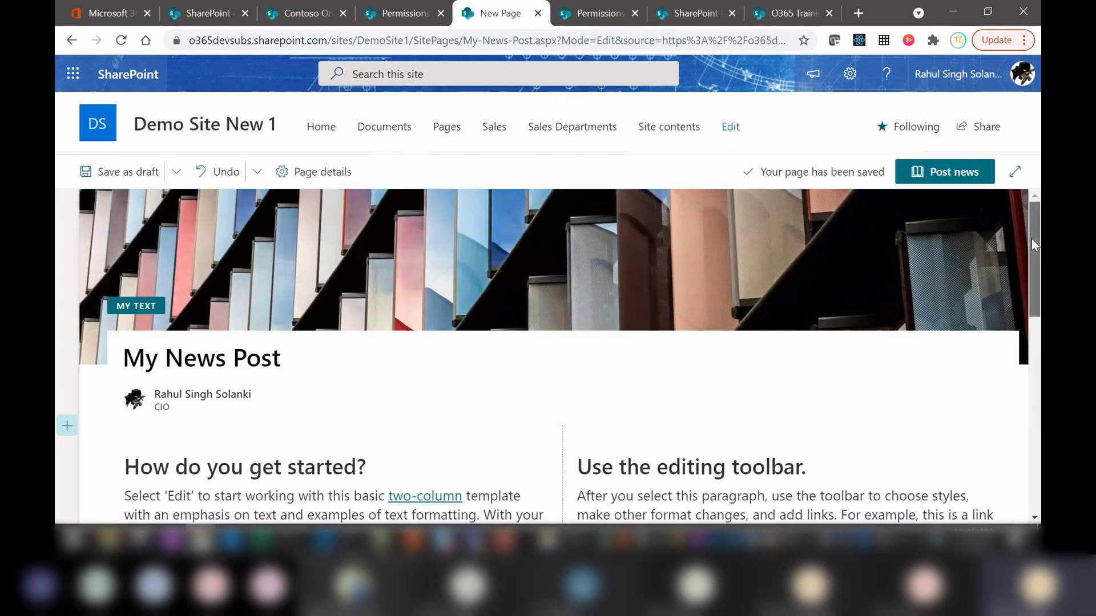
Make the closing paragraph under How do you get started? bold and italic.
{"action": "left_click_drag", "start_coordinate": [1032, 239], "coordinate": [1039, 306]}
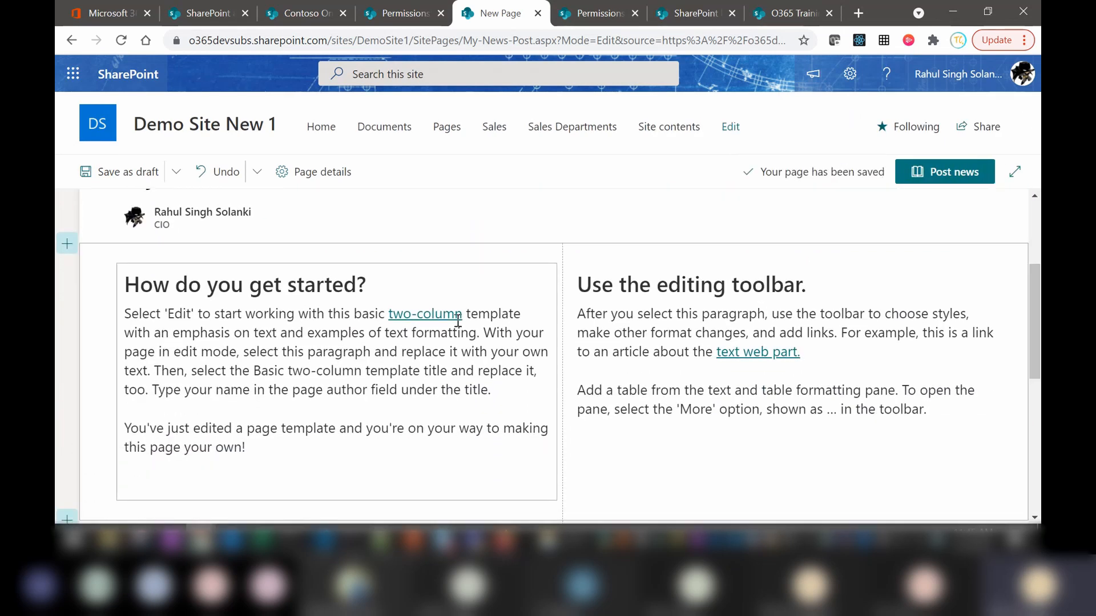
{"action": "left_click", "coordinate": [292, 344]}
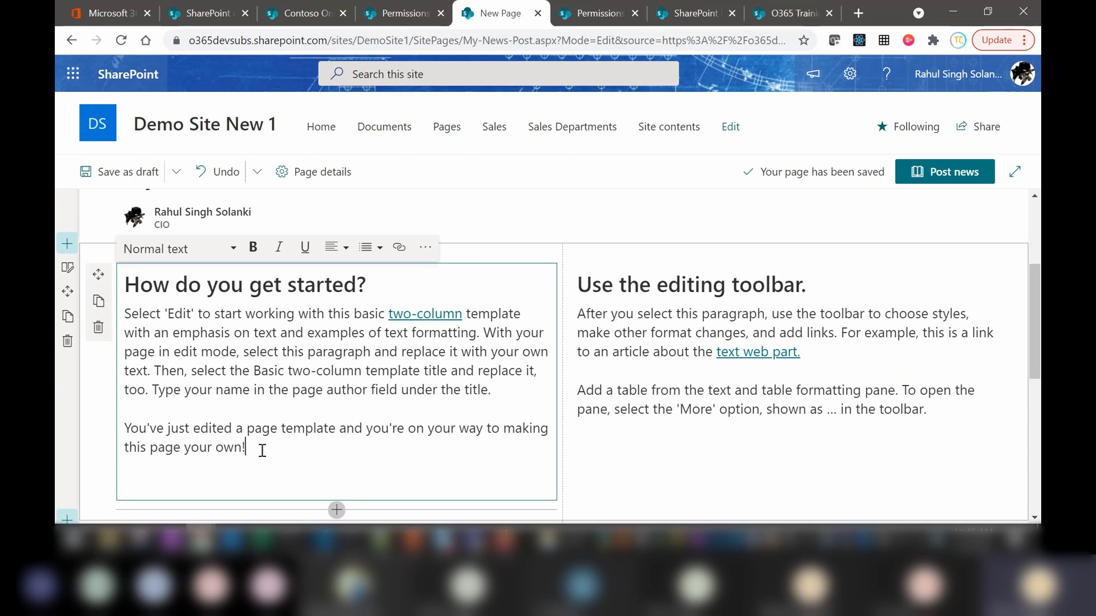
{"action": "left_click_drag", "start_coordinate": [262, 451], "coordinate": [137, 429]}
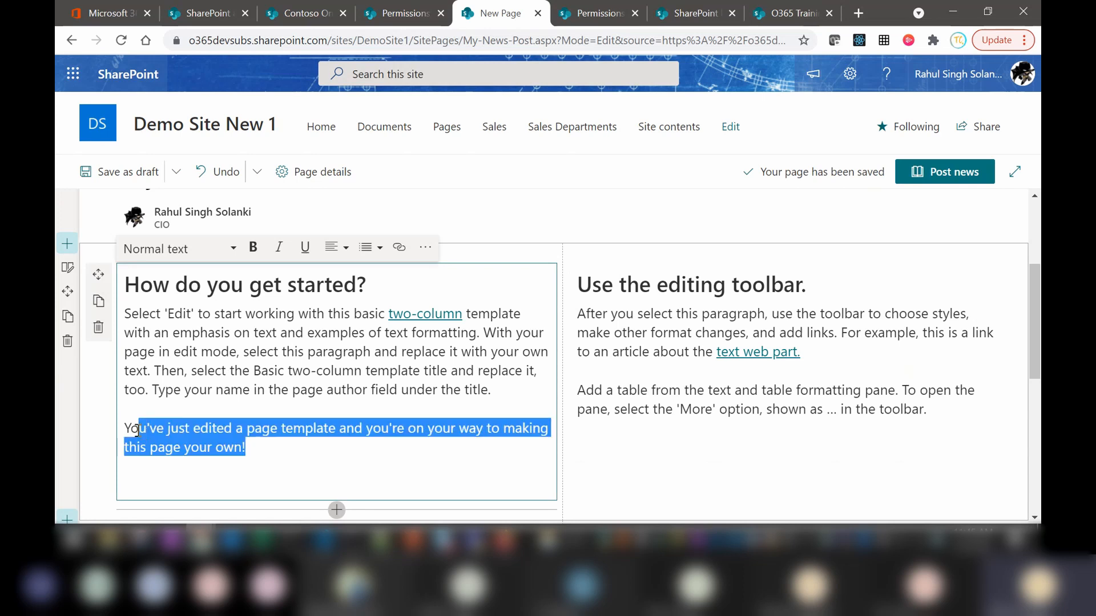
{"action": "left_click", "coordinate": [255, 250]}
{"action": "left_click", "coordinate": [279, 248]}
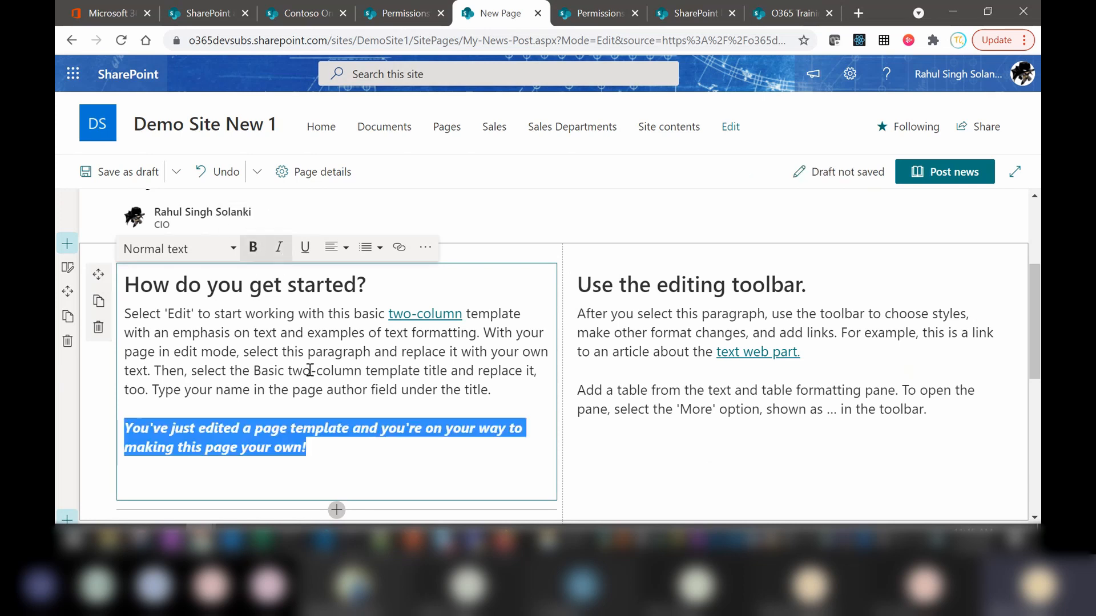
Center the How do you get started? heading using the full text formatting options, and close them.
{"action": "left_click", "coordinate": [276, 352]}
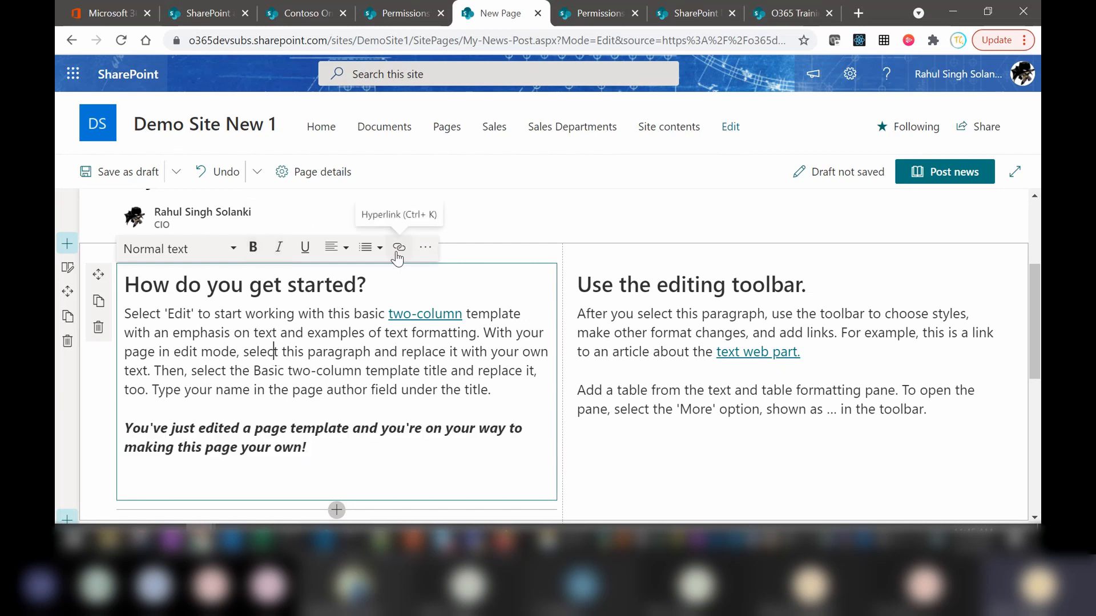
{"action": "left_click", "coordinate": [427, 251]}
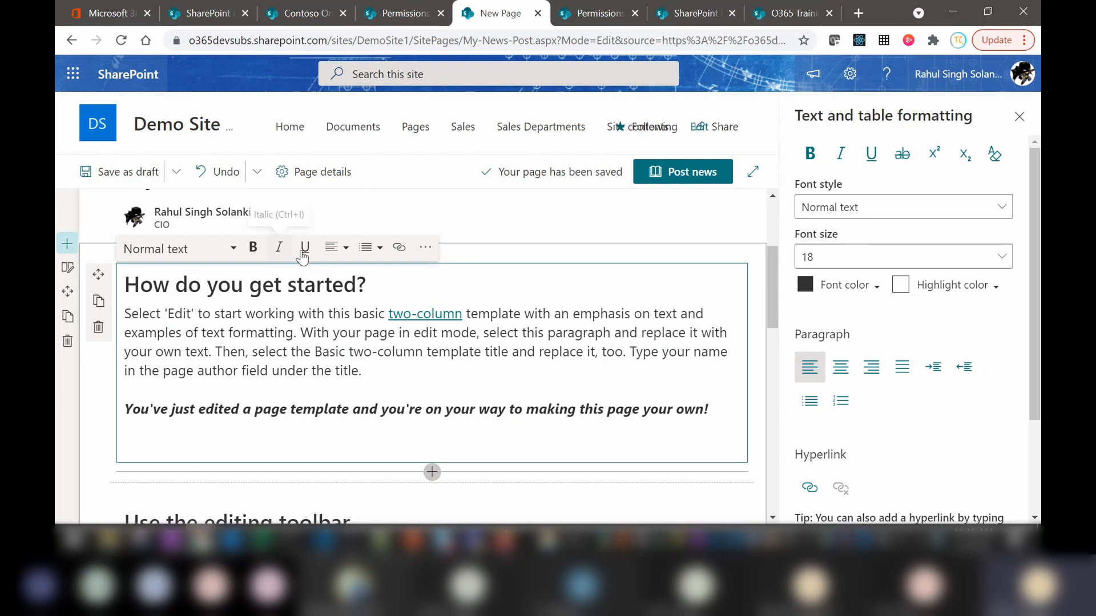
{"action": "left_click", "coordinate": [839, 370]}
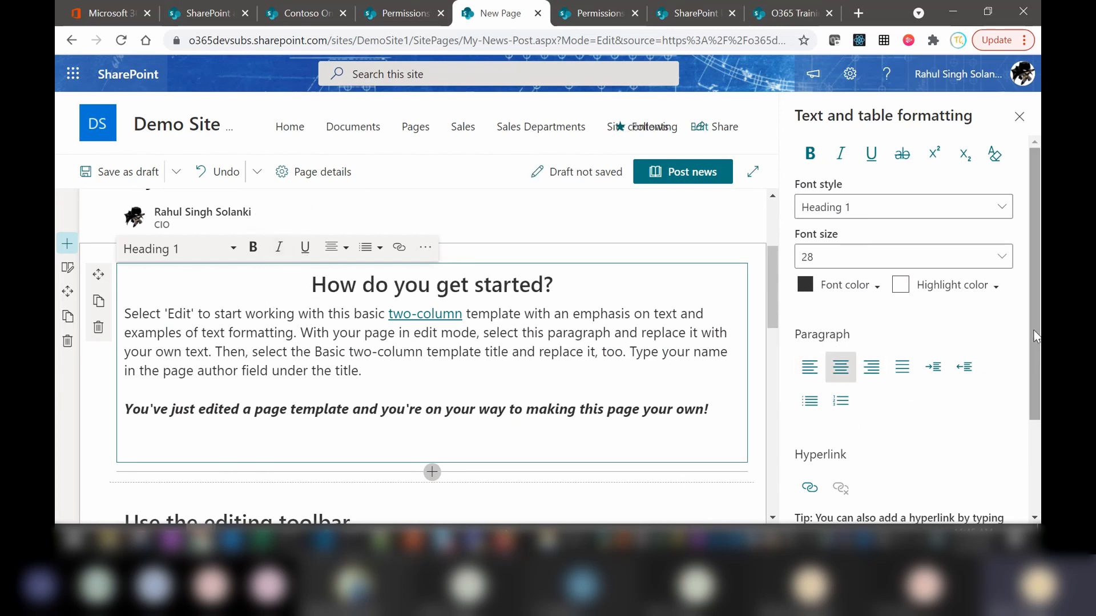
{"action": "scroll", "coordinate": [1036, 192], "scroll_direction": "down", "scroll_amount": 3}
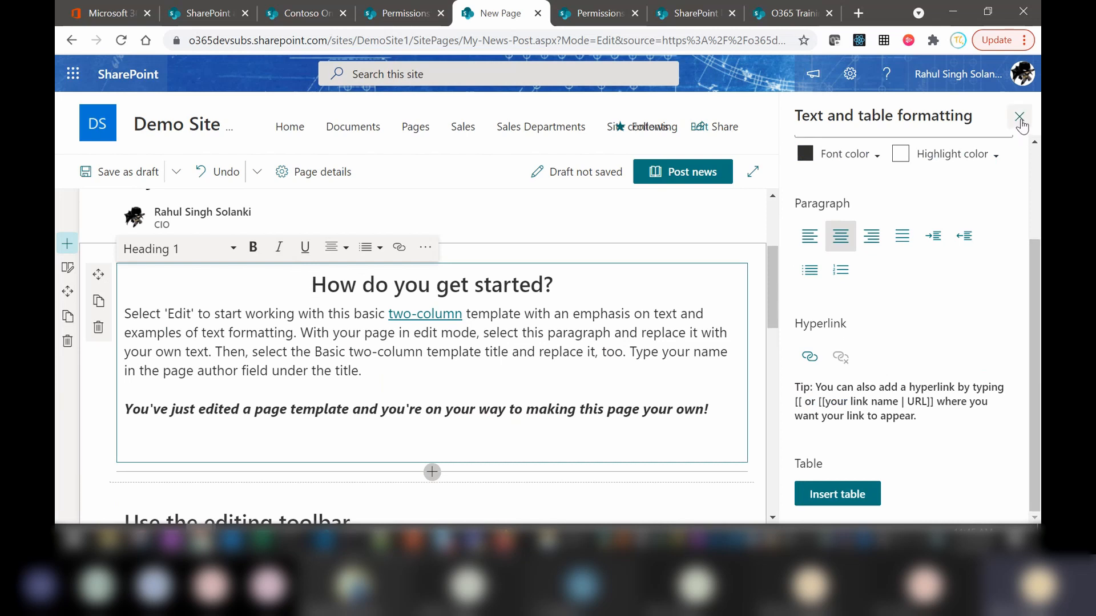
{"action": "left_click", "coordinate": [1021, 117]}
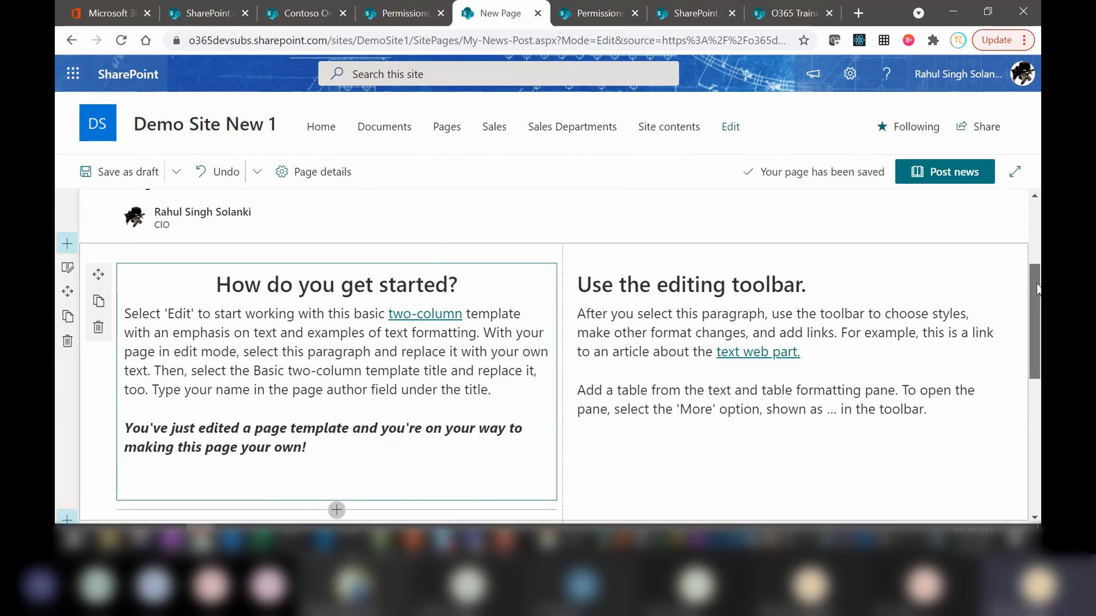
View the web parts that can be added above Your page has been saved!, without adding one.
{"action": "left_click_drag", "start_coordinate": [1038, 289], "coordinate": [1038, 361]}
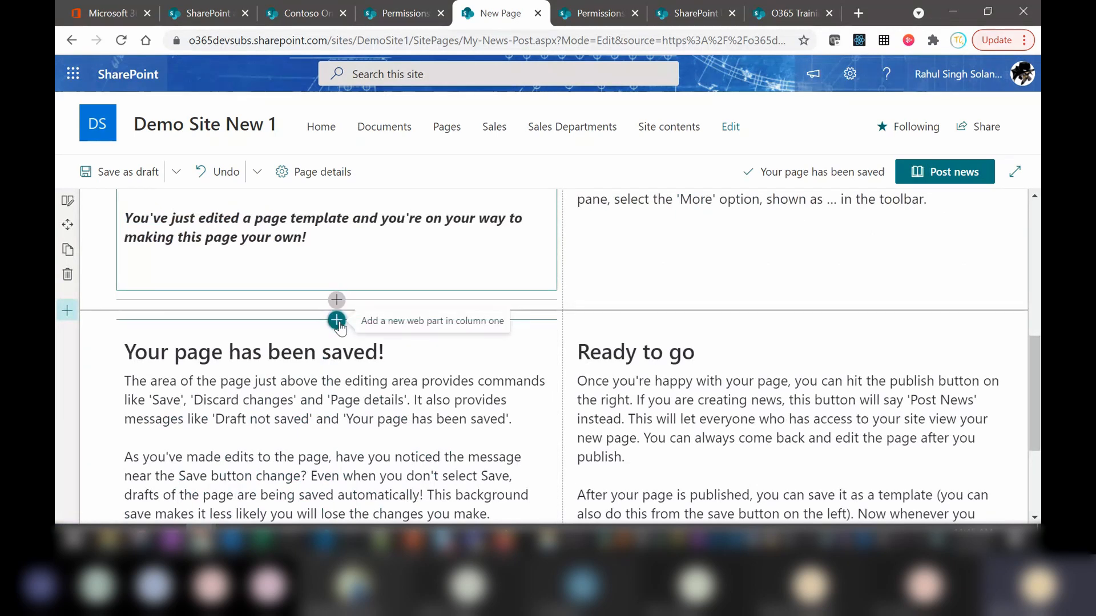
{"action": "left_click", "coordinate": [336, 321]}
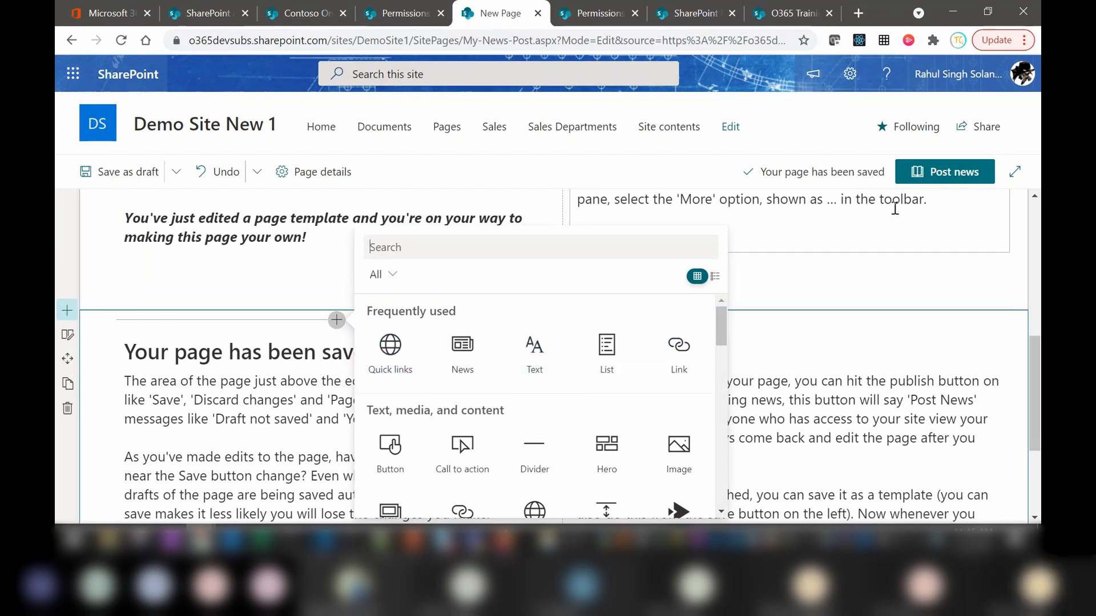
{"action": "left_click_drag", "start_coordinate": [1036, 360], "coordinate": [1025, 215]}
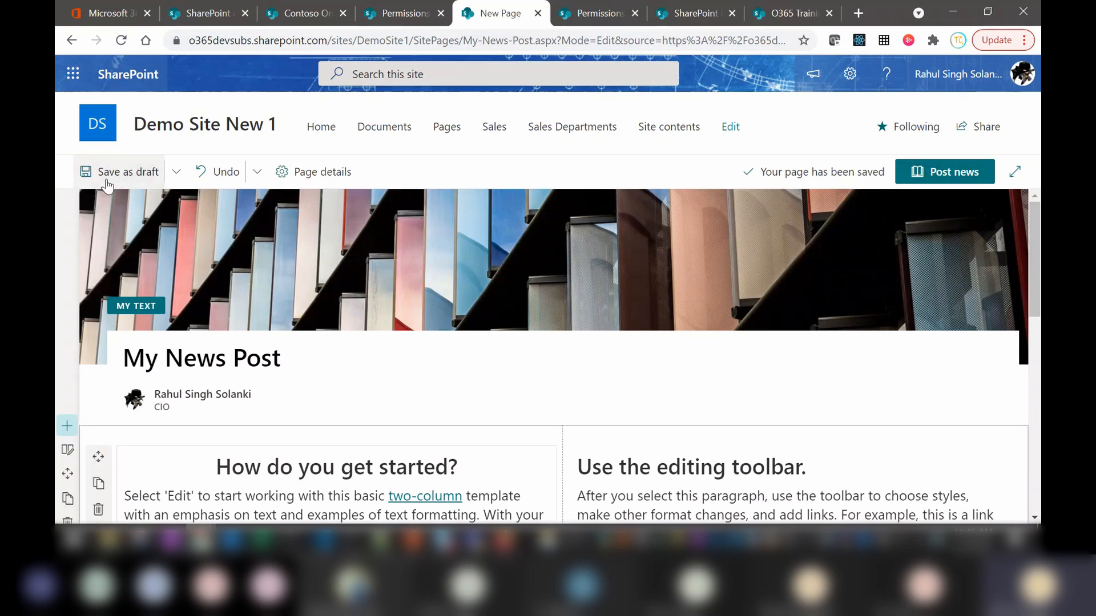
Save the news post as a draft and post it as news.
{"action": "left_click", "coordinate": [109, 181]}
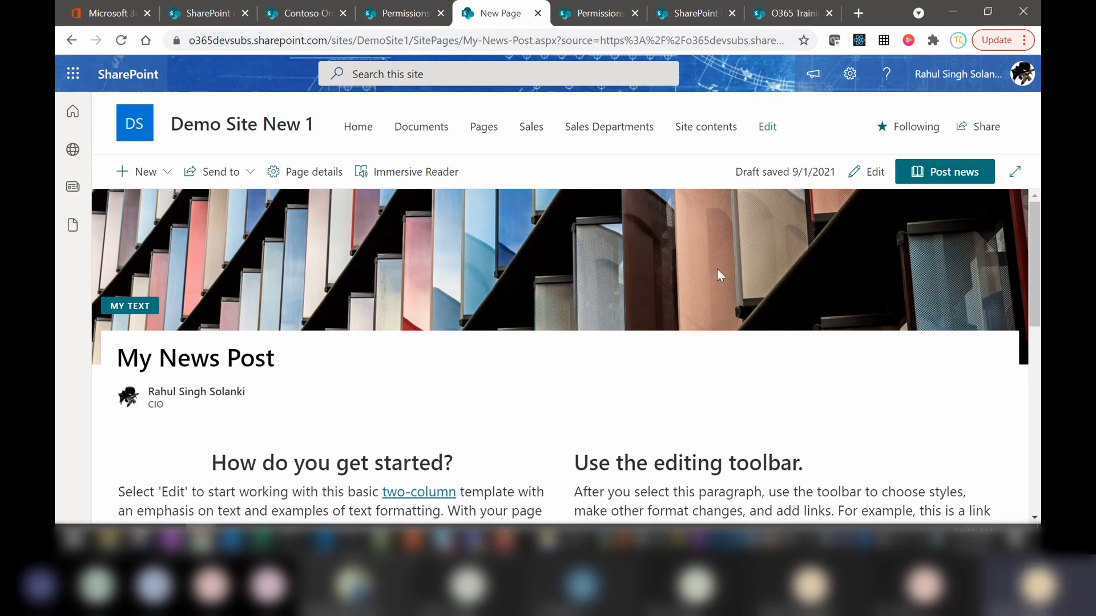
{"action": "left_click", "coordinate": [943, 171]}
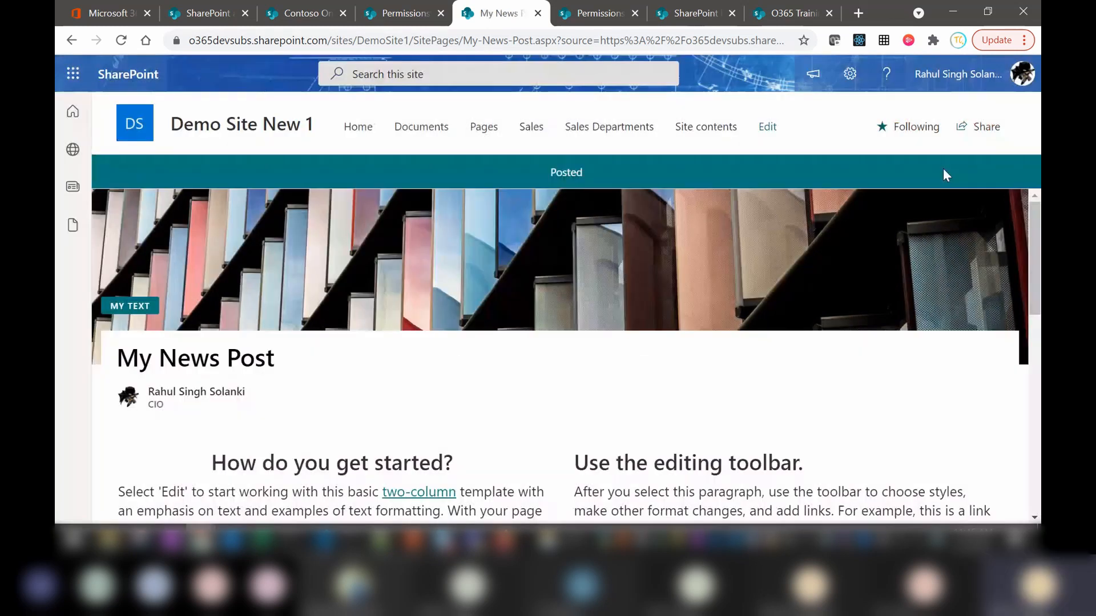
Go to the Demo Site New 1 home page and open My News Post from its News section.
{"action": "left_click", "coordinate": [137, 125]}
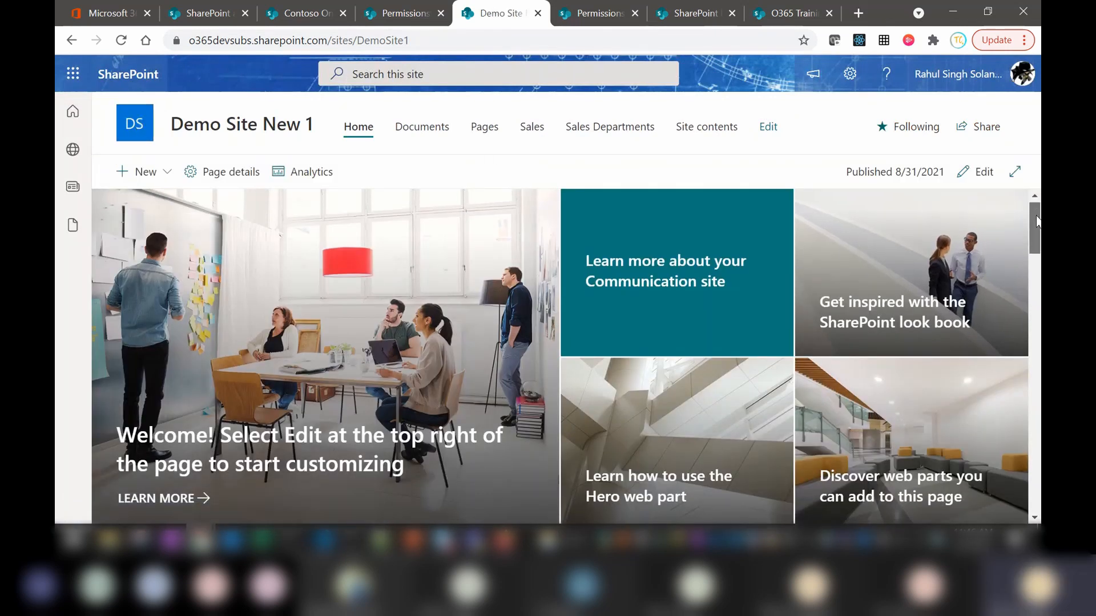
{"action": "left_click_drag", "start_coordinate": [1037, 213], "coordinate": [1038, 265]}
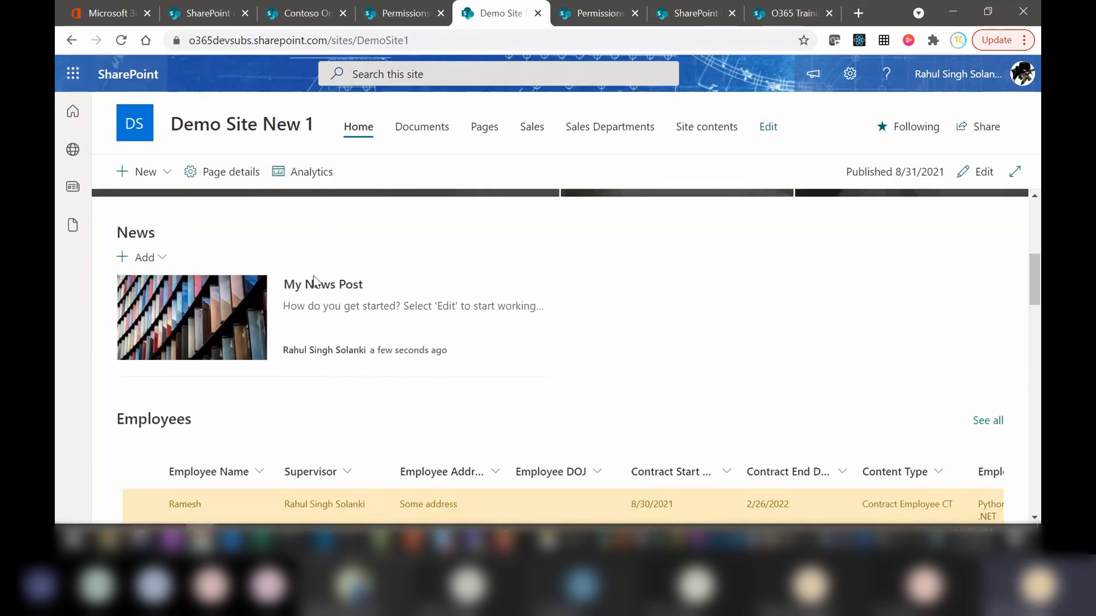
{"action": "left_click", "coordinate": [191, 338]}
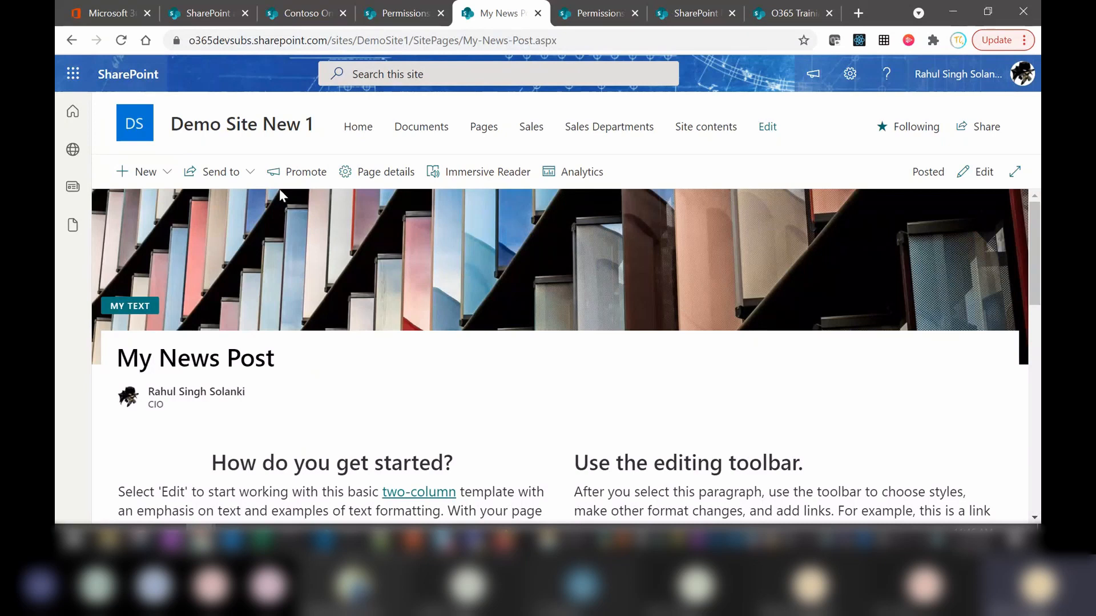
Check the posted news item's options for sending it and for creating new posts, without choosing any.
{"action": "left_click", "coordinate": [228, 187]}
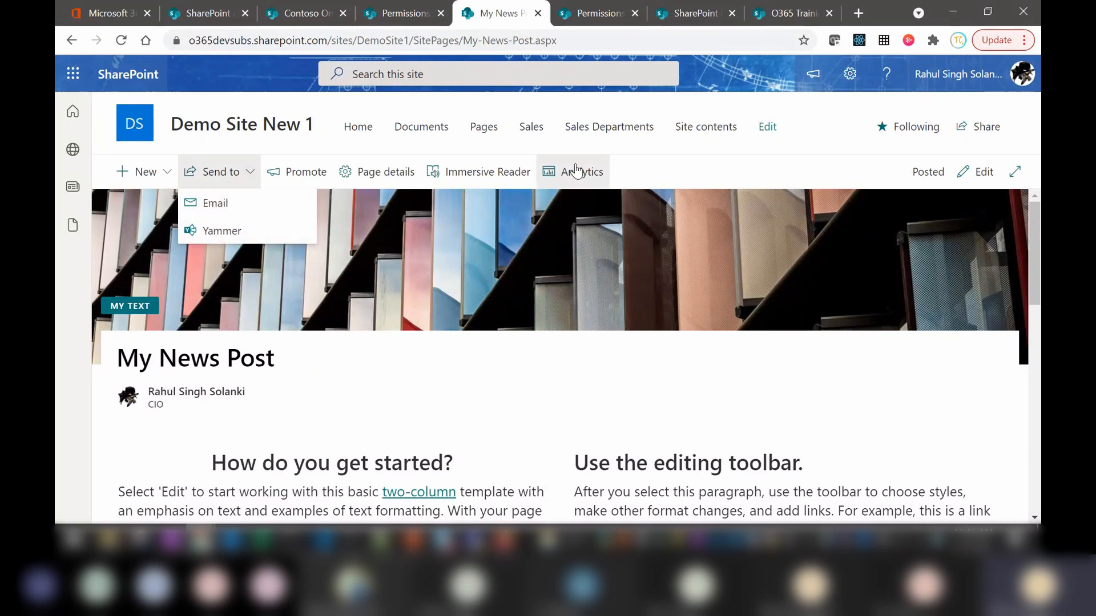
{"action": "left_click", "coordinate": [714, 167]}
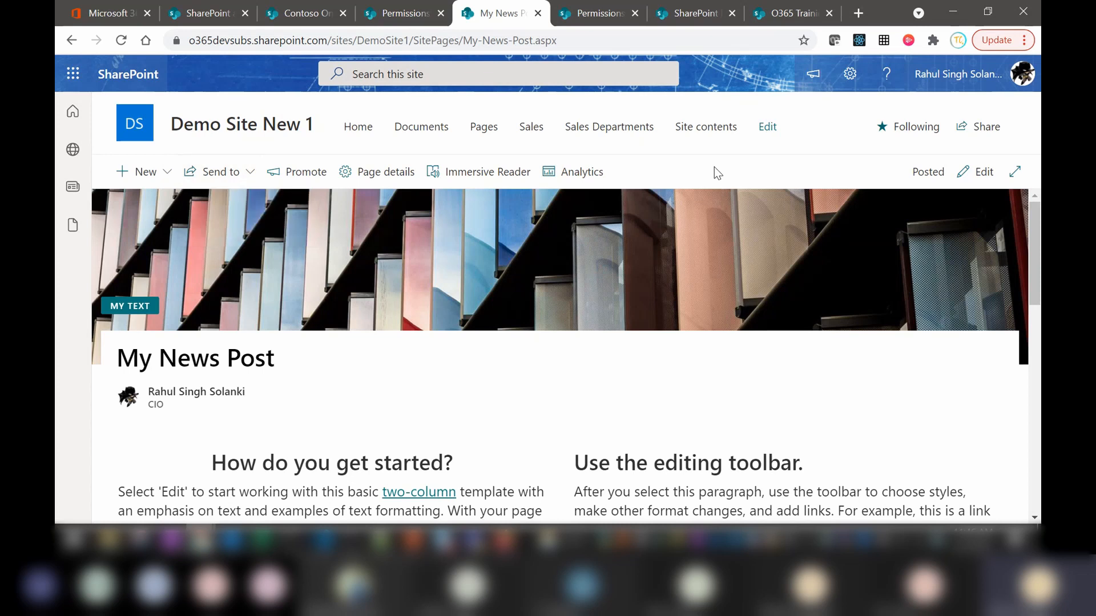
{"action": "left_click", "coordinate": [159, 182]}
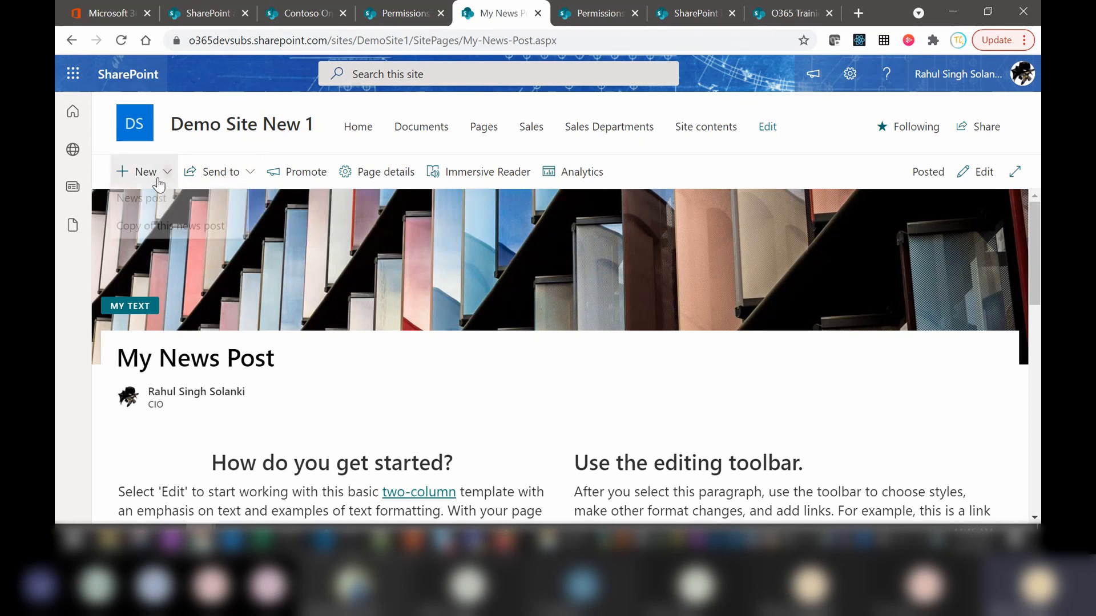
{"action": "left_click", "coordinate": [717, 179]}
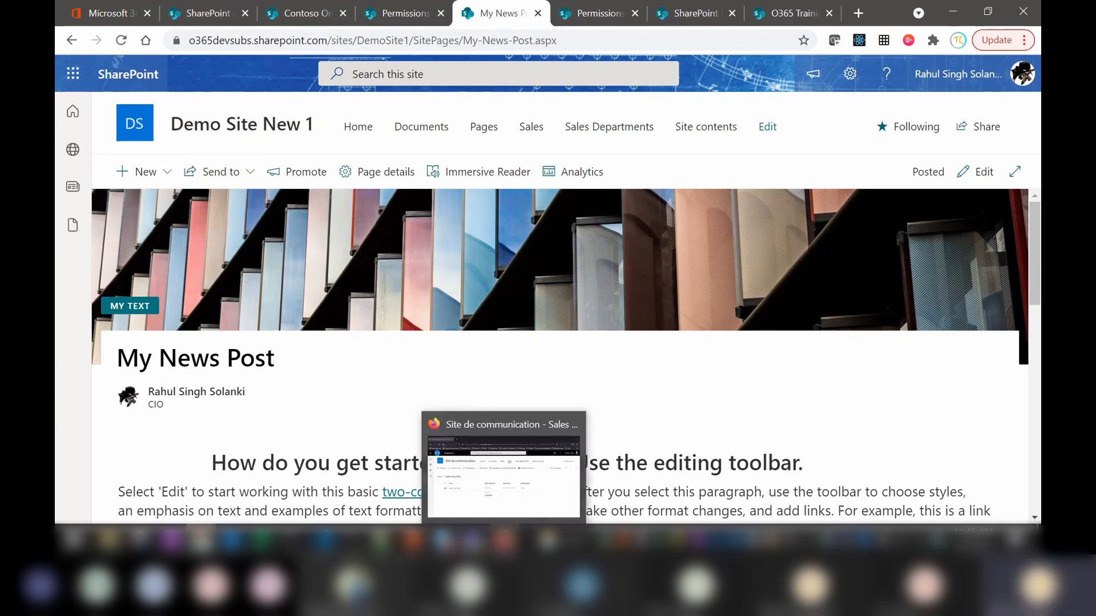
Switch to the SharePoint Training presentation in PowerPoint and show slide 20, Searching for content across hubs.
{"action": "mouse_move", "coordinate": [413, 540]}
{"action": "left_click", "coordinate": [405, 482]}
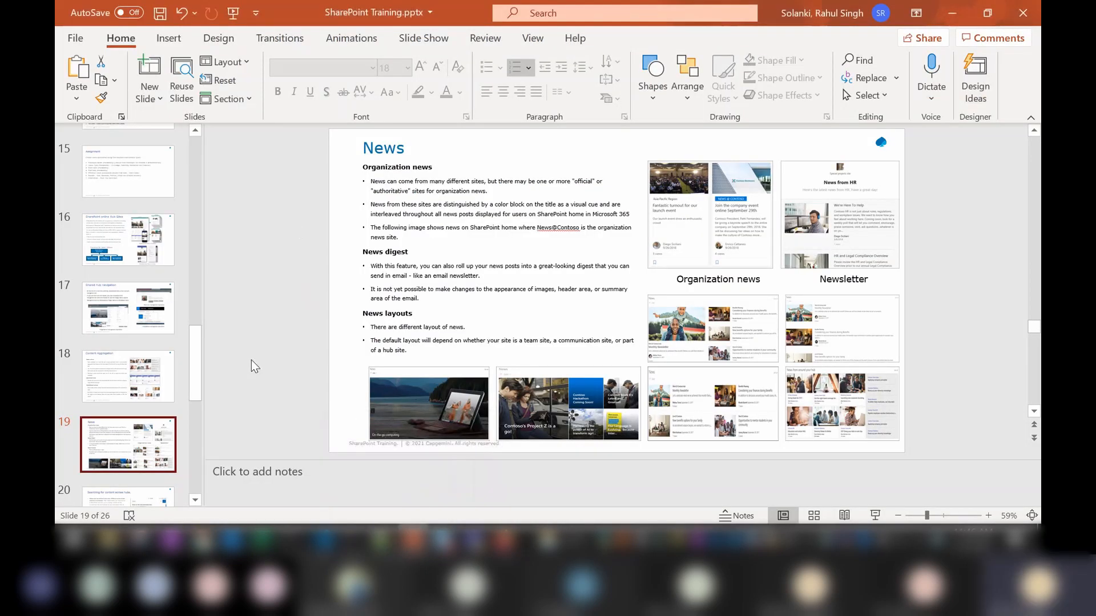
{"action": "scroll", "coordinate": [251, 361], "scroll_direction": "down", "scroll_amount": 1}
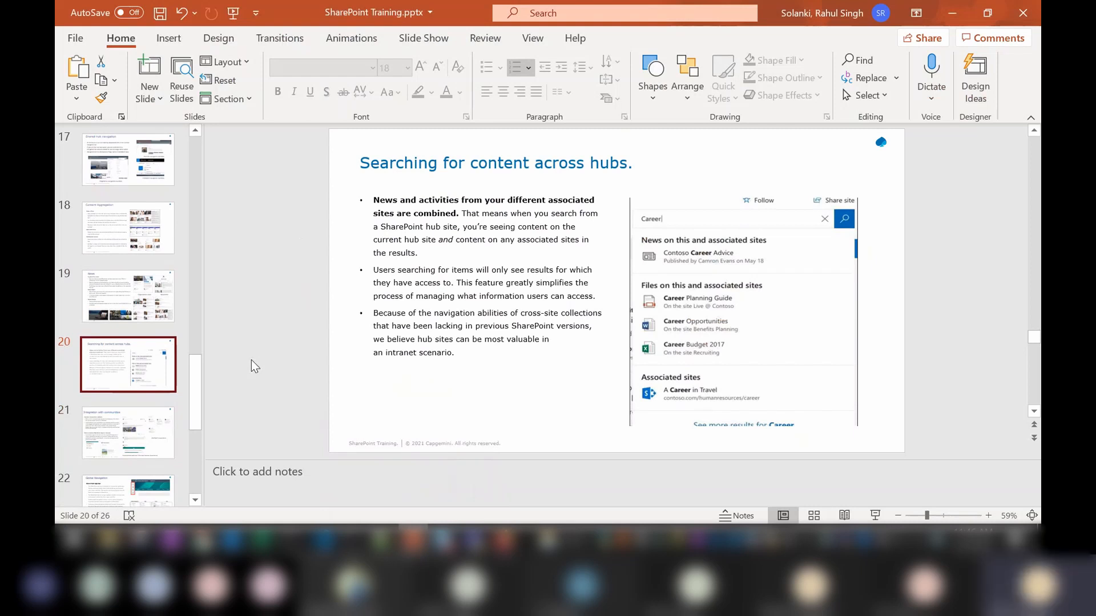